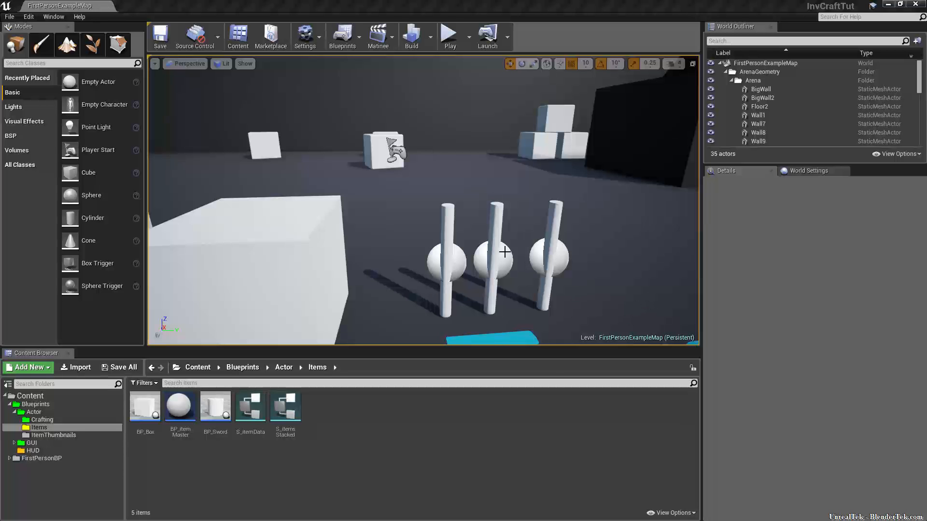
# Play-test the level and pick up the two boxes and the three swords
pyautogui.click(449, 36)
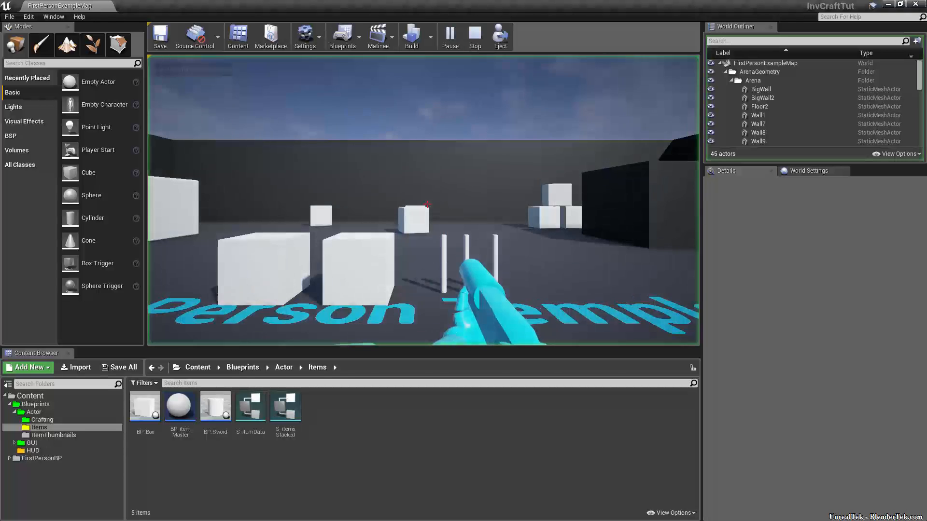
pyautogui.press('w')
pyautogui.press('e')
pyautogui.press('e')
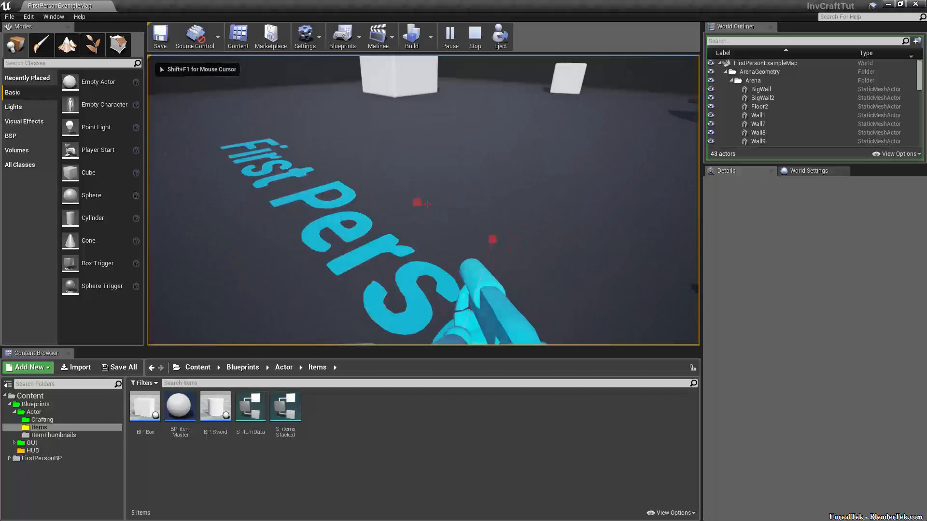
pyautogui.press('w')
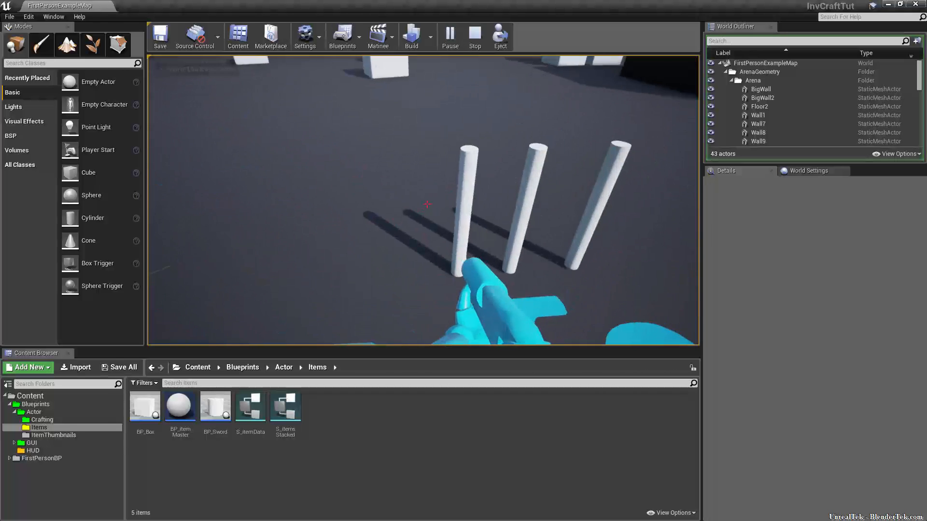
pyautogui.press('e')
pyautogui.press('e')
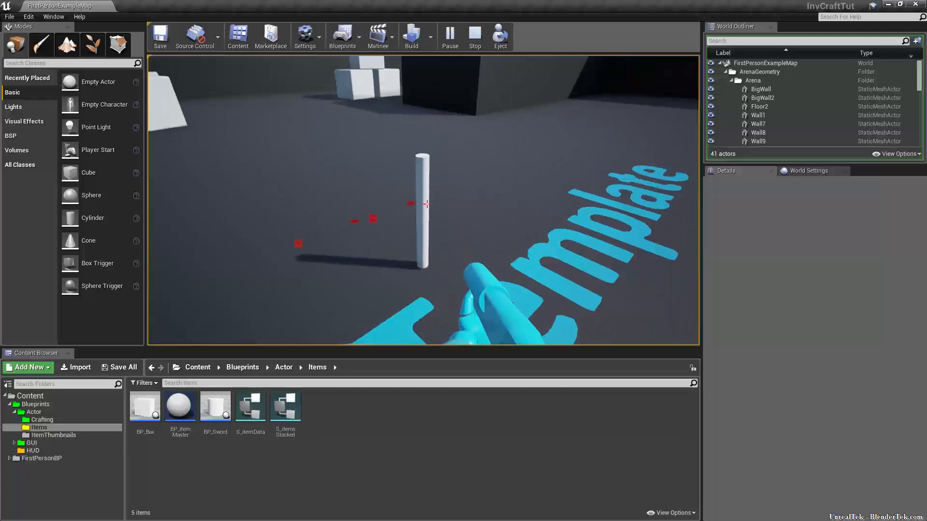
pyautogui.press('e')
pyautogui.press('w')
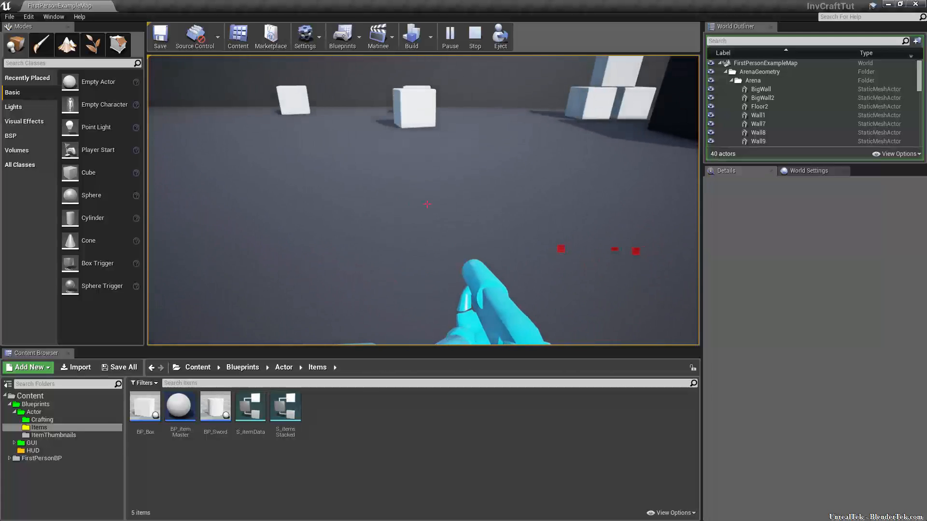
# Open the in-game inventory, view the details of the Box and a Sword, and end the play session
pyautogui.press('i')
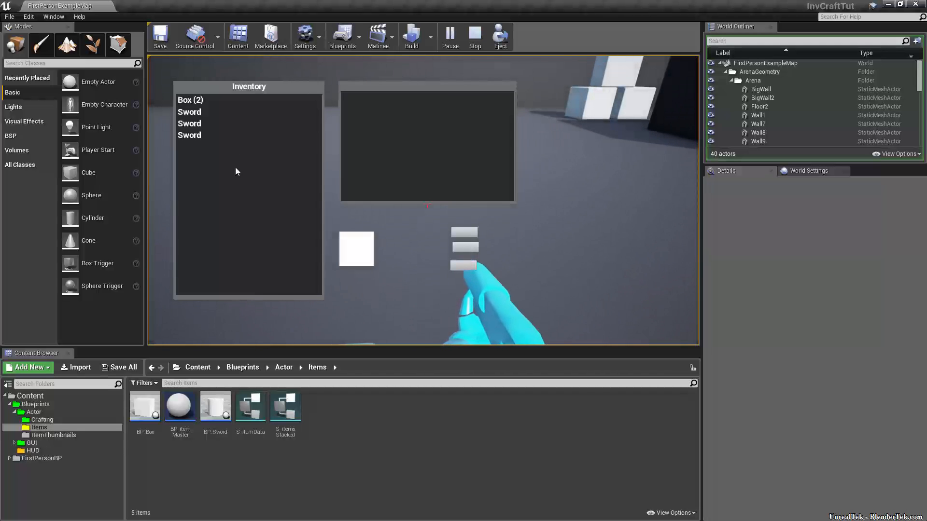
pyautogui.click(227, 101)
pyautogui.click(216, 115)
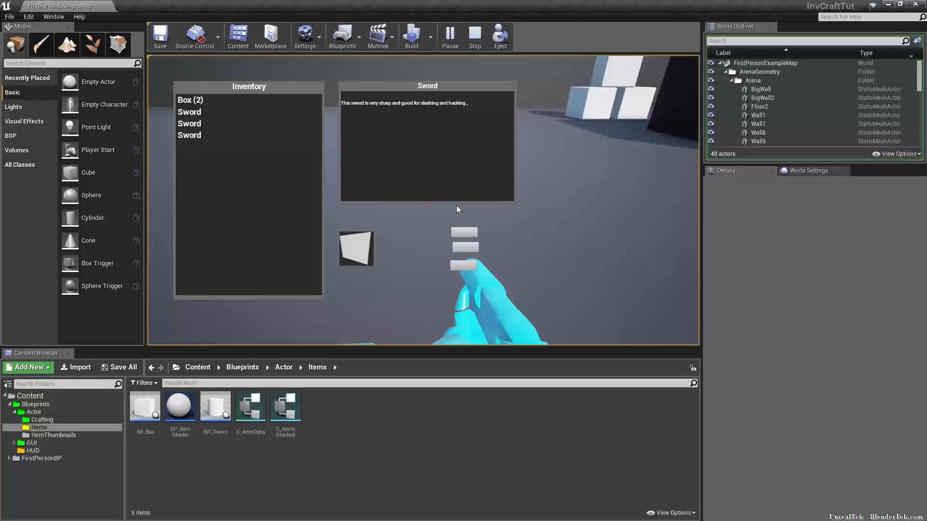
pyautogui.press('Escape')
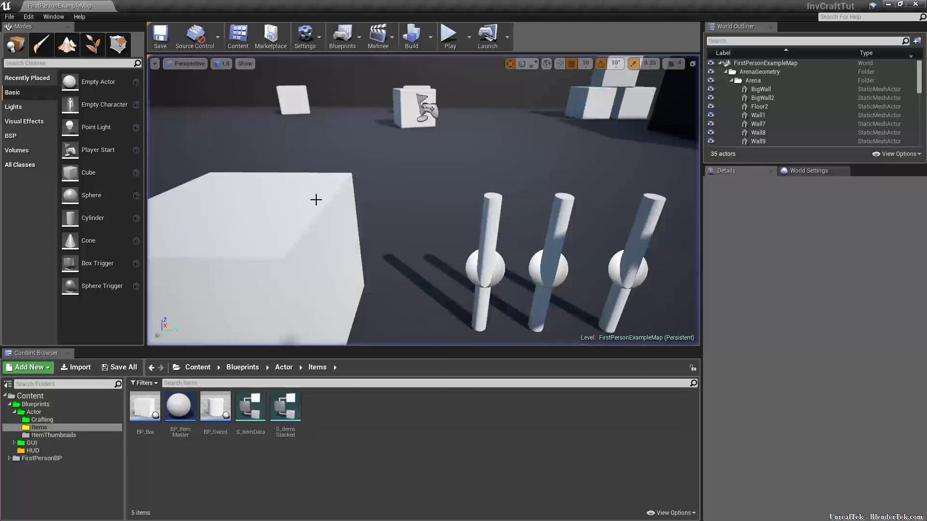
# Open the W_invButton and W_invMain widgets from the GUI Inventory folder
pyautogui.click(14, 444)
pyautogui.click(53, 458)
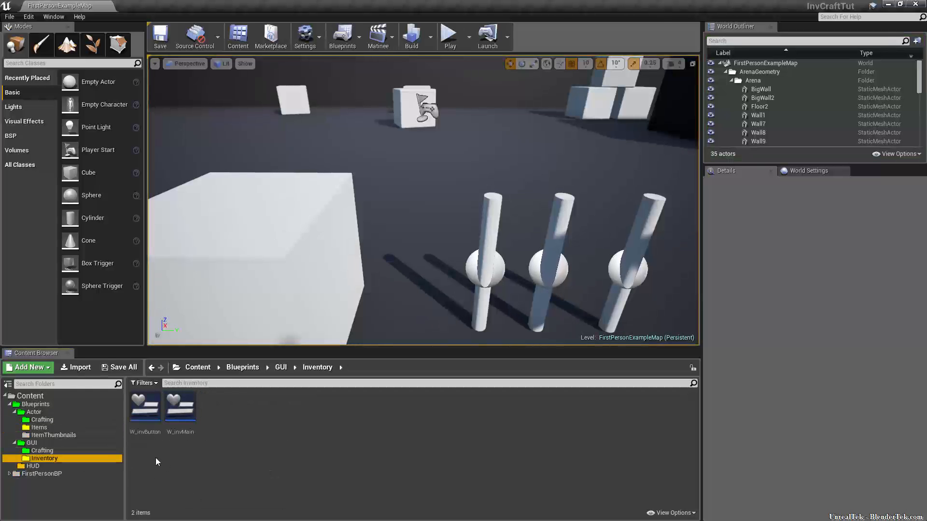
pyautogui.doubleClick(144, 407)
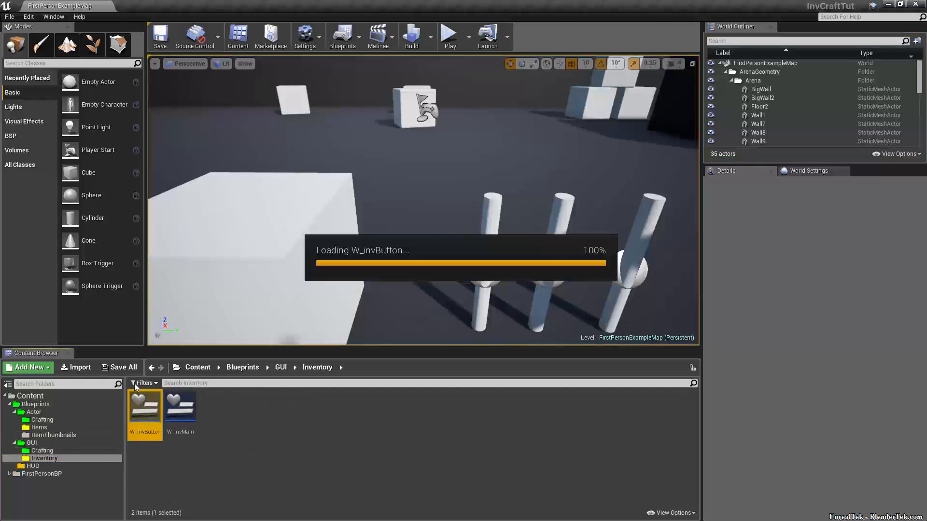
pyautogui.doubleClick(180, 409)
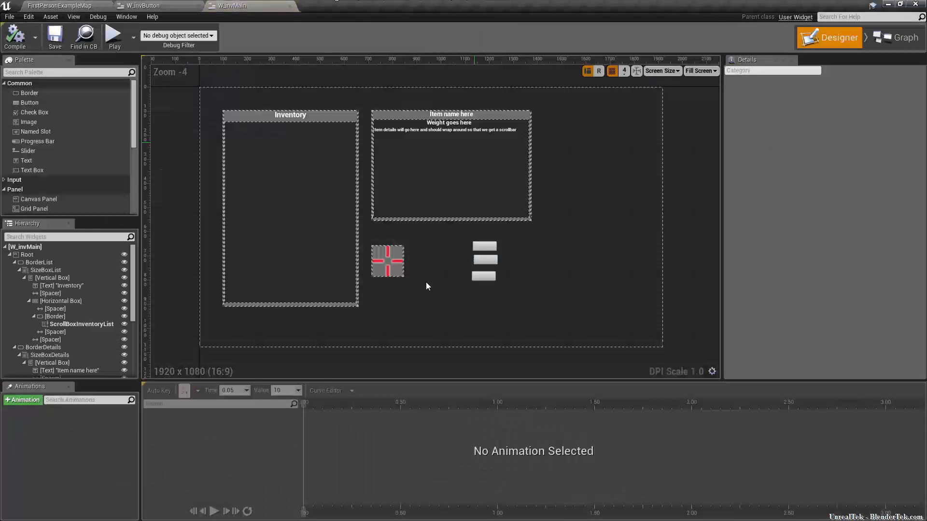
# Replace the three placeholder buttons with a Border about 251 by 192 at position X 1100, Y 600
pyautogui.click(480, 249)
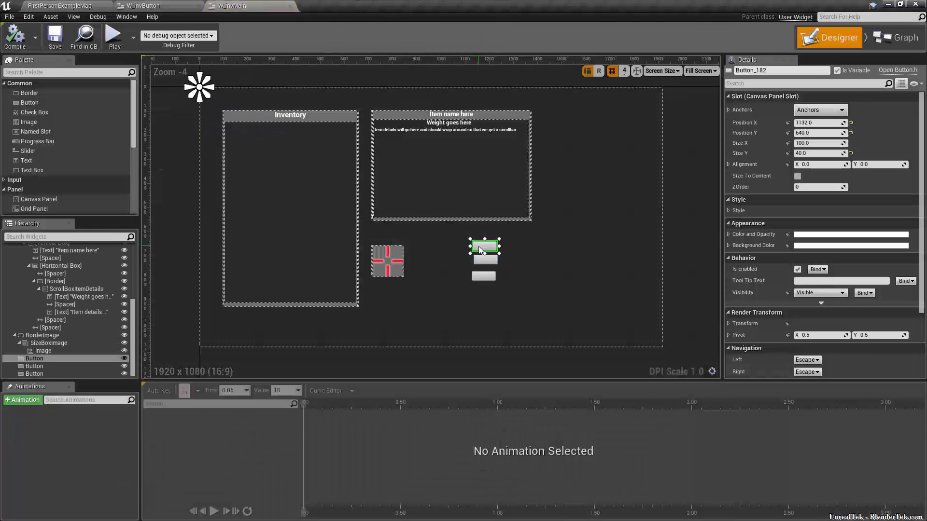
pyautogui.press('Delete')
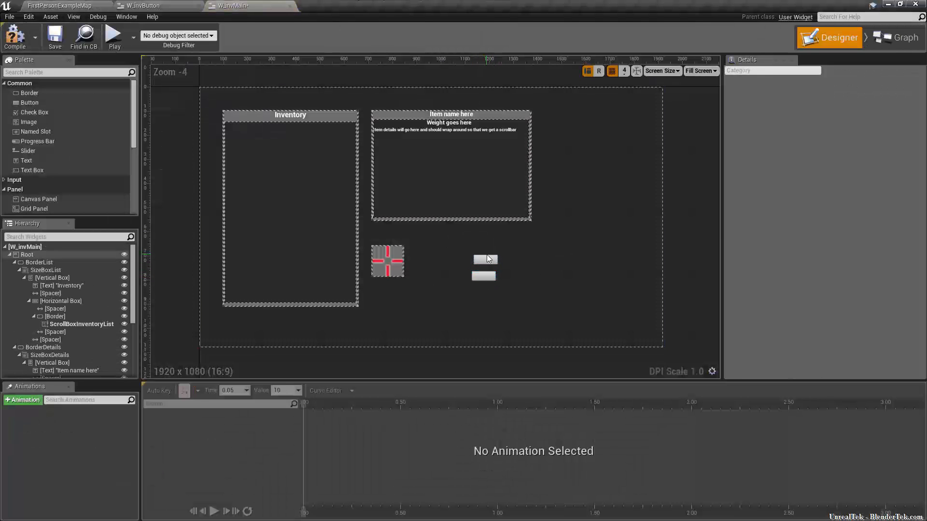
pyautogui.click(515, 357)
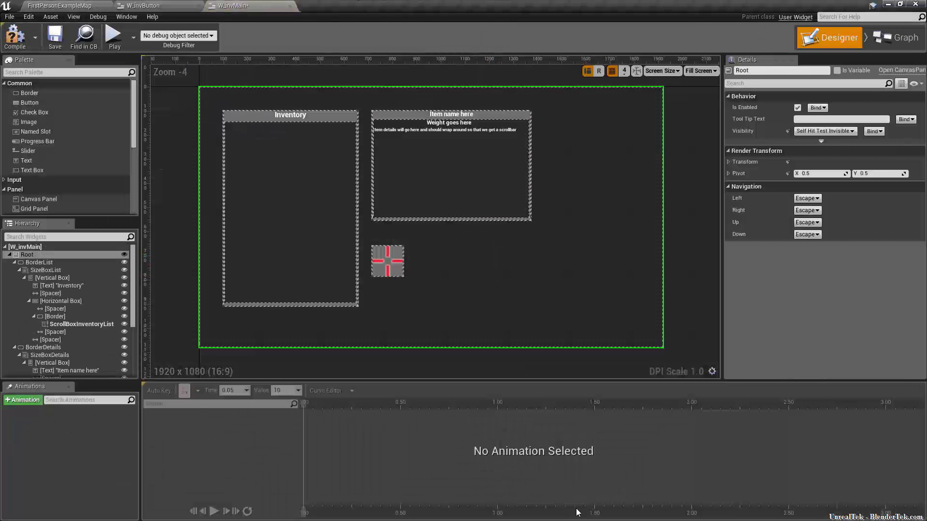
pyautogui.moveTo(29, 93); pyautogui.dragTo(565, 300)
pyautogui.scroll(3, 482, 240)
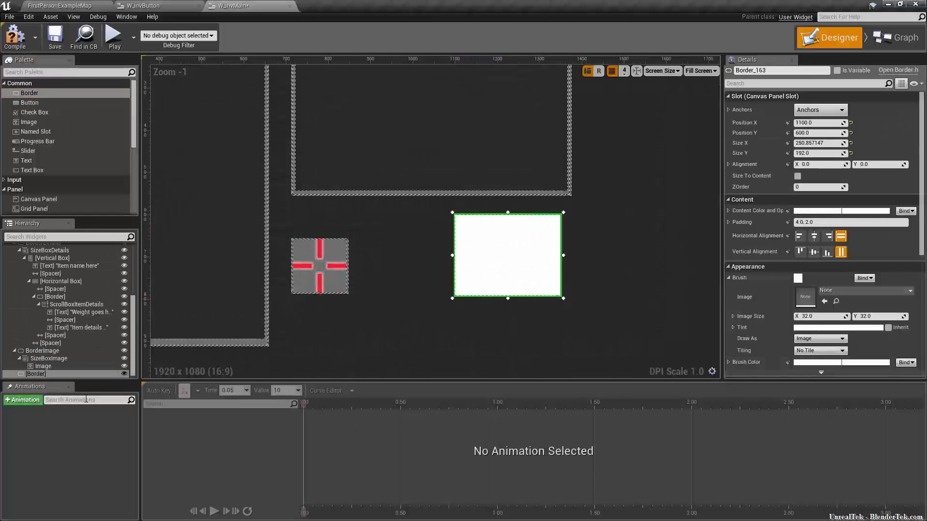
# Close the Animations and Timeline panels to free up workspace in the widget designer
pyautogui.click(69, 387)
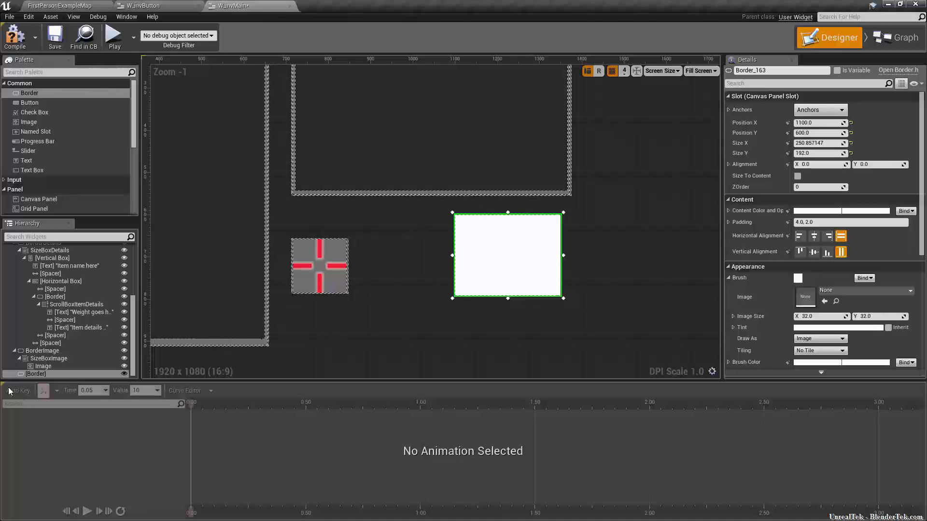
pyautogui.click(2, 384)
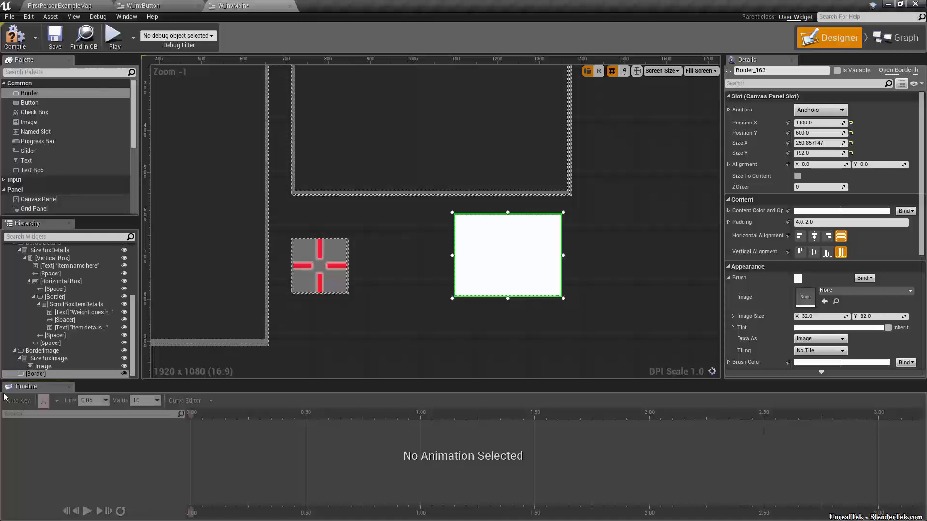
pyautogui.click(68, 387)
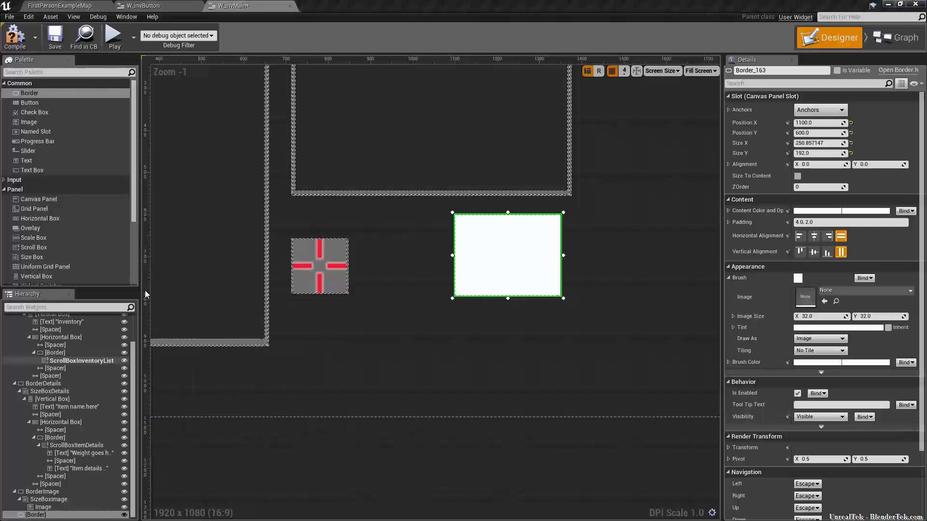
# Try reducing SizeBoxList's width override to about 245 and height override to about 615, and undo the changes
pyautogui.click(242, 206)
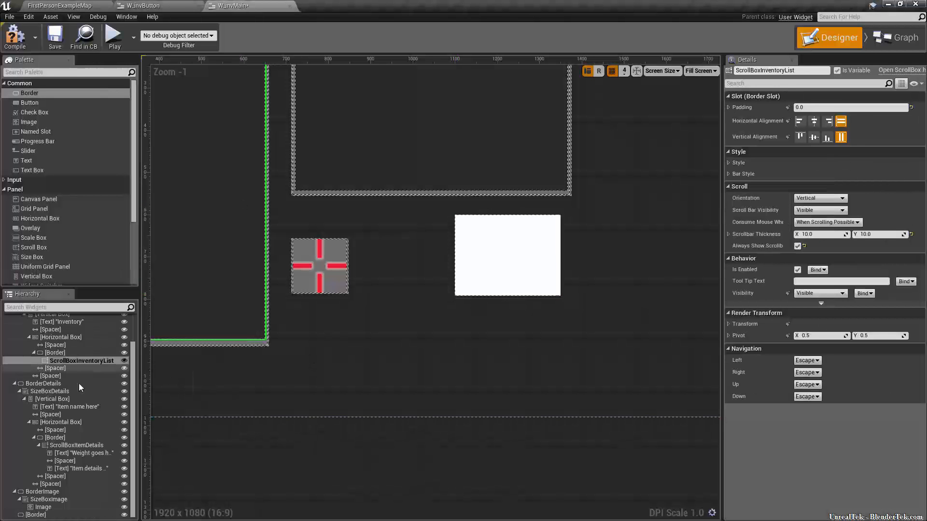
pyautogui.scroll(3, 80, 380)
pyautogui.click(68, 341)
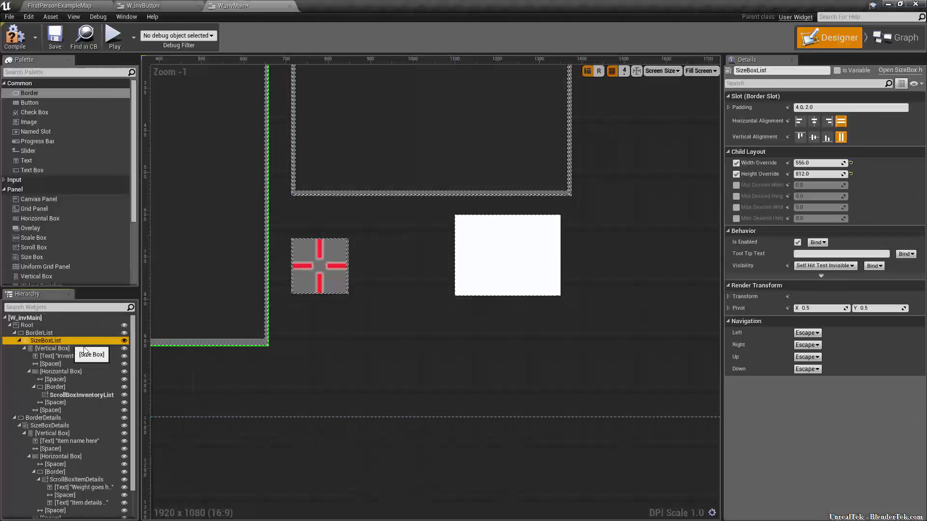
pyautogui.scroll(-2, 346, 337)
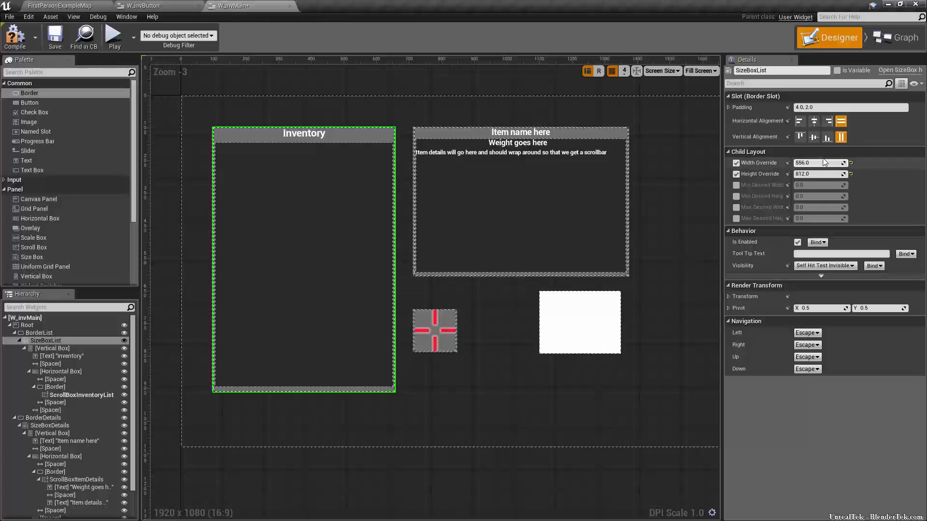
pyautogui.moveTo(819, 174); pyautogui.dragTo(778, 163)
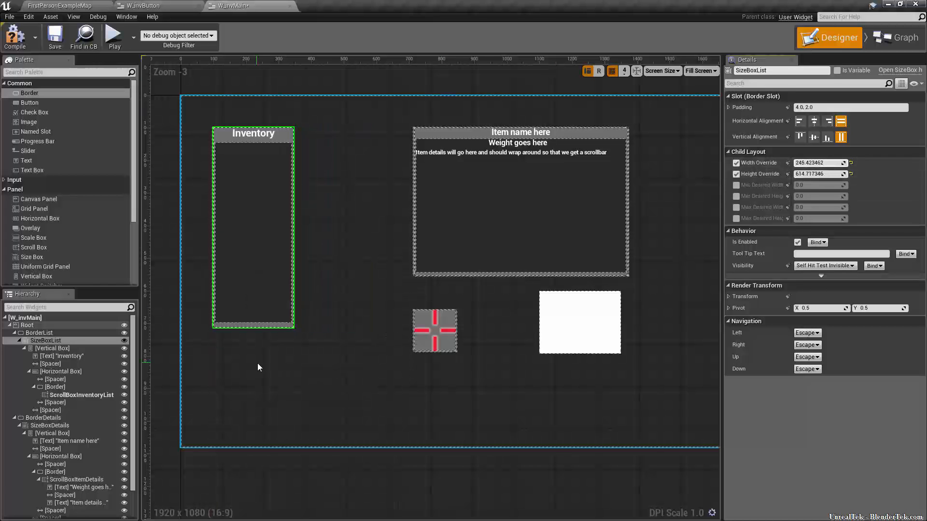
pyautogui.hotkey('ctrl', 'z')
pyautogui.hotkey('ctrl', 'z')
pyautogui.hotkey('ctrl', 'z')
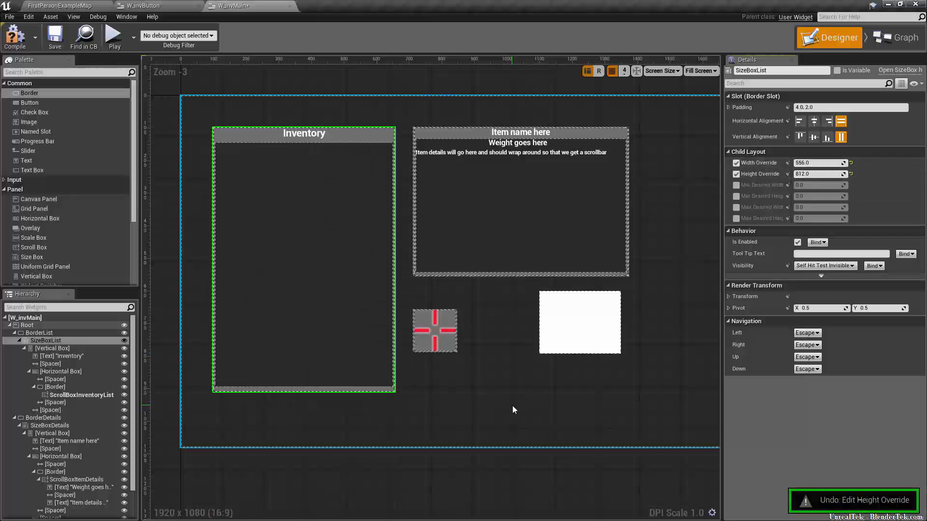
# Enlarge the new white border to 265 by 194
pyautogui.click(597, 405)
pyautogui.scroll(5, 598, 401)
pyautogui.scroll(-2, 612, 353)
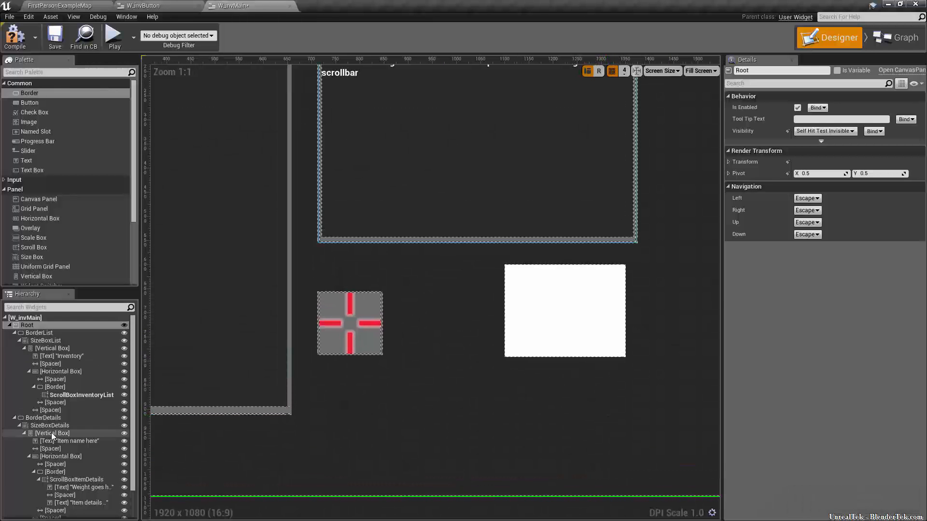
pyautogui.click(89, 433)
pyautogui.scroll(-1, 90, 430)
pyautogui.click(603, 337)
pyautogui.moveTo(627, 359)
pyautogui.mouseDown()
pyautogui.moveTo(556, 286)
pyautogui.moveTo(642, 362)
pyautogui.moveTo(634, 360)
pyautogui.mouseUp()
# Rename the new border BorderInteract and make it a variable
pyautogui.click(794, 71)
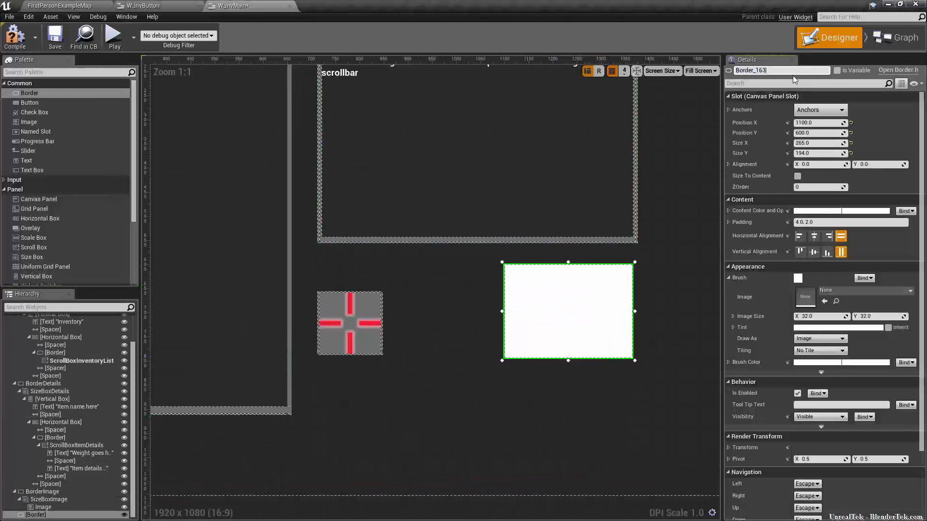
pyautogui.press('BackSpace')
pyautogui.press('BackSpace')
pyautogui.press('BackSpace')
pyautogui.write('Int')
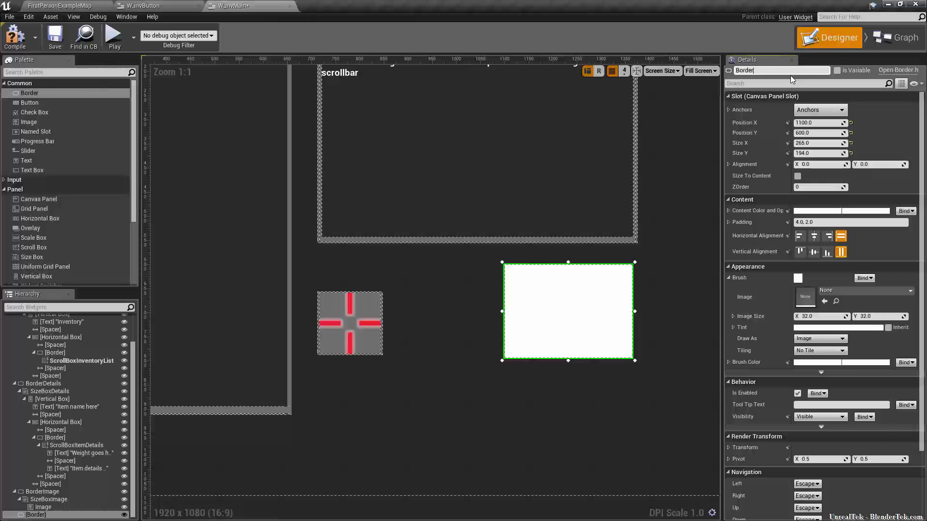
pyautogui.write('eract')
pyautogui.press('Return')
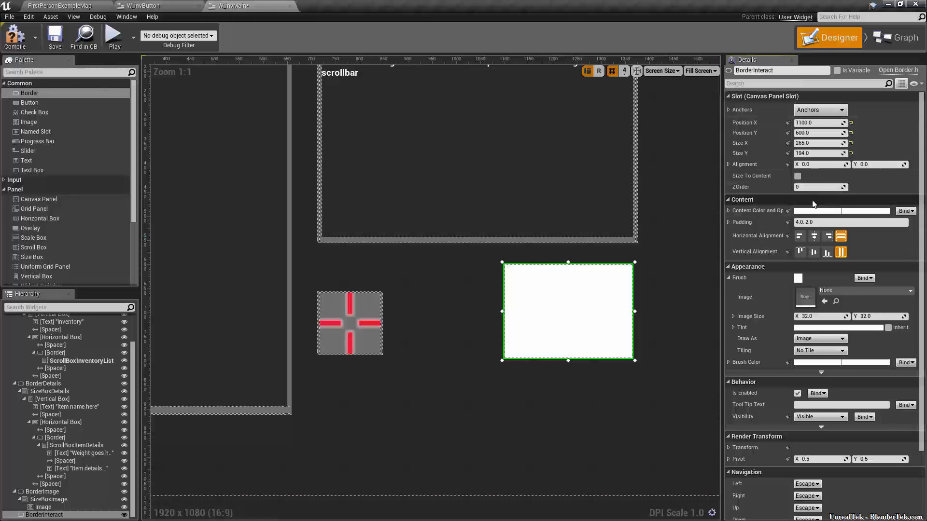
pyautogui.click(836, 71)
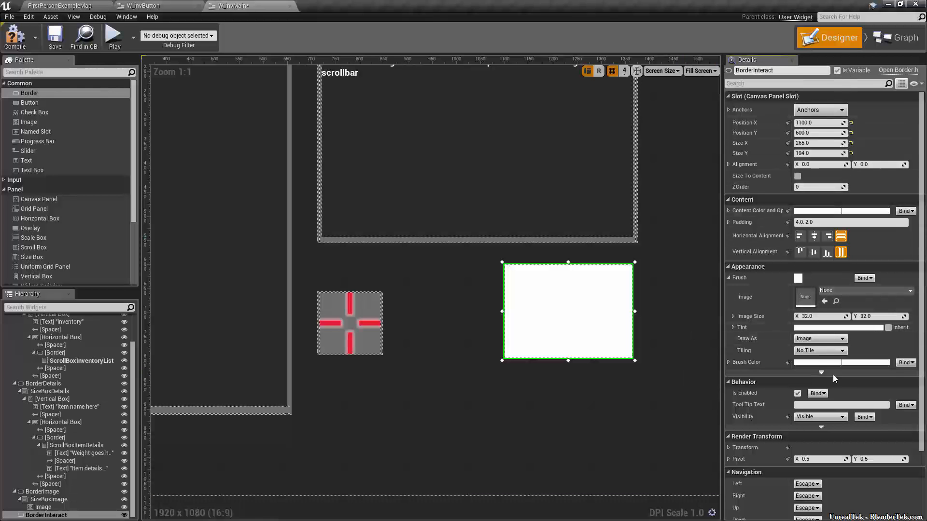
# Set BorderInteract's brush color to hex 282828ff and enlarge the border to 268 by 237
pyautogui.click(839, 362)
pyautogui.click(862, 496)
pyautogui.write('282828ff')
pyautogui.click(825, 514)
pyautogui.moveTo(635, 362); pyautogui.dragTo(637, 382)
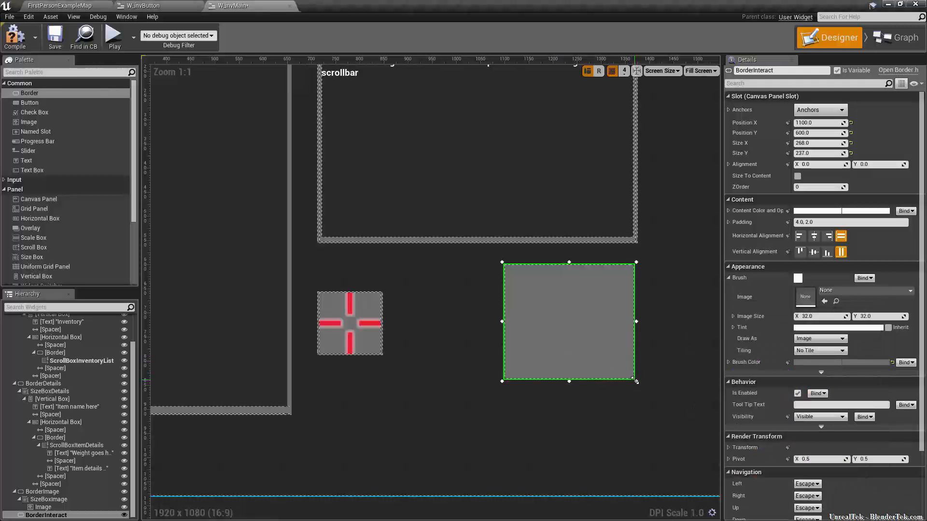
pyautogui.moveTo(67, 454); pyautogui.dragTo(64, 470)
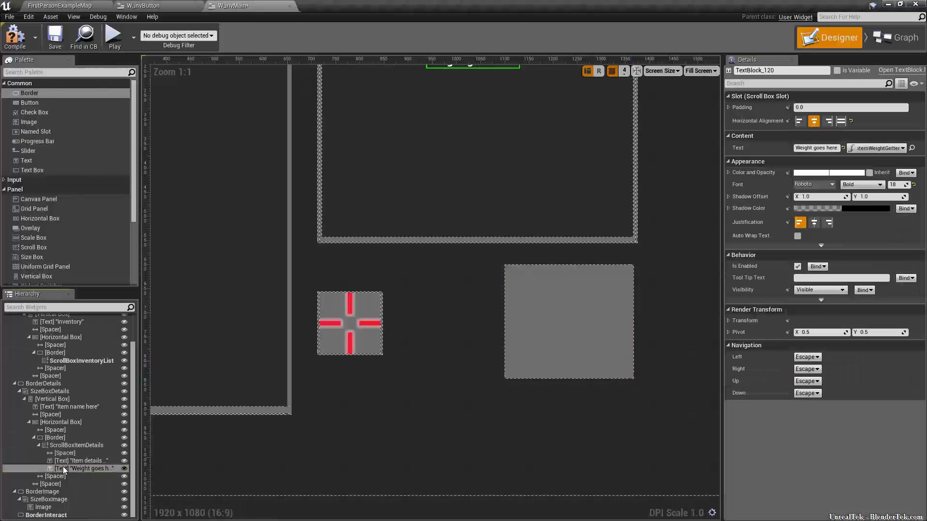
# Add a Size Box inside BorderInteract and enable its width and height overrides
pyautogui.scroll(-3, 32, 212)
pyautogui.moveTo(32, 211); pyautogui.dragTo(573, 326)
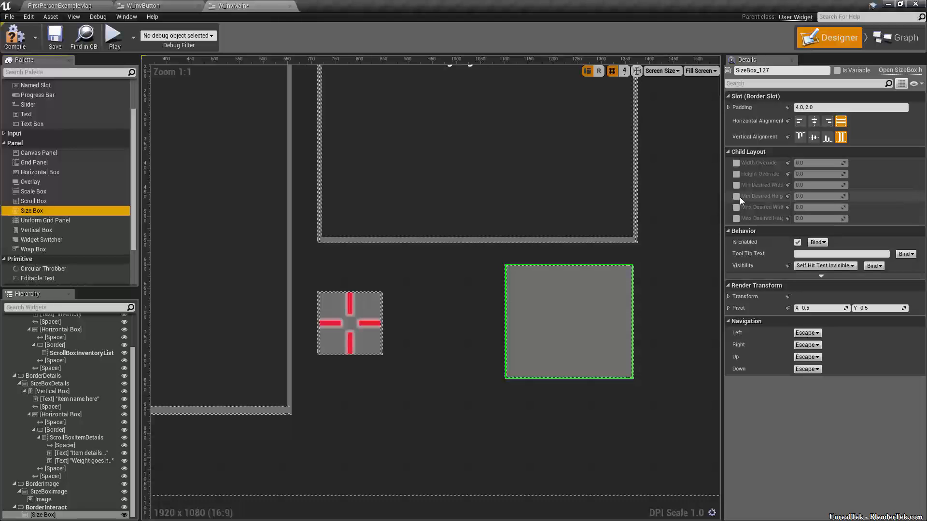
pyautogui.click(736, 163)
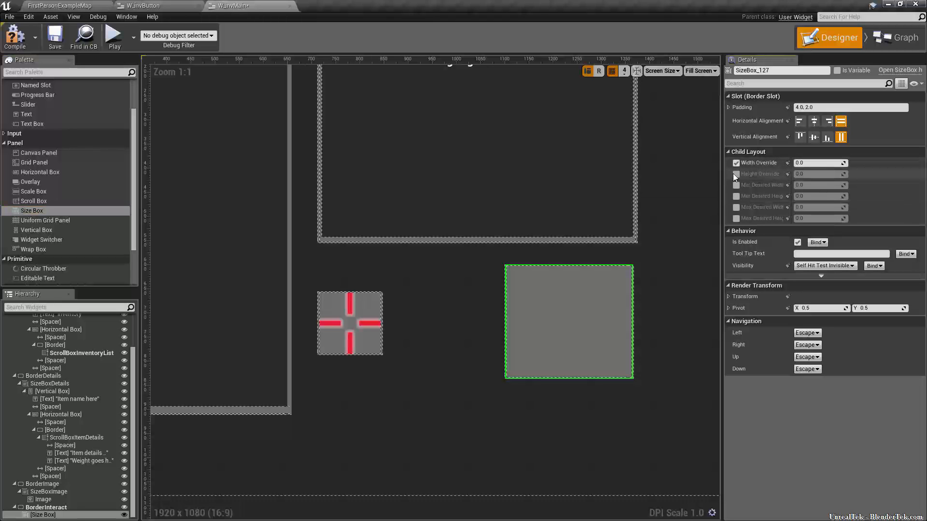
pyautogui.click(736, 174)
# Enable Size To Content for BorderInteract and select its child Size Box
pyautogui.click(46, 507)
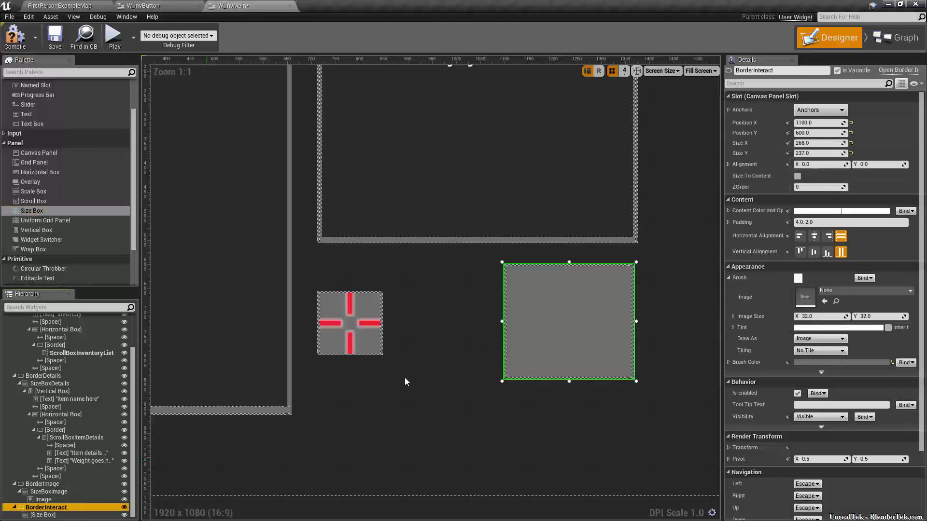
pyautogui.click(797, 176)
pyautogui.click(43, 515)
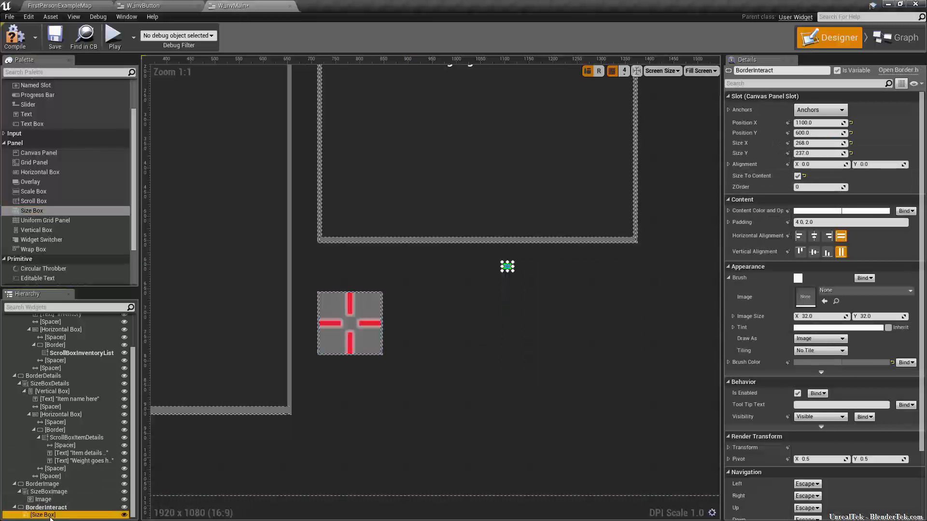
pyautogui.scroll(1, 507, 274)
pyautogui.scroll(-1, 507, 271)
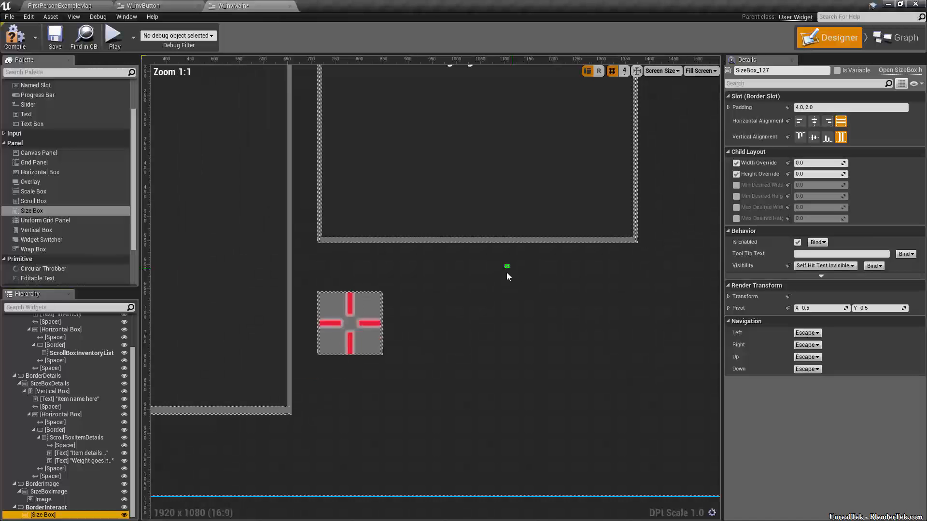
# Set the Size Box's width and height overrides to 256
pyautogui.click(817, 163)
pyautogui.moveTo(817, 163); pyautogui.dragTo(840, 163)
pyautogui.click(820, 162)
pyautogui.write('256')
pyautogui.press('Return')
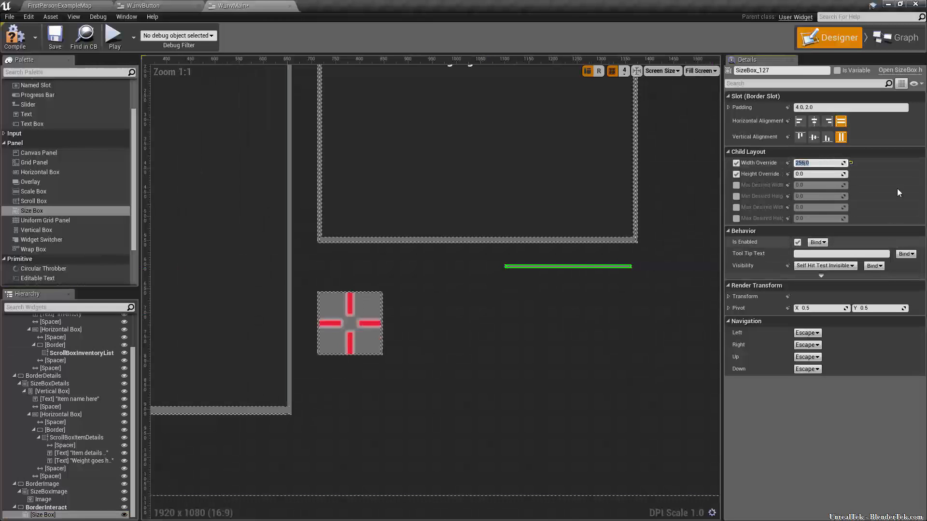
pyautogui.press('Tab')
pyautogui.write('256')
pyautogui.press('Return')
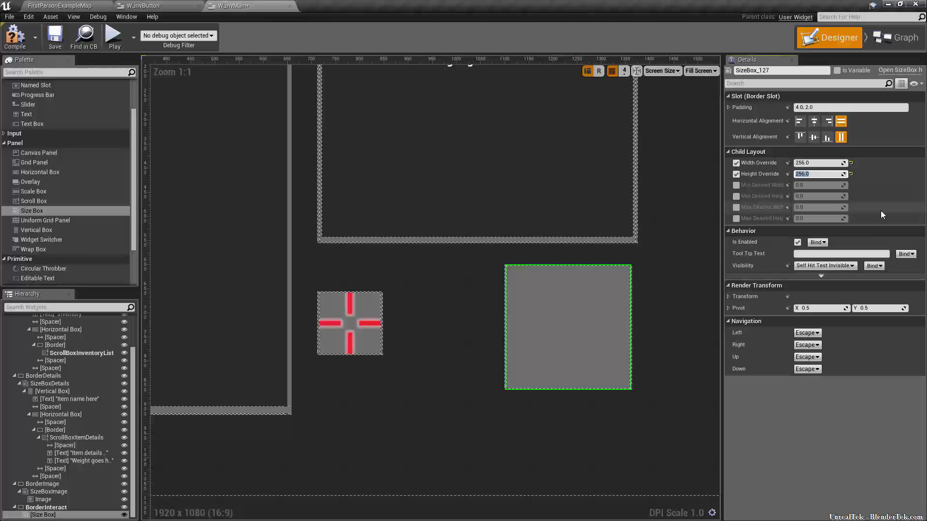
pyautogui.click(476, 447)
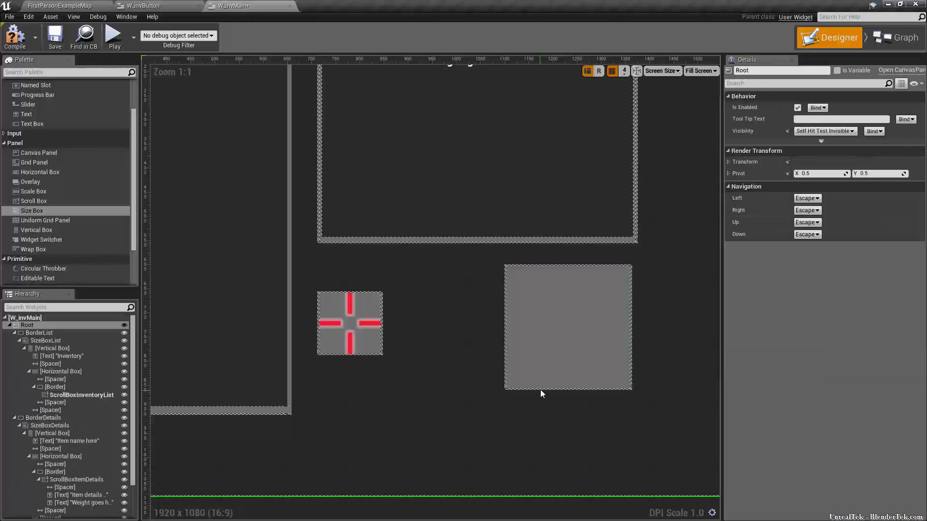
# Add a Vertical Box inside BorderInteract's Size Box and place two buttons in it
pyautogui.scroll(3, 89, 140)
pyautogui.scroll(-3, 79, 191)
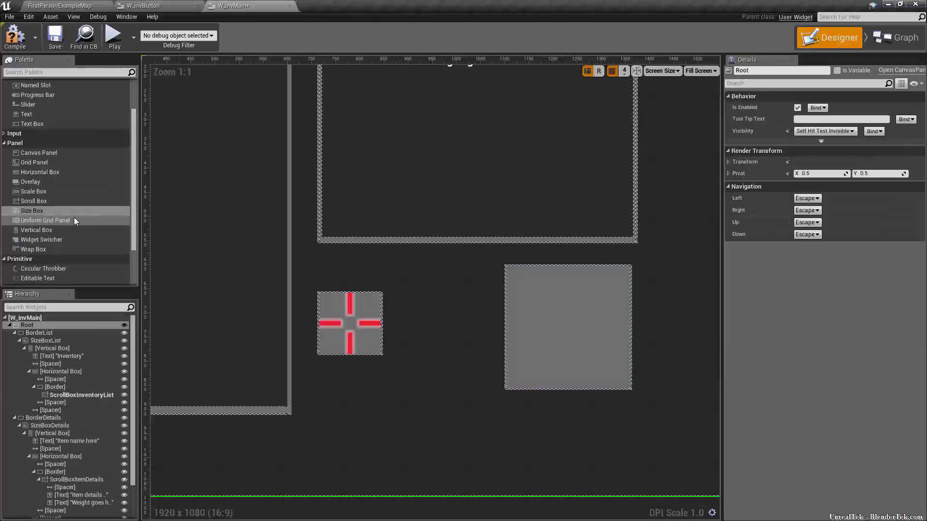
pyautogui.moveTo(39, 232); pyautogui.dragTo(47, 516)
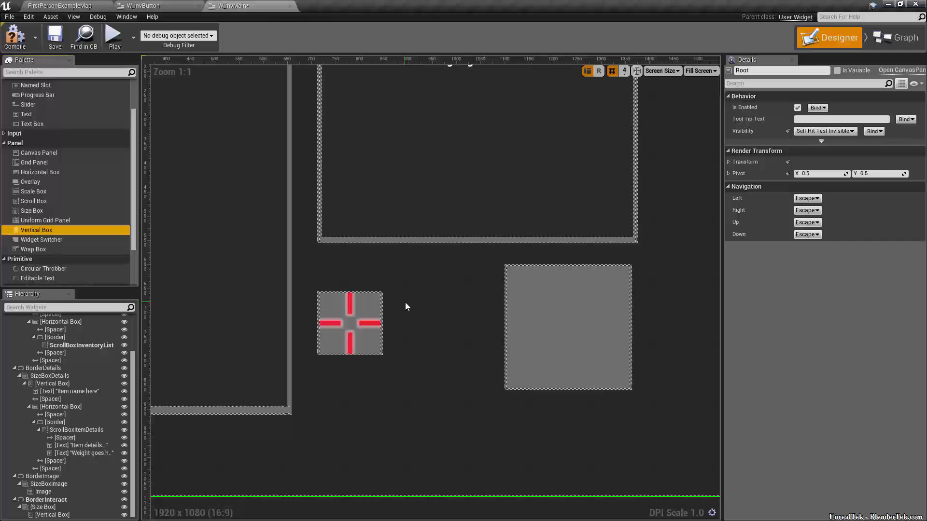
pyautogui.scroll(2, 60, 204)
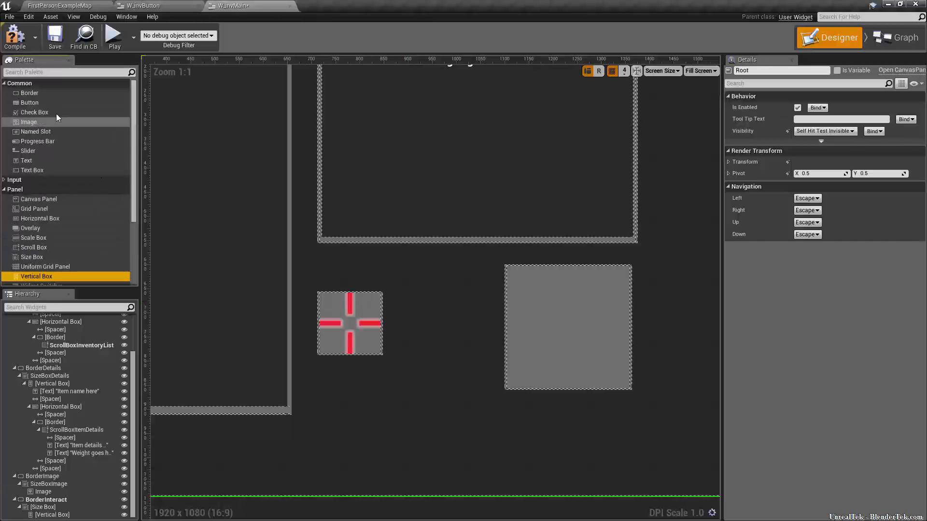
pyautogui.moveTo(82, 114); pyautogui.dragTo(588, 327)
pyautogui.moveTo(49, 104); pyautogui.dragTo(521, 299)
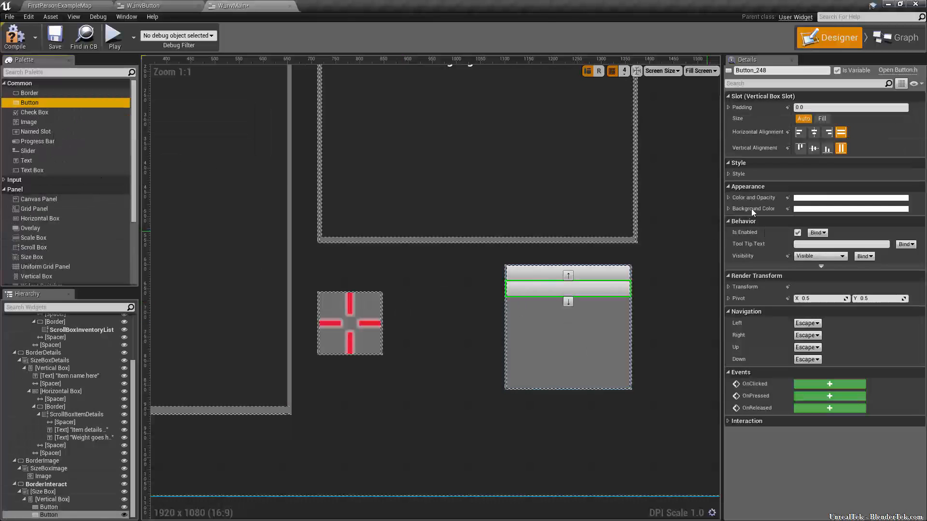
# Set the size of both buttons in the Vertical Box to Fill
pyautogui.click(822, 118)
pyautogui.click(608, 280)
pyautogui.click(824, 119)
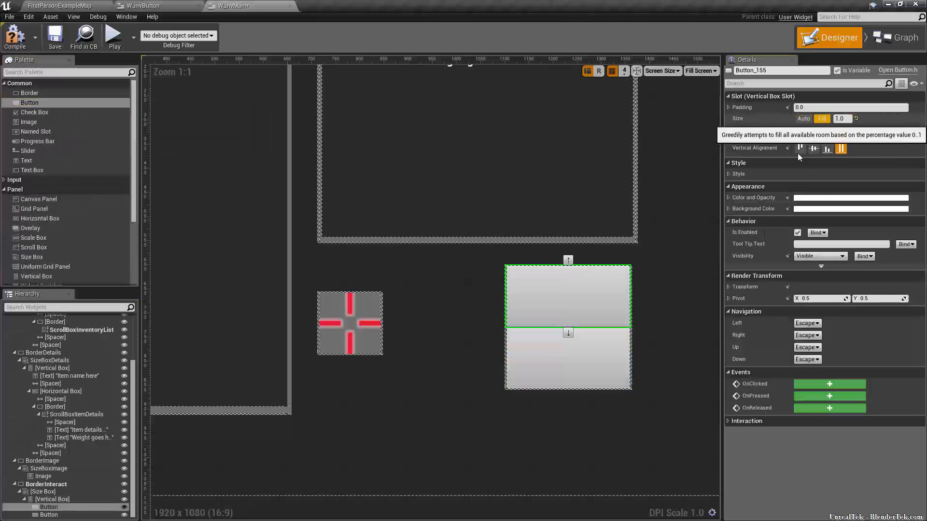
pyautogui.click(648, 354)
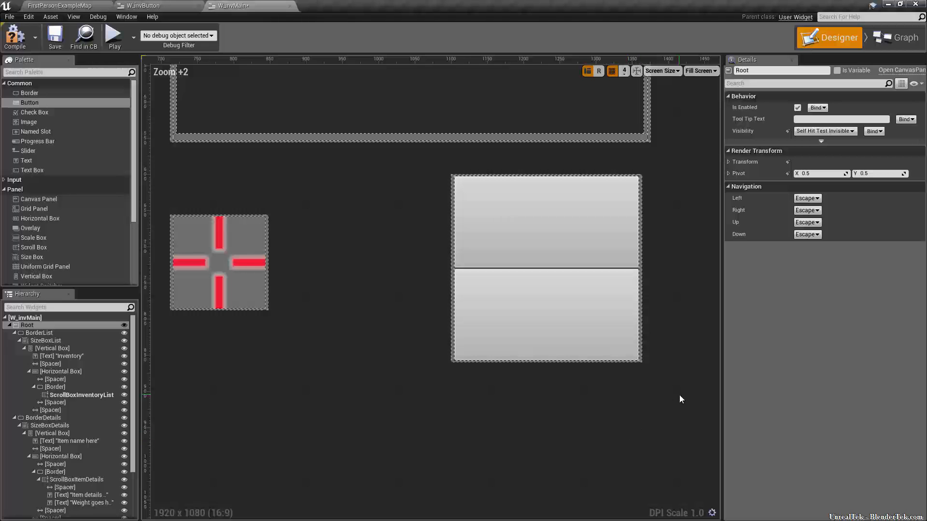
# Reduce the height override of BorderInteract's Size Box to 128
pyautogui.scroll(-8, 688, 375)
pyautogui.scroll(4, 684, 379)
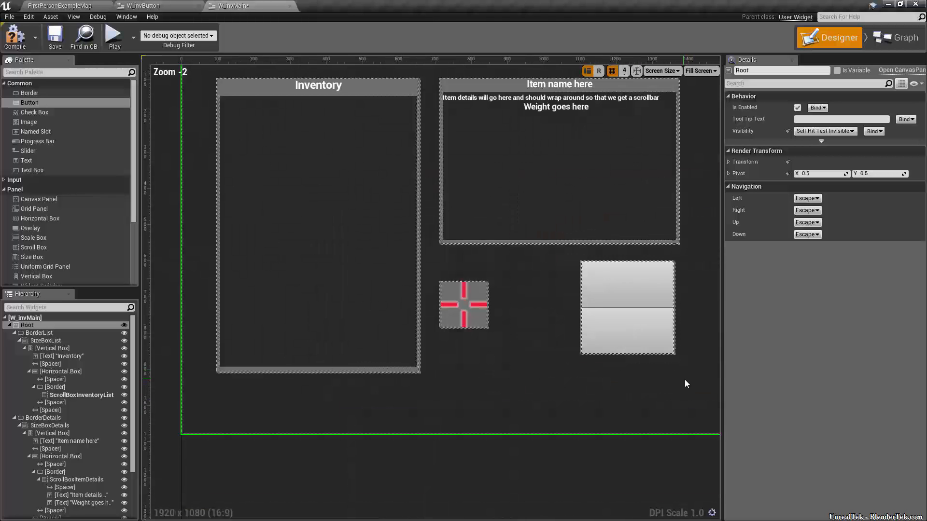
pyautogui.scroll(-3, 80, 516)
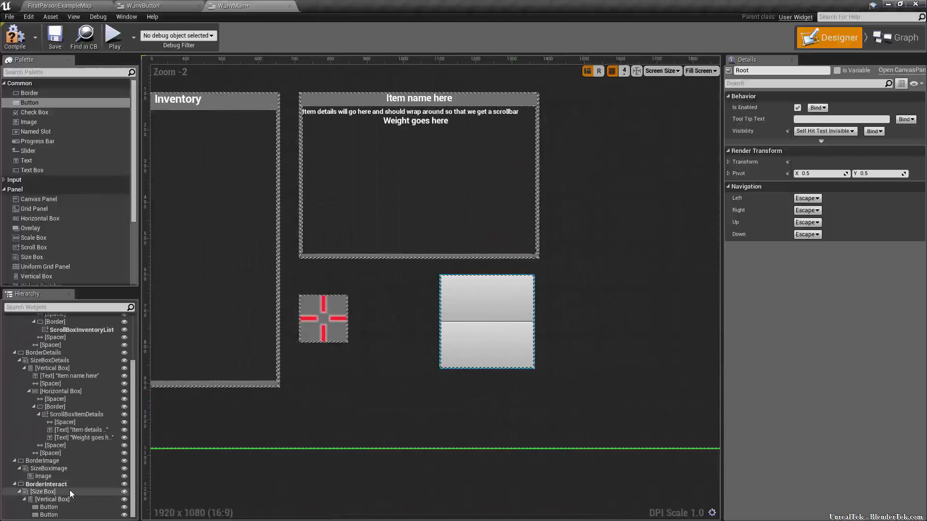
pyautogui.click(67, 492)
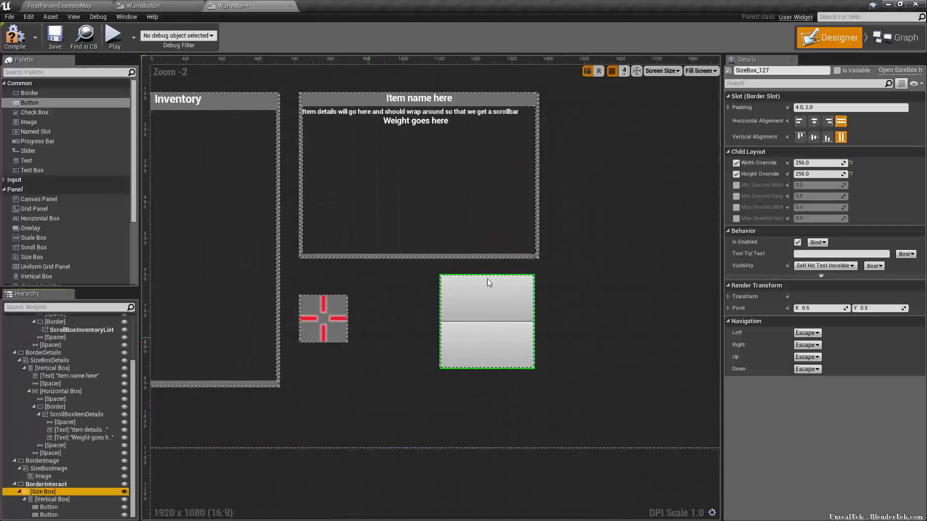
pyautogui.click(801, 174)
pyautogui.write('12')
pyautogui.write('8')
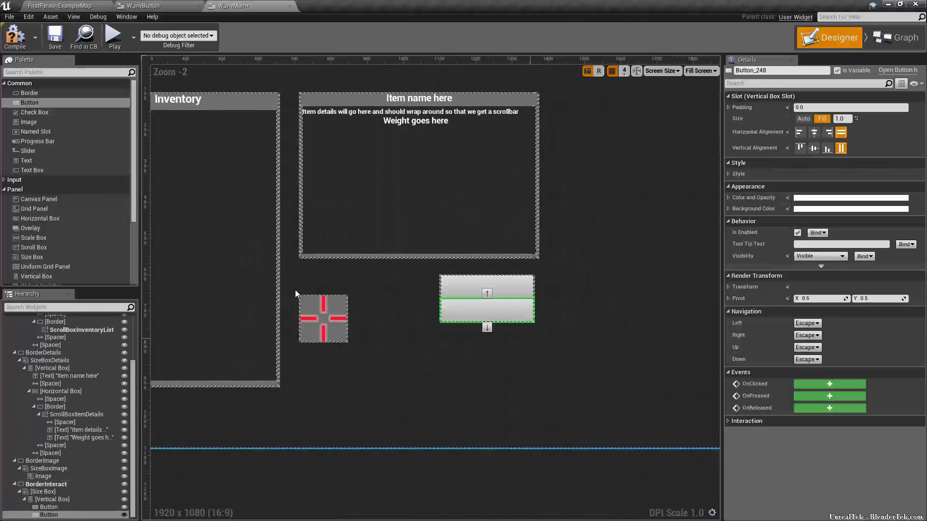
# Add a text block to each of the two buttons and set the upper one's text to "Use/Equip/WHatever"
pyautogui.click(39, 162)
pyautogui.moveTo(39, 162); pyautogui.dragTo(496, 324)
pyautogui.press('Delete')
pyautogui.moveTo(28, 161); pyautogui.dragTo(478, 286)
pyautogui.click(853, 163)
pyautogui.write('Use/Equ')
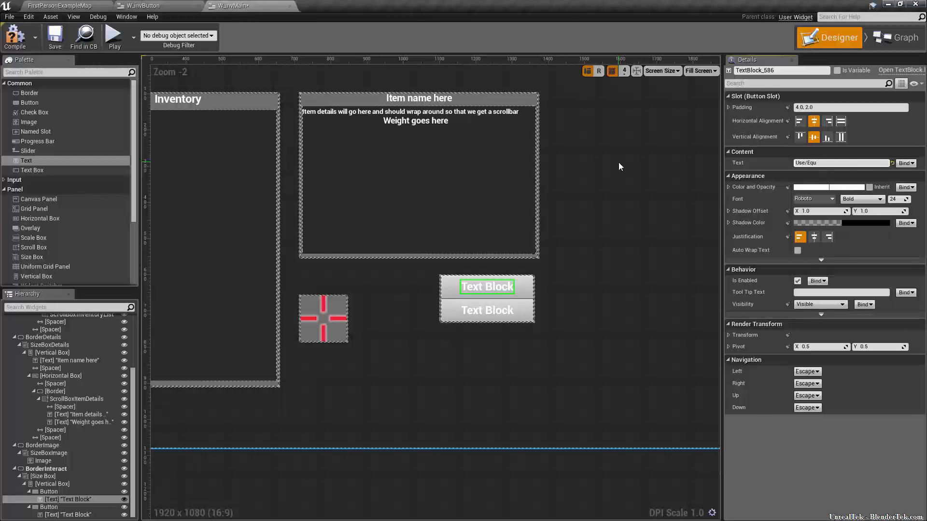
pyautogui.write('ip/WHatever')
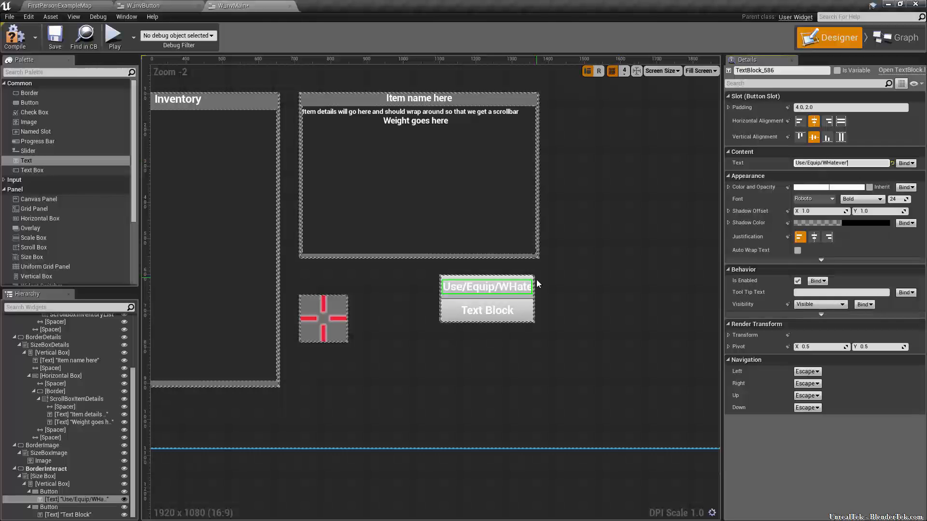
# Change the color of the upper button's text to a saturated yellow
pyautogui.click(500, 312)
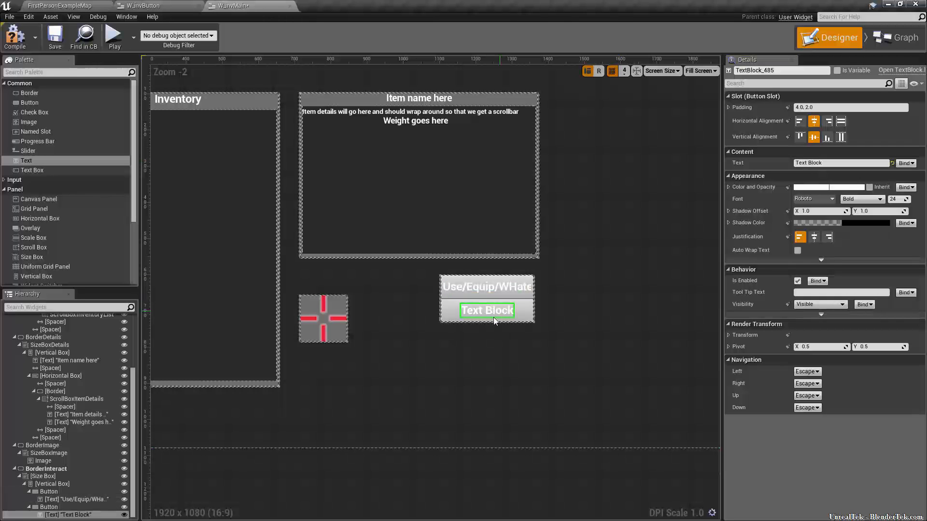
pyautogui.click(485, 292)
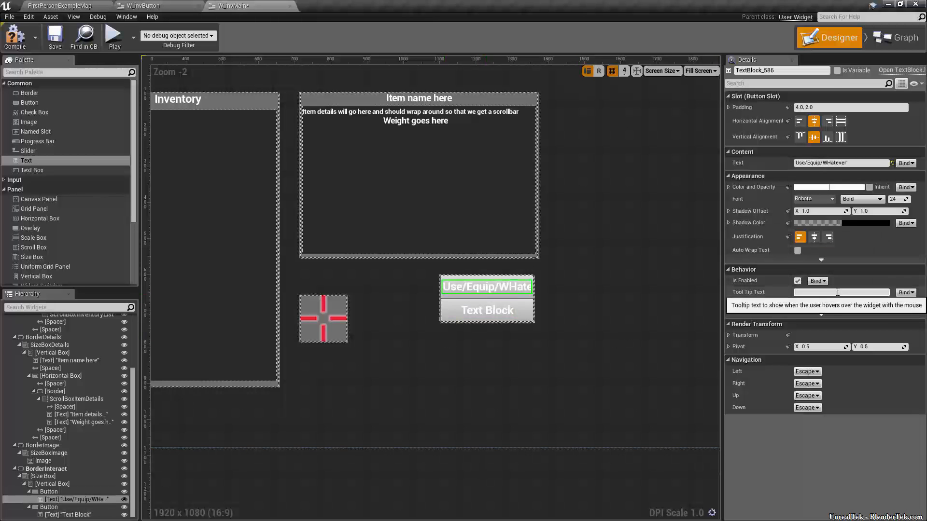
pyautogui.click(831, 187)
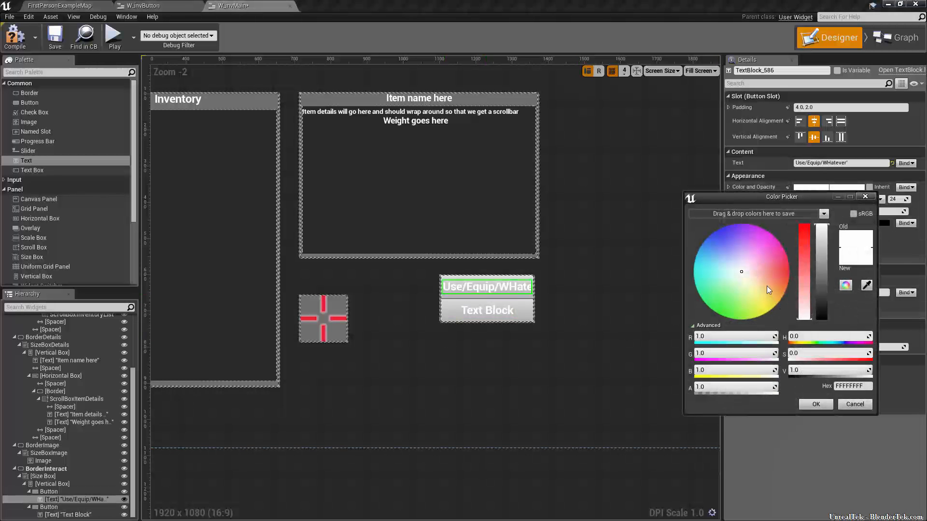
pyautogui.moveTo(768, 288); pyautogui.dragTo(769, 300)
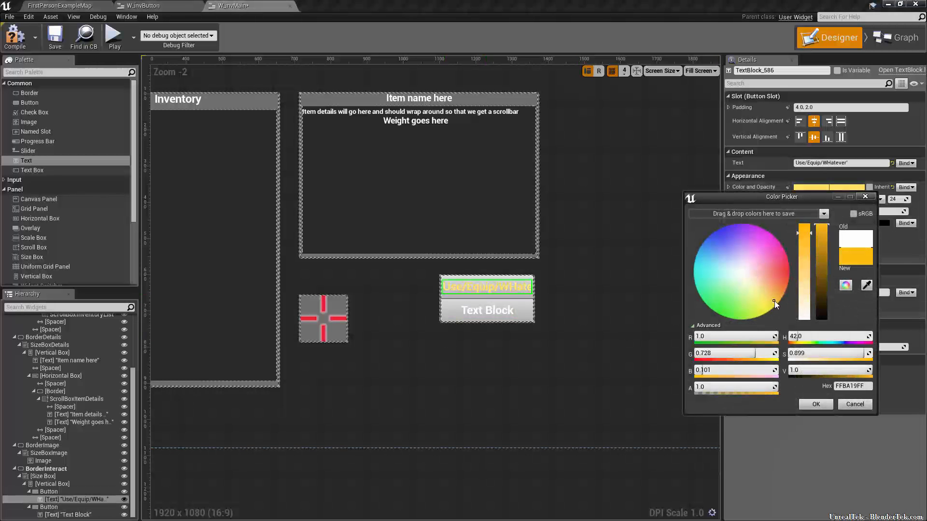
pyautogui.moveTo(806, 240); pyautogui.dragTo(807, 222)
pyautogui.moveTo(823, 229)
pyautogui.mouseDown()
pyautogui.moveTo(826, 258)
pyautogui.moveTo(828, 230)
pyautogui.mouseUp()
pyautogui.click(816, 405)
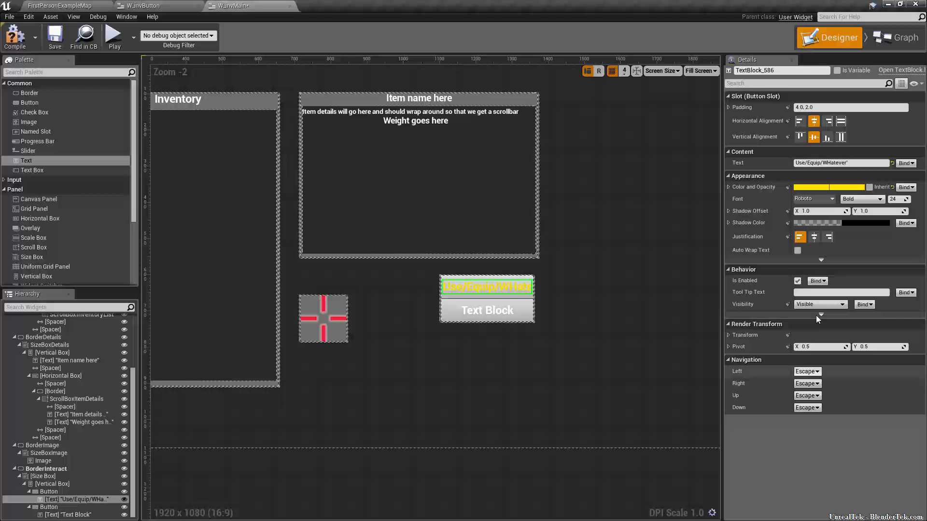
# Raise the alpha of the upper button text's shadow color to make the black shadow opaque
pyautogui.click(807, 224)
pyautogui.moveTo(698, 423); pyautogui.dragTo(783, 423)
pyautogui.click(795, 439)
# Change the lower button's text to "Drop" and make its black text shadow opaque
pyautogui.click(489, 310)
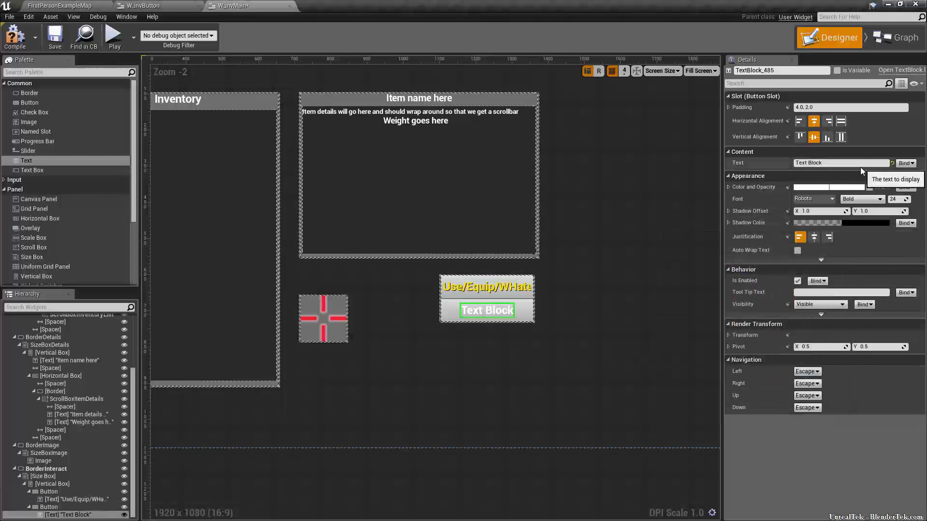
pyautogui.click(841, 163)
pyautogui.write('Drop')
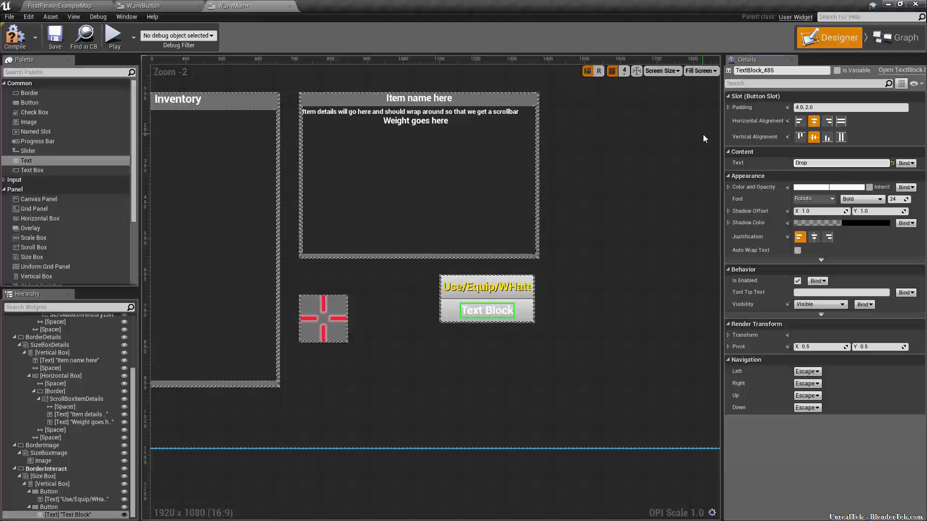
pyautogui.click(818, 223)
pyautogui.moveTo(725, 422); pyautogui.dragTo(758, 422)
pyautogui.click(788, 438)
# Color the Drop text yellow to match the upper button's text
pyautogui.click(824, 188)
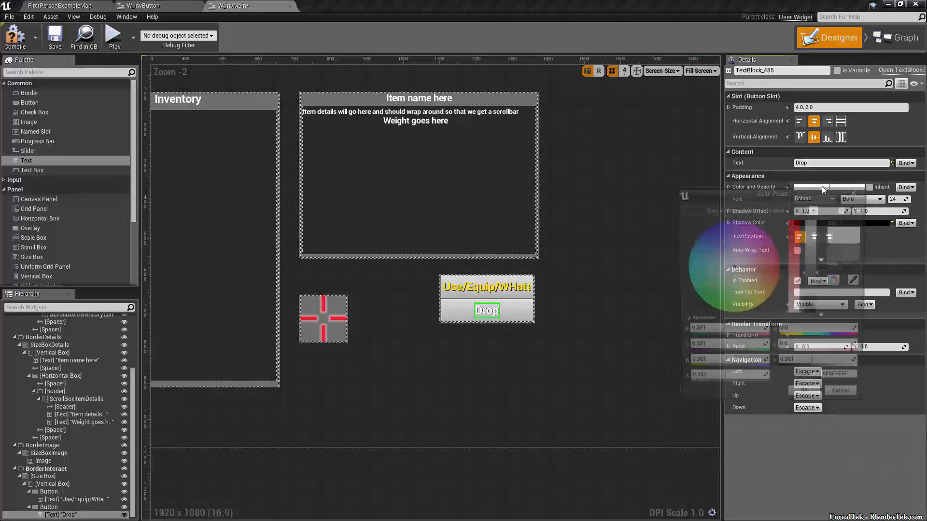
pyautogui.moveTo(731, 278); pyautogui.dragTo(768, 304)
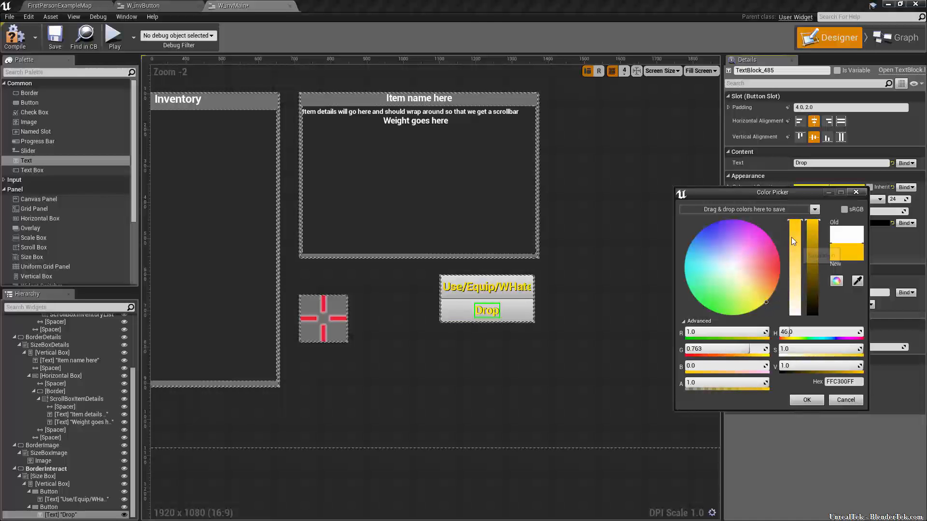
pyautogui.moveTo(810, 232); pyautogui.dragTo(811, 237)
pyautogui.click(639, 381)
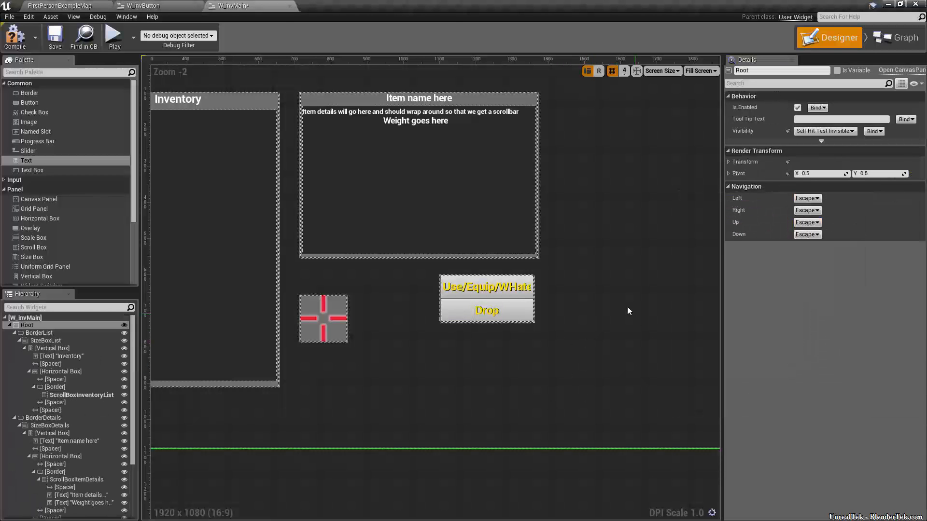
pyautogui.scroll(4, 490, 319)
pyautogui.click(485, 257)
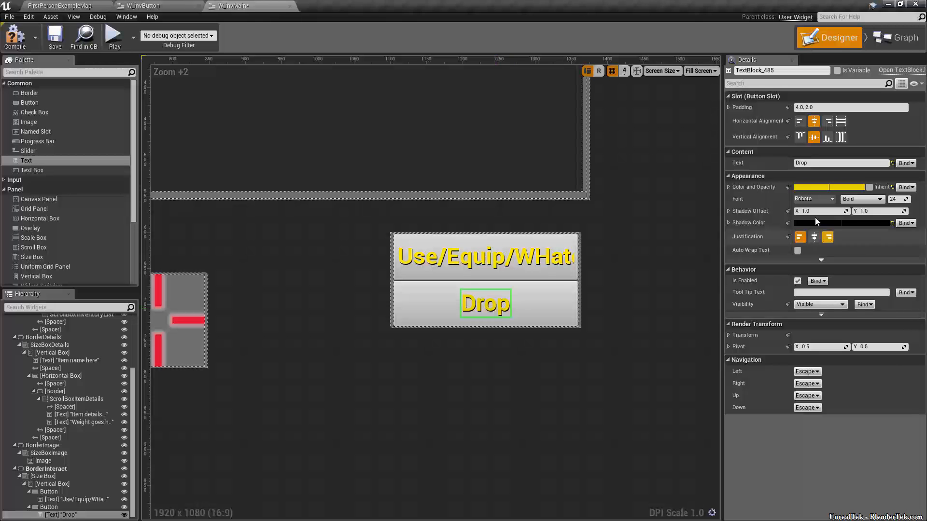
pyautogui.click(829, 187)
pyautogui.click(829, 402)
pyautogui.click(386, 302)
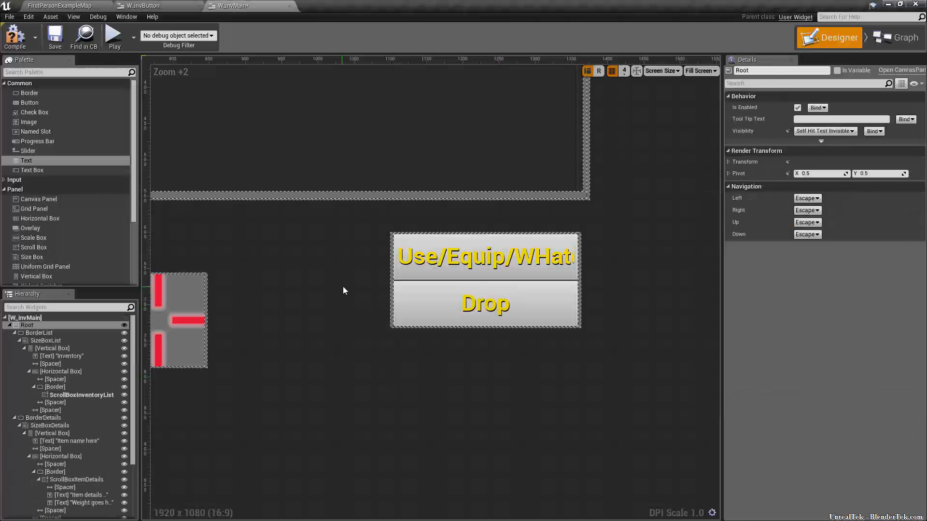
# Set the widget's preview background to HighresScreenshot00000 in the class defaults and check the layout against it in the Designer
pyautogui.scroll(-5, 340, 300)
pyautogui.scroll(-3, 340, 311)
pyautogui.scroll(3, 403, 325)
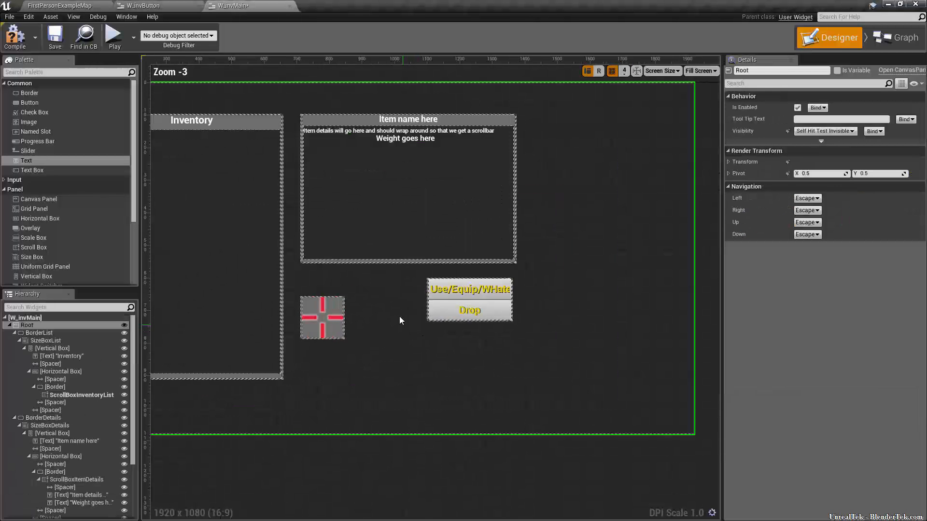
pyautogui.click(882, 37)
pyautogui.scroll(-8, 104, 484)
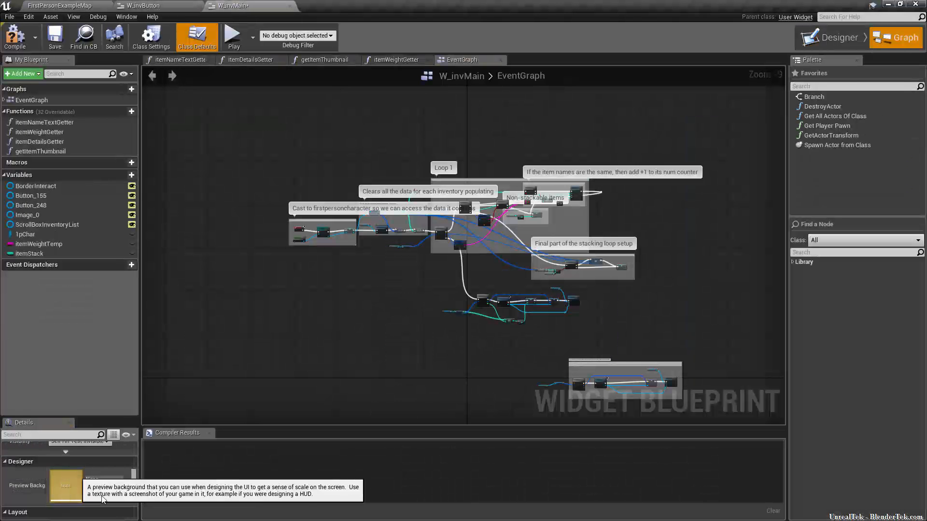
pyautogui.click(104, 481)
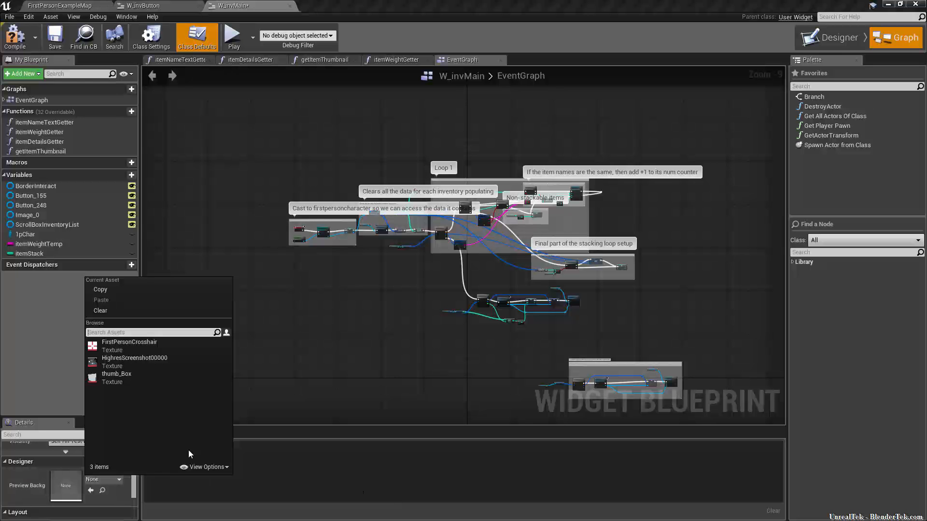
pyautogui.click(179, 359)
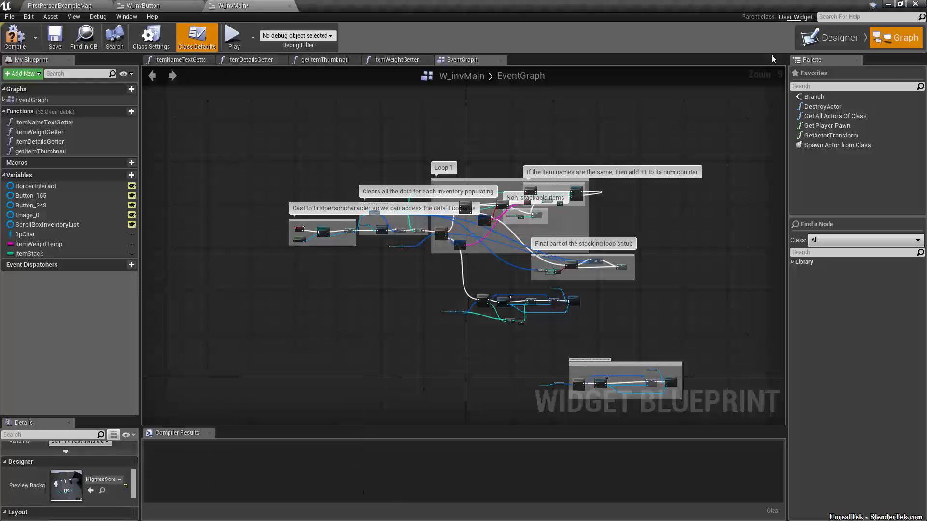
pyautogui.click(824, 39)
pyautogui.scroll(2, 386, 348)
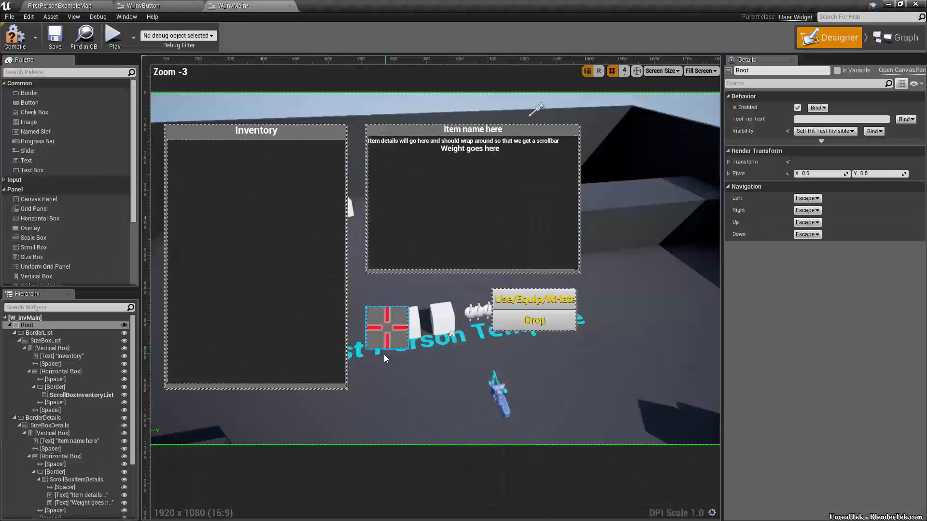
pyautogui.scroll(-2, 404, 393)
pyautogui.scroll(2, 484, 412)
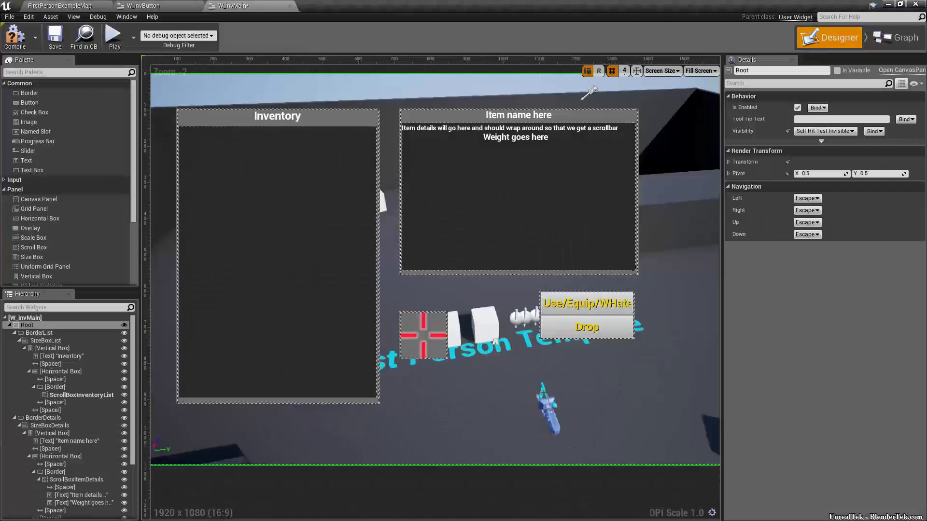
# Make the black text shadows of the "Inventory" and "Item name here" headings fully opaque
pyautogui.click(293, 117)
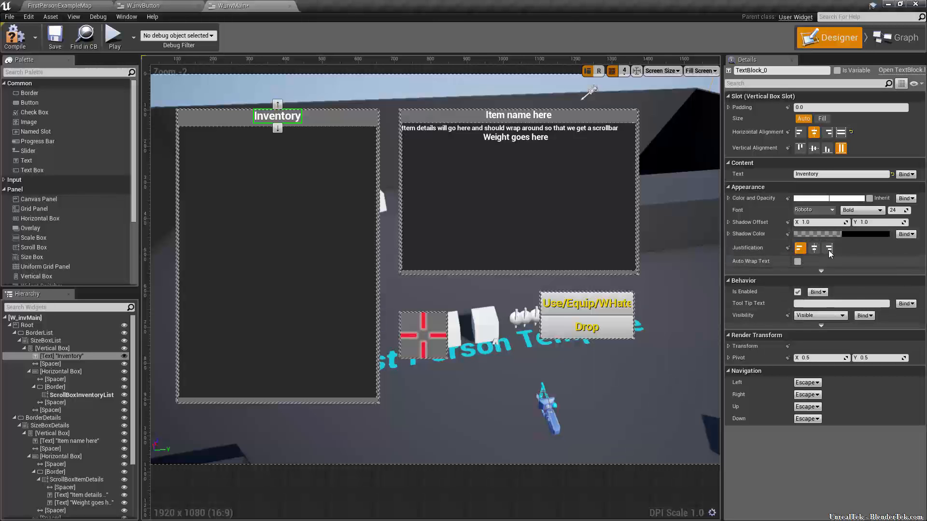
pyautogui.click(815, 234)
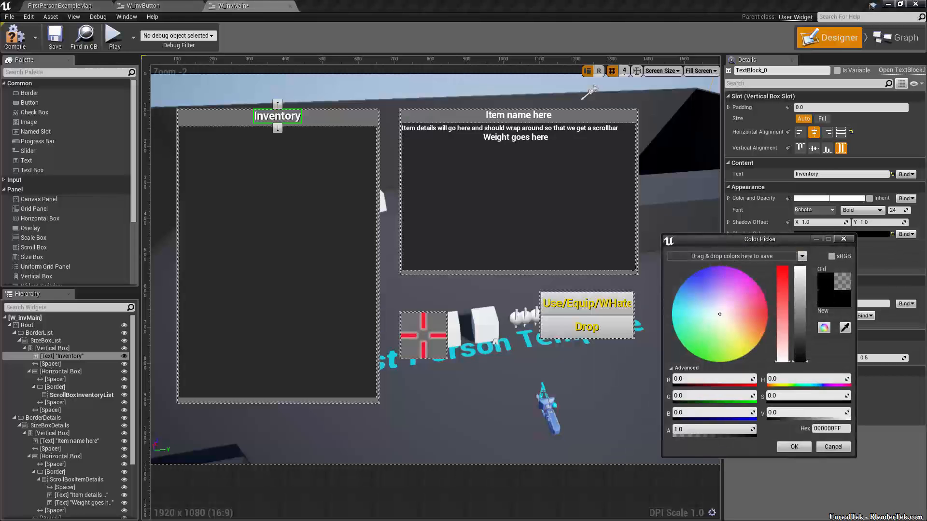
pyautogui.click(794, 447)
pyautogui.click(523, 116)
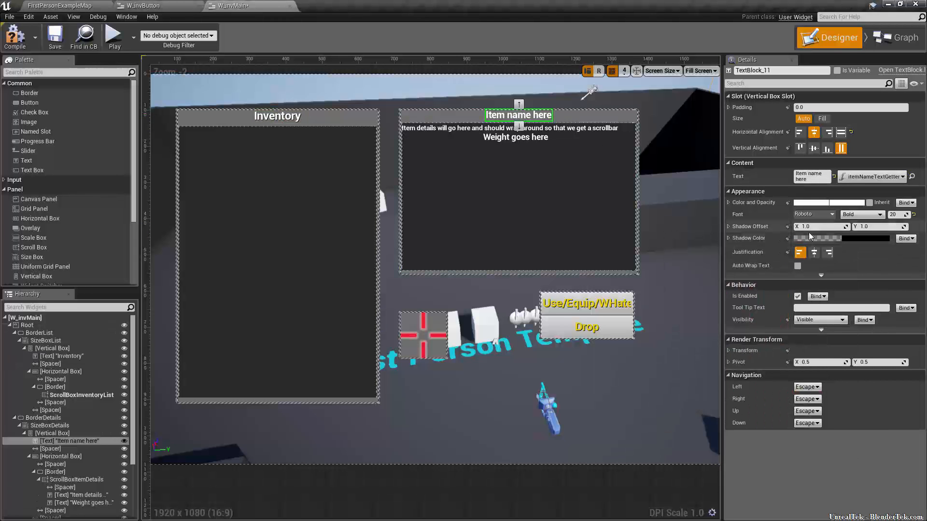
pyautogui.click(821, 238)
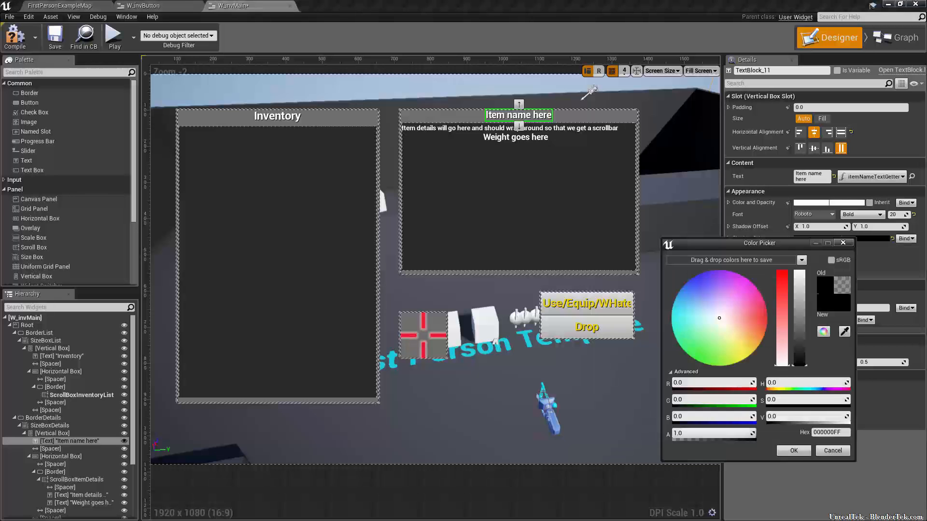
pyautogui.click(781, 452)
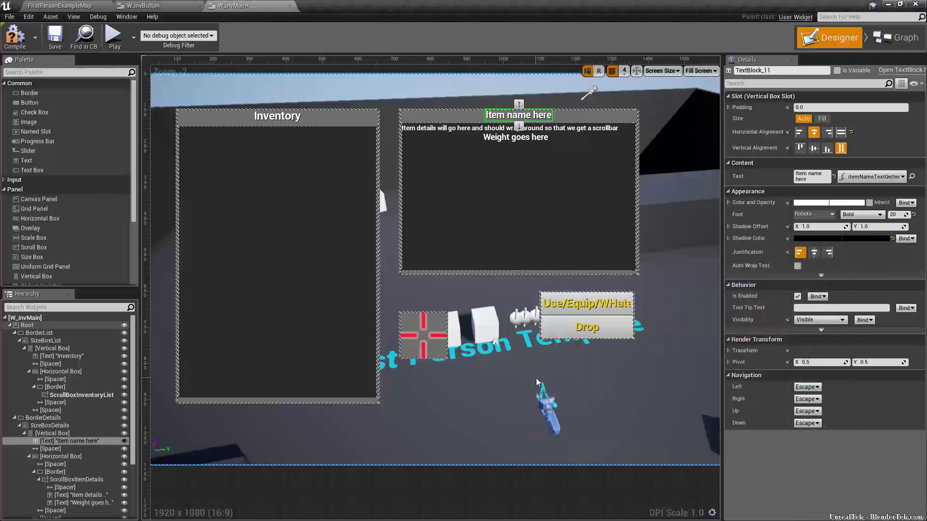
pyautogui.click(598, 372)
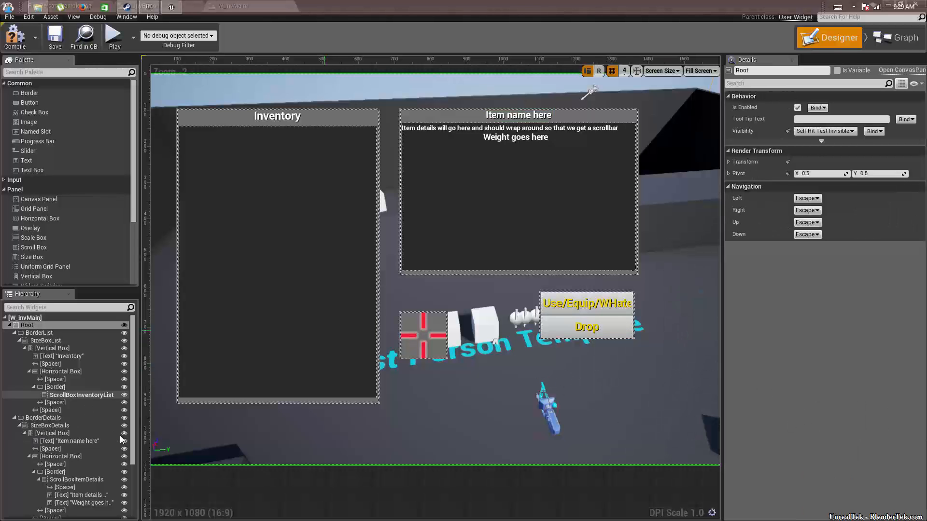
# Rename the upper Use/Equip button under BorderInteract as ButtonUse
pyautogui.click(54, 446)
pyautogui.scroll(-4, 54, 444)
pyautogui.click(72, 507)
pyautogui.click(72, 492)
pyautogui.click(789, 70)
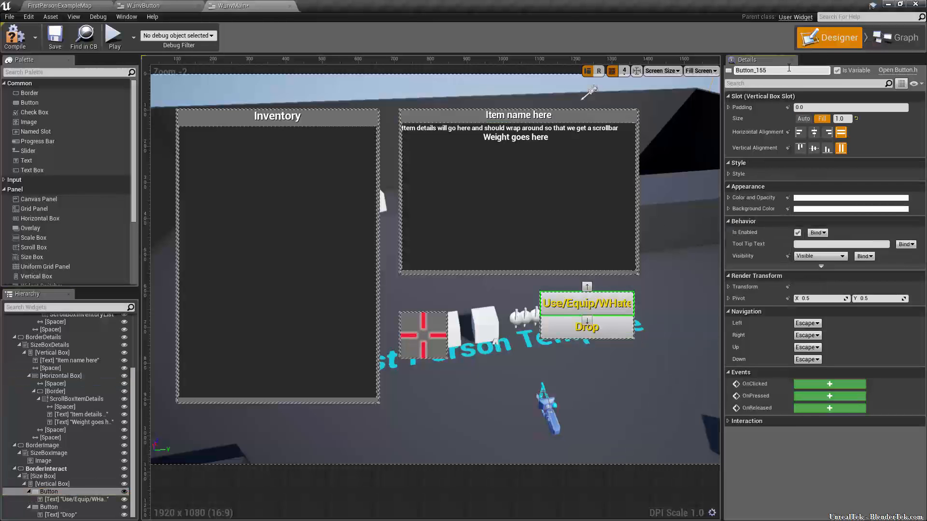
pyautogui.write('ButtonUse')
pyautogui.press('Return')
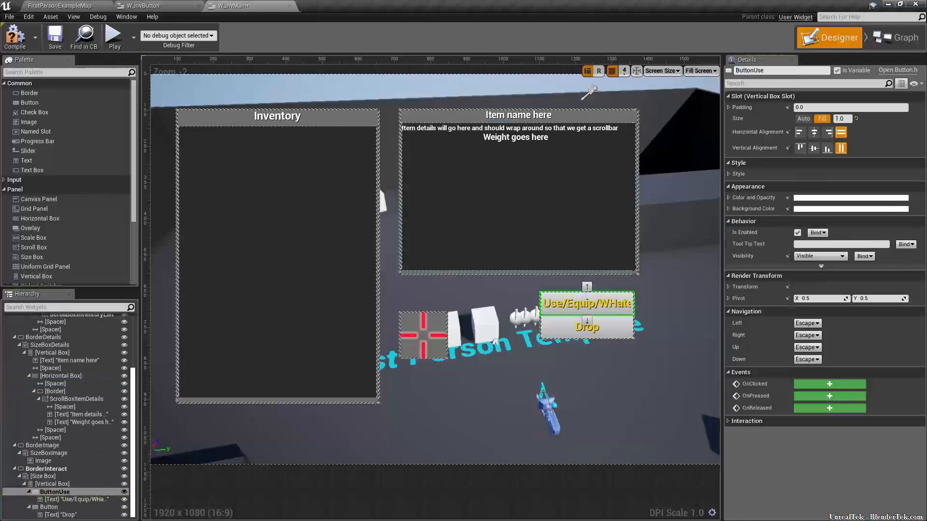
# Rename the lower button as ButtonDrop and add an OnClicked event for it
pyautogui.click(87, 506)
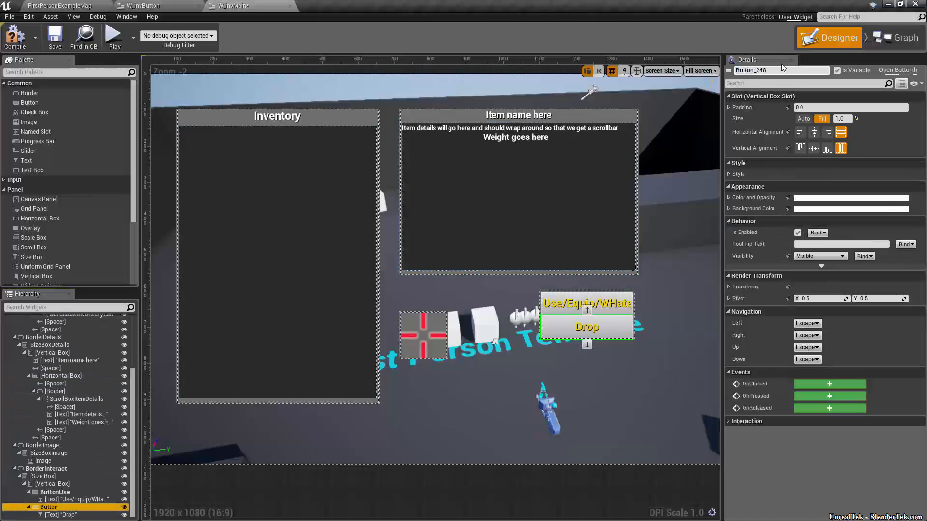
pyautogui.moveTo(723, 106); pyautogui.dragTo(515, 106)
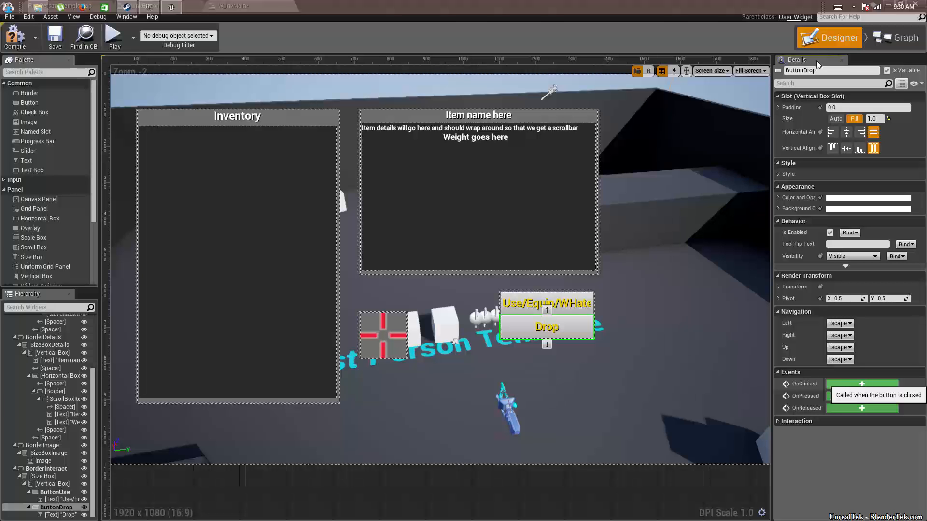
pyautogui.click(861, 384)
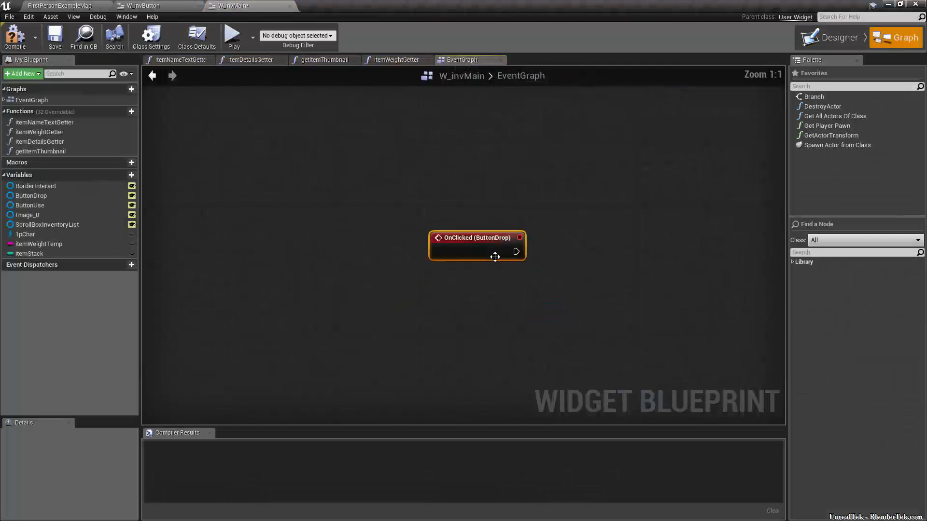
# Examine where the ButtonDrop event sits in the event graph relative to the existing node groups
pyautogui.scroll(-12, 532, 229)
pyautogui.moveTo(536, 235); pyautogui.dragTo(375, 287, button='right')
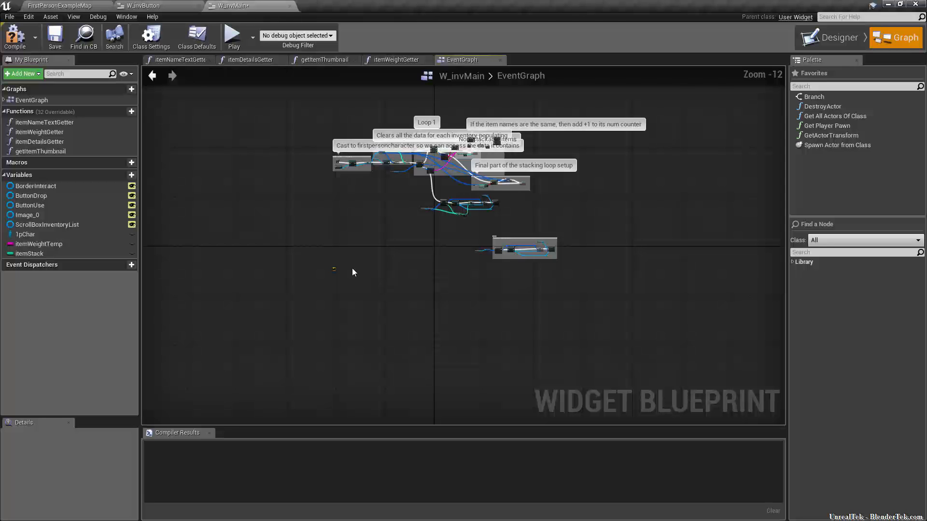
pyautogui.scroll(12, 336, 269)
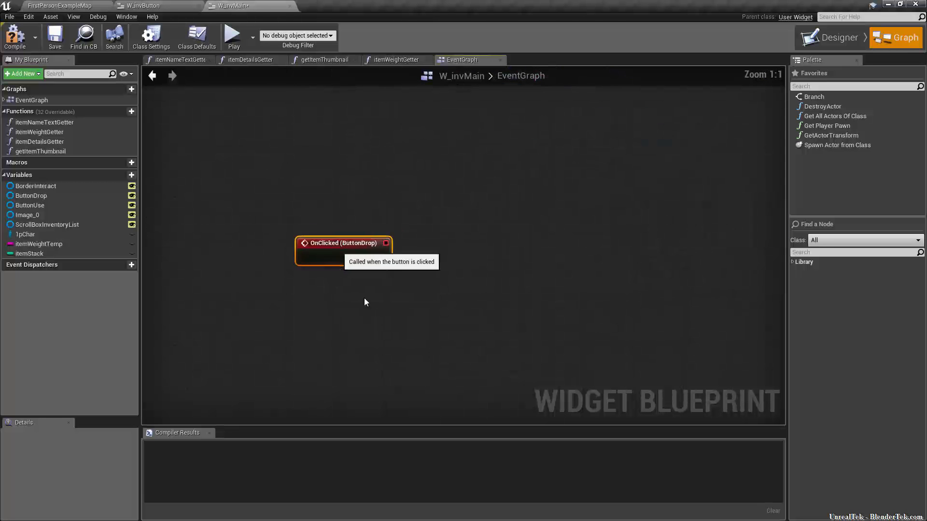
pyautogui.scroll(-9, 435, 285)
pyautogui.scroll(-2, 469, 277)
pyautogui.scroll(11, 445, 288)
pyautogui.moveTo(403, 290)
pyautogui.mouseDown(button='right')
pyautogui.moveTo(326, 288)
pyautogui.moveTo(392, 298)
pyautogui.mouseUp(button='right')
pyautogui.click(337, 316)
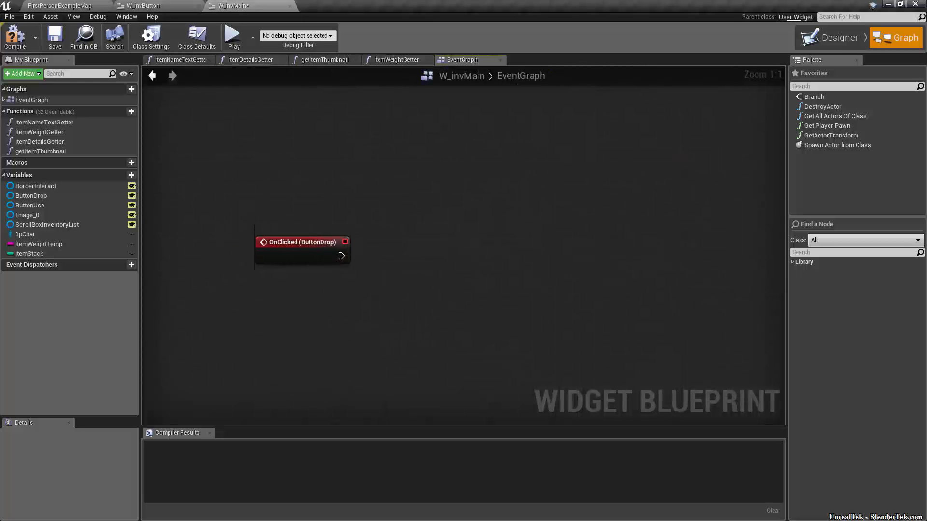
# Add a Spawn Actor from Class node and connect the OnClicked (ButtonDrop) execution output to it
pyautogui.moveTo(341, 256); pyautogui.dragTo(429, 254)
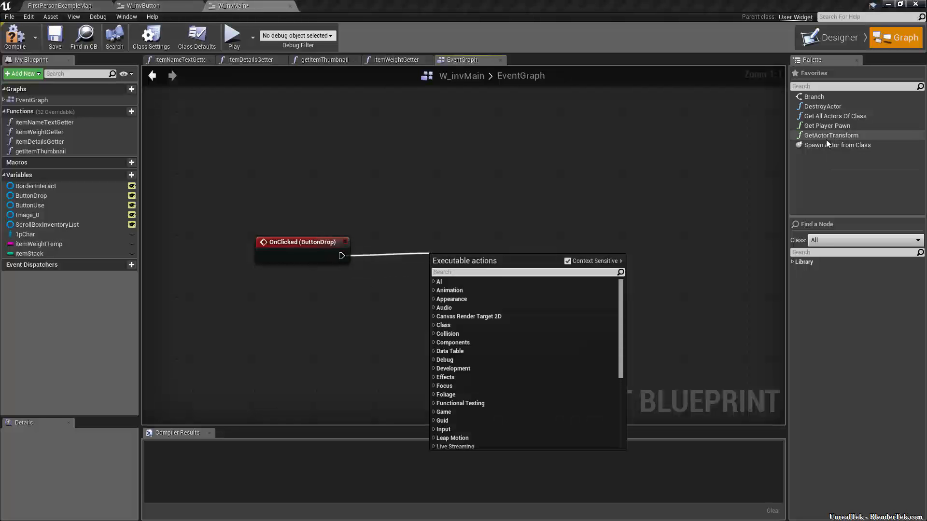
pyautogui.moveTo(826, 144); pyautogui.dragTo(431, 245)
pyautogui.moveTo(341, 256); pyautogui.dragTo(488, 250)
pyautogui.click(319, 252)
pyautogui.click(461, 248)
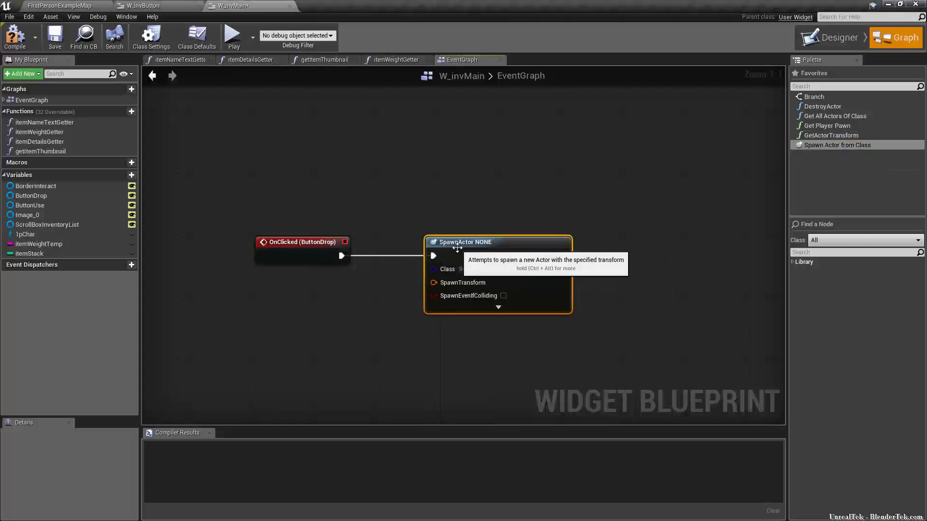
# Move the SpawnActor node farther right of the OnClicked event to leave room for more nodes
pyautogui.click(450, 212)
pyautogui.moveTo(607, 162); pyautogui.dragTo(330, 319)
pyautogui.click(669, 302)
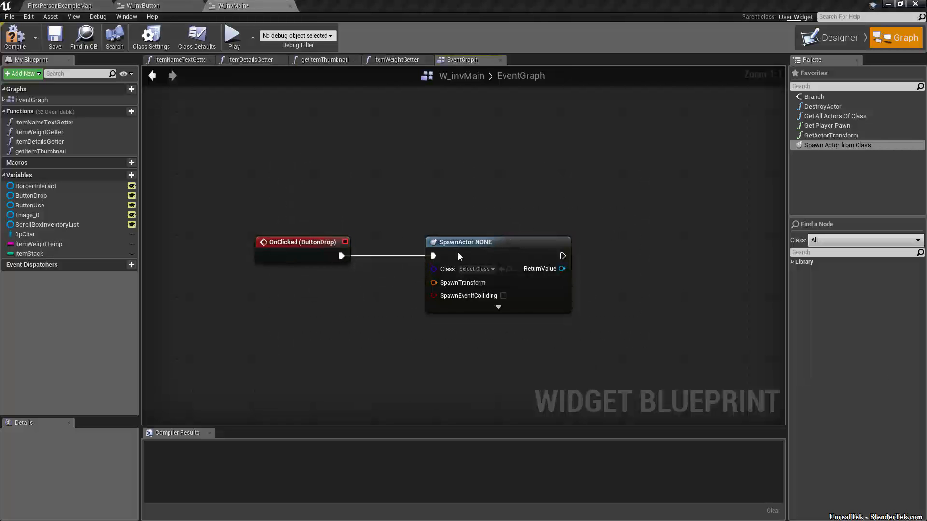
pyautogui.moveTo(464, 251); pyautogui.dragTo(636, 250)
pyautogui.click(539, 213)
pyautogui.moveTo(539, 213); pyautogui.dragTo(573, 147, button='right')
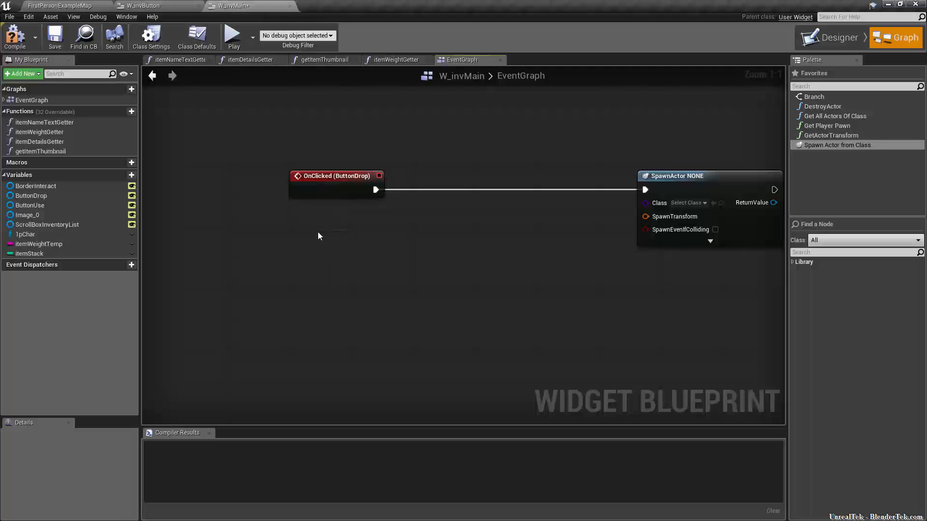
# Place a 1pChar reference below the OnClicked event and get its invButtonClicked variable
pyautogui.moveTo(28, 236); pyautogui.dragTo(364, 265)
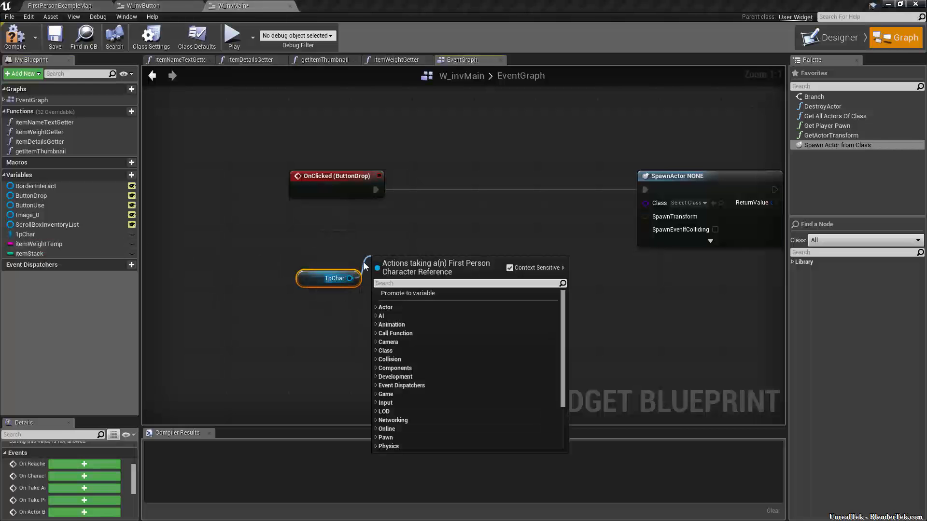
pyautogui.write('inv')
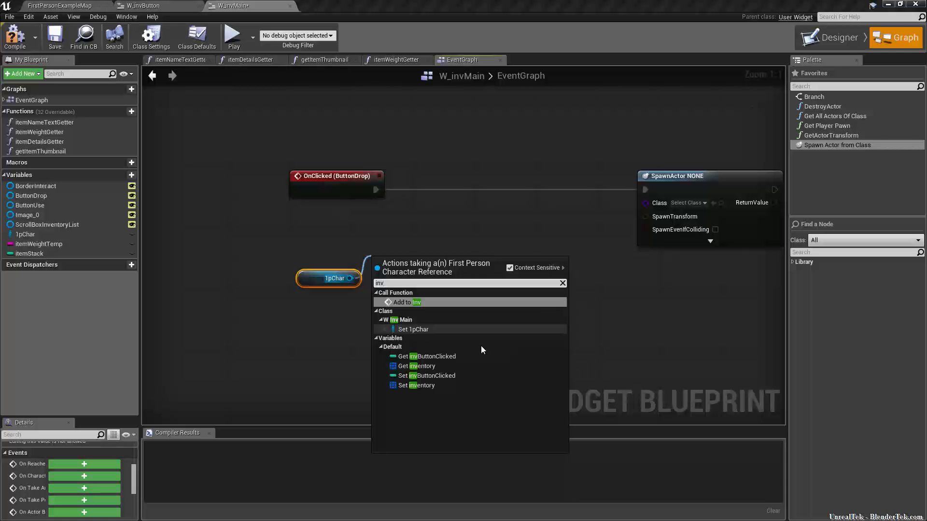
pyautogui.click(460, 358)
pyautogui.moveTo(419, 268); pyautogui.dragTo(407, 263)
# Get the inventory variable from 1pChar and arrange it neatly below the invButtonClicked node
pyautogui.moveTo(350, 279); pyautogui.dragTo(383, 308)
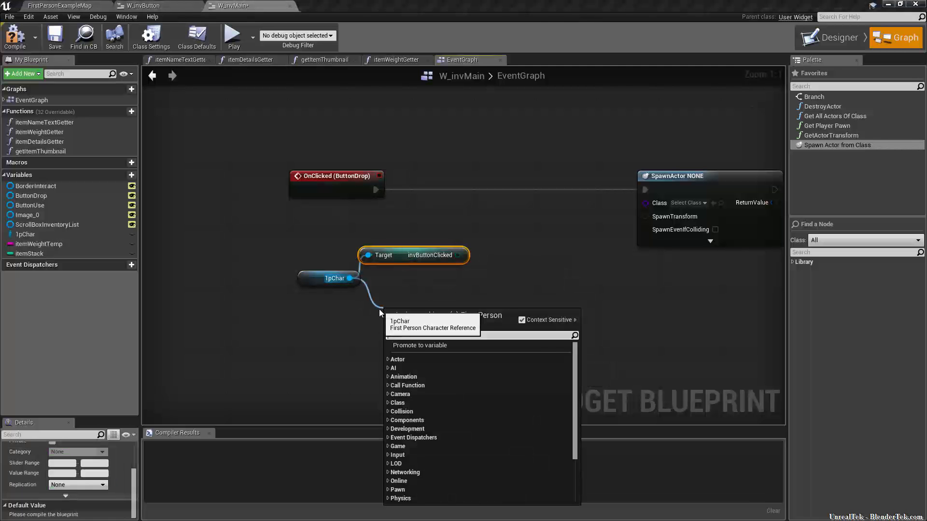
pyautogui.write('get inv')
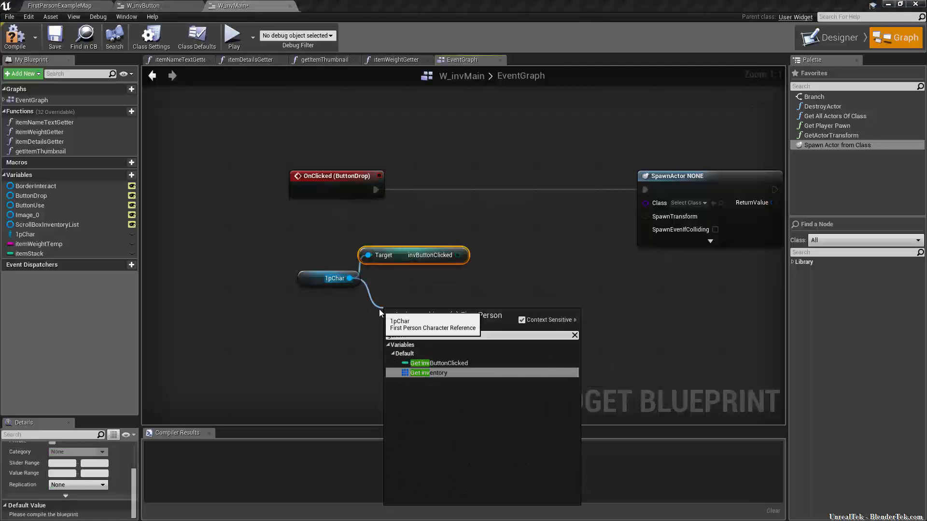
pyautogui.click(444, 373)
pyautogui.moveTo(418, 311); pyautogui.dragTo(396, 295)
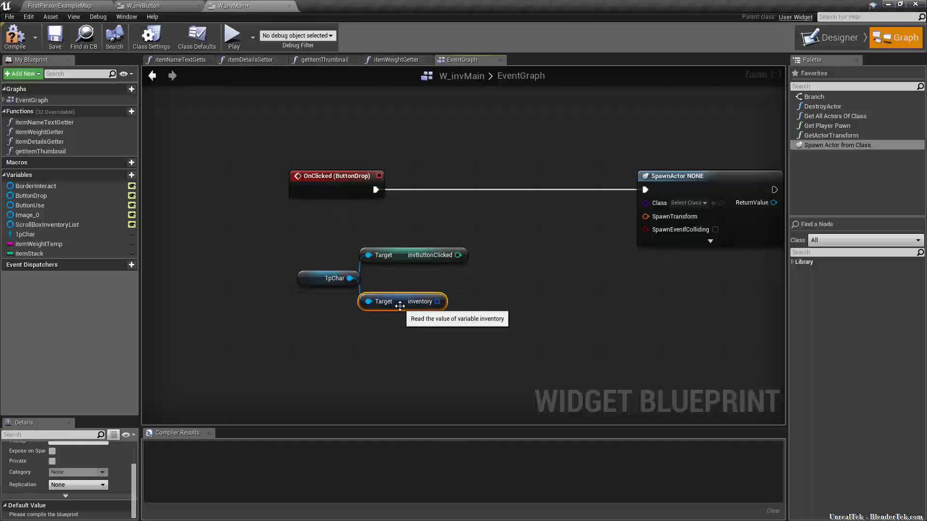
pyautogui.moveTo(386, 254); pyautogui.dragTo(386, 263)
pyautogui.moveTo(399, 303); pyautogui.dragTo(399, 294)
pyautogui.click(468, 315)
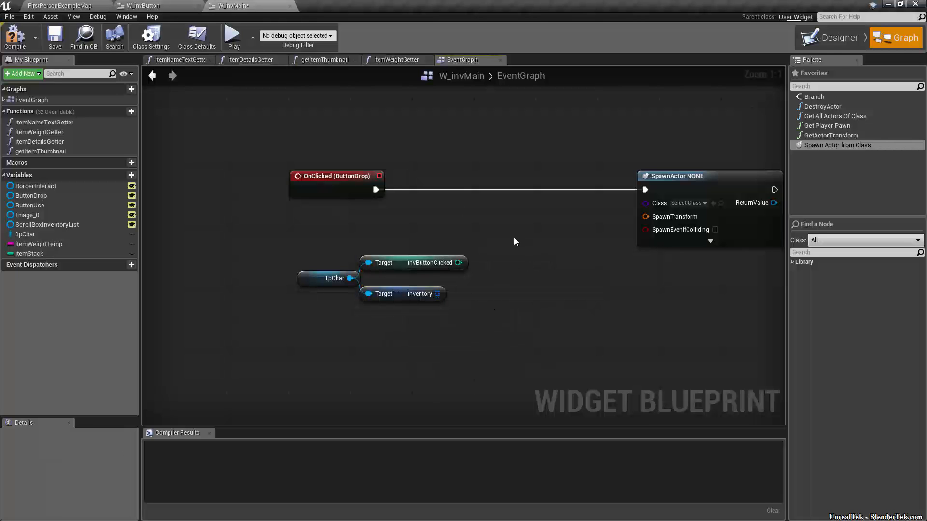
# Add an array Get node to inventory, using invButtonClicked as the index, and align it with both nodes
pyautogui.moveTo(513, 240); pyautogui.dragTo(277, 337)
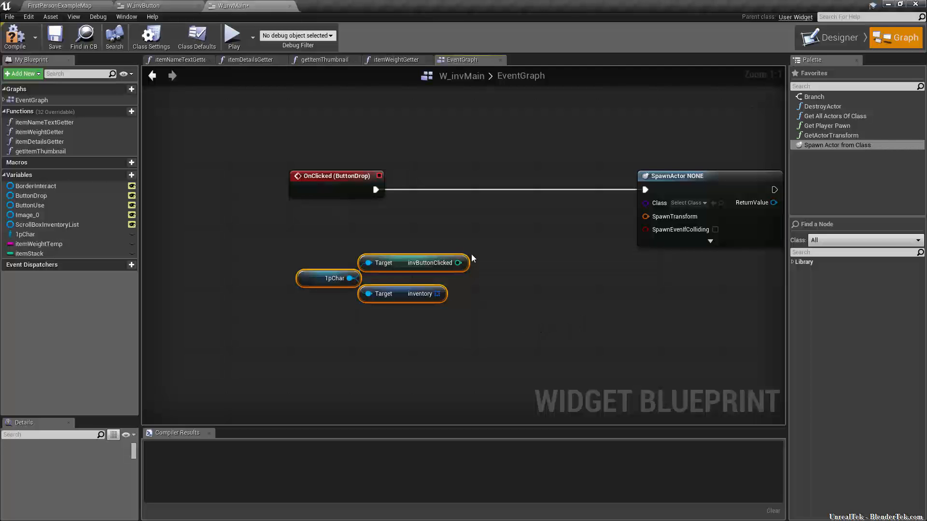
pyautogui.moveTo(438, 294); pyautogui.dragTo(483, 285)
pyautogui.write('get')
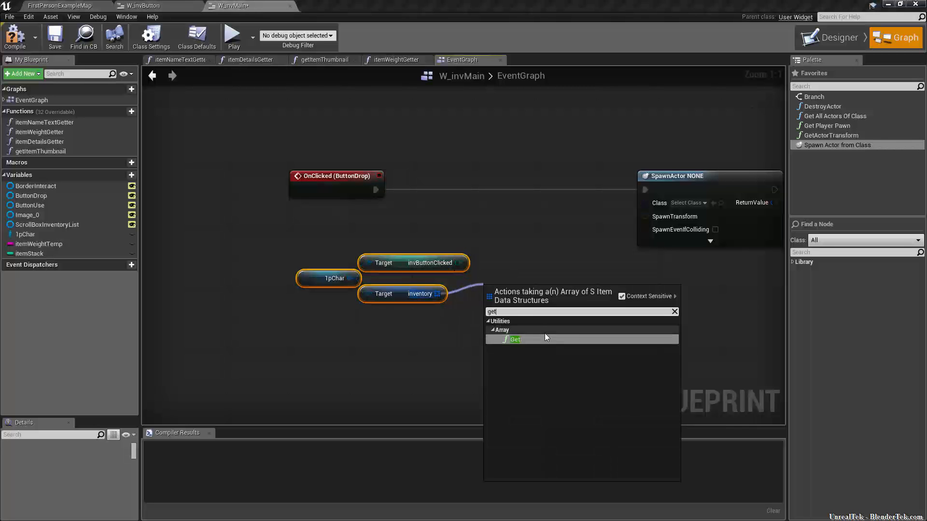
pyautogui.click(513, 339)
pyautogui.moveTo(490, 304); pyautogui.dragTo(457, 264)
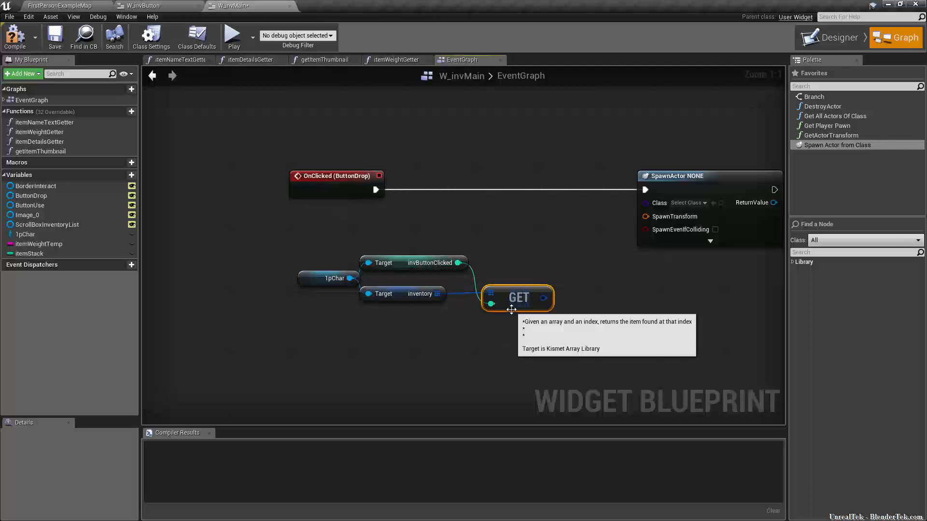
pyautogui.moveTo(511, 309); pyautogui.dragTo(511, 294)
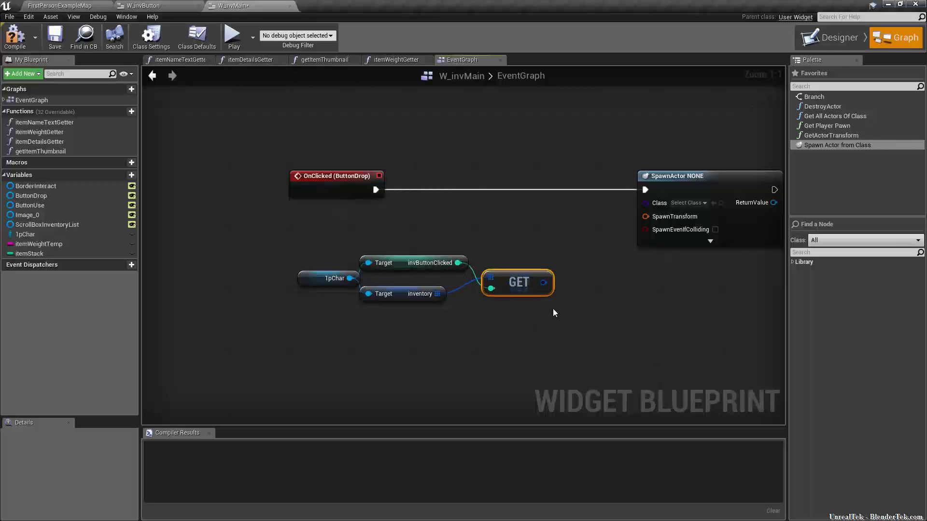
# Break the Get node's output into its S_itemData fields and shift the SpawnActor node farther right
pyautogui.moveTo(543, 282); pyautogui.dragTo(568, 282)
pyautogui.write('break')
pyautogui.press('Return')
pyautogui.moveTo(703, 333); pyautogui.dragTo(499, 325, button='right')
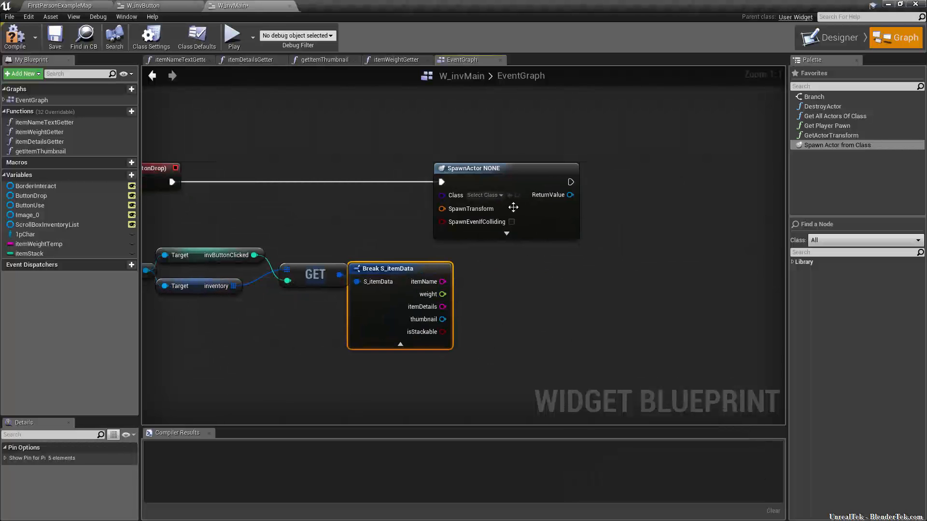
pyautogui.click(563, 176)
pyautogui.moveTo(563, 176); pyautogui.dragTo(589, 181)
pyautogui.moveTo(588, 181); pyautogui.dragTo(669, 178, button='right')
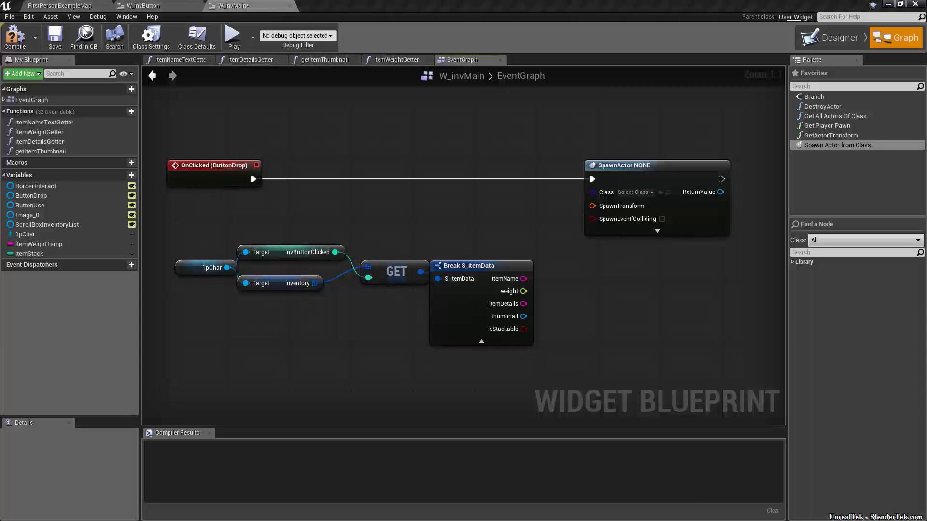
# Open the S_itemData structure from the project content and add a new variable named itemClass
pyautogui.click(81, 7)
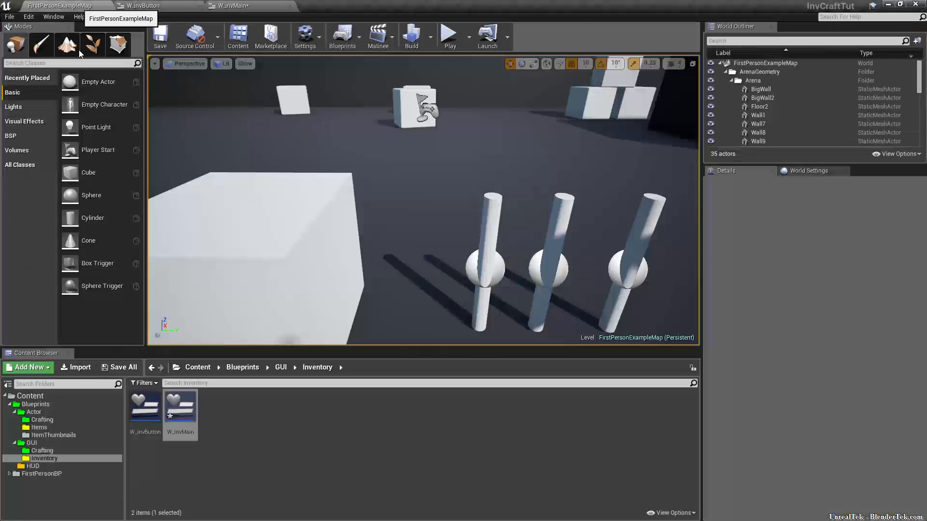
pyautogui.click(54, 427)
pyautogui.doubleClick(251, 407)
pyautogui.click(79, 84)
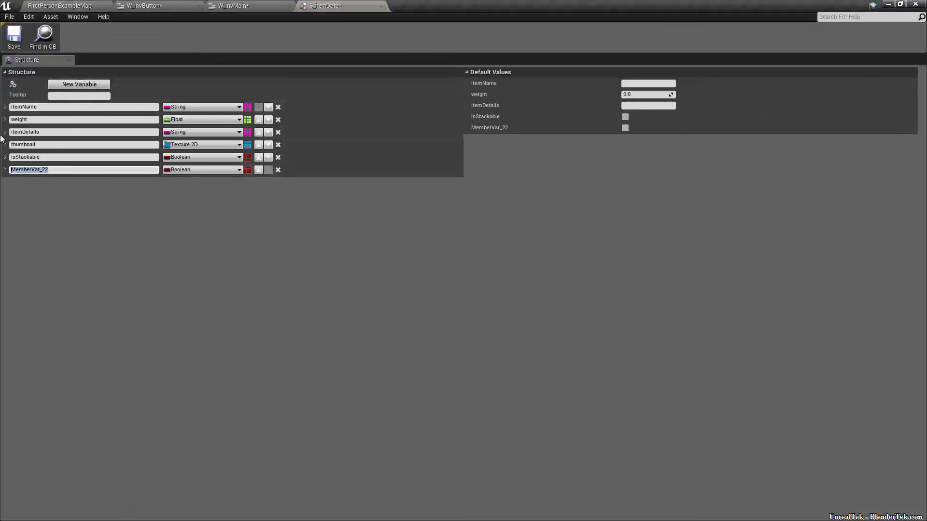
pyautogui.write('itemClass')
pyautogui.press('Return')
# Set the itemClass variable's type to the Actor class reference
pyautogui.click(204, 173)
pyautogui.write('actor')
pyautogui.scroll(-10, 235, 256)
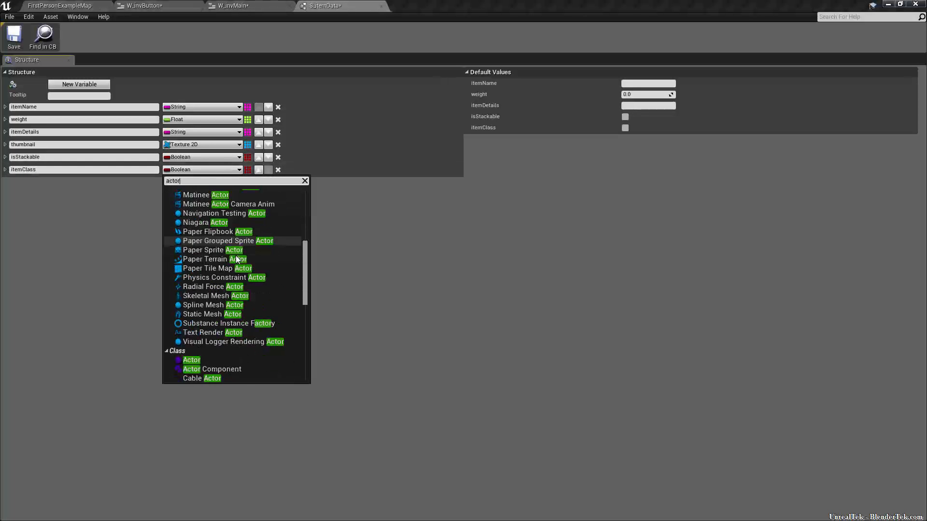
pyautogui.scroll(-2, 218, 232)
pyautogui.scroll(1, 206, 212)
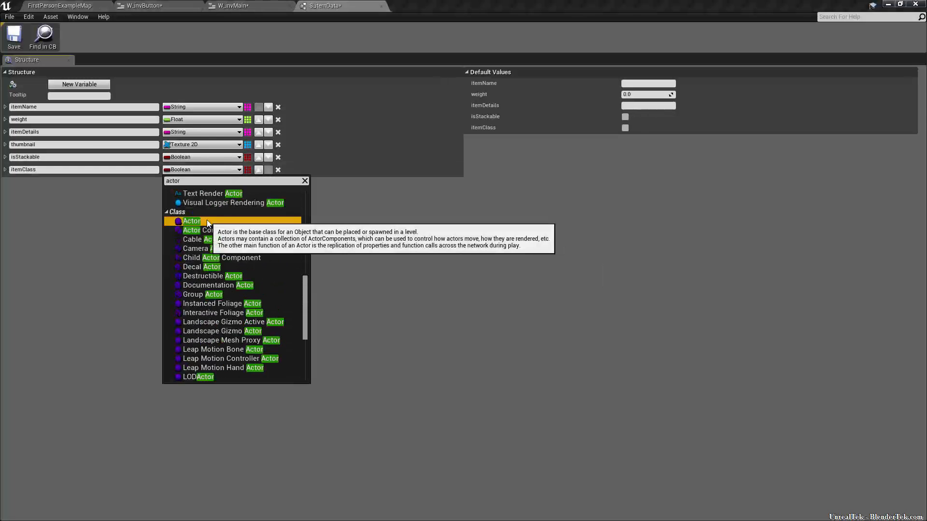
pyautogui.click(191, 223)
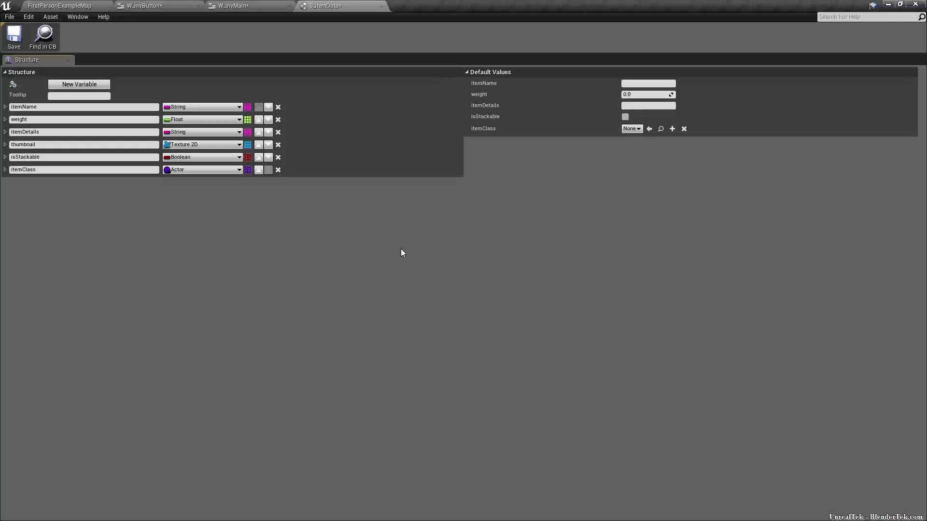
# Look through the classes offered as itemClass's default without choosing one, and save the S_itemData structure
pyautogui.click(636, 129)
pyautogui.scroll(-8, 683, 281)
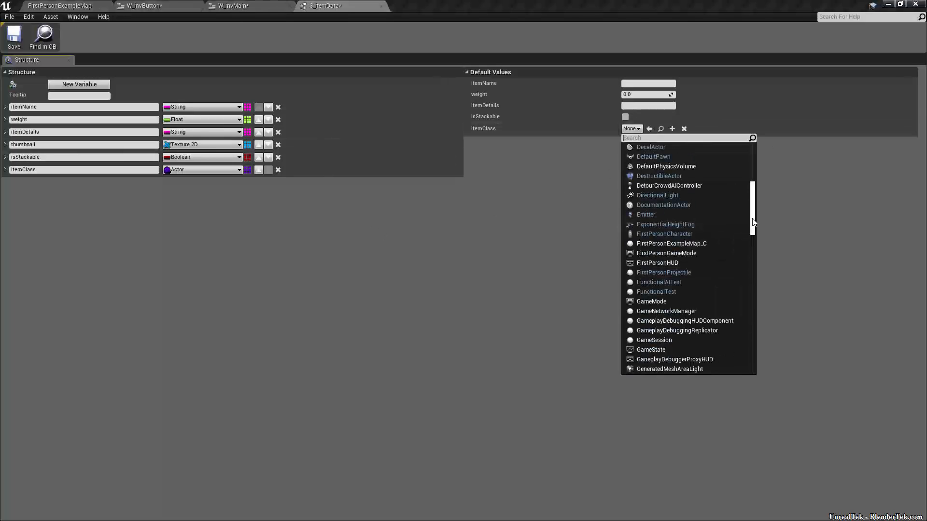
pyautogui.click(553, 214)
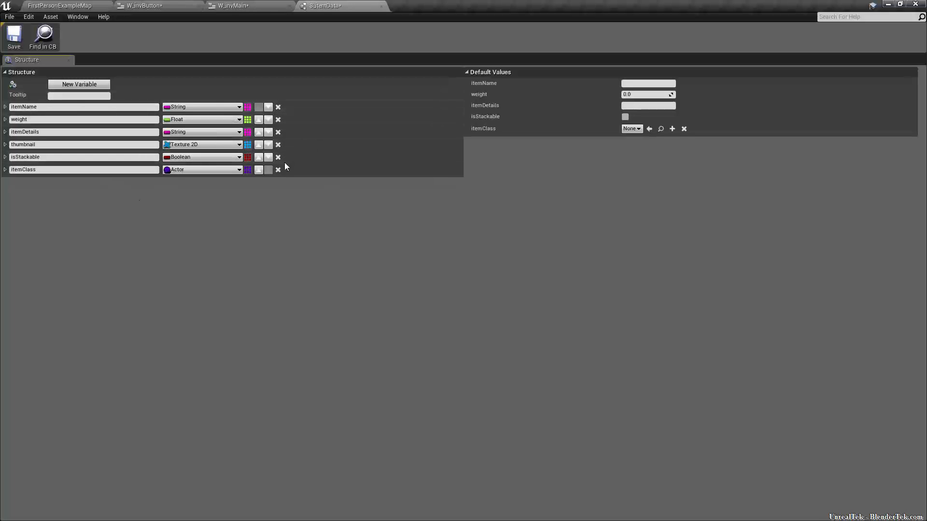
pyautogui.click(14, 37)
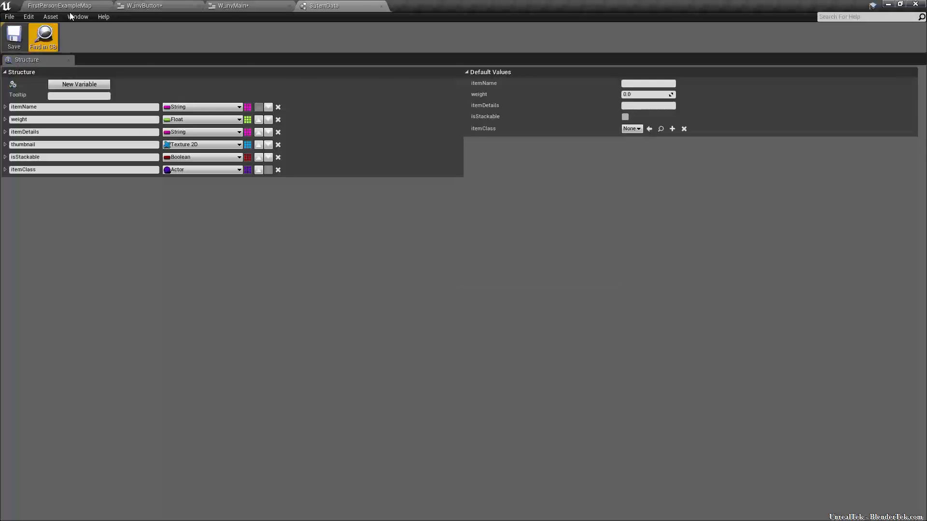
# Open the FirstPersonCharacter Blueprint, connect itemClass from Break S_itemData to Make S_itemData in the AddToInv function, and save it
pyautogui.click(84, 6)
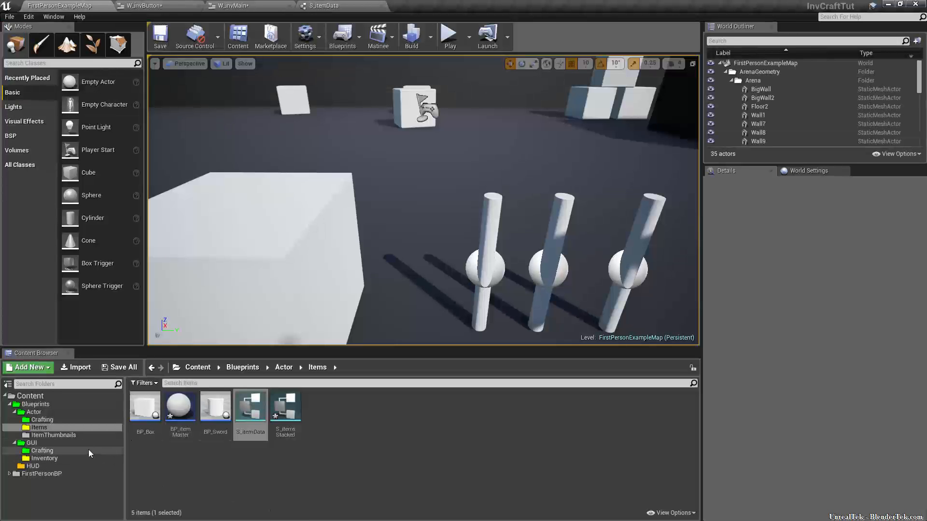
pyautogui.click(88, 421)
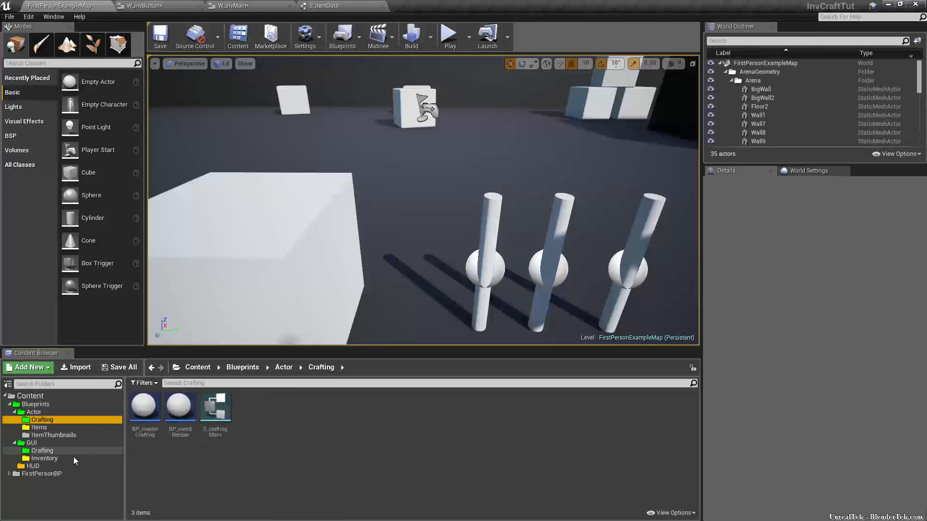
pyautogui.click(71, 404)
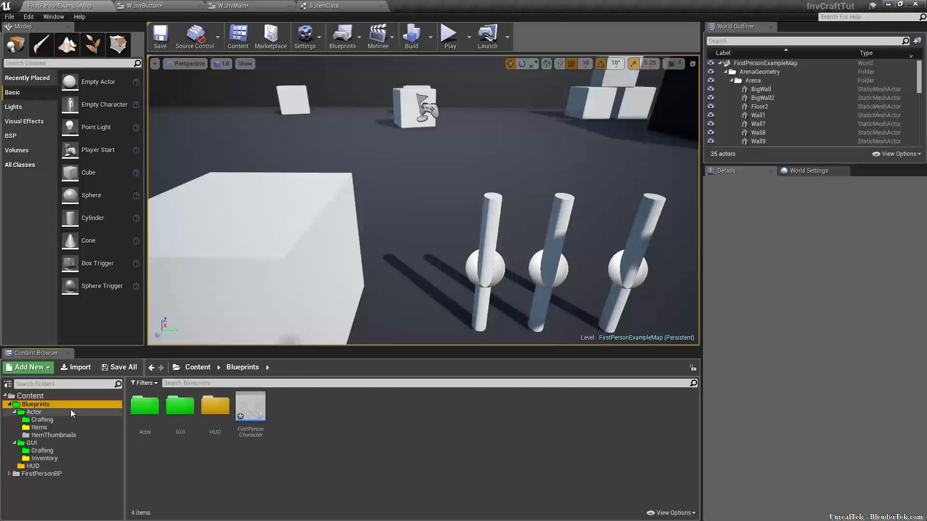
pyautogui.doubleClick(251, 410)
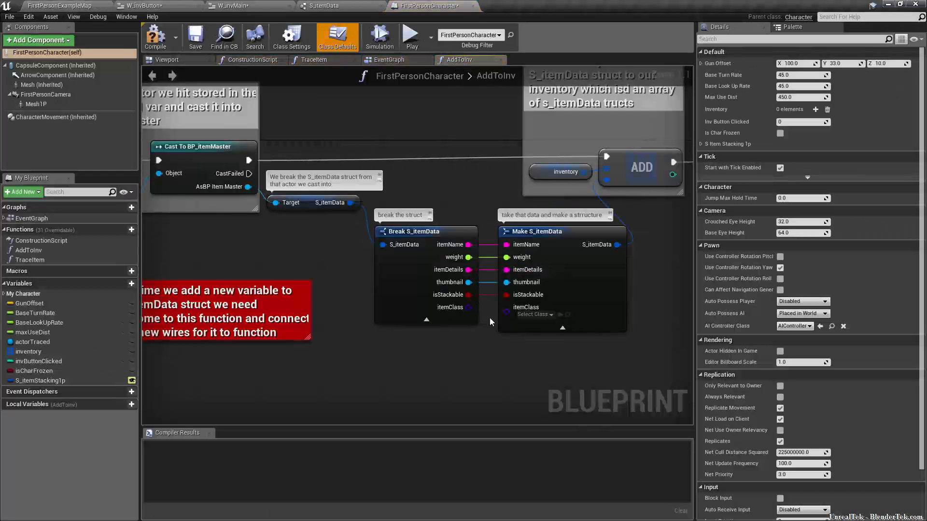
pyautogui.moveTo(469, 308); pyautogui.dragTo(505, 311)
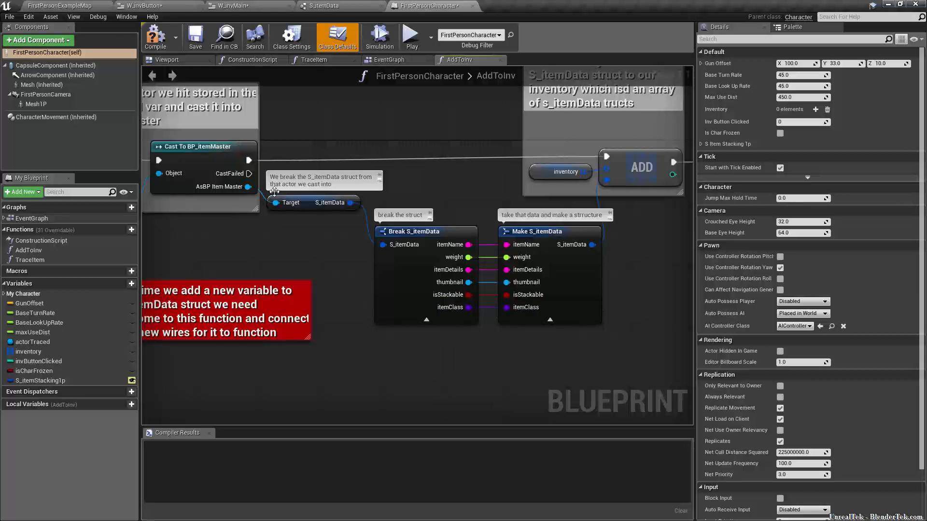
pyautogui.click(195, 38)
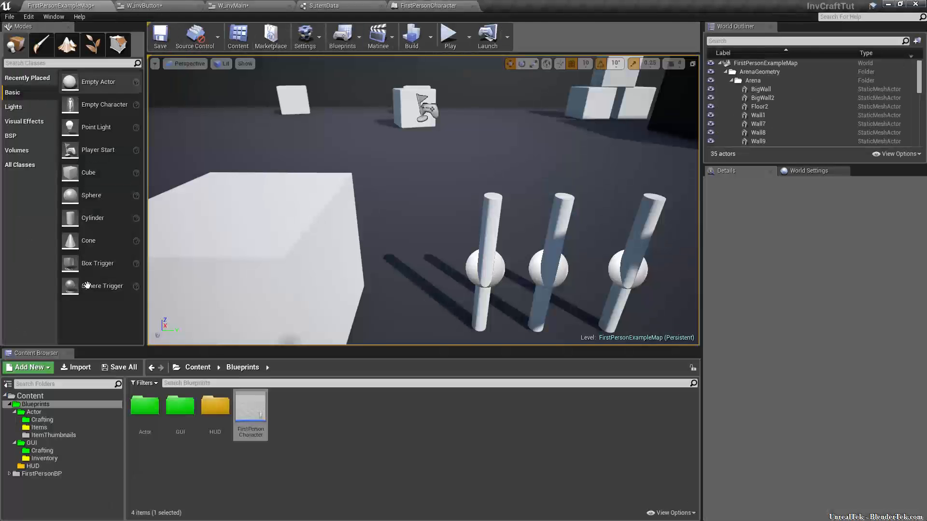
# Open the BP_Box, BP_Sword and BP_itemMaster Blueprints from the project's Actor Items folder
pyautogui.click(61, 6)
pyautogui.click(53, 418)
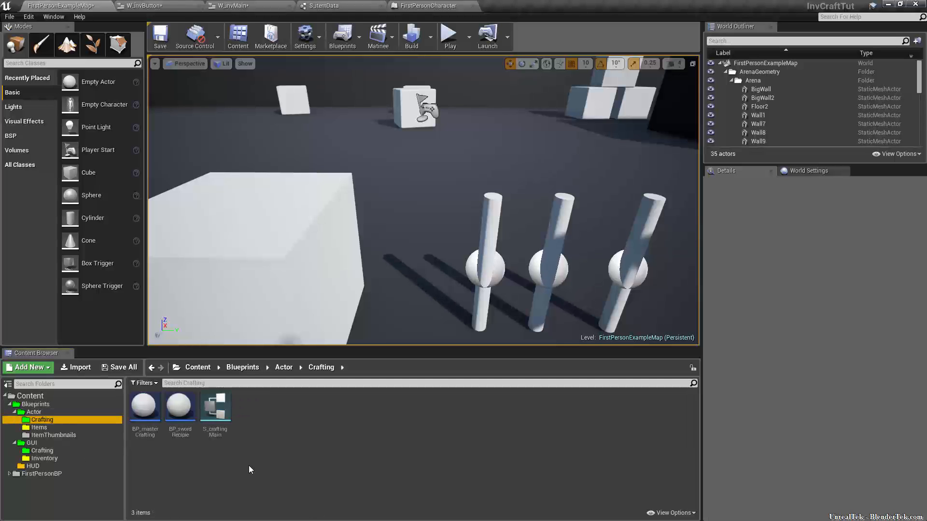
pyautogui.click(54, 429)
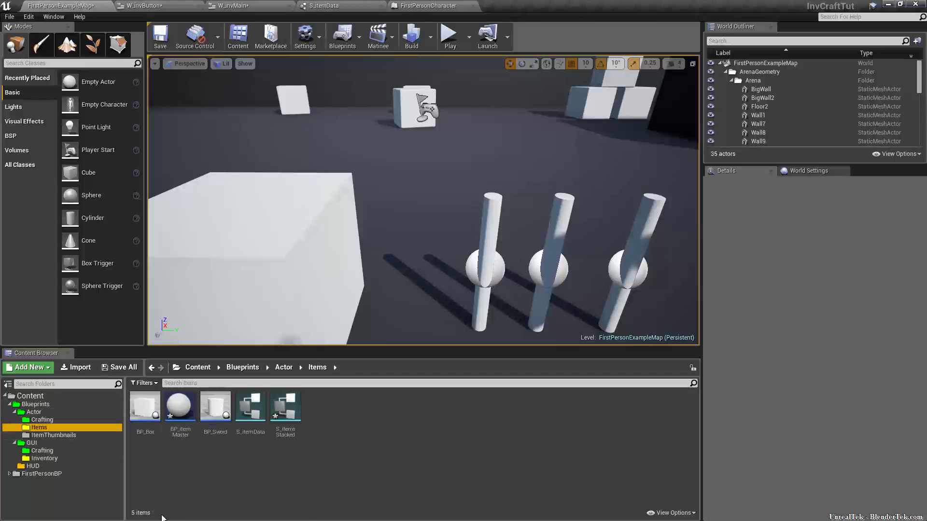
pyautogui.click(139, 416)
pyautogui.doubleClick(139, 416)
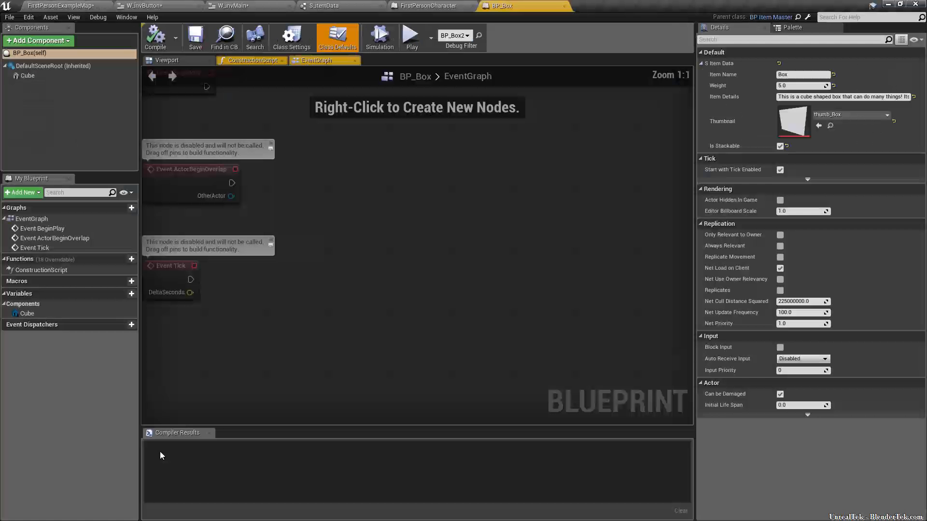
pyautogui.click(53, 8)
pyautogui.doubleClick(215, 408)
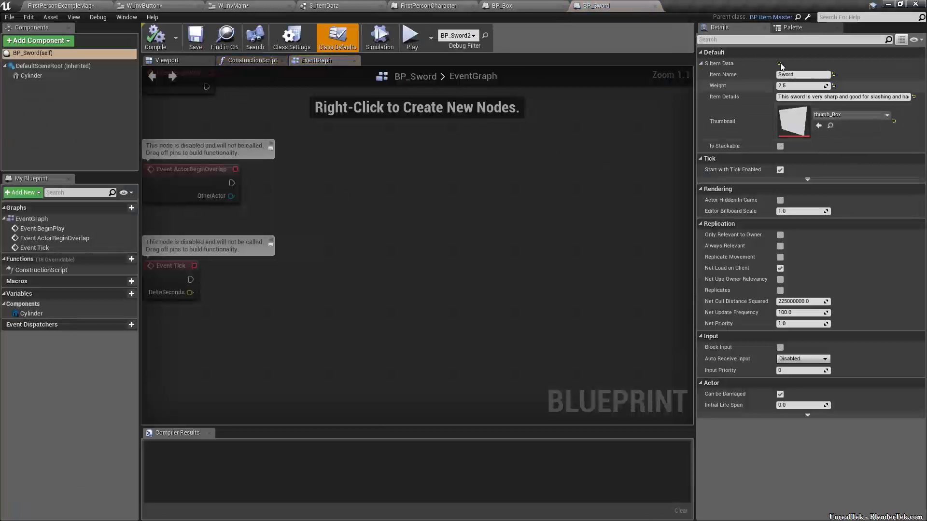
pyautogui.click(78, 6)
pyautogui.doubleClick(178, 408)
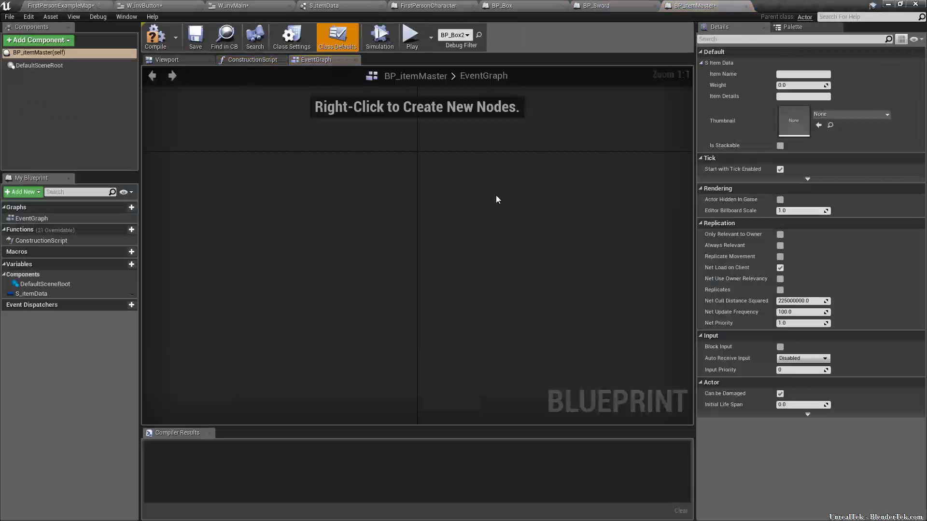
# Compile BP_itemMaster, check the fields in its S Item Data defaults, then close the Blueprint and save all project changes
pyautogui.click(152, 33)
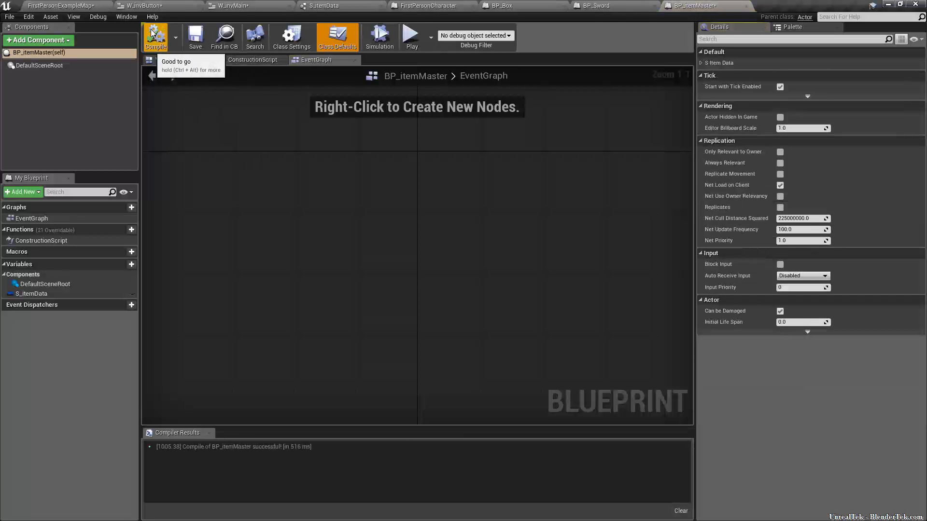
pyautogui.click(700, 63)
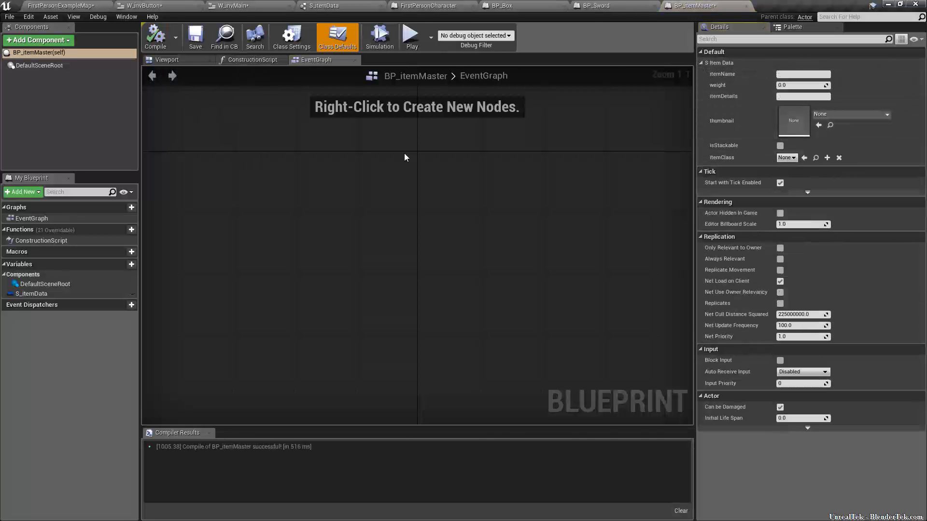
pyautogui.click(746, 7)
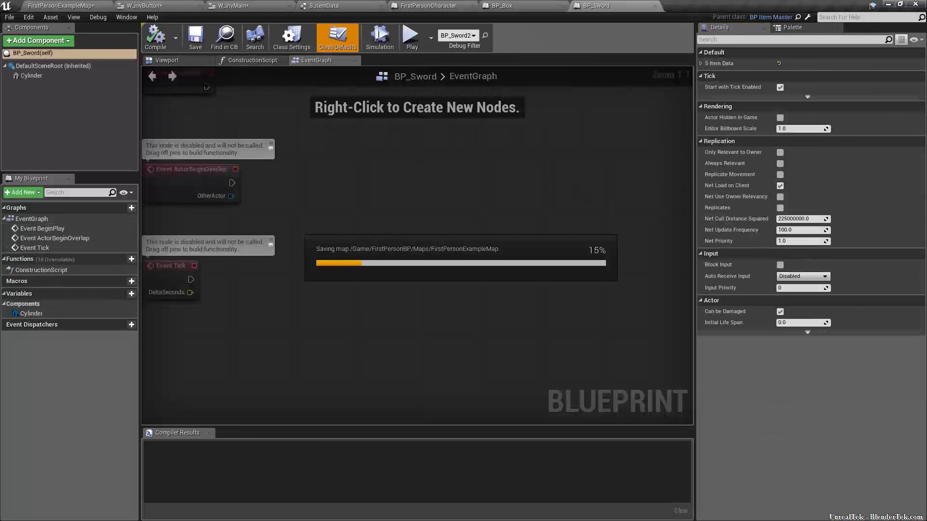
# Set BP_Sword's itemClass default to BP_Sword, then compile, save and close the Blueprint
pyautogui.click(700, 63)
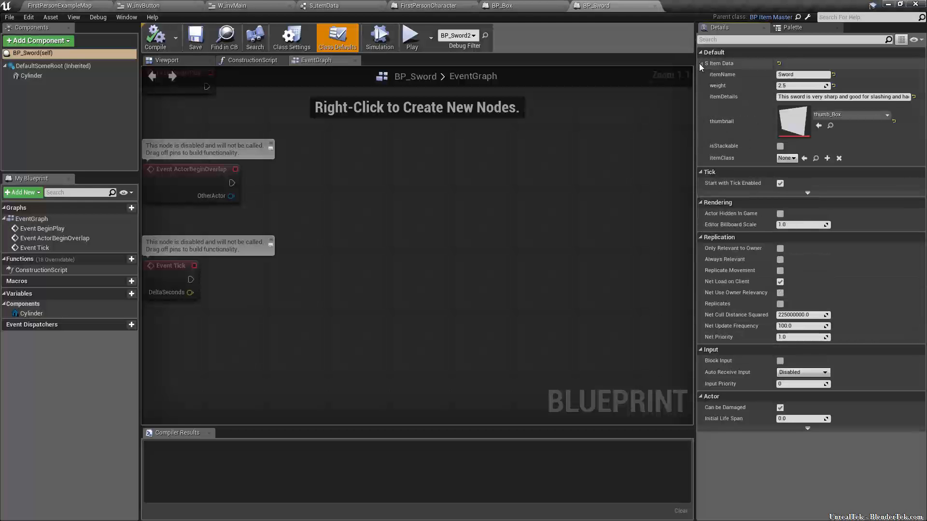
pyautogui.click(787, 158)
pyautogui.write('bp_swort')
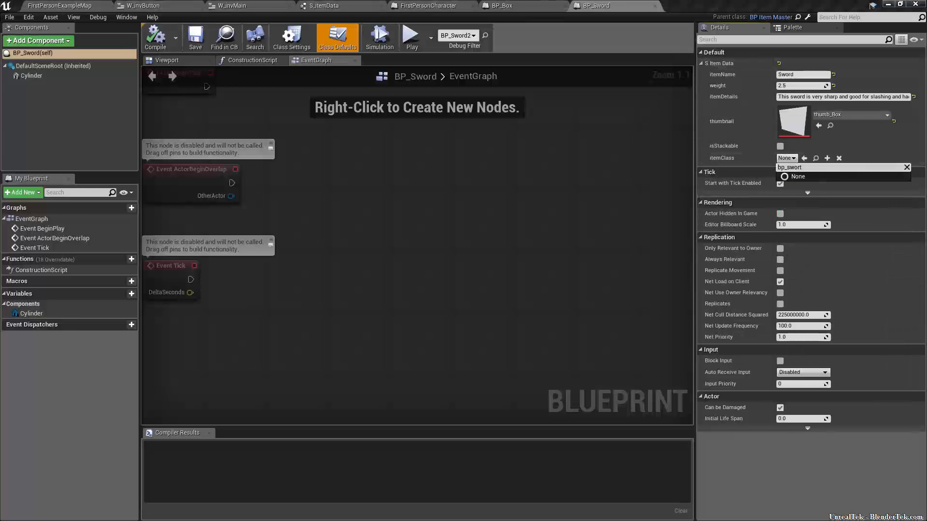
pyautogui.press('BackSpace')
pyautogui.write('d')
pyautogui.click(834, 187)
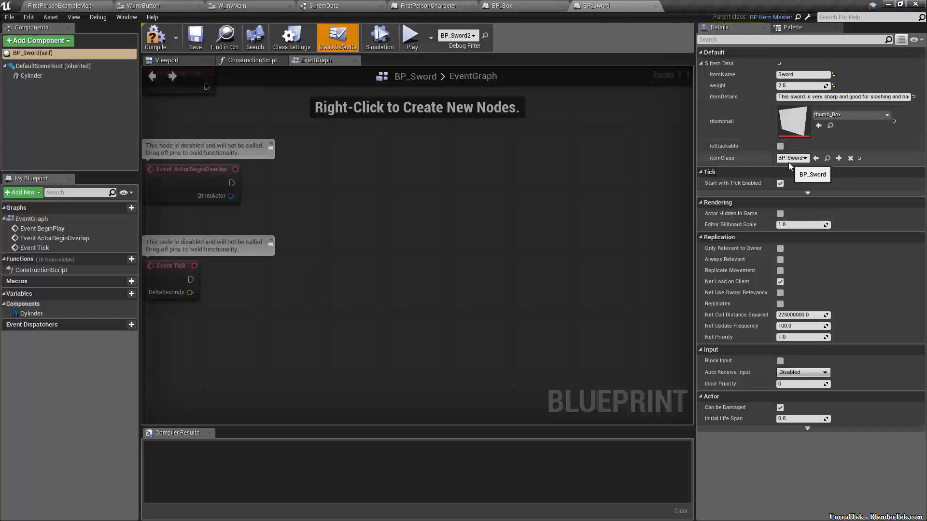
pyautogui.click(155, 37)
pyautogui.click(197, 41)
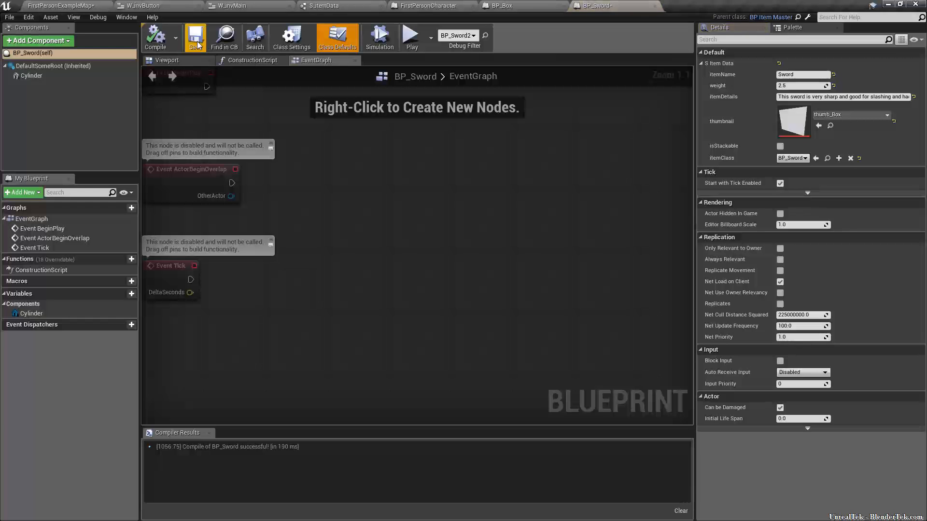
pyautogui.click(656, 6)
# Set BP_Box's itemClass default to BP_Box and save the Blueprint
pyautogui.click(701, 63)
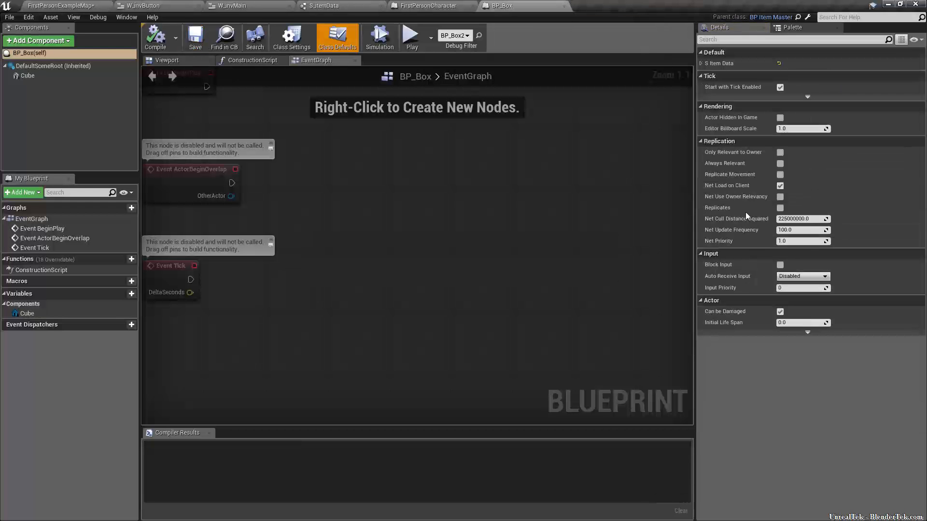
pyautogui.click(701, 64)
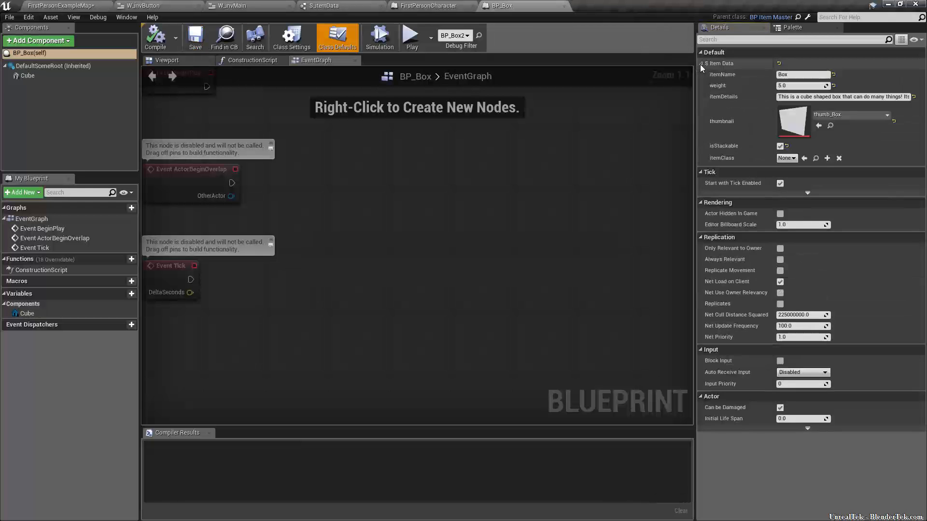
pyautogui.click(338, 42)
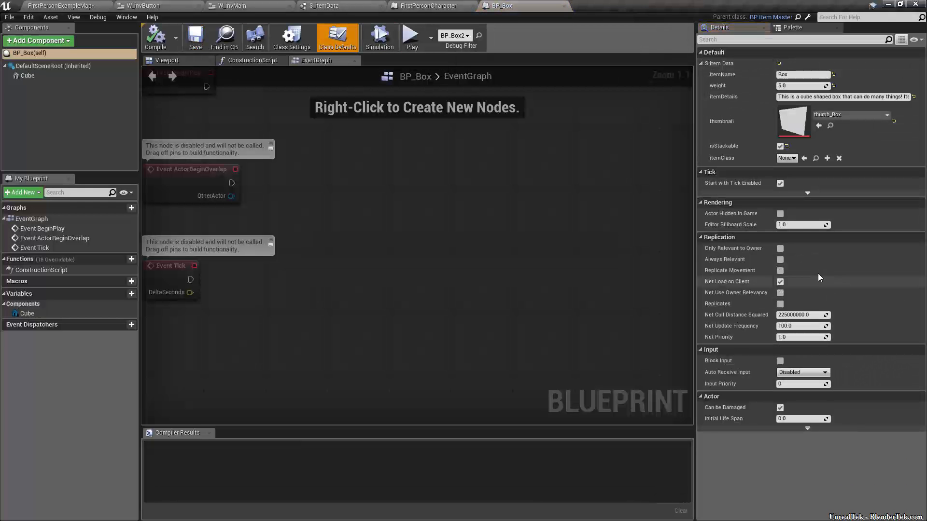
pyautogui.click(788, 159)
pyautogui.write('bp_')
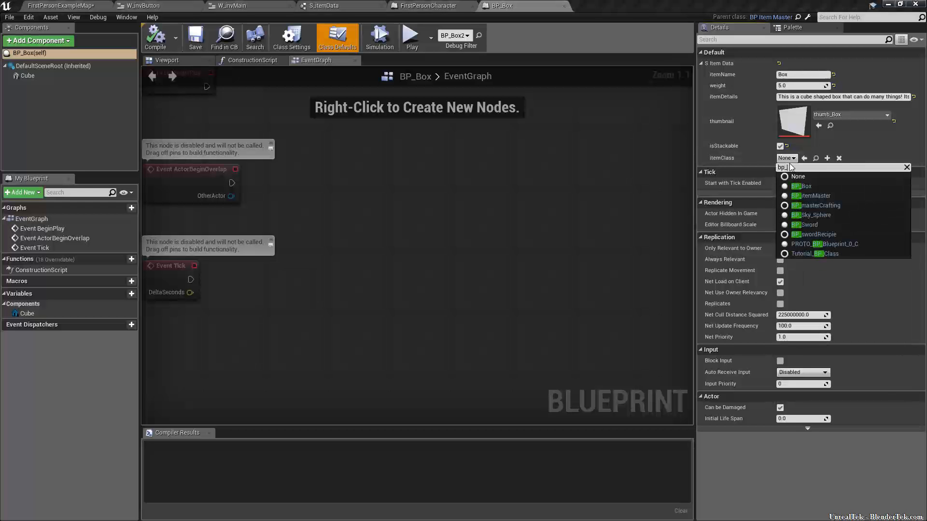
pyautogui.write('box')
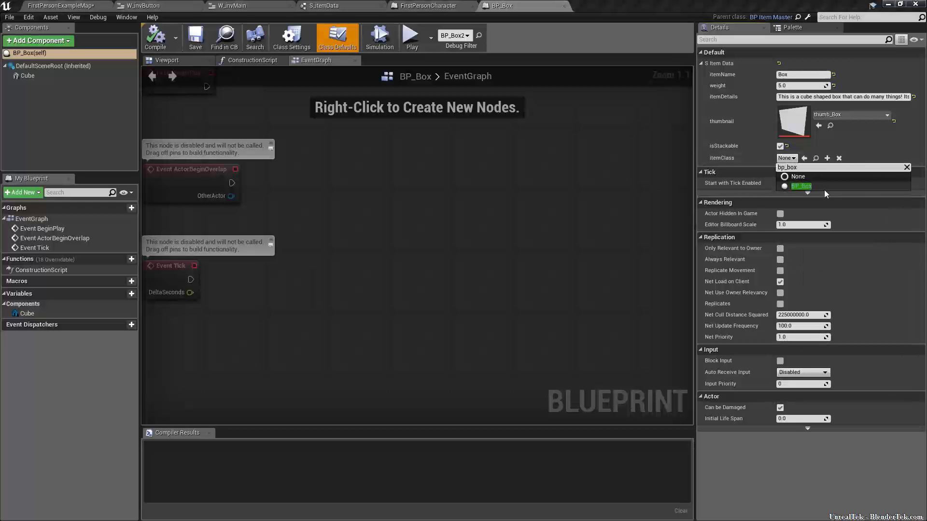
pyautogui.click(819, 187)
pyautogui.click(195, 39)
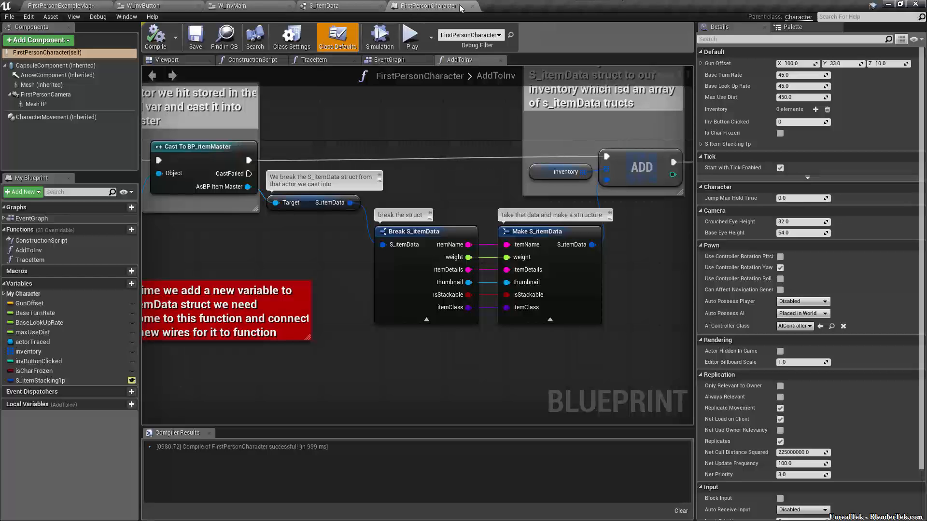
# Close the FirstPersonCharacter and S_itemData editors and connect the Break node's itemClass to SpawnActor's Class input in W_invMain
pyautogui.click(474, 6)
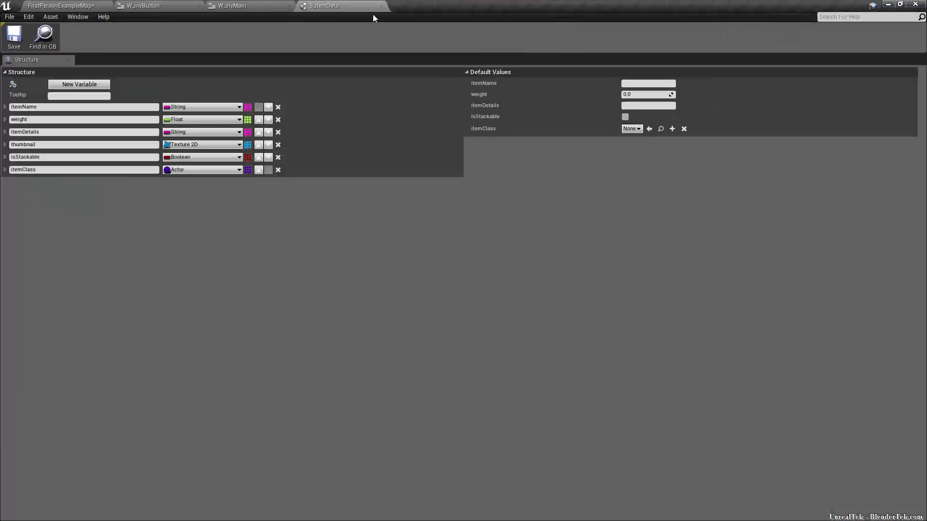
pyautogui.click(381, 5)
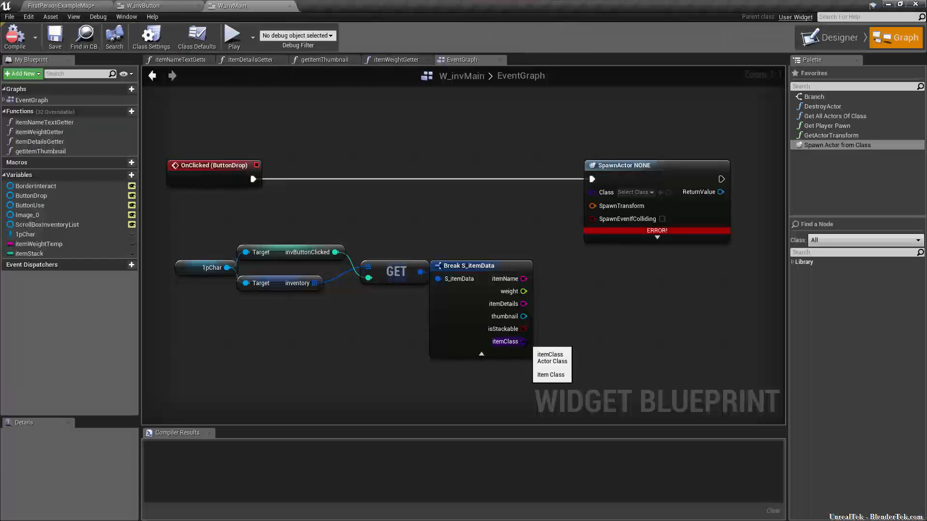
pyautogui.click(640, 166)
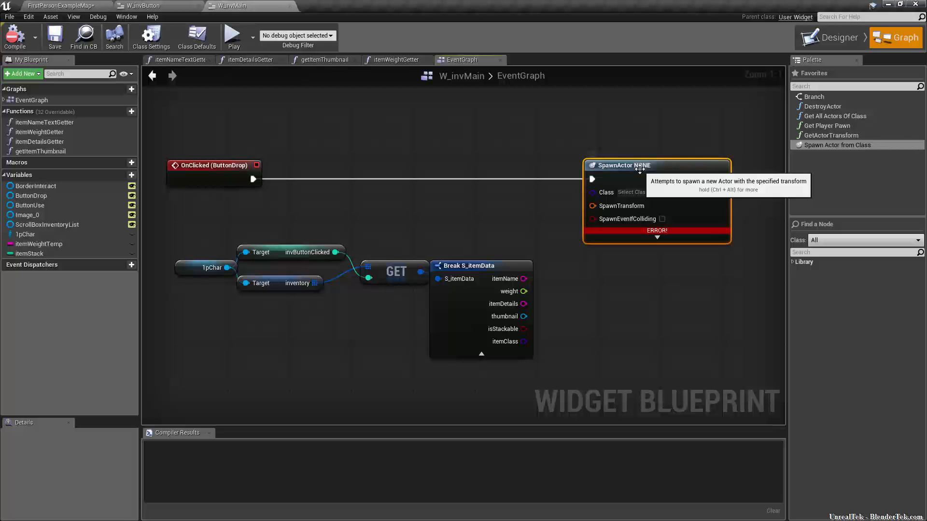
pyautogui.click(266, 255)
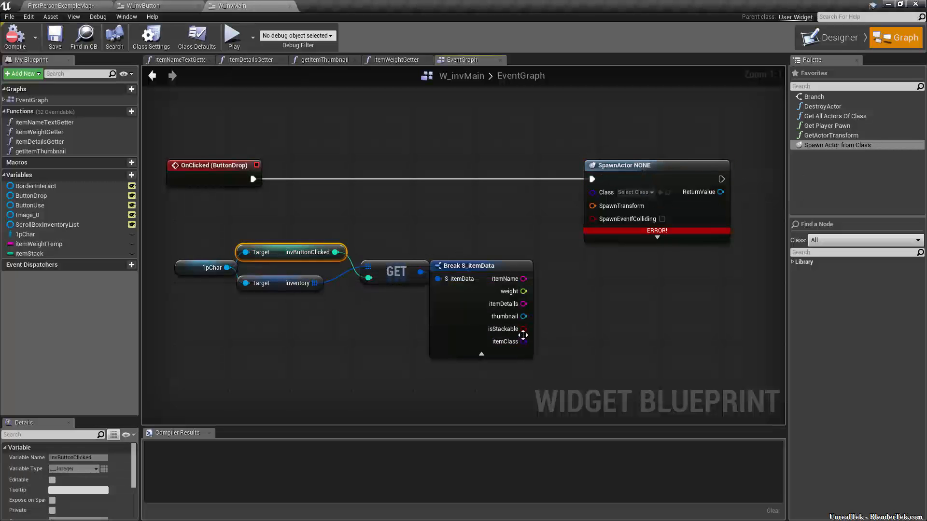
pyautogui.moveTo(524, 342); pyautogui.dragTo(597, 193)
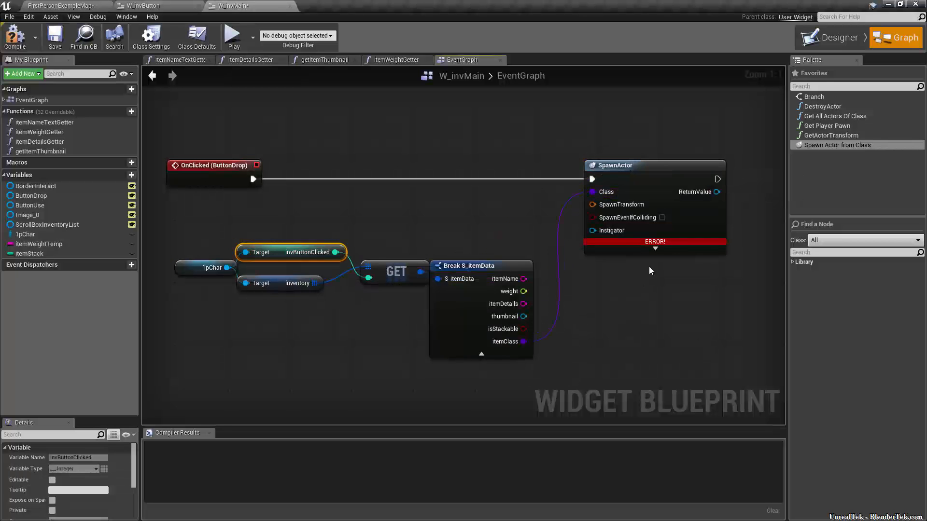
pyautogui.click(588, 330)
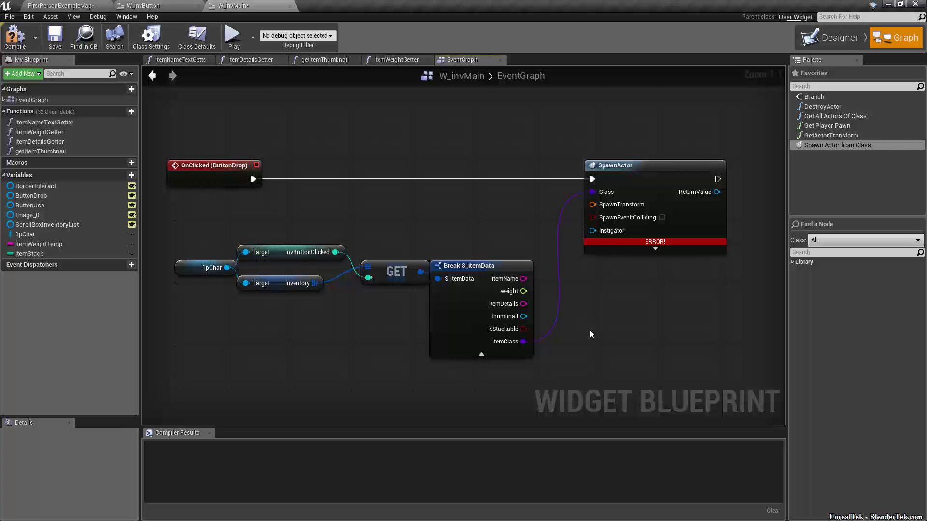
# Select the 1pChar, invButtonClicked, inventory, Get and Break S_itemData nodes and shift them up and right, closer to SpawnActor
pyautogui.moveTo(558, 211); pyautogui.dragTo(153, 401)
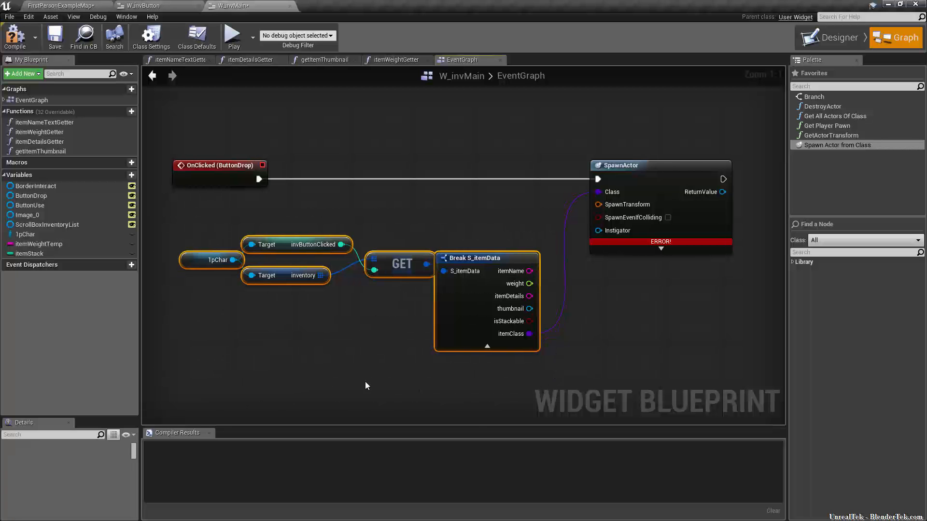
pyautogui.press('Up')
pyautogui.press('Right')
pyautogui.press('Right')
pyautogui.press('Right')
pyautogui.press('Up')
pyautogui.press('Up')
pyautogui.press('Right')
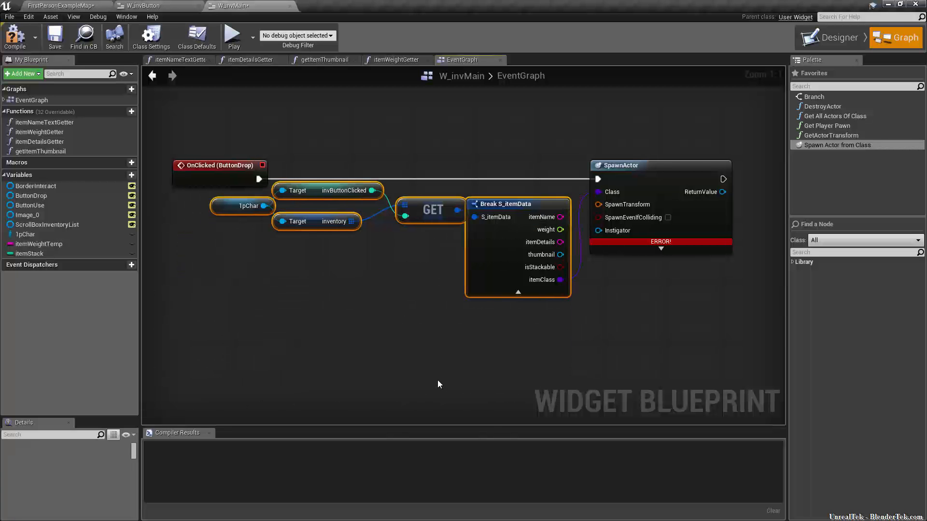
# Select the Get and Break S_itemData nodes and shift them left and slightly down, closer to the inventory nodes
pyautogui.click(627, 332)
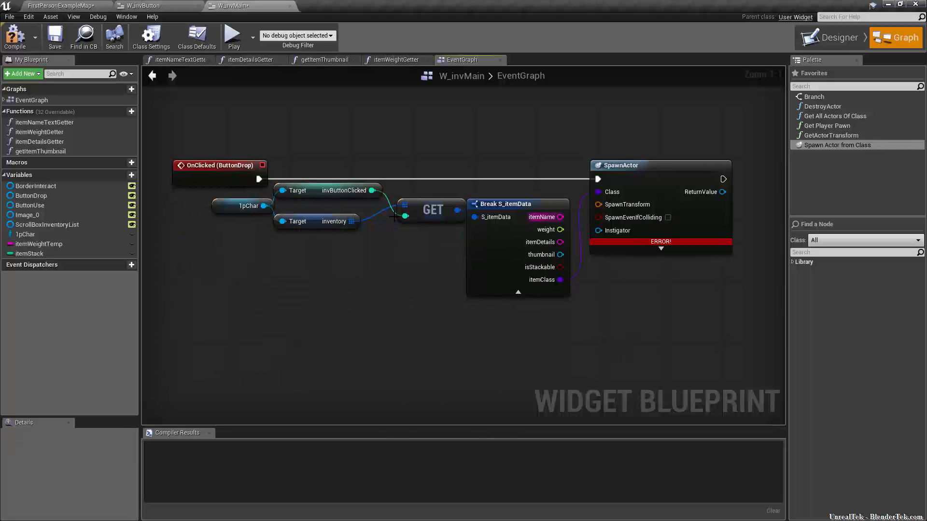
pyautogui.moveTo(406, 276); pyautogui.dragTo(495, 210)
pyautogui.press('Left')
pyautogui.press('Left')
pyautogui.press('Left')
pyautogui.press('Down')
pyautogui.press('Left')
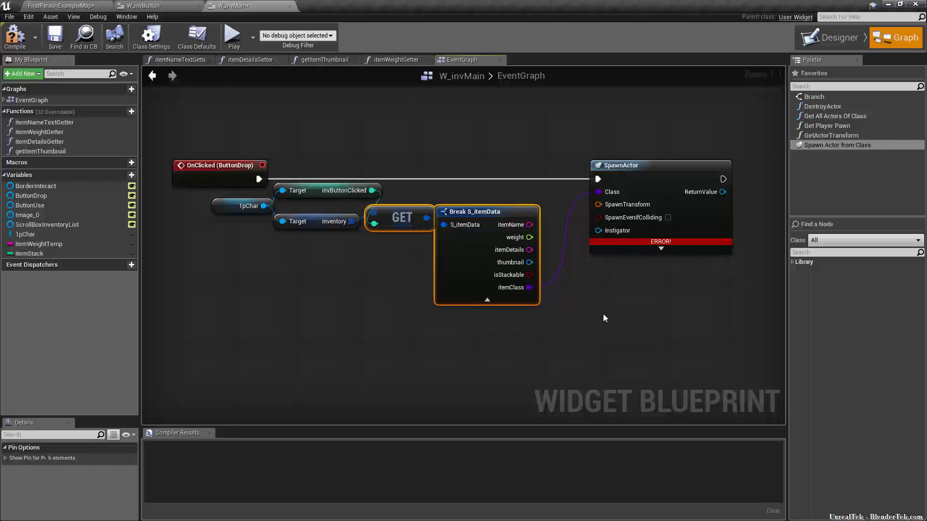
pyautogui.click(627, 326)
# Add a GetActorLocation node targeting 1pChar below the inventory nodes
pyautogui.moveTo(652, 333); pyautogui.dragTo(582, 340, button='right')
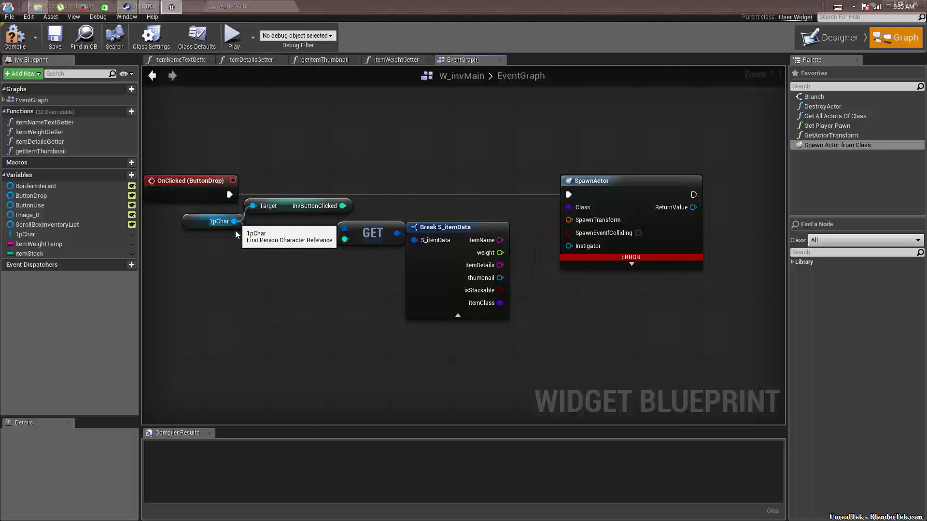
pyautogui.moveTo(234, 221); pyautogui.dragTo(270, 336)
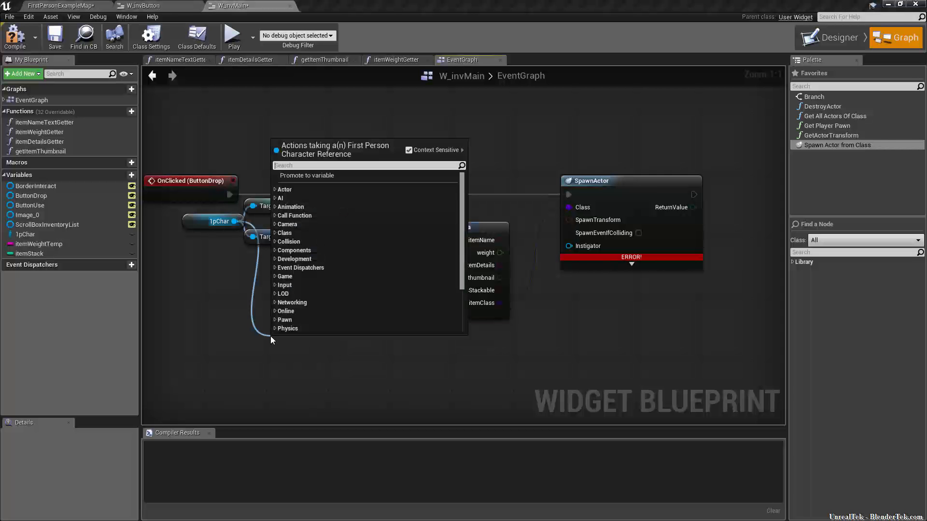
pyautogui.write('get a')
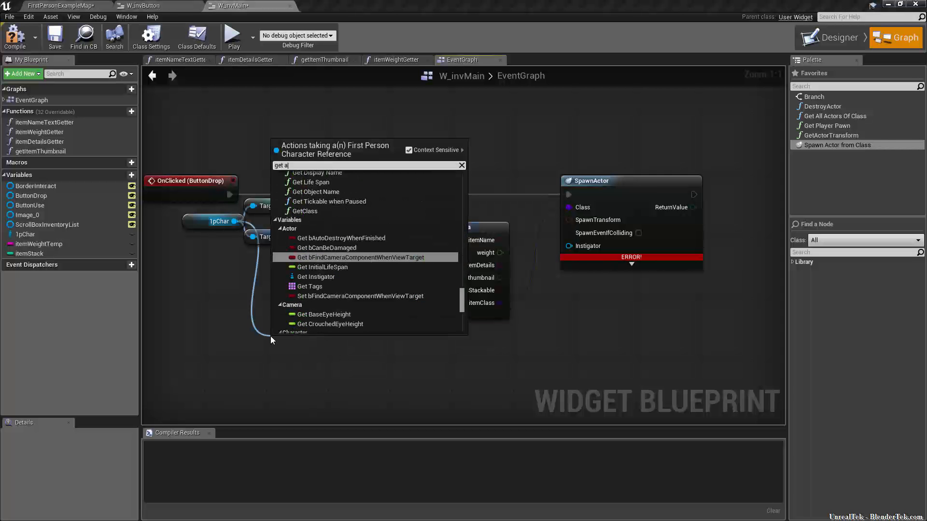
pyautogui.write('ctor location')
pyautogui.press('Return')
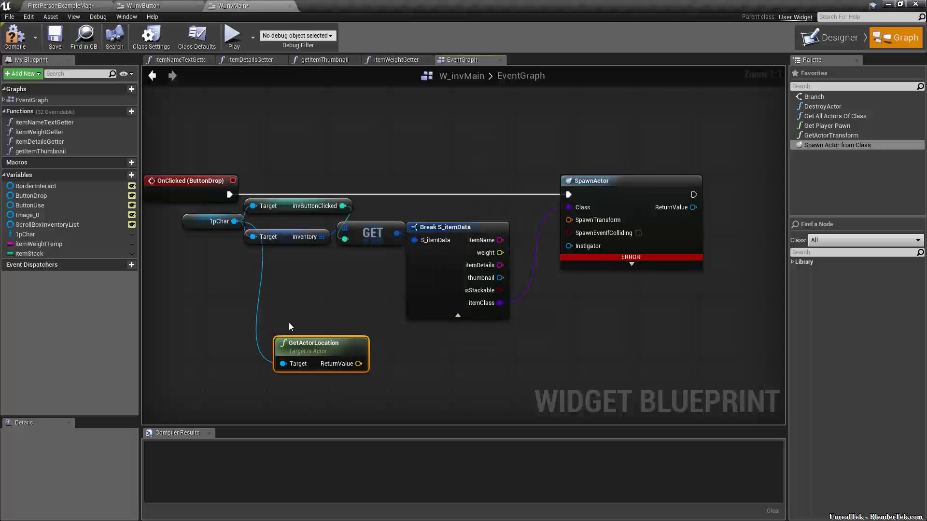
# Add a Get BaseEyeHeight node from 1pChar below GetActorLocation
pyautogui.moveTo(235, 222); pyautogui.dragTo(264, 237)
pyautogui.write('get base')
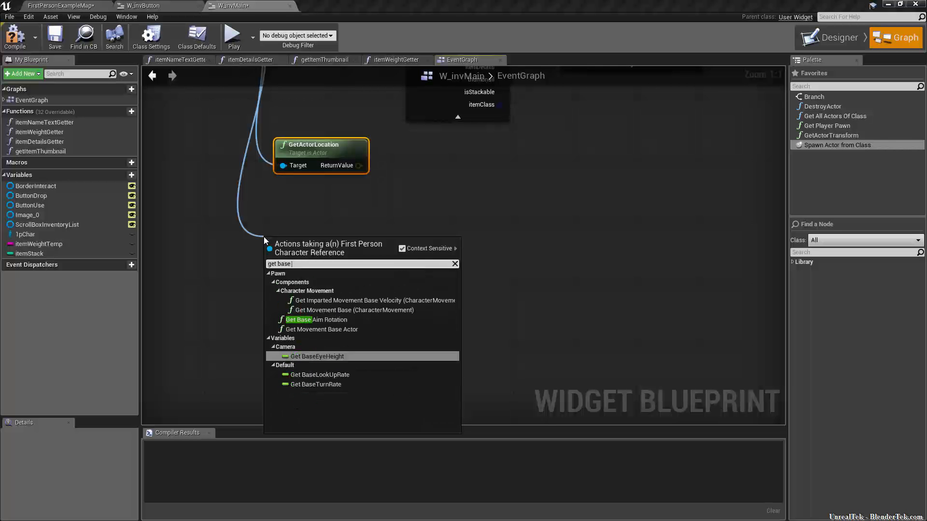
pyautogui.click(339, 358)
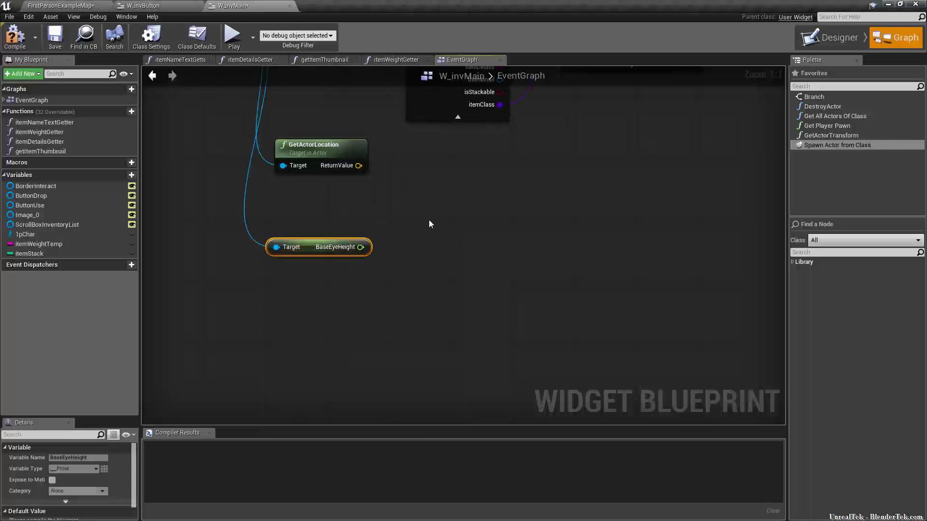
# Add a vector + vector node fed by GetActorLocation's ReturnValue
pyautogui.moveTo(430, 223); pyautogui.dragTo(450, 346, button='right')
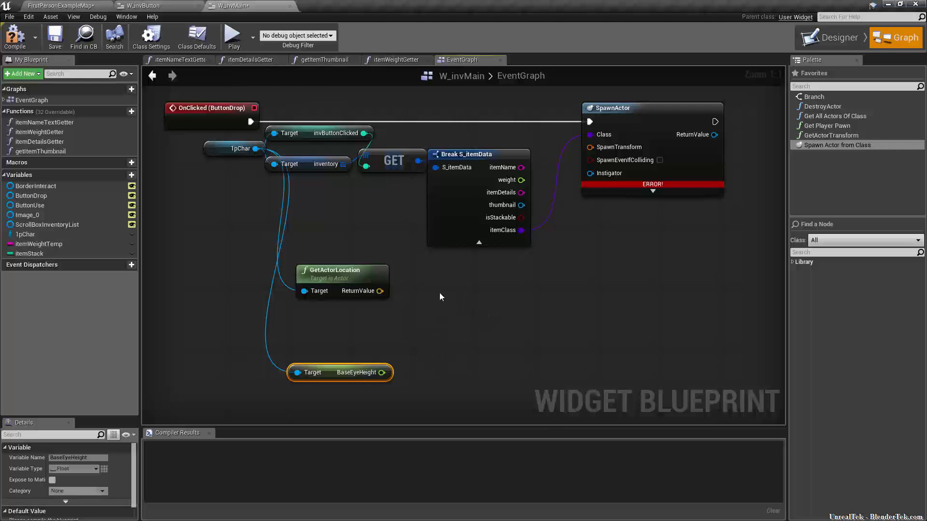
pyautogui.click(384, 294)
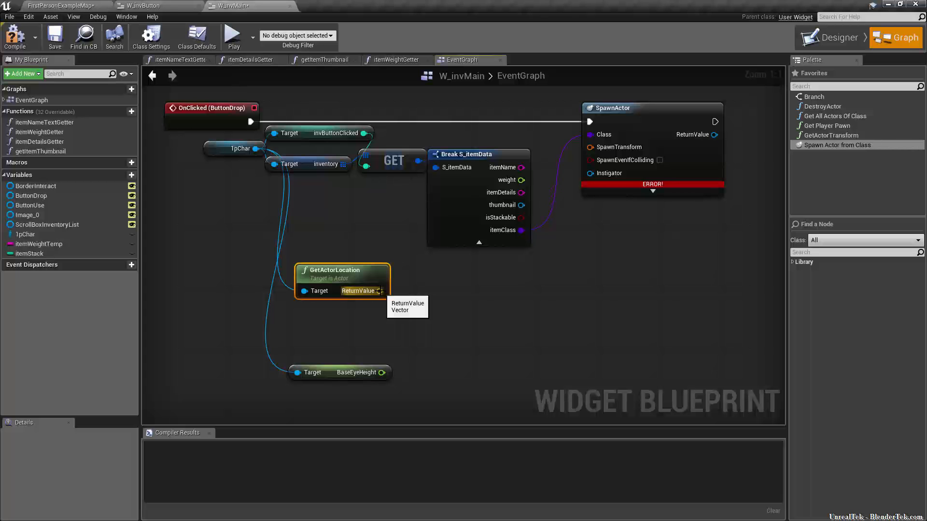
pyautogui.moveTo(380, 291); pyautogui.dragTo(420, 306)
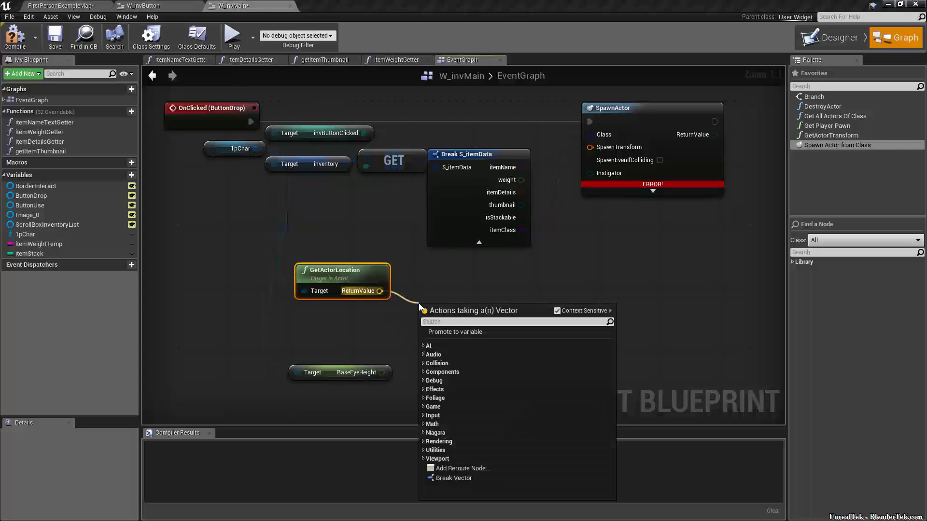
pyautogui.write('+')
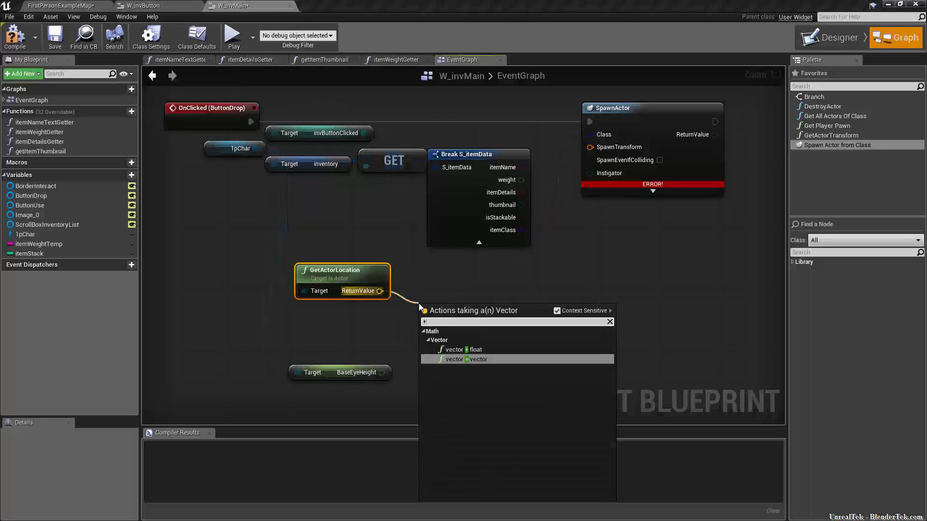
pyautogui.click(488, 360)
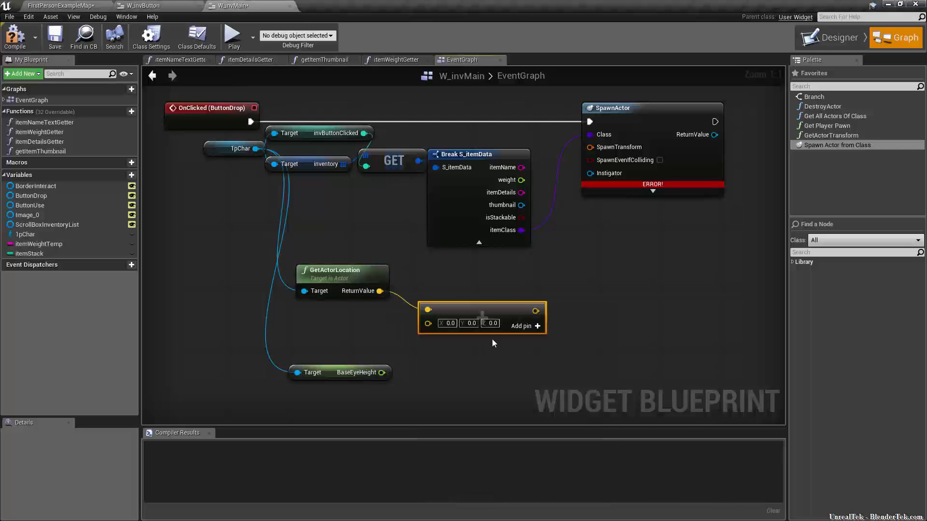
# Split the addition node's second vector pin and connect BaseEyeHeight to its X input
pyautogui.moveTo(439, 386); pyautogui.dragTo(453, 335, button='right')
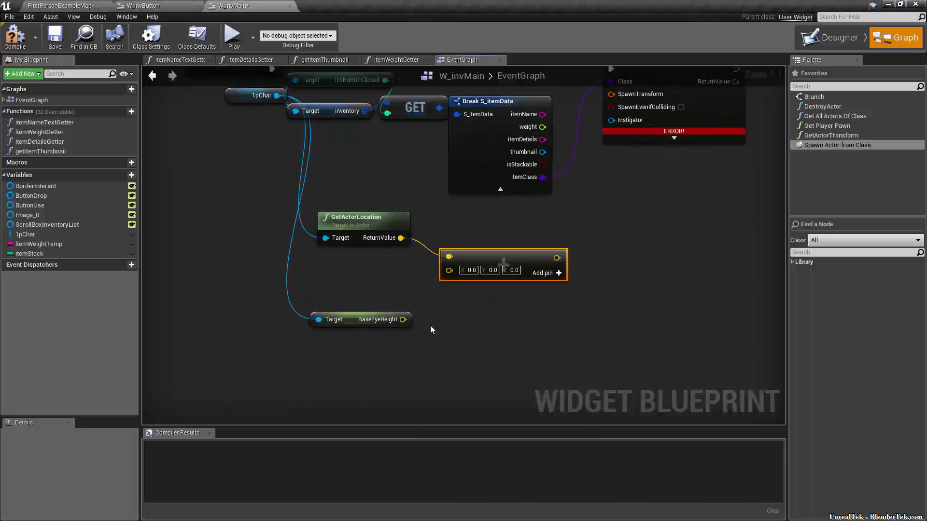
pyautogui.rightClick(402, 319)
pyautogui.moveTo(404, 320); pyautogui.dragTo(409, 321)
pyautogui.rightClick(449, 271)
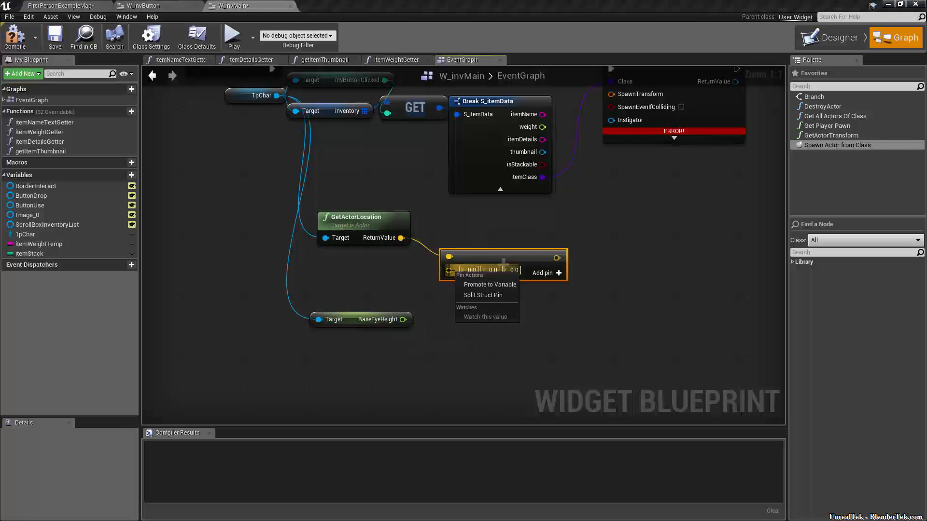
pyautogui.click(473, 286)
pyautogui.moveTo(450, 269); pyautogui.dragTo(403, 320)
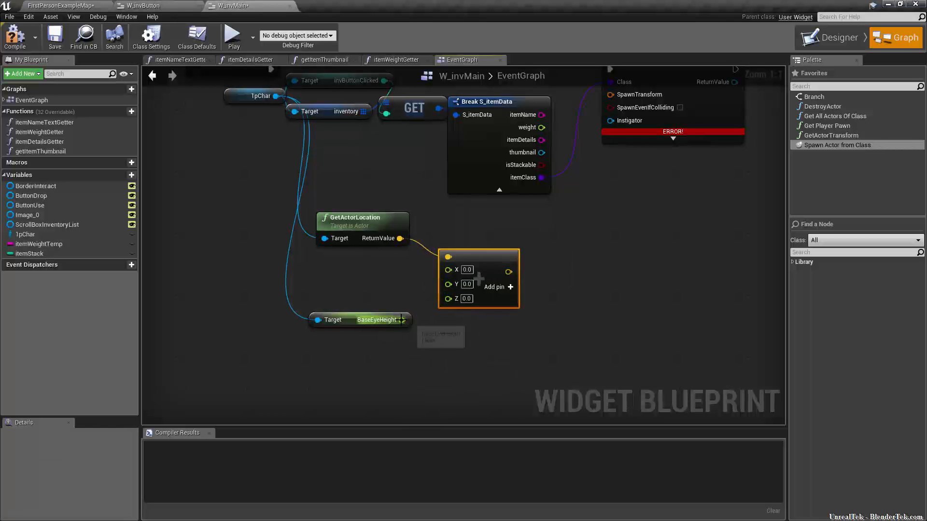
pyautogui.moveTo(401, 320); pyautogui.dragTo(448, 269)
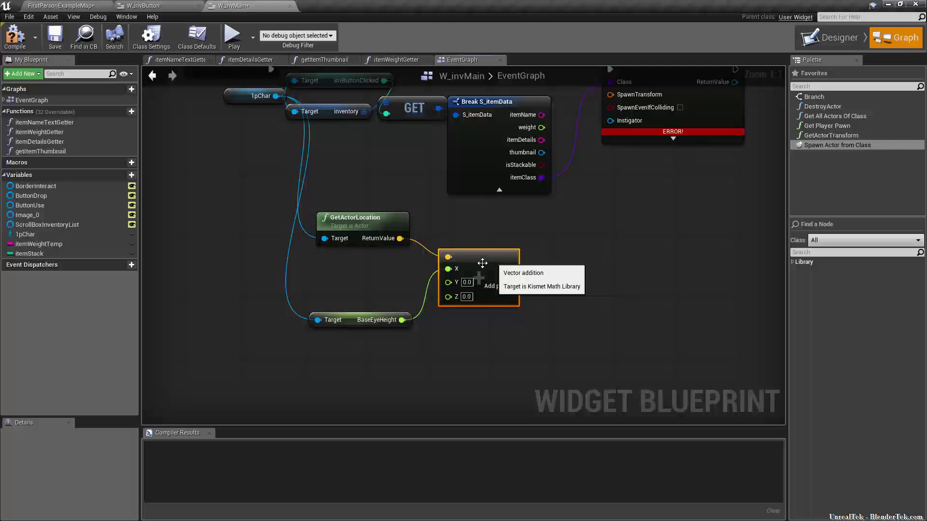
pyautogui.moveTo(584, 262); pyautogui.dragTo(604, 302, button='right')
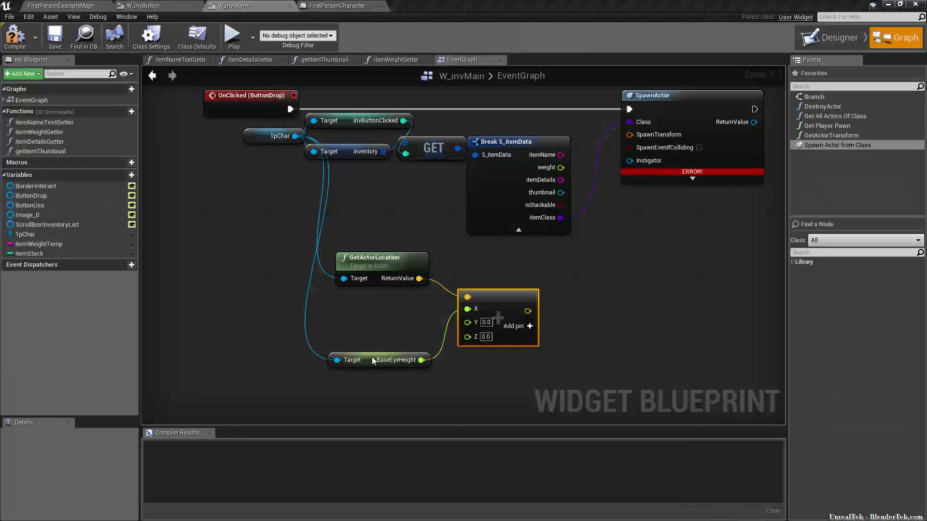
pyautogui.click(366, 362)
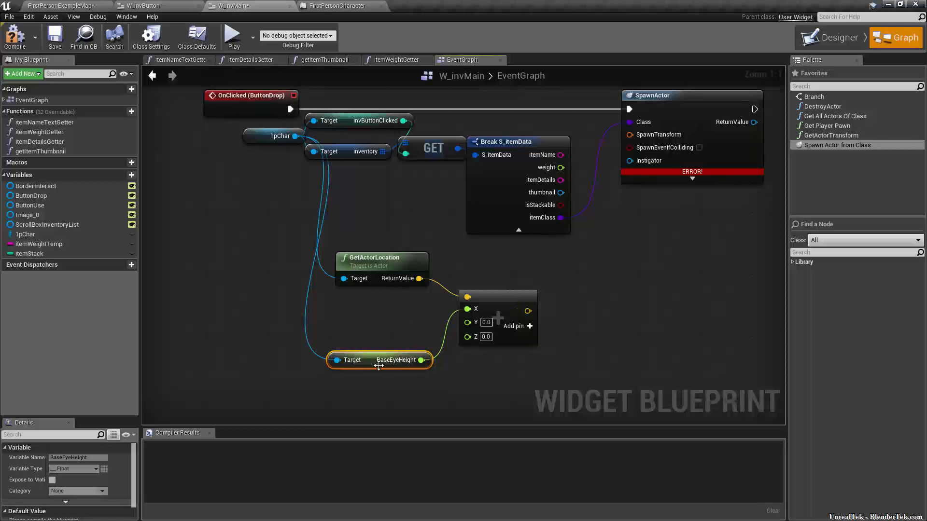
pyautogui.press('Delete')
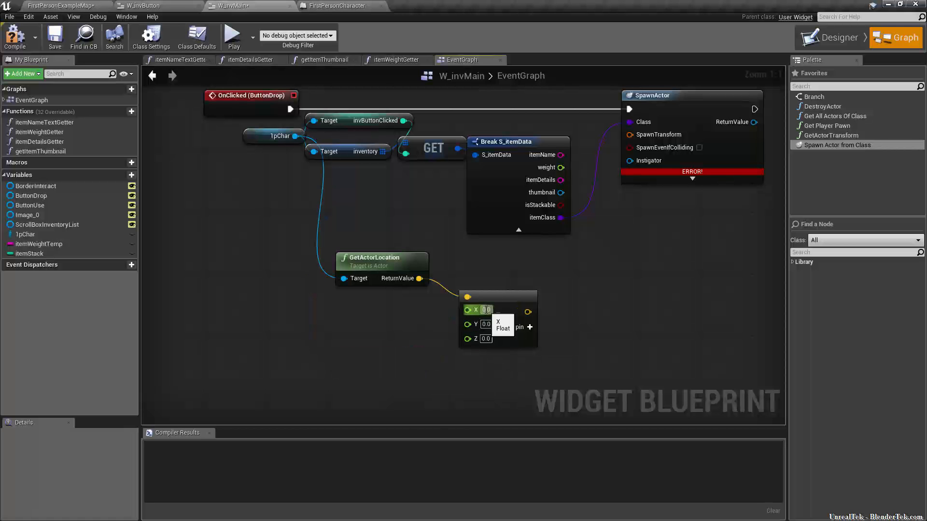
pyautogui.hotkey('ctrl', 'z')
# Add a second vector + vector node fed by the first addition's ReturnValue
pyautogui.moveTo(491, 370); pyautogui.dragTo(442, 321, button='right')
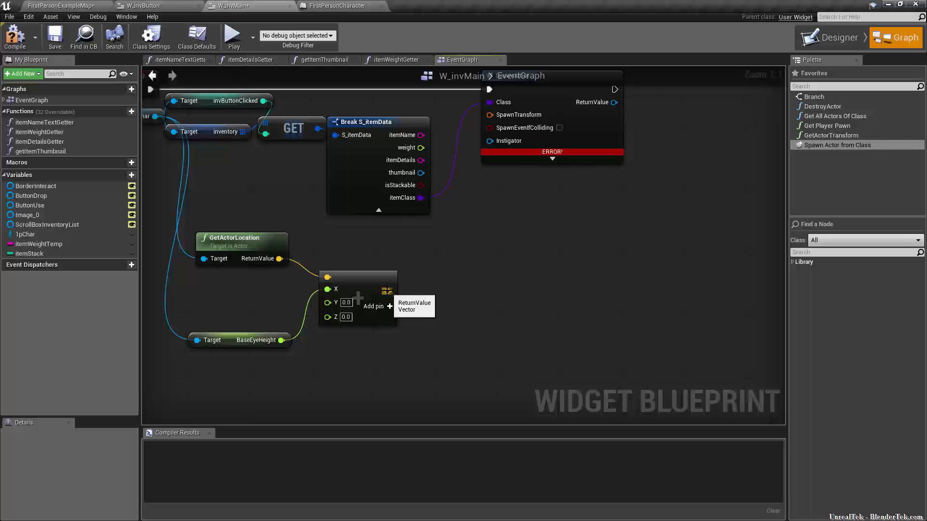
pyautogui.moveTo(388, 292); pyautogui.dragTo(430, 285)
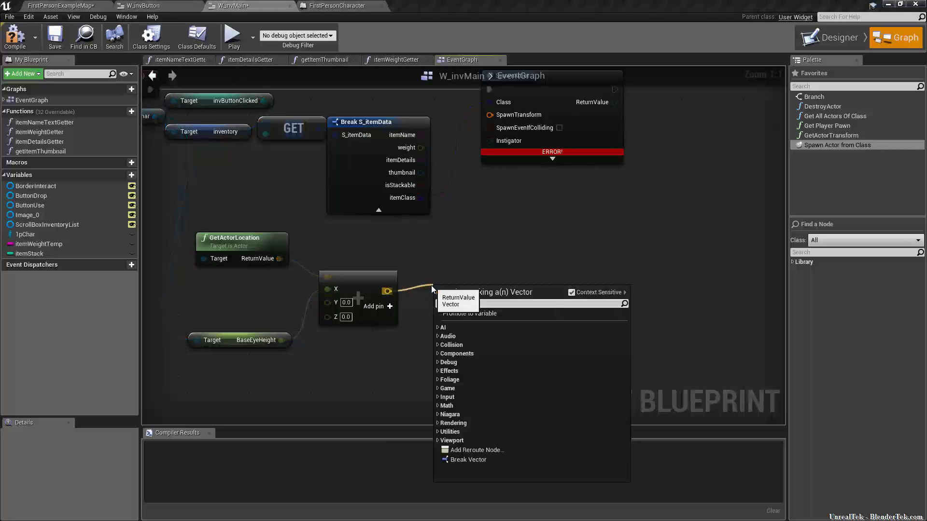
pyautogui.write('+')
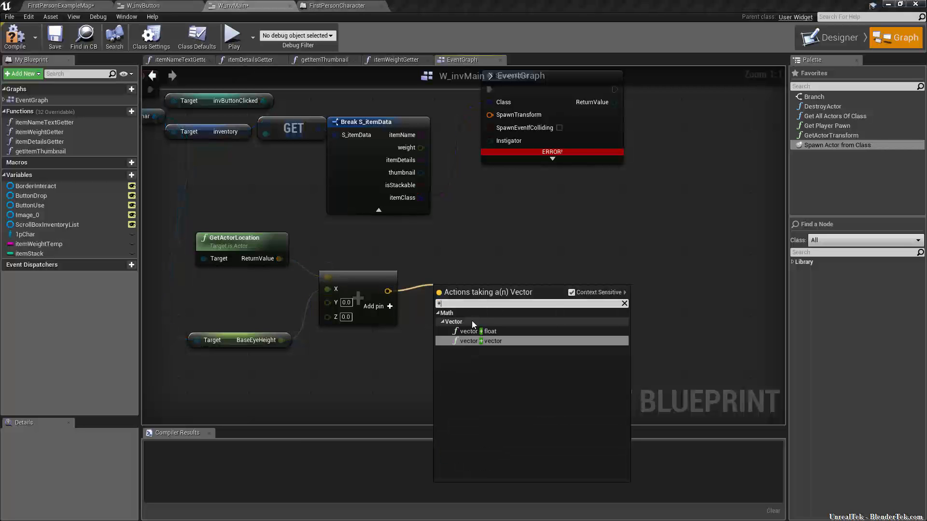
pyautogui.click(470, 340)
pyautogui.moveTo(447, 361); pyautogui.dragTo(384, 336, button='right')
pyautogui.moveTo(488, 268); pyautogui.dragTo(540, 244)
pyautogui.write('make trans')
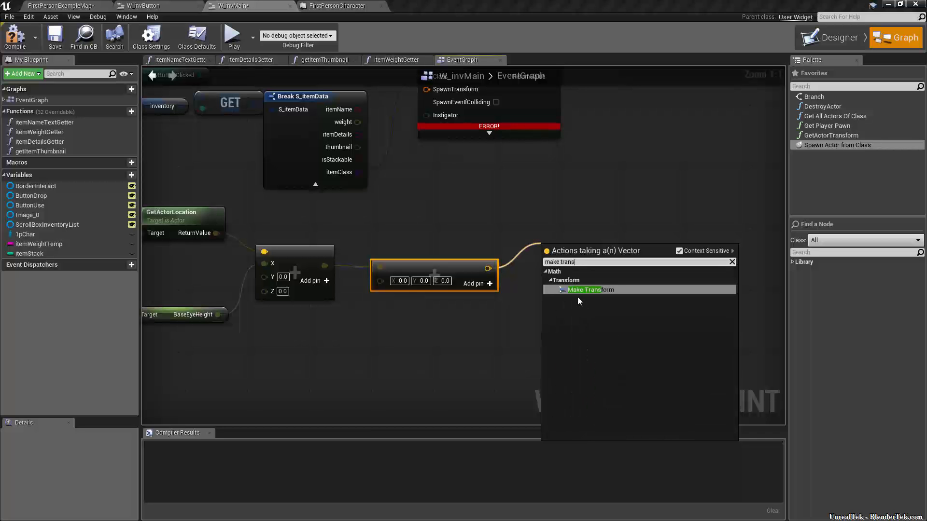
pyautogui.click(520, 198)
# Connect the second vector addition to the Location input of SpawnActor's split SpawnTransform pin and enable SpawnEvenIfColliding
pyautogui.moveTo(521, 201); pyautogui.dragTo(635, 270, button='right')
pyautogui.rightClick(541, 158)
pyautogui.click(559, 185)
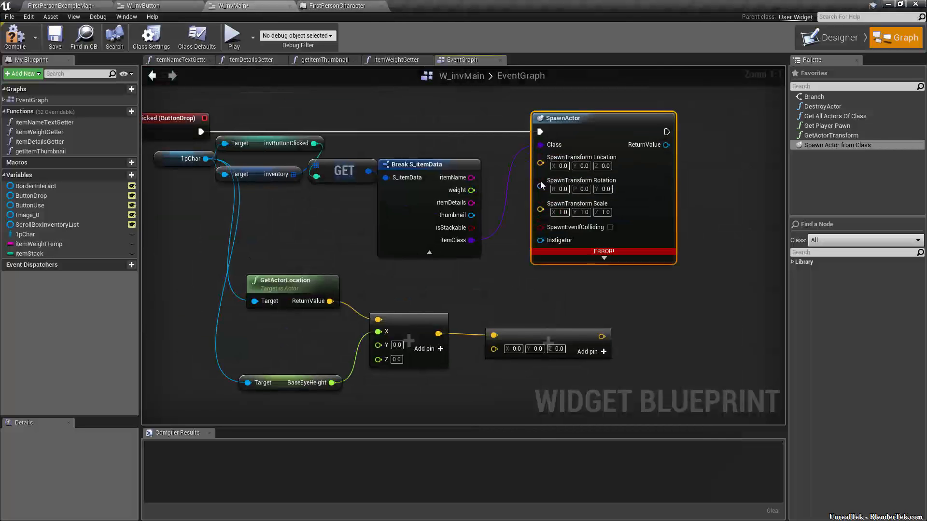
pyautogui.moveTo(601, 337); pyautogui.dragTo(545, 164)
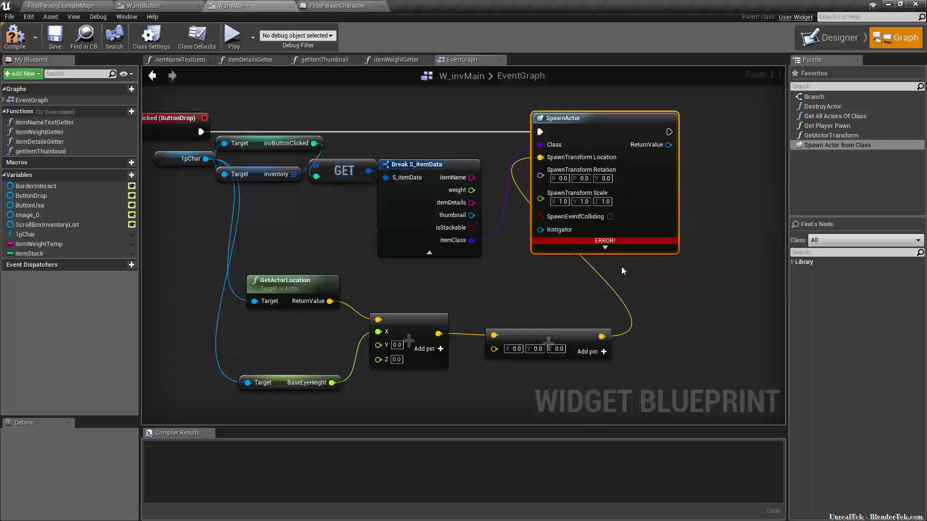
pyautogui.click(610, 216)
pyautogui.click(645, 313)
# Add a Get Control Rotation node targeting 1pChar below BaseEyeHeight
pyautogui.moveTo(645, 319); pyautogui.dragTo(751, 200, button='right')
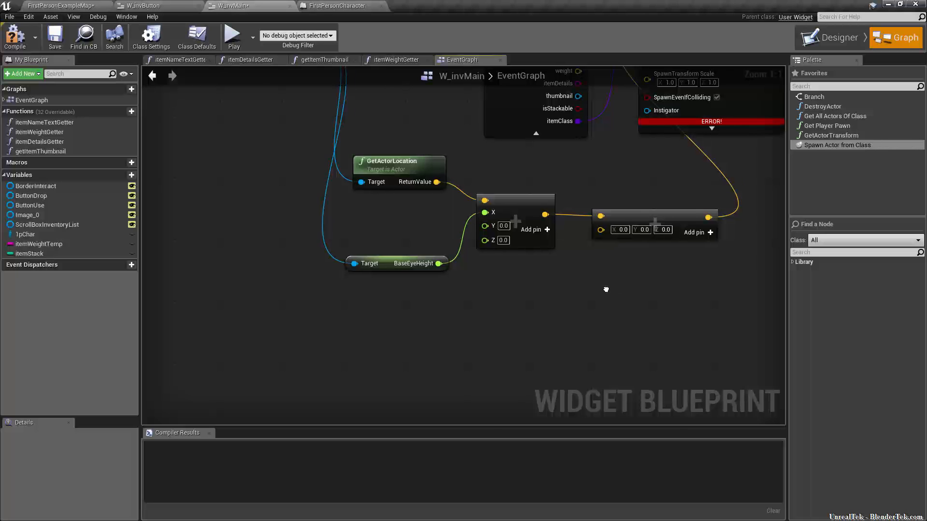
pyautogui.moveTo(606, 288); pyautogui.dragTo(649, 268, button='right')
pyautogui.click(666, 201)
pyautogui.click(571, 324)
pyautogui.moveTo(637, 306); pyautogui.dragTo(619, 399, button='right')
pyautogui.scroll(-2, 521, 315)
pyautogui.moveTo(385, 163); pyautogui.dragTo(420, 378)
pyautogui.scroll(2, 415, 383)
pyautogui.write('get contro')
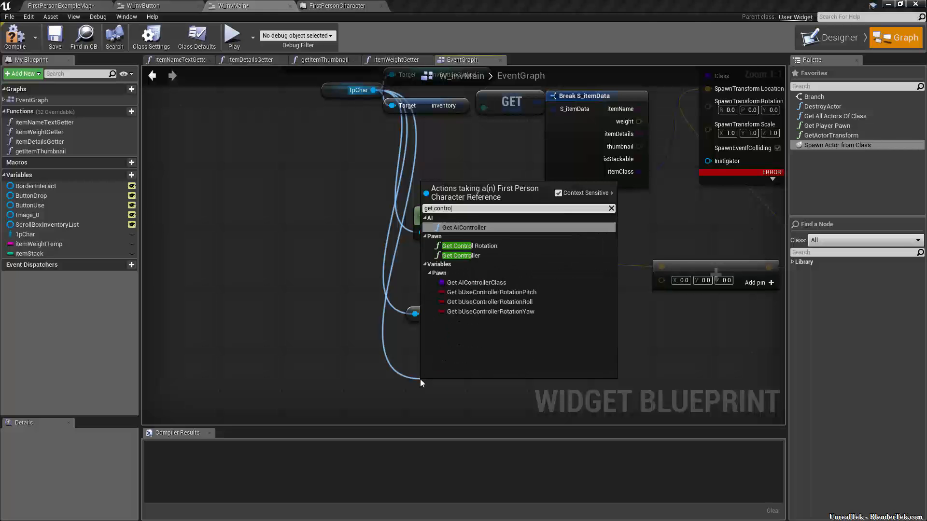
pyautogui.write('l rotation')
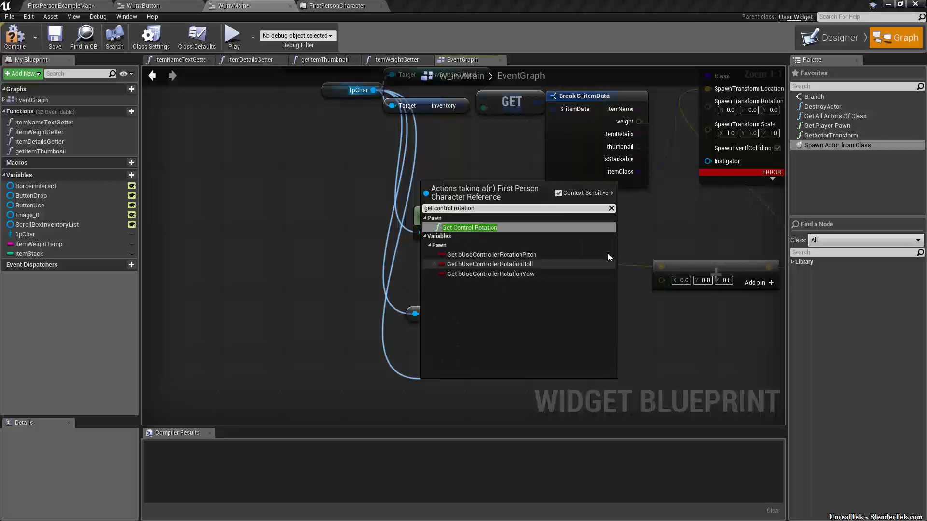
pyautogui.click(454, 228)
# Add a RotateVector node with Get Control Rotation's ReturnValue in its B input and place it right beside that node
pyautogui.moveTo(494, 362); pyautogui.dragTo(404, 293, button='right')
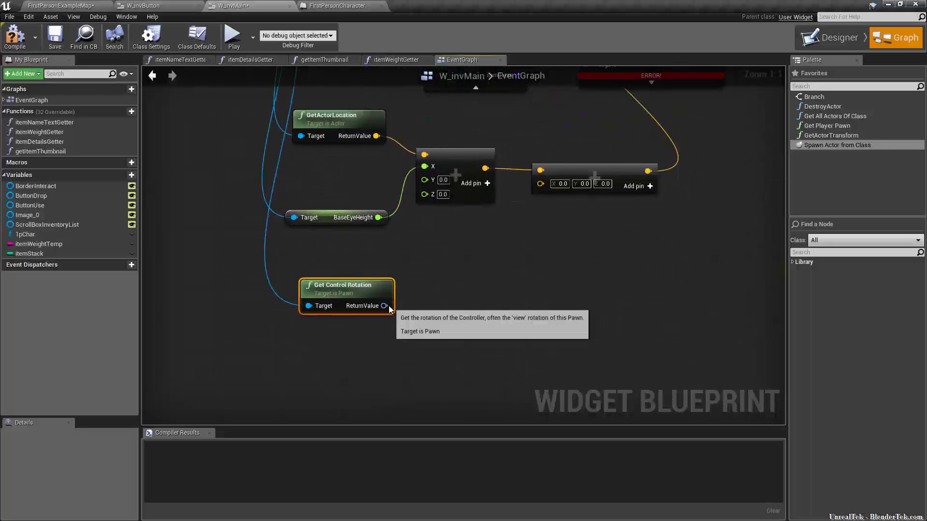
pyautogui.moveTo(384, 306); pyautogui.dragTo(411, 293)
pyautogui.moveTo(410, 296); pyautogui.dragTo(423, 306)
pyautogui.write('rotat')
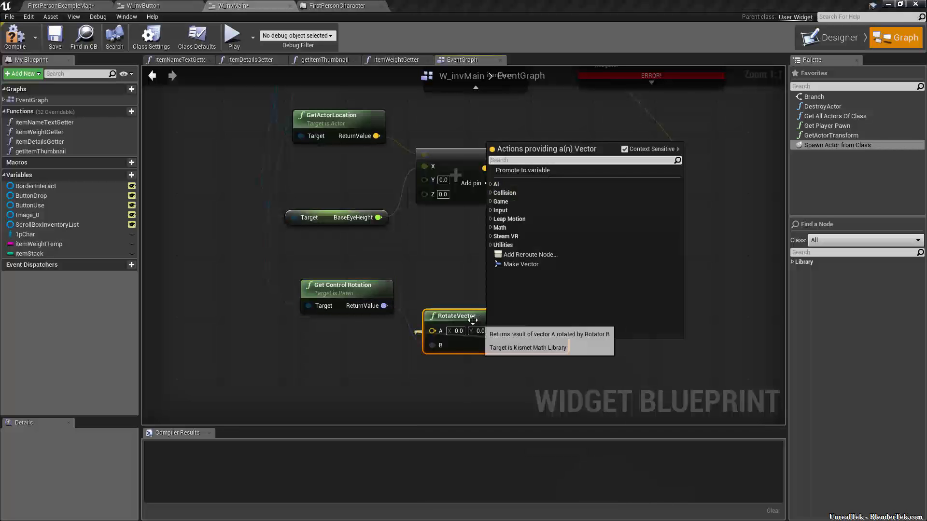
pyautogui.moveTo(473, 321); pyautogui.dragTo(450, 282)
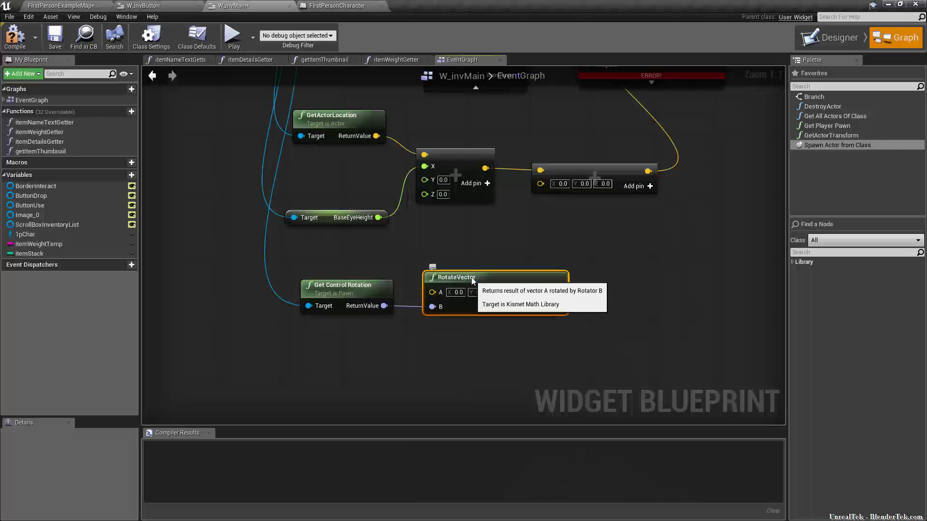
pyautogui.click(466, 372)
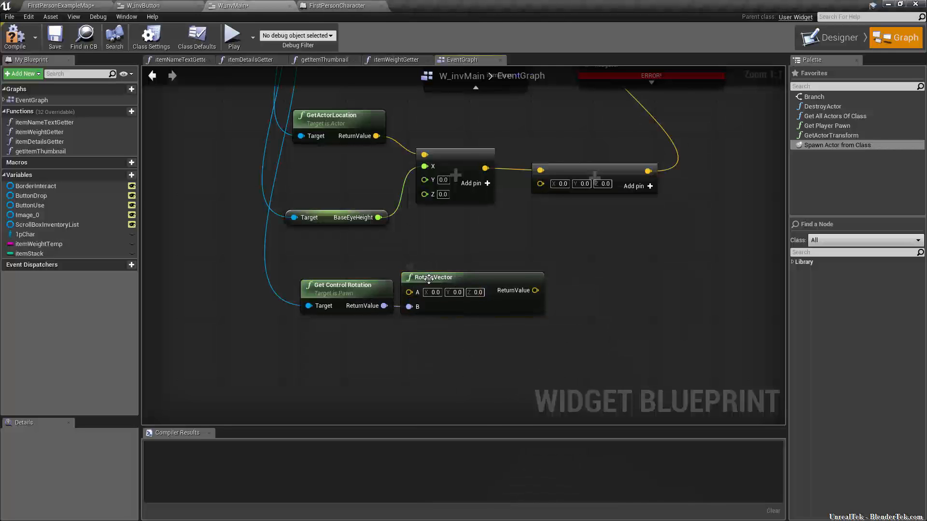
# Connect RotateVector's ReturnValue to the second addition's free input and set RotateVector's A X value to 500
pyautogui.moveTo(535, 291); pyautogui.dragTo(540, 184)
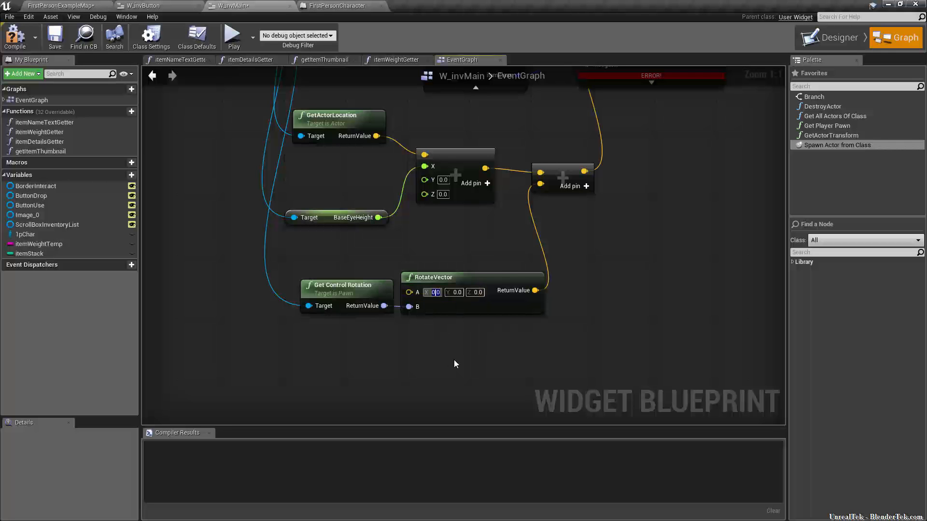
pyautogui.write('500')
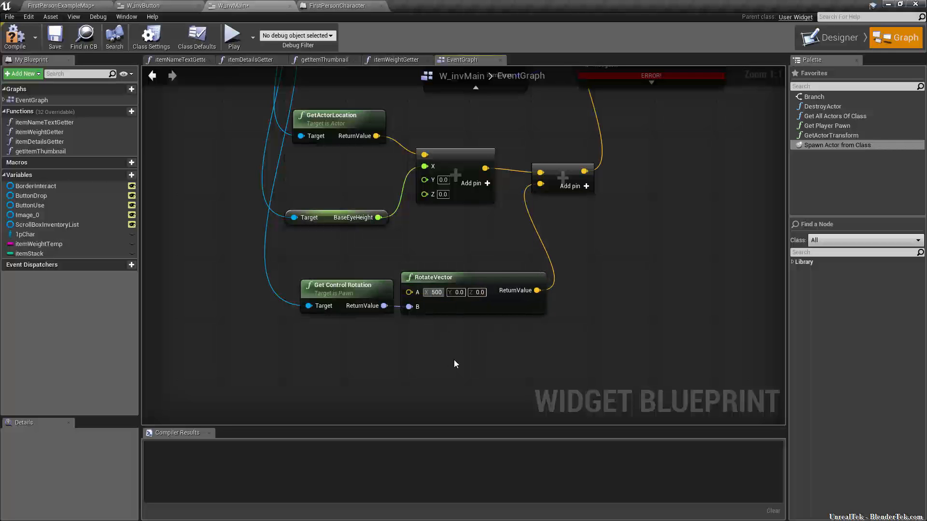
# Set RotateVector's A X value to 225 and move the node slightly farther from Get Control Rotation
pyautogui.press('Return')
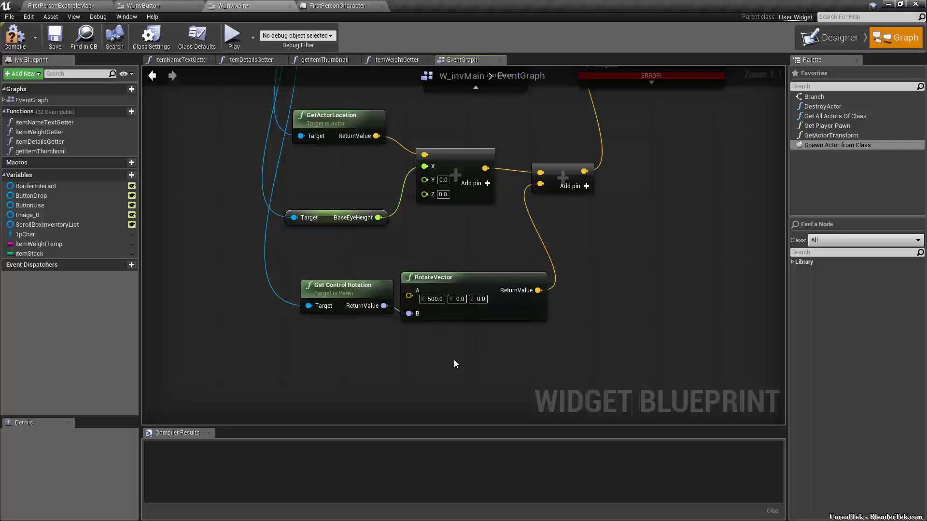
pyautogui.click(431, 299)
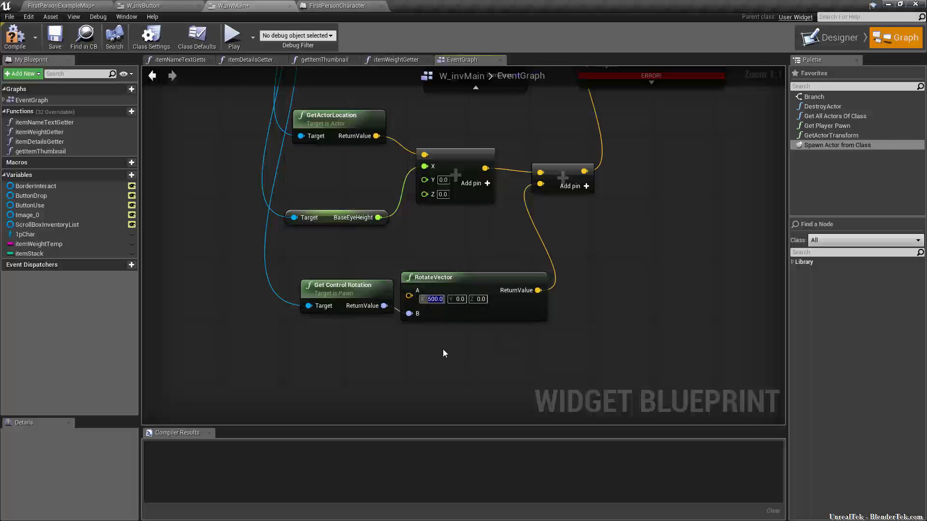
pyautogui.write('350')
pyautogui.press('BackSpace')
pyautogui.press('BackSpace')
pyautogui.press('BackSpace')
pyautogui.write('225')
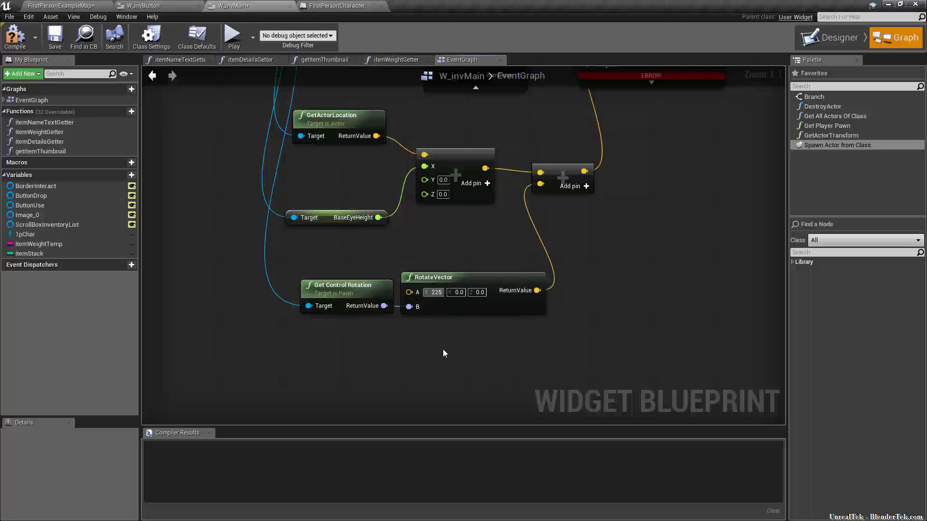
pyautogui.press('Return')
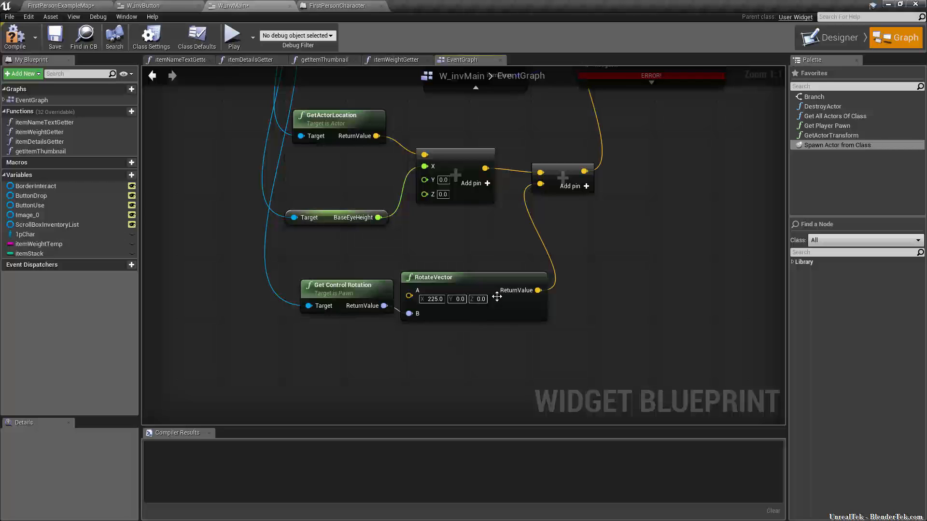
pyautogui.moveTo(497, 297); pyautogui.dragTo(520, 289)
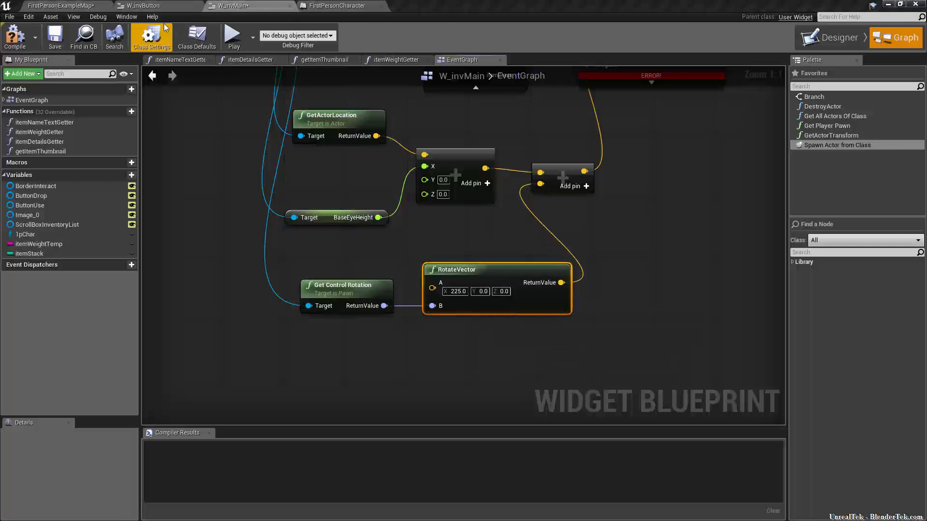
pyautogui.click(648, 333)
# Add a Make Rot node feeding SpawnActor's SpawnTransform Rotation input and place it below and beyond the SpawnActor node
pyautogui.moveTo(675, 343); pyautogui.dragTo(598, 302, button='right')
pyautogui.moveTo(593, 249); pyautogui.dragTo(666, 258, button='right')
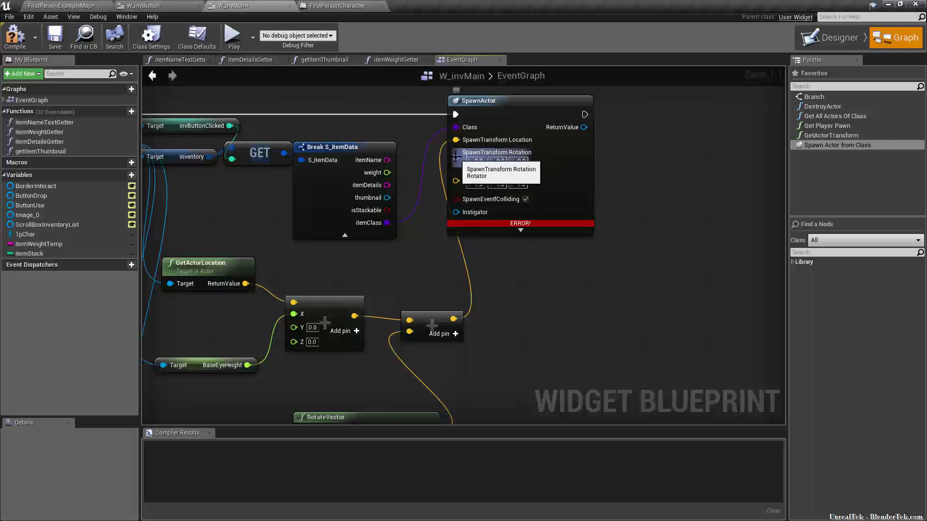
pyautogui.moveTo(455, 156); pyautogui.dragTo(618, 347)
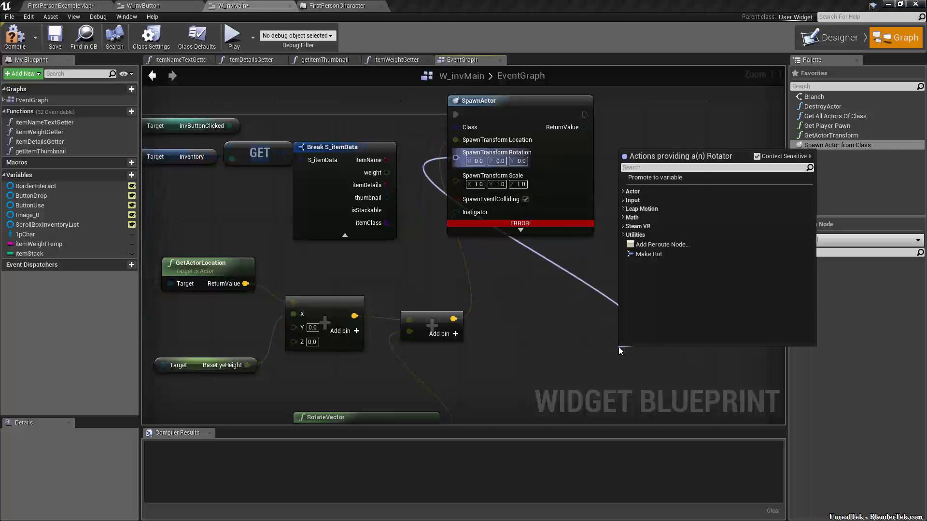
pyautogui.write('make rot')
pyautogui.click(661, 303)
pyautogui.moveTo(660, 303); pyautogui.dragTo(613, 280, button='right')
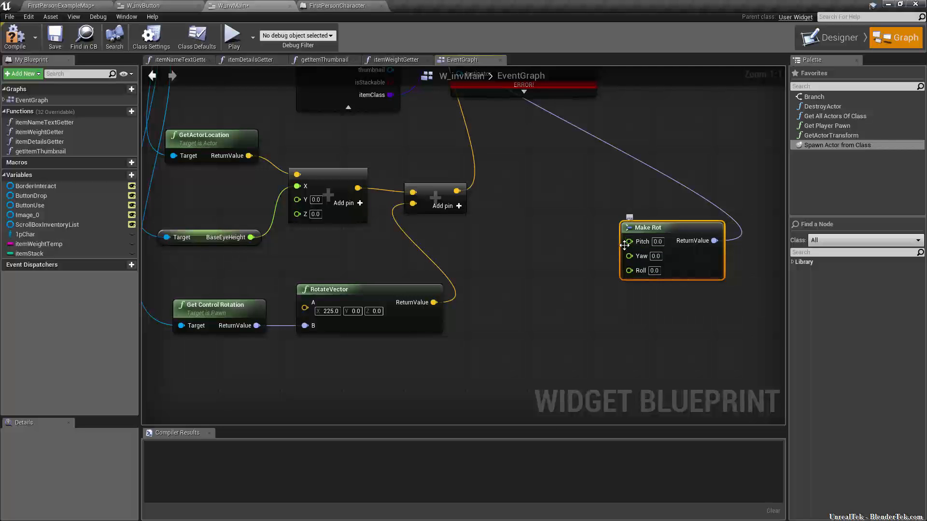
pyautogui.rightClick(536, 247)
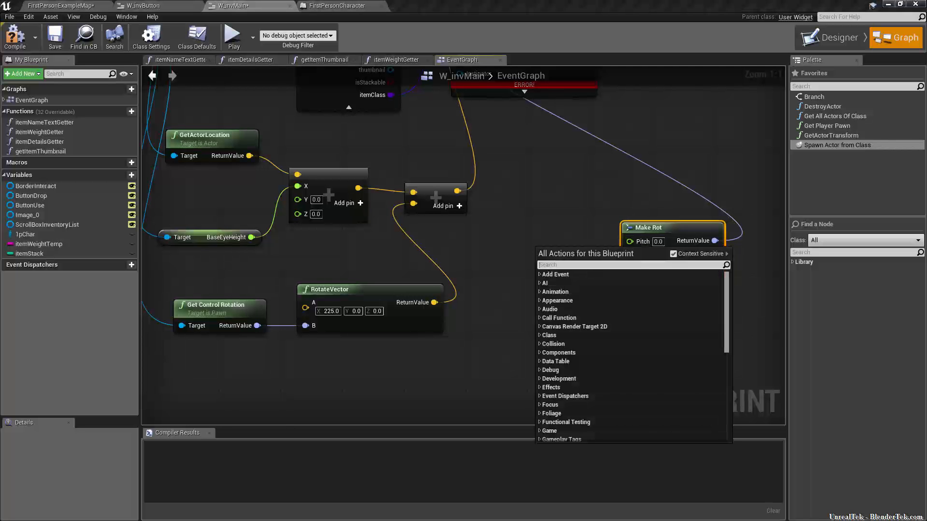
pyautogui.write('random float')
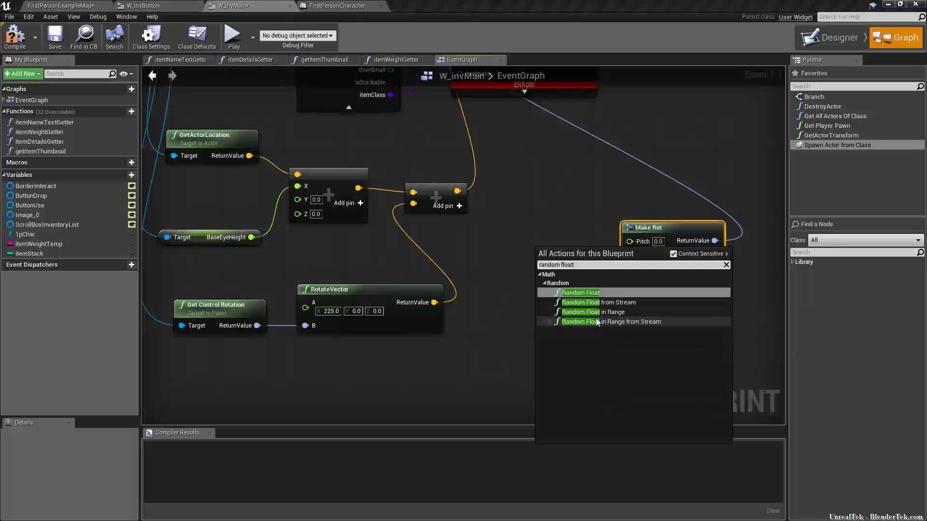
pyautogui.click(604, 292)
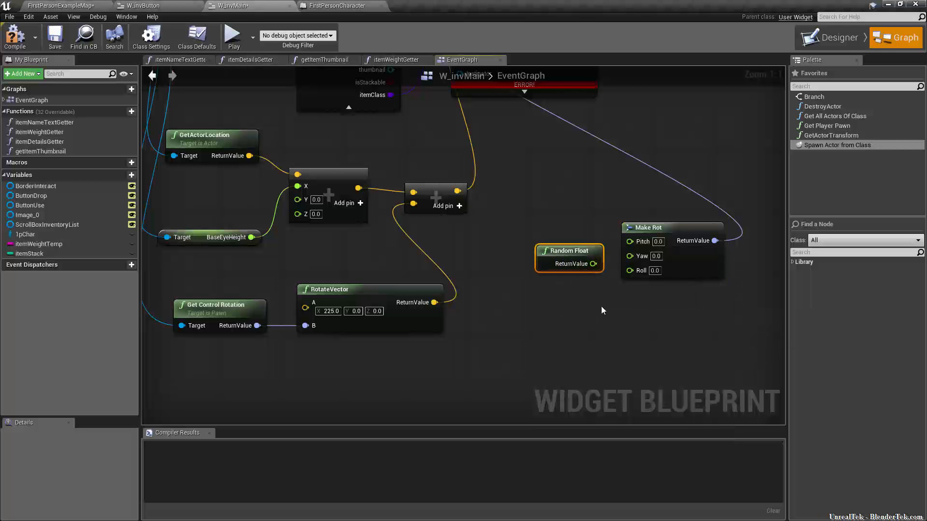
pyautogui.moveTo(579, 249); pyautogui.dragTo(556, 242)
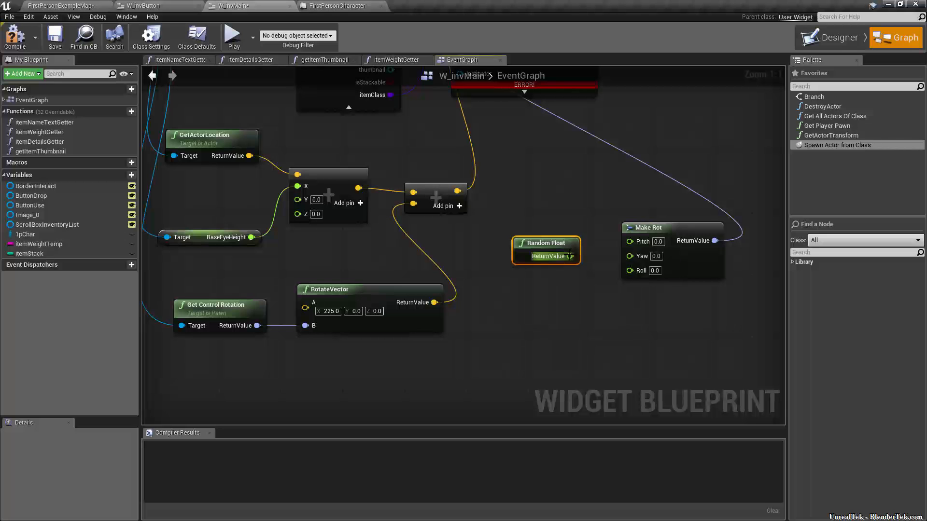
pyautogui.press('Delete')
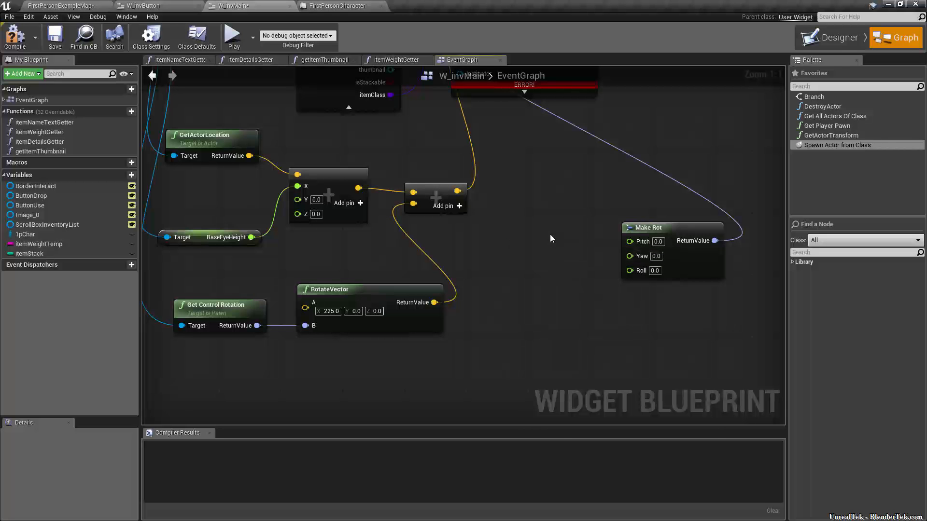
# Add a Random Float in Range node between the second vector addition and Make Rot
pyautogui.rightClick(520, 244)
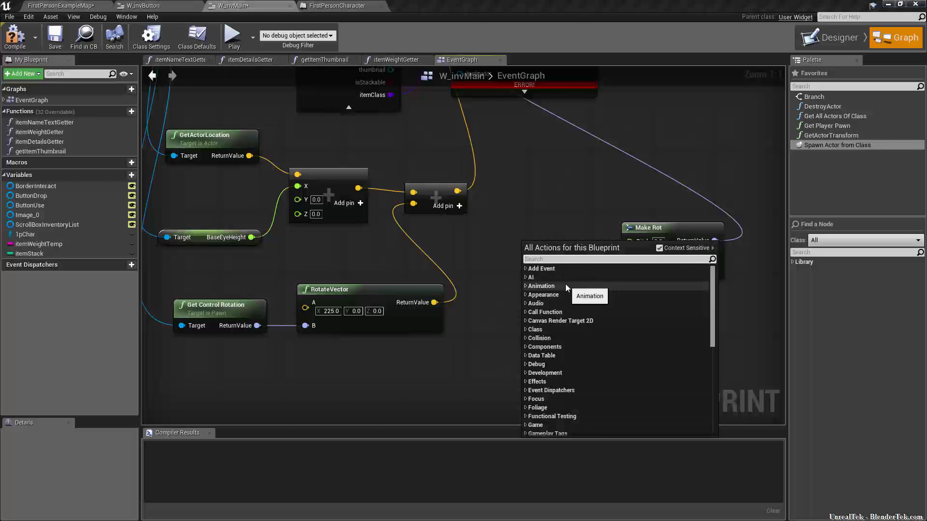
pyautogui.write('random float in')
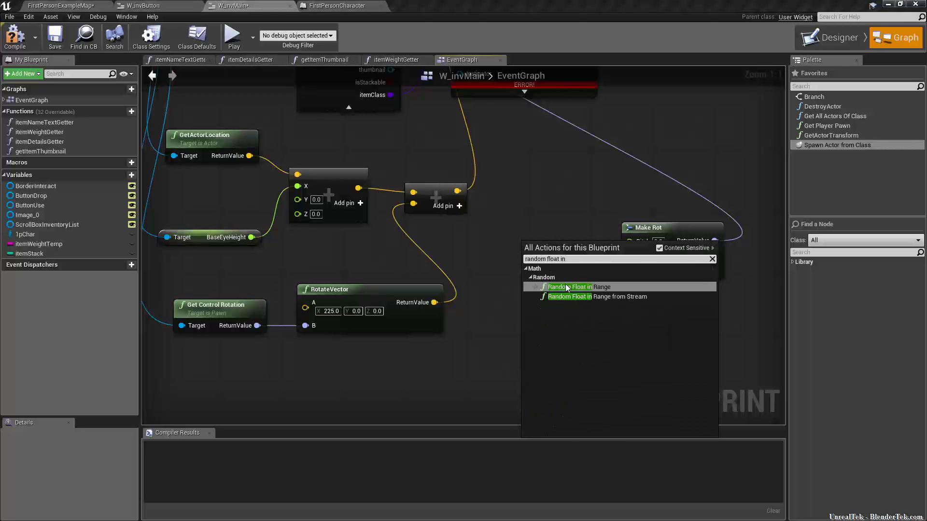
pyautogui.click(566, 286)
pyautogui.moveTo(566, 283); pyautogui.dragTo(532, 266)
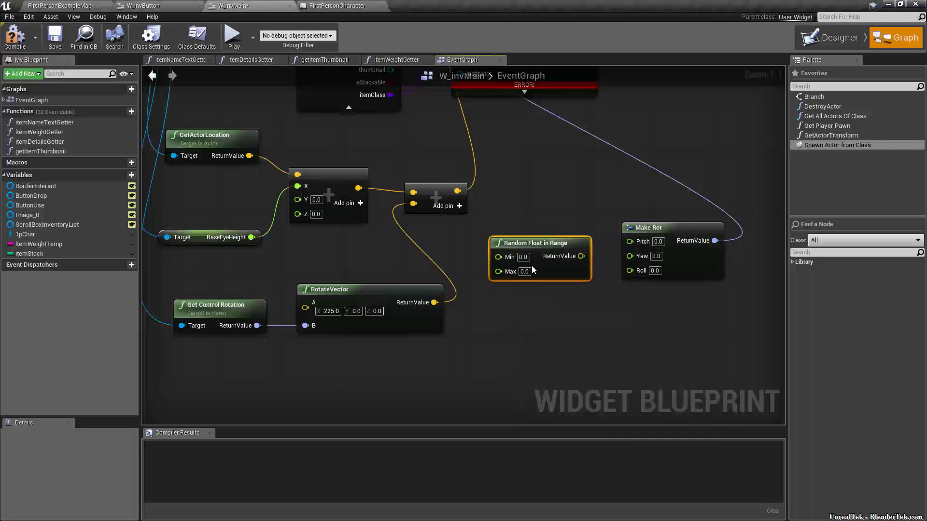
# Set Random Float in Range to Min 15 and Max 180 and connect its ReturnValue to Make Rot's Pitch, Yaw and Roll
pyautogui.click(516, 250)
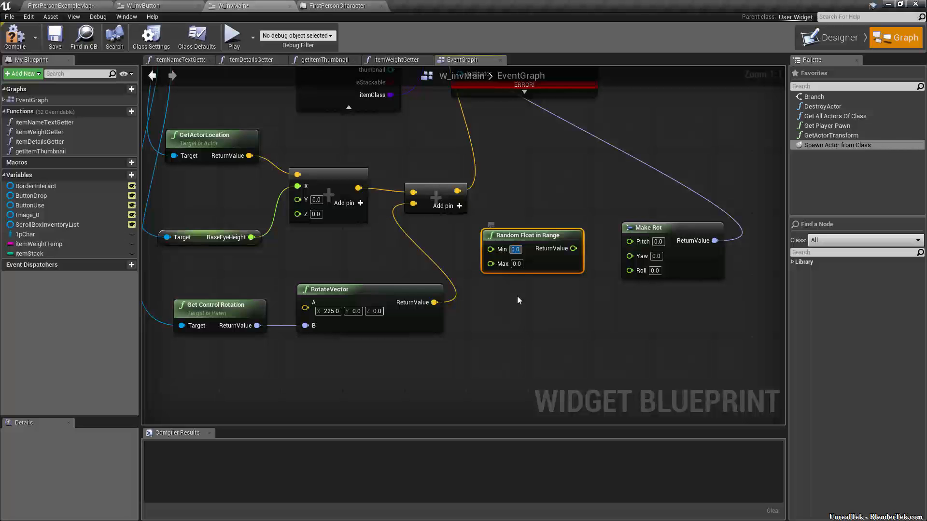
pyautogui.write('15')
pyautogui.press('Tab')
pyautogui.write('180')
pyautogui.click(561, 271)
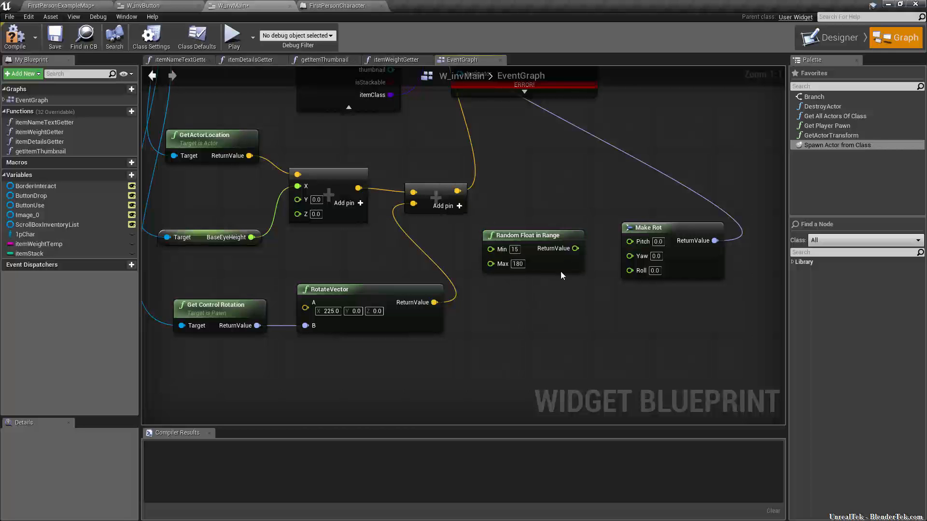
pyautogui.moveTo(575, 248); pyautogui.dragTo(630, 241)
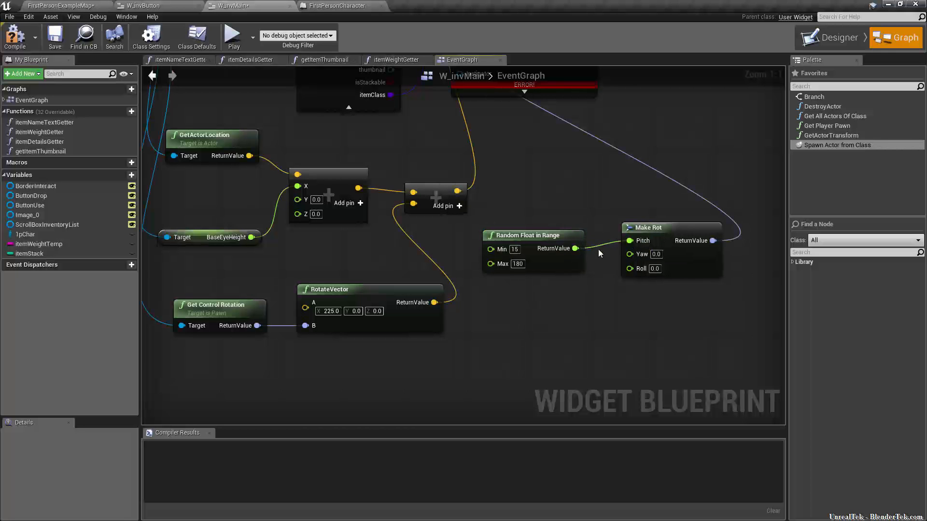
pyautogui.moveTo(575, 248); pyautogui.dragTo(636, 272)
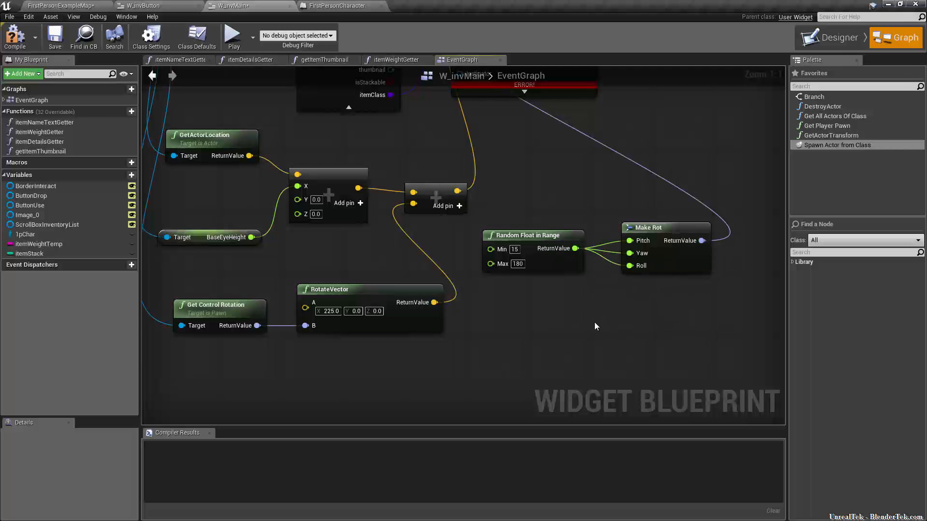
# Compile and save the W_invMain widget blueprint
pyautogui.scroll(-3, 607, 217)
pyautogui.moveTo(608, 215); pyautogui.dragTo(633, 235, button='right')
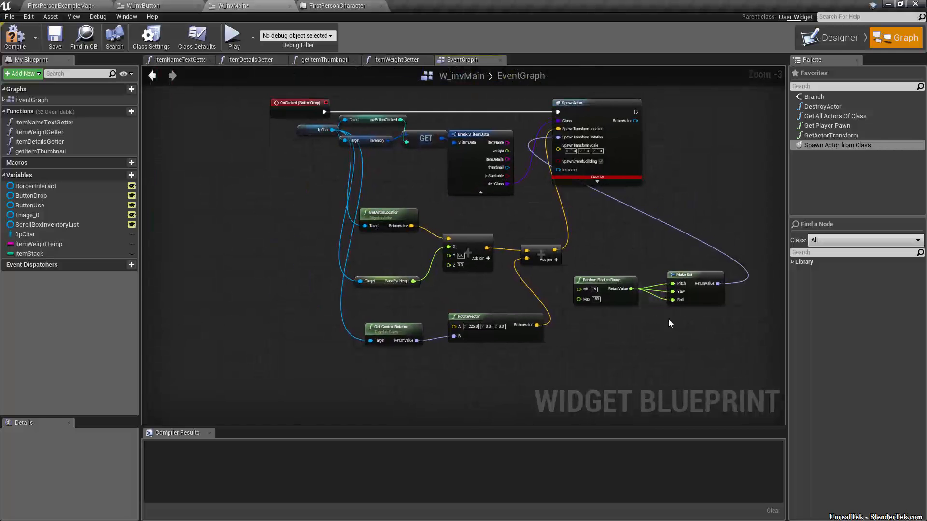
pyautogui.scroll(1, 663, 307)
pyautogui.moveTo(617, 325); pyautogui.dragTo(584, 321, button='right')
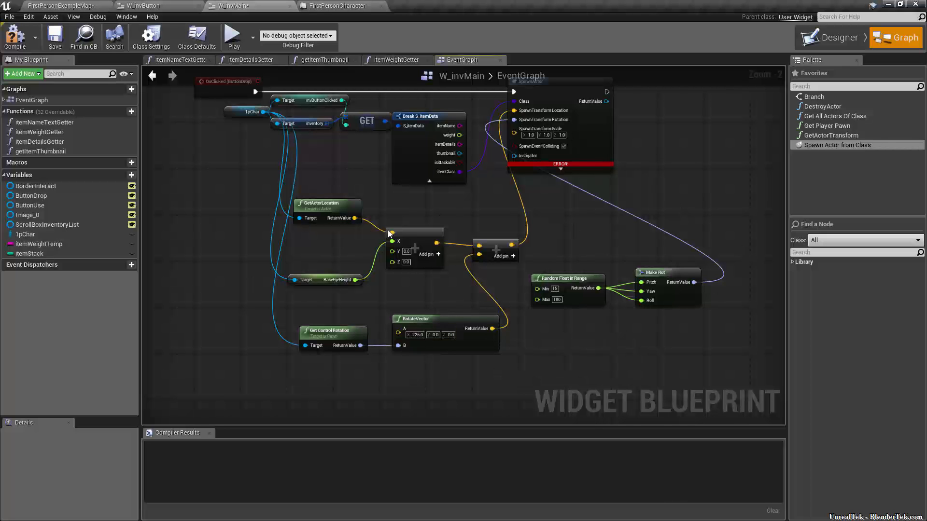
pyautogui.moveTo(606, 231); pyautogui.dragTo(628, 298, button='right')
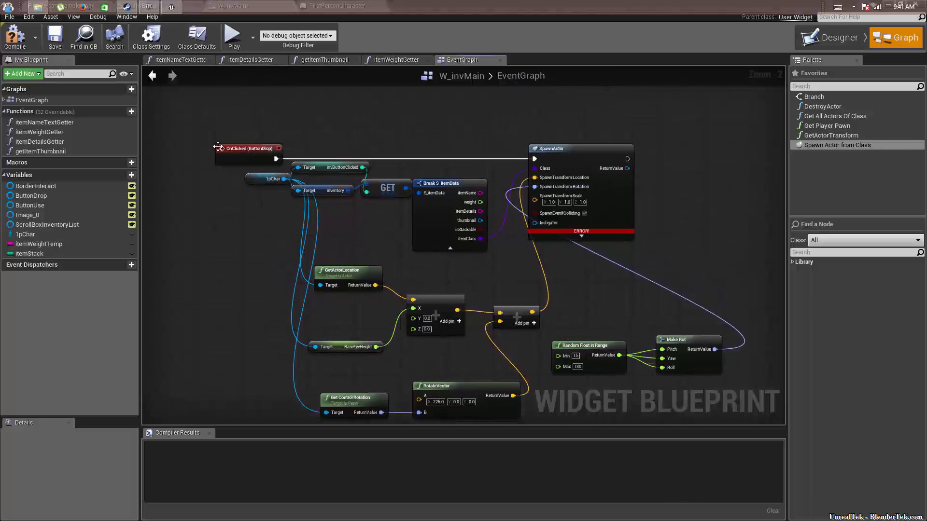
pyautogui.click(61, 37)
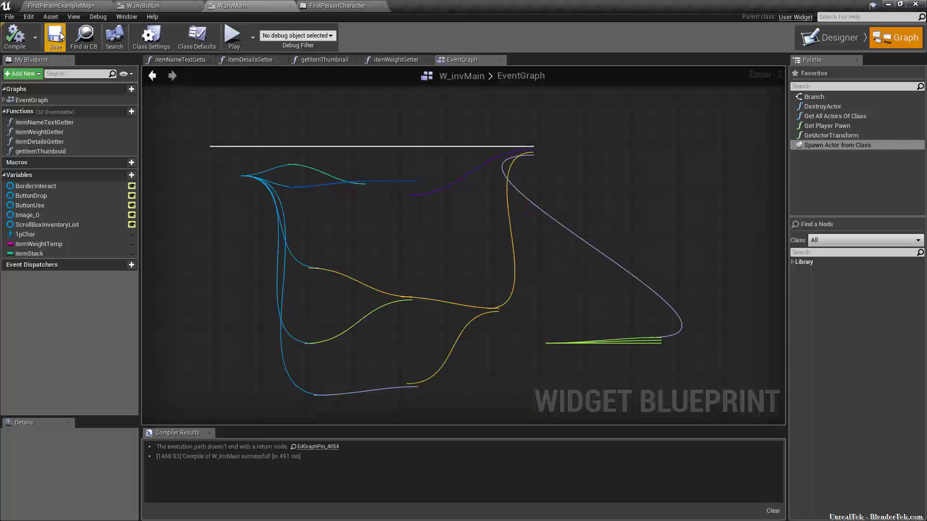
# Playtest the game: pick up a box, select it in the inventory, drop it and close the inventory
pyautogui.click(232, 36)
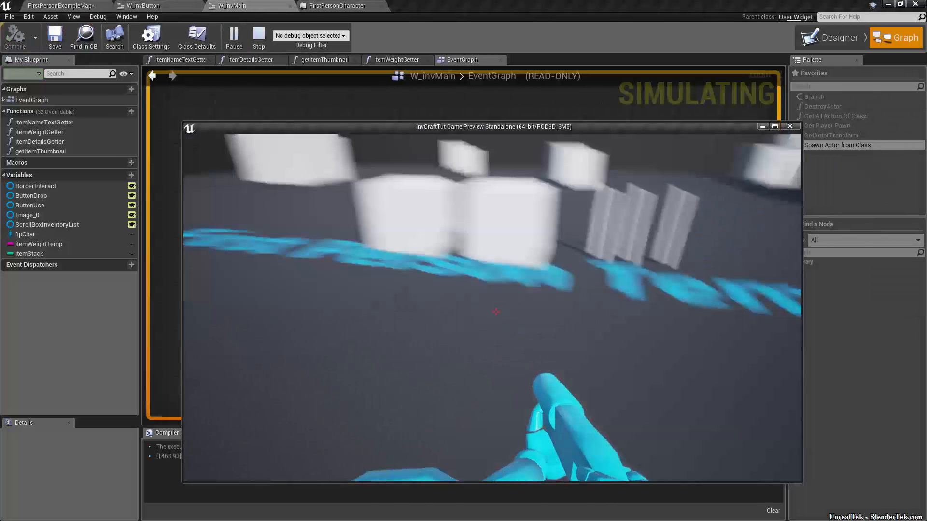
pyautogui.press('e')
pyautogui.press('s')
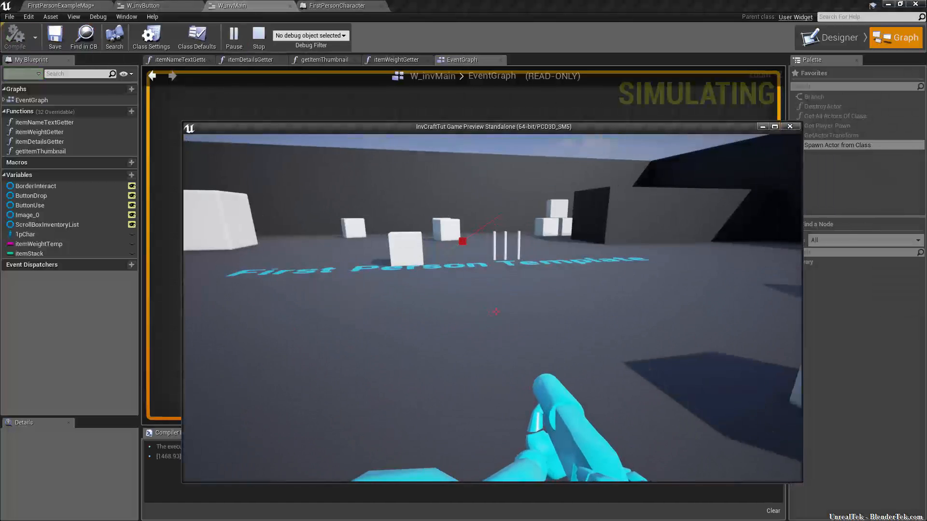
pyautogui.press('i')
pyautogui.click(255, 190)
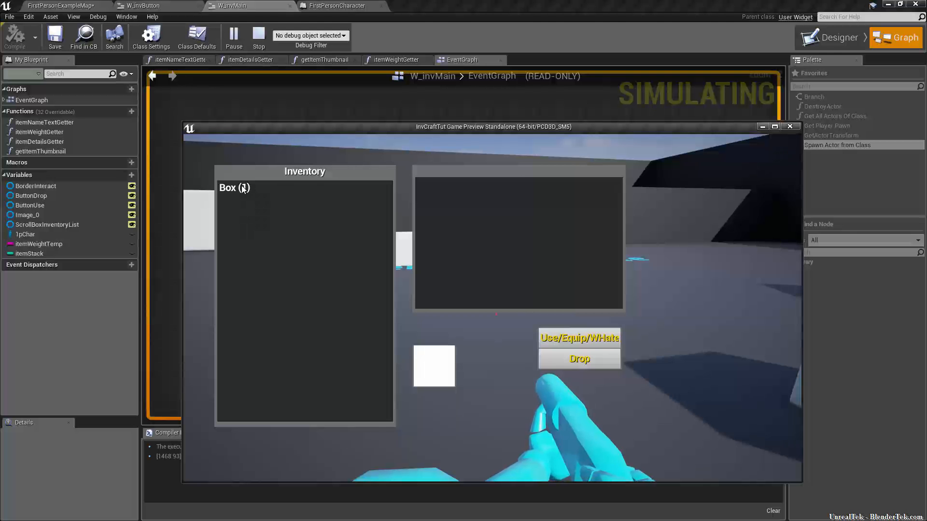
pyautogui.click(577, 361)
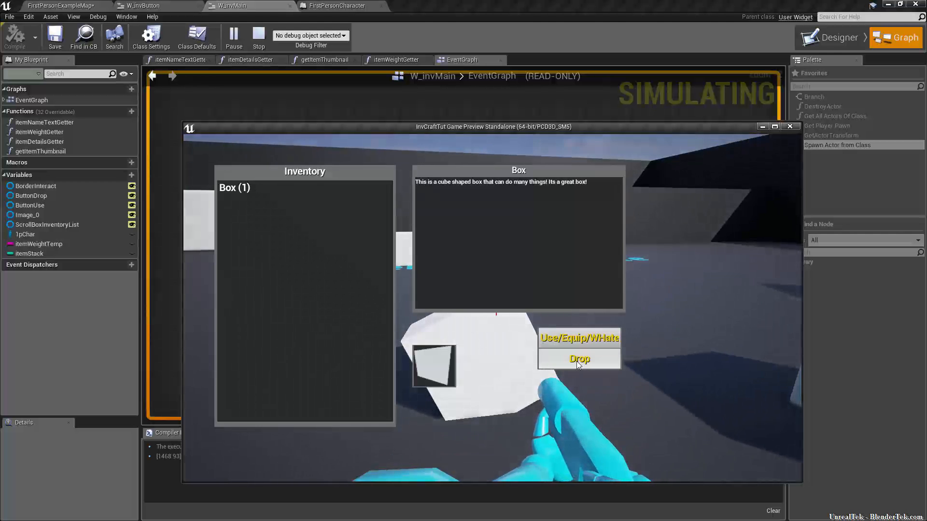
pyautogui.press('i')
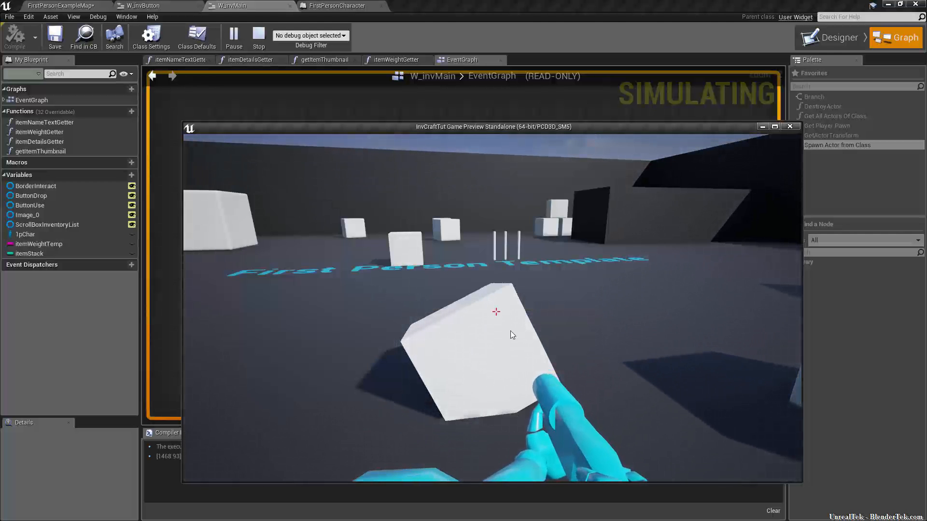
# Walk around the dropped box in the game preview to examine its position and random rotation
pyautogui.press('d')
pyautogui.press('a')
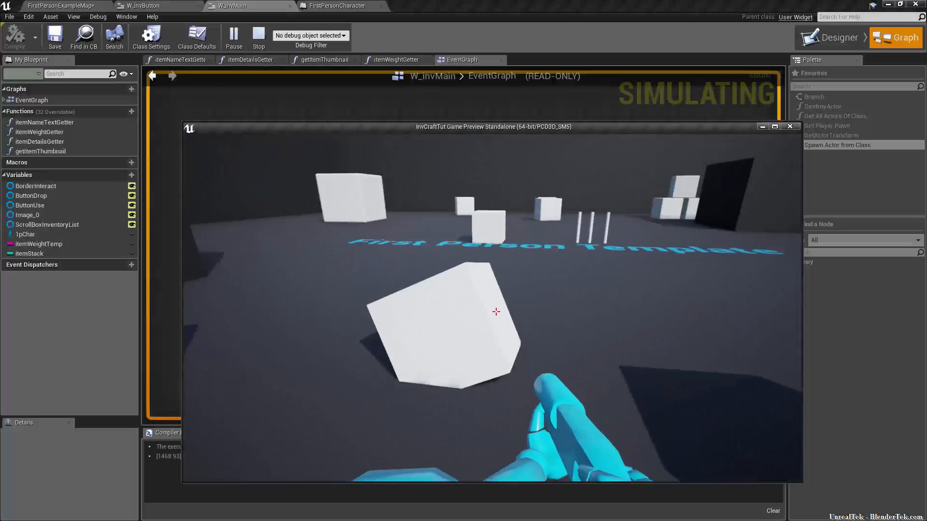
pyautogui.press('d')
pyautogui.press('d')
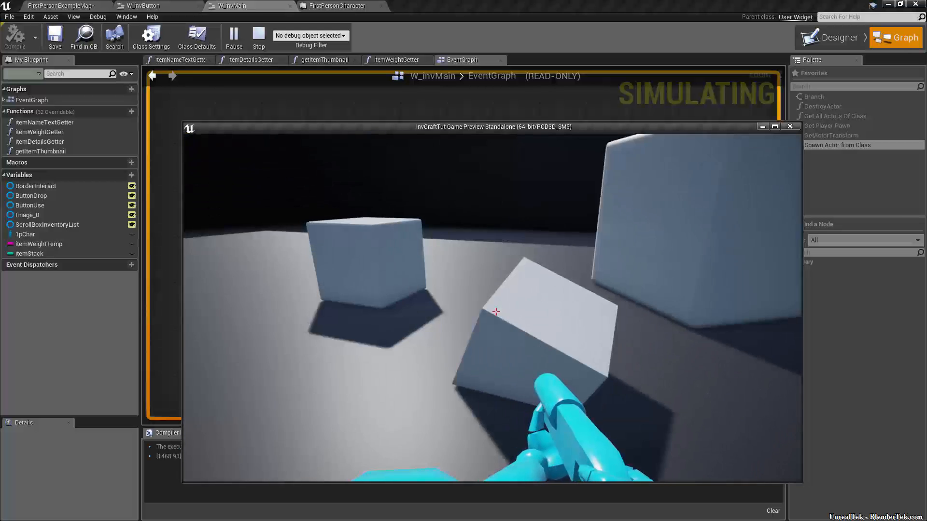
pyautogui.press('a')
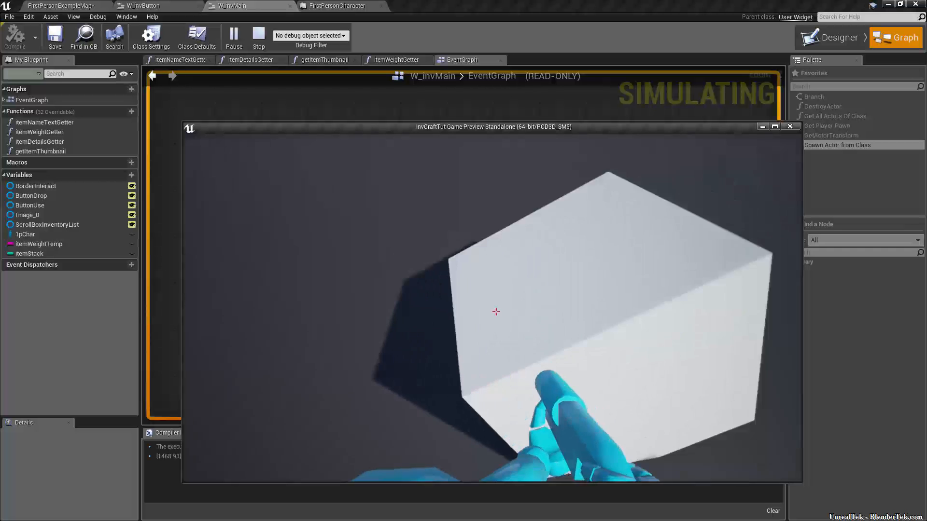
pyautogui.press('s')
pyautogui.press('w')
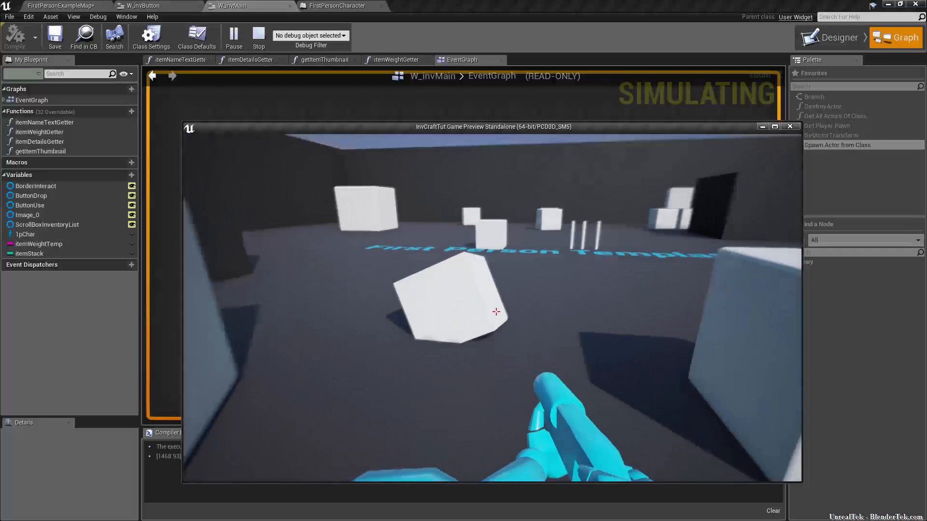
pyautogui.press('w')
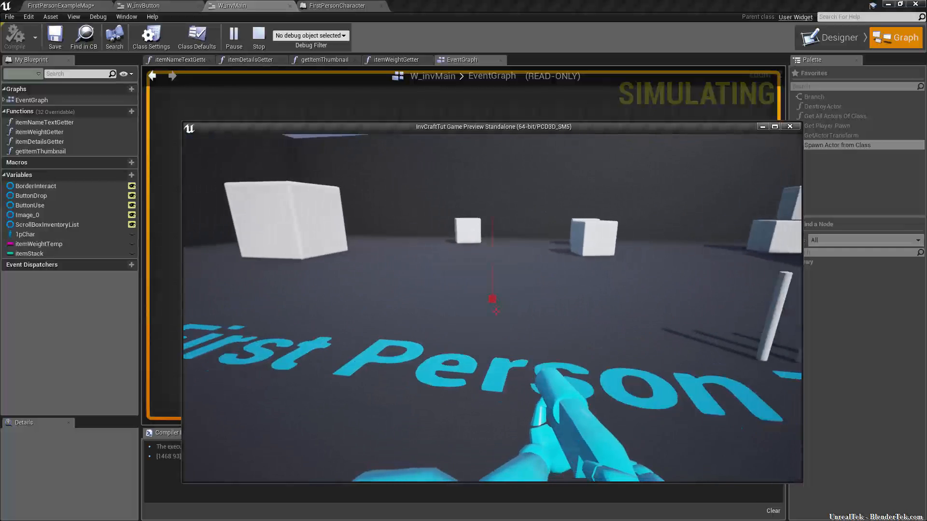
pyautogui.press('s')
pyautogui.press('w')
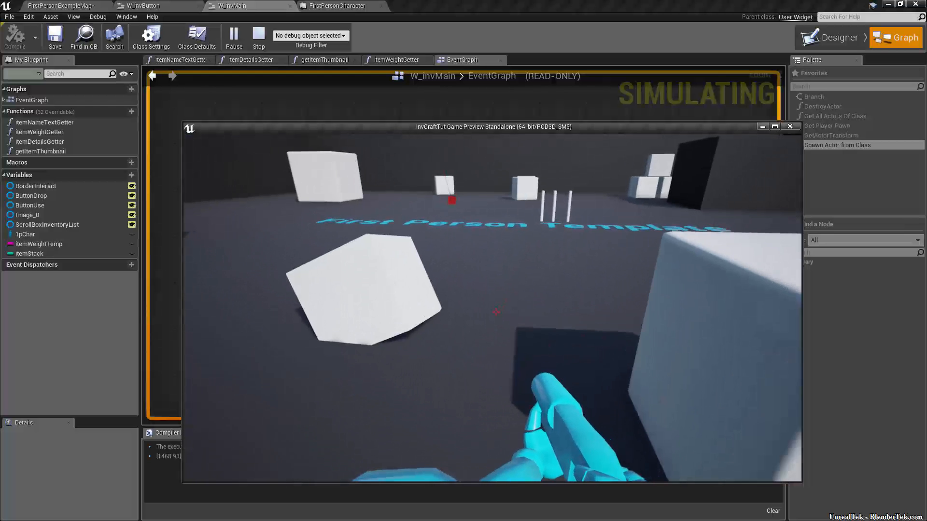
# Playtest dropping another Box from the inventory, walk around the dropped boxes to examine their rotation, and end the play session
pyautogui.press('i')
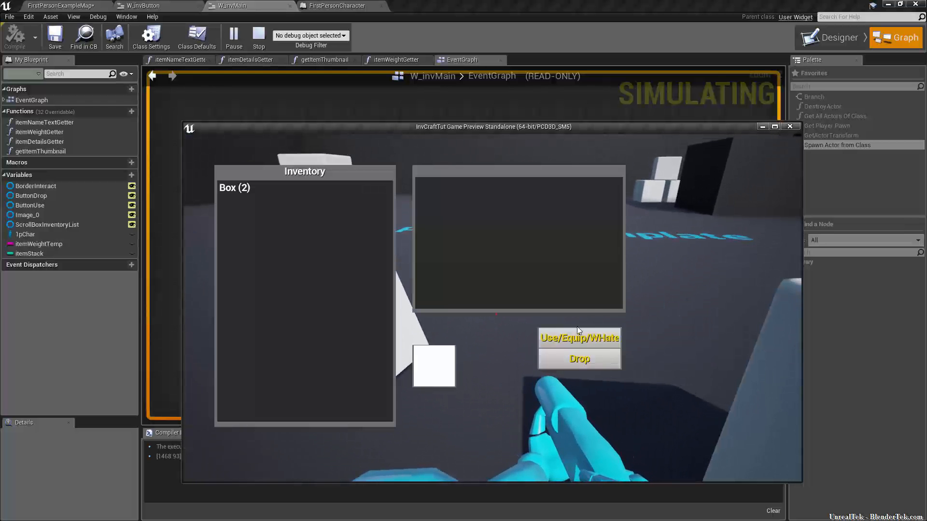
pyautogui.click(239, 193)
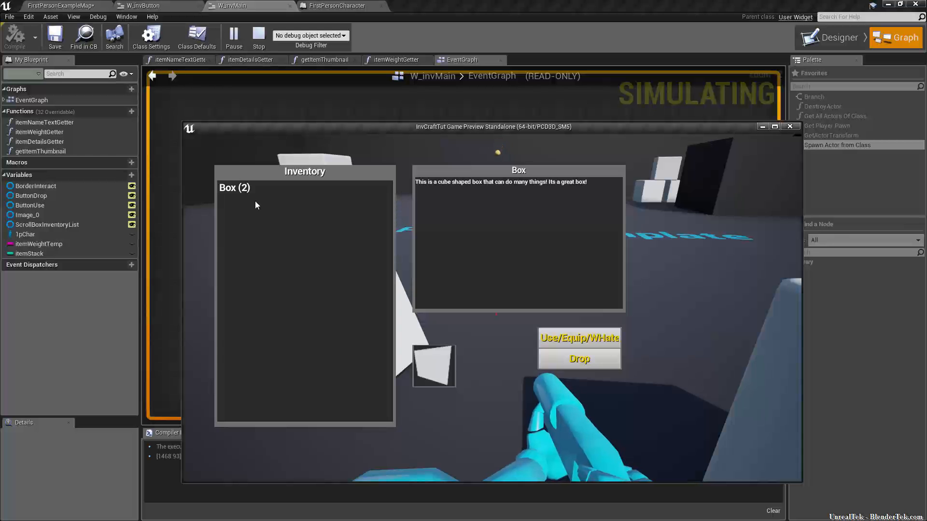
pyautogui.click(574, 364)
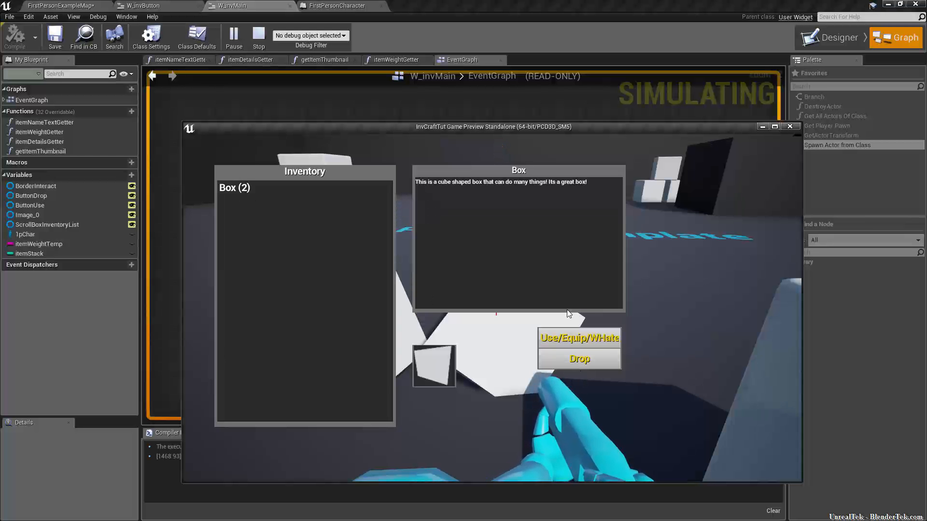
pyautogui.press('i')
pyautogui.press('w')
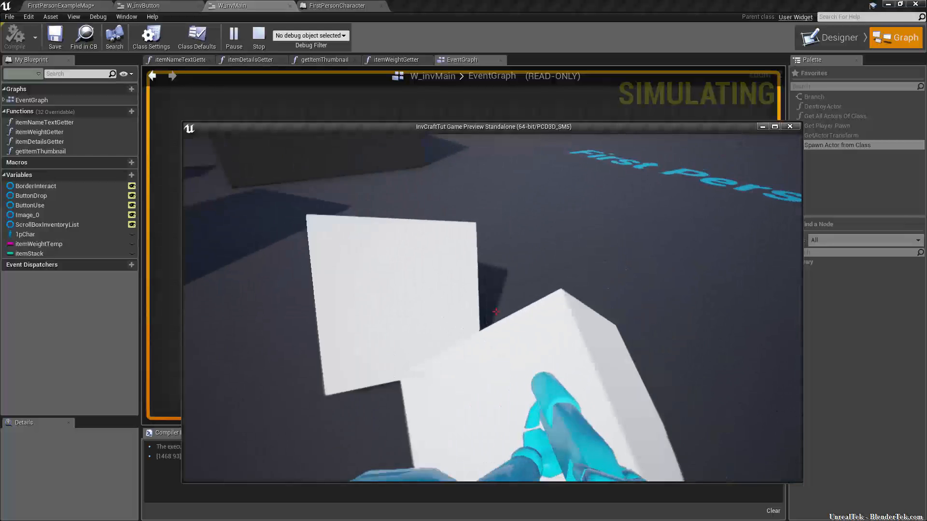
pyautogui.press('s')
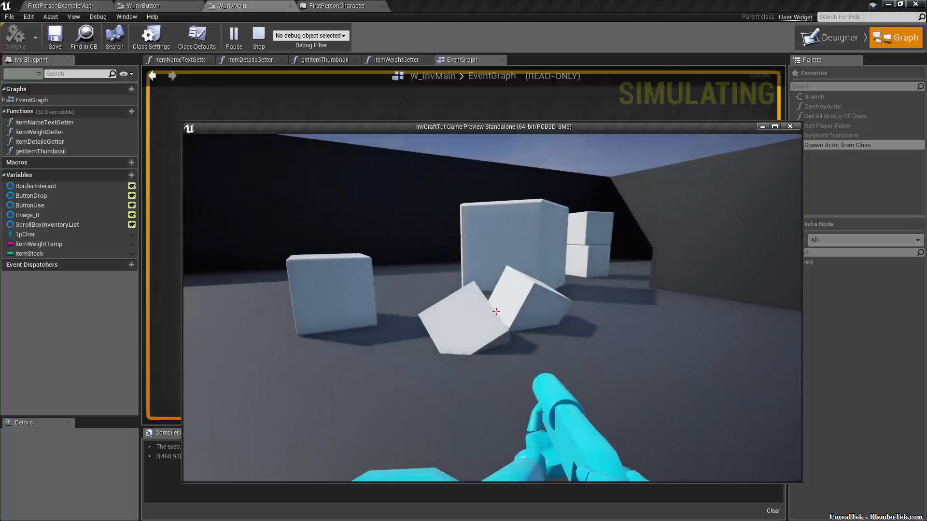
pyautogui.press('Escape')
# Set the Random Float in Range node to Min 0 and Max 360
pyautogui.moveTo(441, 291); pyautogui.dragTo(456, 207, button='right')
pyautogui.scroll(2, 435, 238)
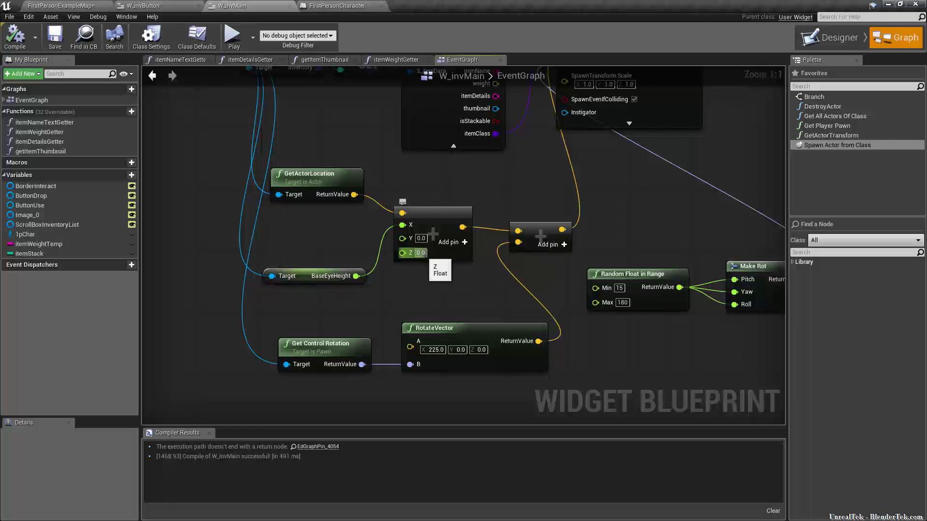
pyautogui.scroll(-1, 469, 302)
pyautogui.moveTo(482, 304); pyautogui.dragTo(375, 310, button='right')
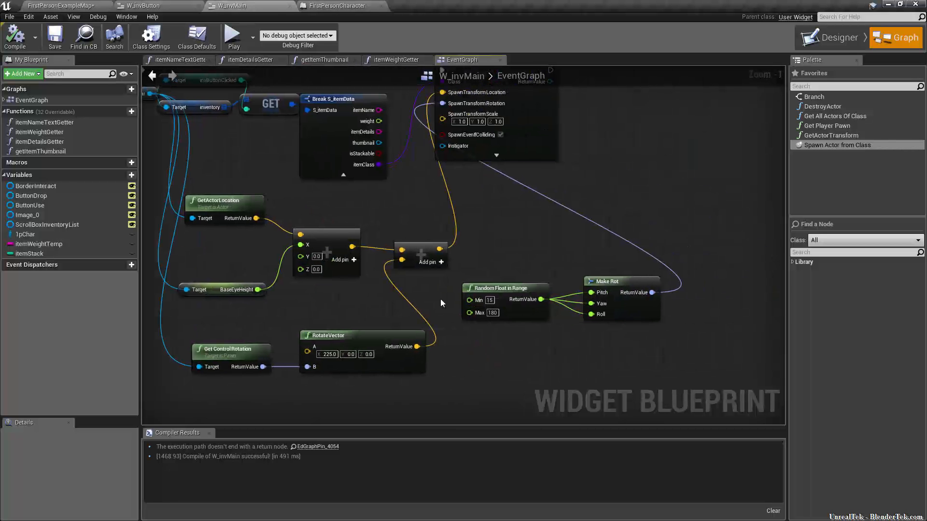
pyautogui.click(489, 300)
pyautogui.press('Tab')
pyautogui.write('360')
pyautogui.press('Return')
# Enclose the ButtonDrop spawn nodes in a comment box titled "Spawn an actor of itemSelected.class"
pyautogui.moveTo(653, 223); pyautogui.dragTo(701, 241, button='right')
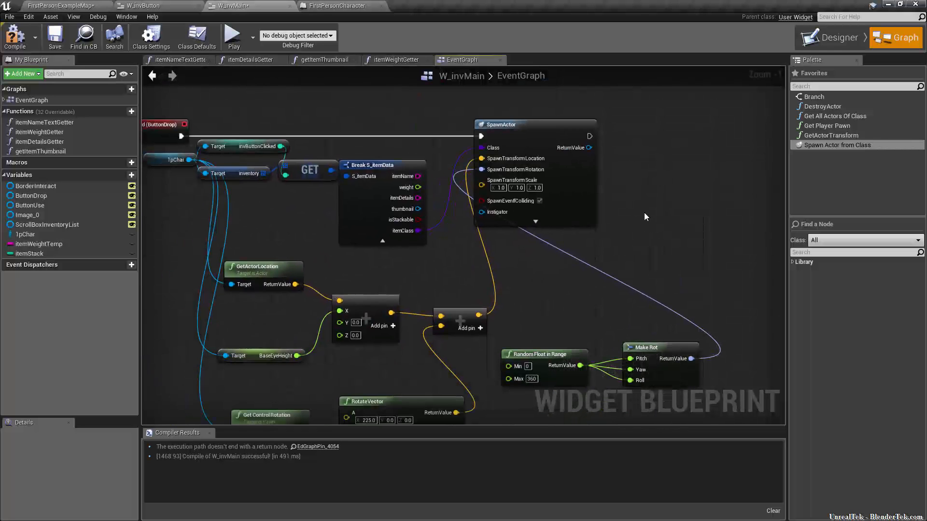
pyautogui.scroll(-1, 676, 193)
pyautogui.scroll(-1, 709, 145)
pyautogui.moveTo(722, 115); pyautogui.dragTo(302, 398)
pyautogui.write('cSpawn trhe ac')
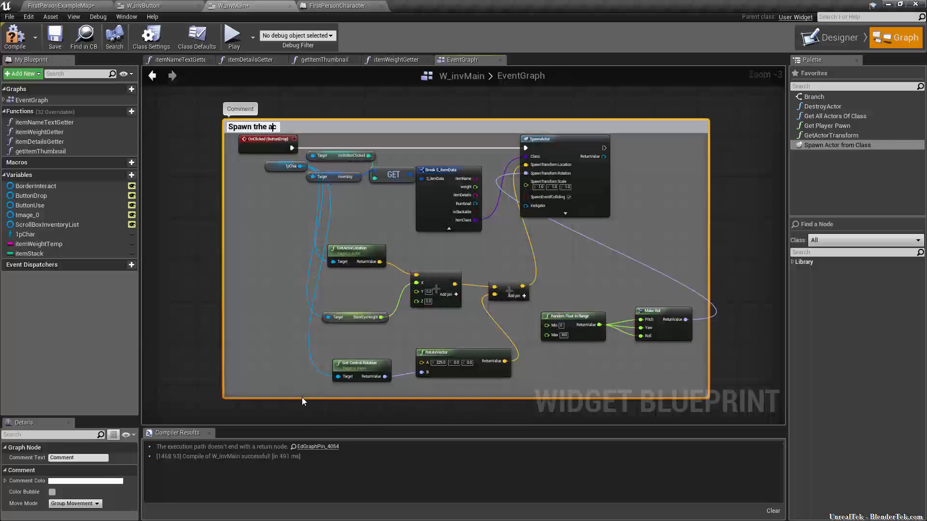
pyautogui.write(' act')
pyautogui.press('BackSpace')
pyautogui.press('BackSpace')
pyautogui.press('BackSpace')
pyautogui.press('BackSpace')
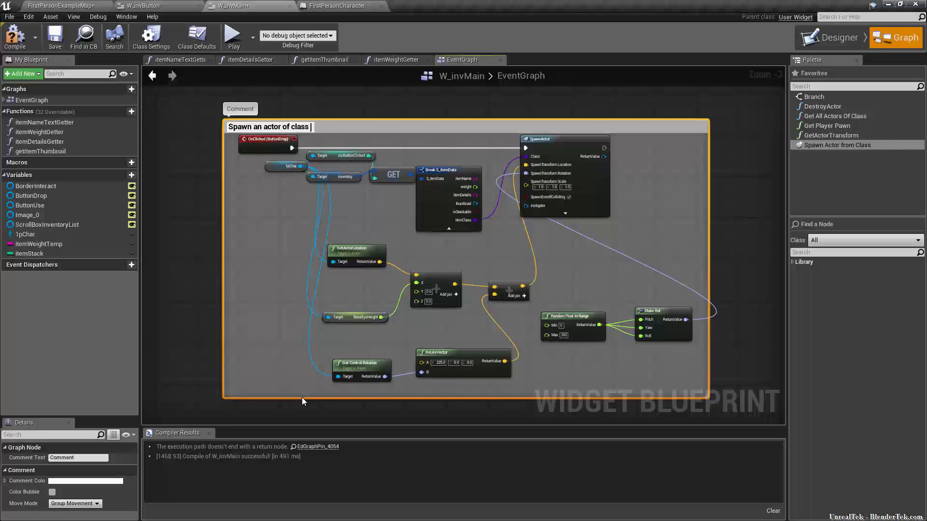
pyautogui.write('selec')
pyautogui.press('BackSpace')
pyautogui.press('BackSpace')
pyautogui.press('BackSpace')
pyautogui.press('BackSpace')
pyautogui.press('BackSpace')
pyautogui.press('BackSpace')
pyautogui.press('BackSpace')
pyautogui.press('BackSpace')
pyautogui.press('BackSpace')
pyautogui.press('BackSpace')
pyautogui.press('BackSpace')
pyautogui.write('itemSelected.')
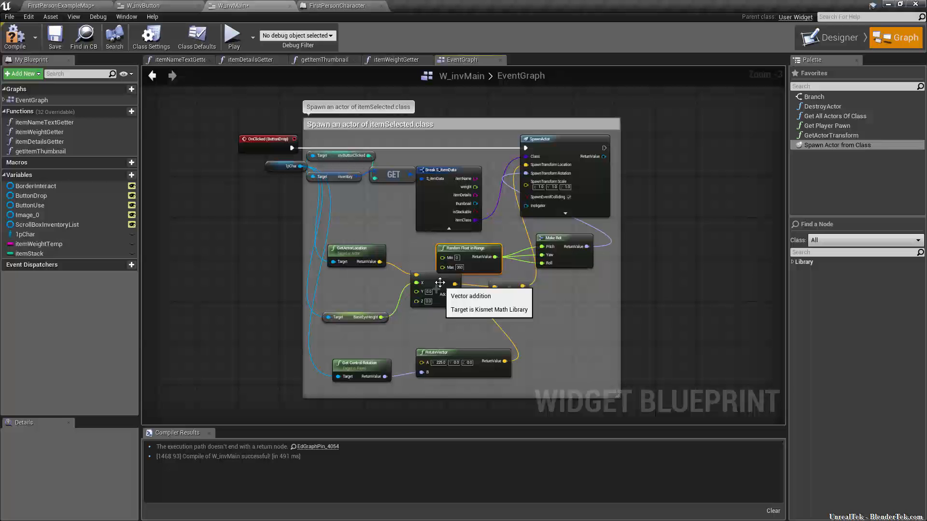
# Tidy the vector addition, RotateVector and Get Control Rotation nodes closer together and shrink the comment box's height around them
pyautogui.moveTo(440, 283); pyautogui.dragTo(445, 292)
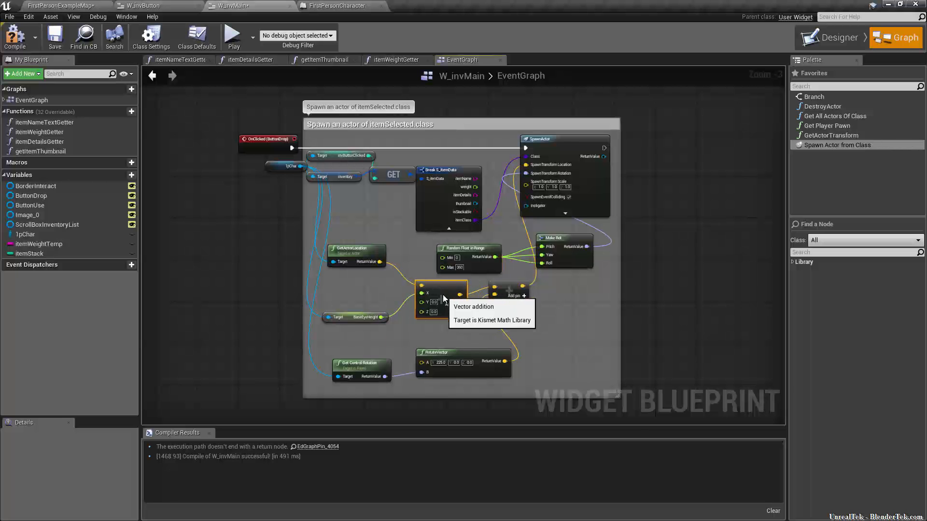
pyautogui.moveTo(437, 352); pyautogui.dragTo(411, 332)
pyautogui.moveTo(375, 361); pyautogui.dragTo(359, 340)
pyautogui.moveTo(453, 395); pyautogui.dragTo(451, 355)
# Add an array Remove Index node executed after SpawnActor and align it with the execution wire
pyautogui.moveTo(653, 189); pyautogui.dragTo(485, 260, button='right')
pyautogui.scroll(1, 480, 250)
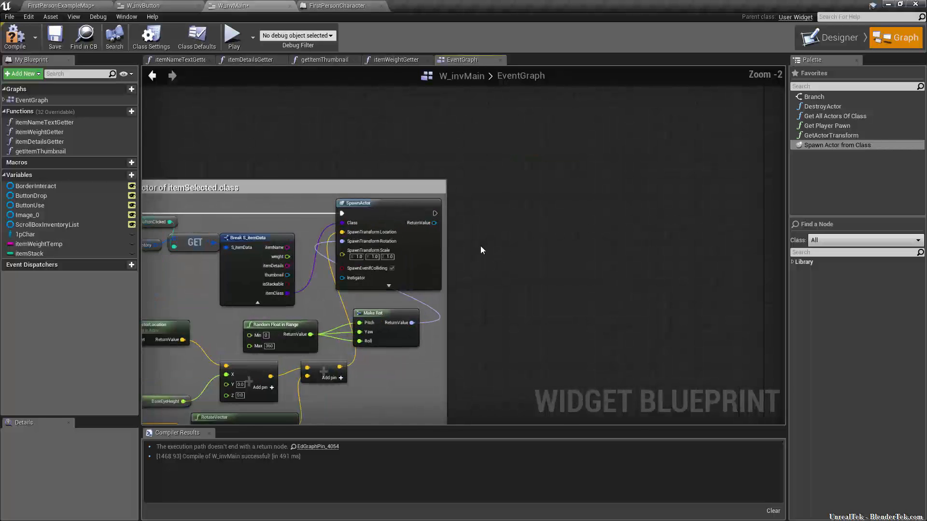
pyautogui.scroll(2, 482, 246)
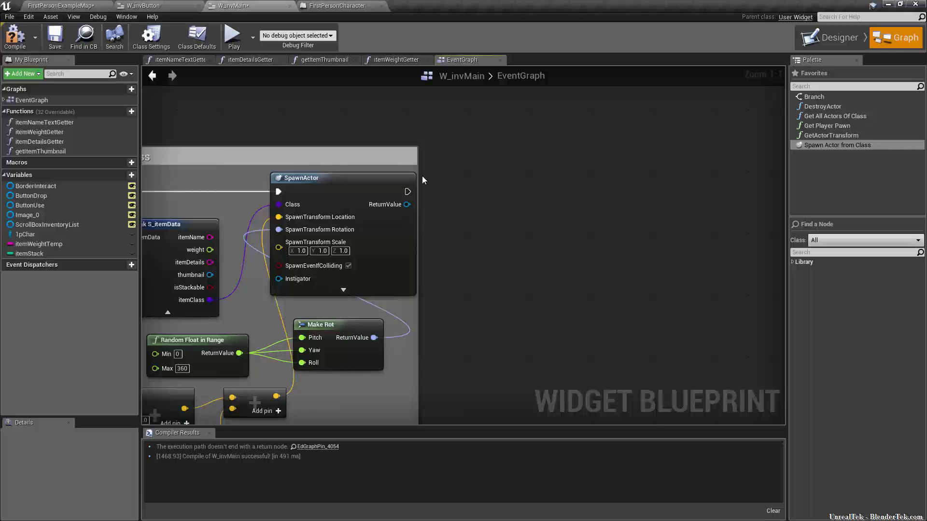
pyautogui.moveTo(407, 192); pyautogui.dragTo(482, 193)
pyautogui.write('remove')
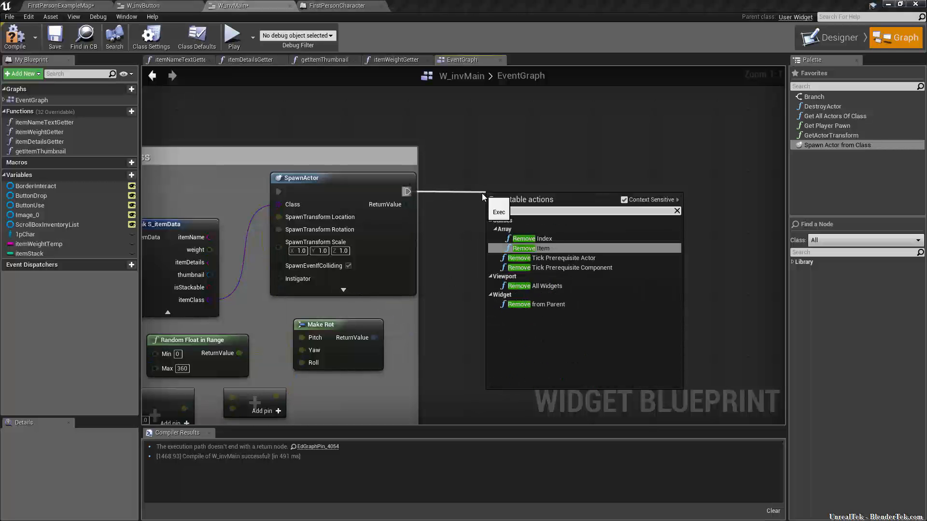
pyautogui.write(' index')
pyautogui.click(528, 240)
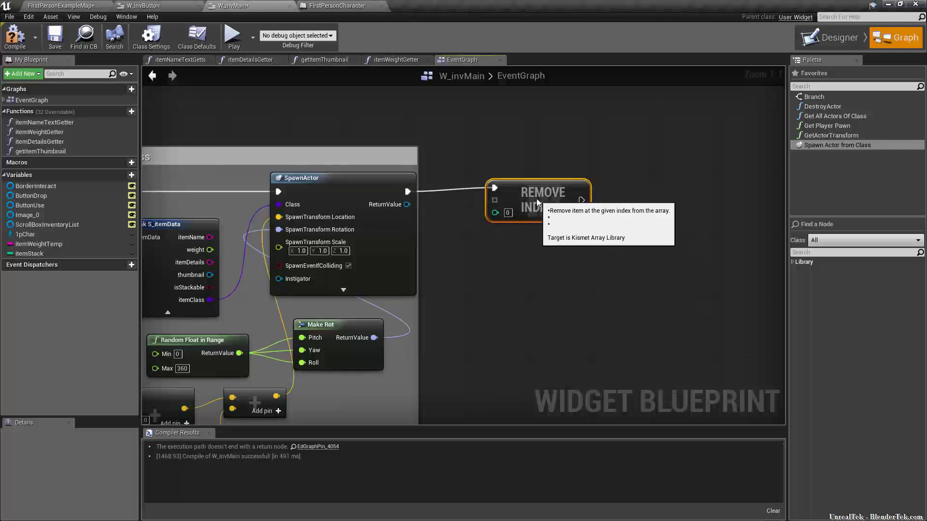
pyautogui.moveTo(537, 198); pyautogui.dragTo(537, 206)
# Connect the player character's inventory array to the array input of the Remove Index node
pyautogui.moveTo(468, 288); pyautogui.dragTo(667, 250, button='right')
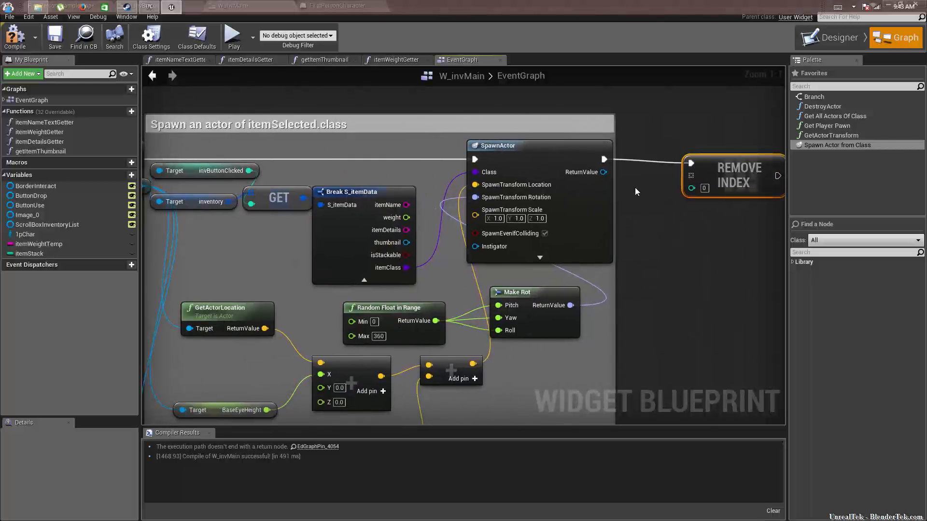
pyautogui.click(675, 182)
pyautogui.moveTo(690, 176); pyautogui.dragTo(227, 205)
# Add two reroute nodes to the inventory wire and route it above the comment box to Remove Index
pyautogui.doubleClick(431, 191)
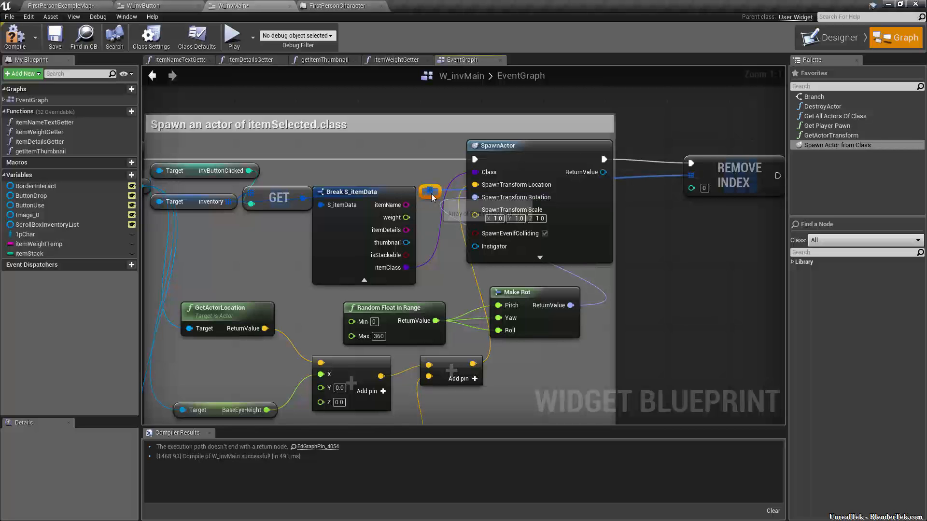
pyautogui.moveTo(431, 189); pyautogui.dragTo(341, 98)
pyautogui.doubleClick(628, 170)
pyautogui.moveTo(630, 170); pyautogui.dragTo(640, 83)
pyautogui.scroll(-1, 685, 265)
pyautogui.moveTo(703, 260); pyautogui.dragTo(609, 255, button='right')
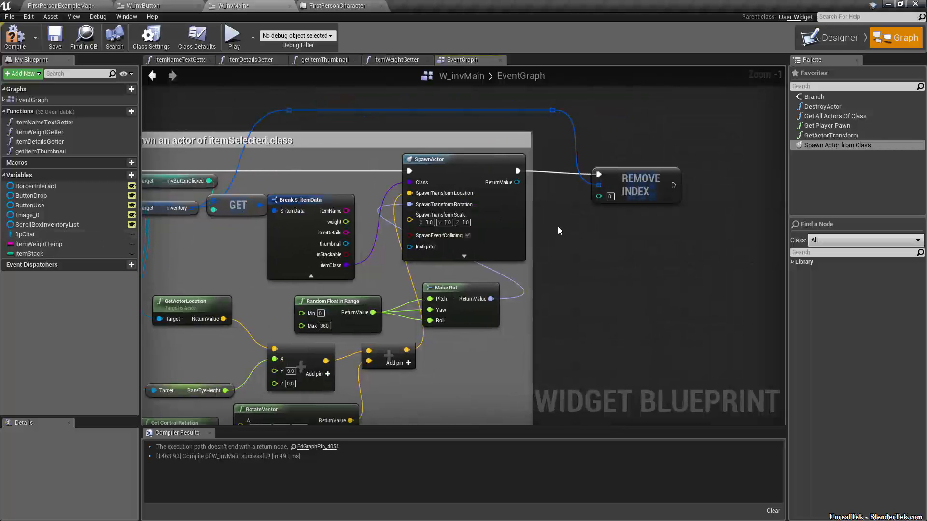
# Connect the invButtonClicked output to the index input of the Remove Index node
pyautogui.scroll(1, 641, 246)
pyautogui.moveTo(641, 245); pyautogui.dragTo(439, 310, button='right')
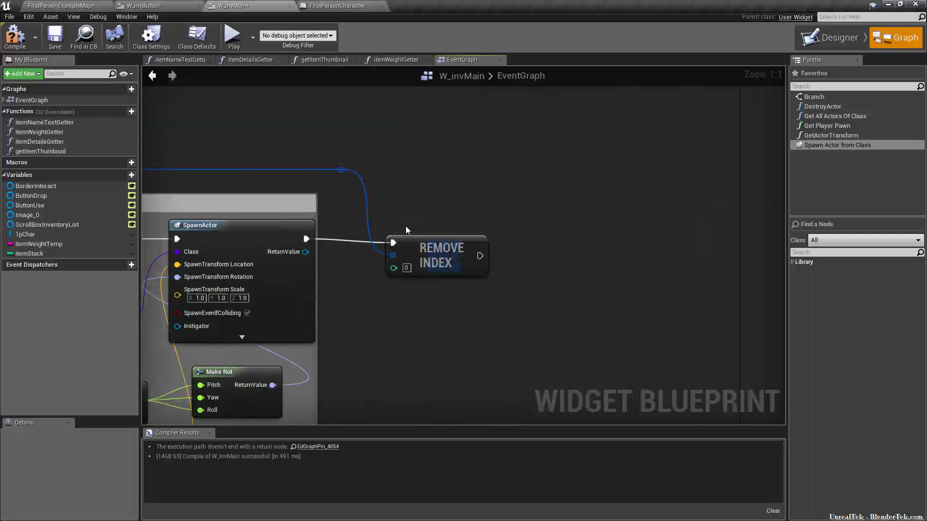
pyautogui.click(405, 240)
pyautogui.click(409, 269)
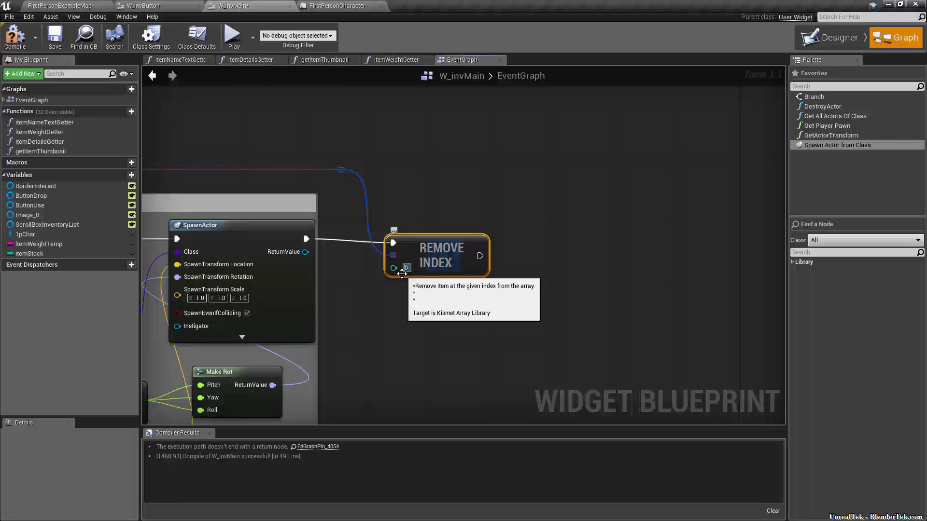
pyautogui.click(403, 290)
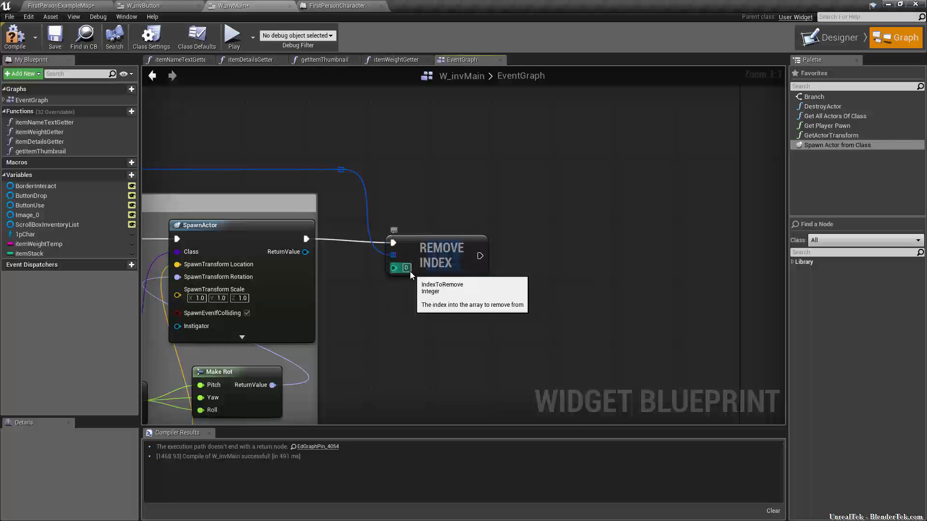
pyautogui.moveTo(374, 356); pyautogui.dragTo(691, 221, button='right')
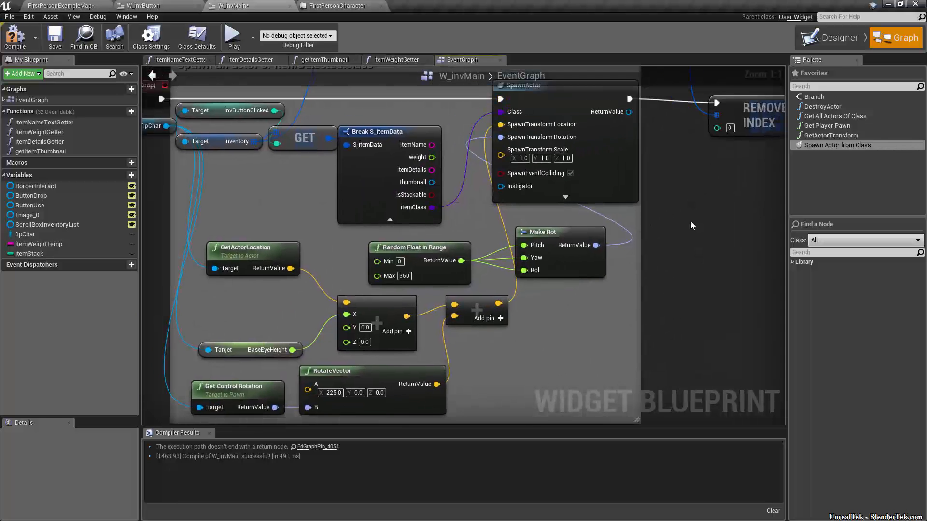
pyautogui.scroll(-1, 691, 221)
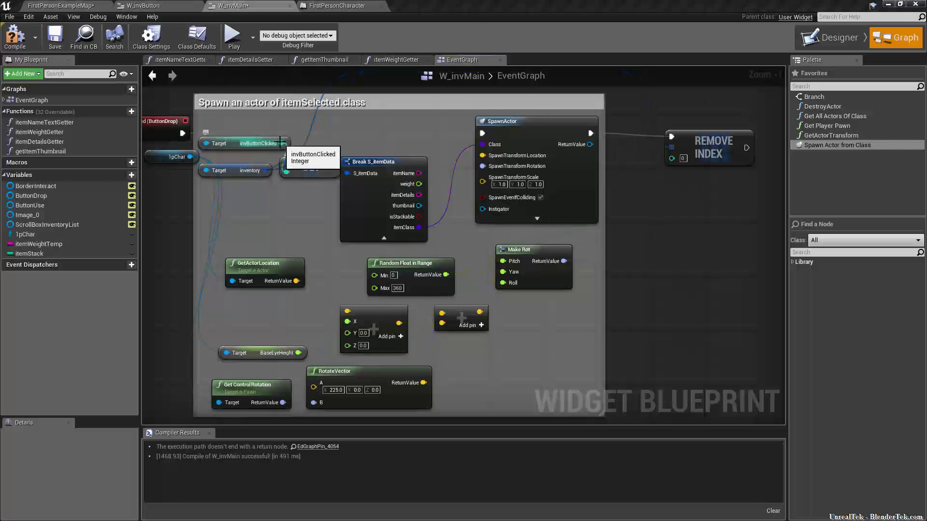
pyautogui.moveTo(281, 143); pyautogui.dragTo(672, 158)
pyautogui.moveTo(662, 202); pyautogui.dragTo(648, 251, button='right')
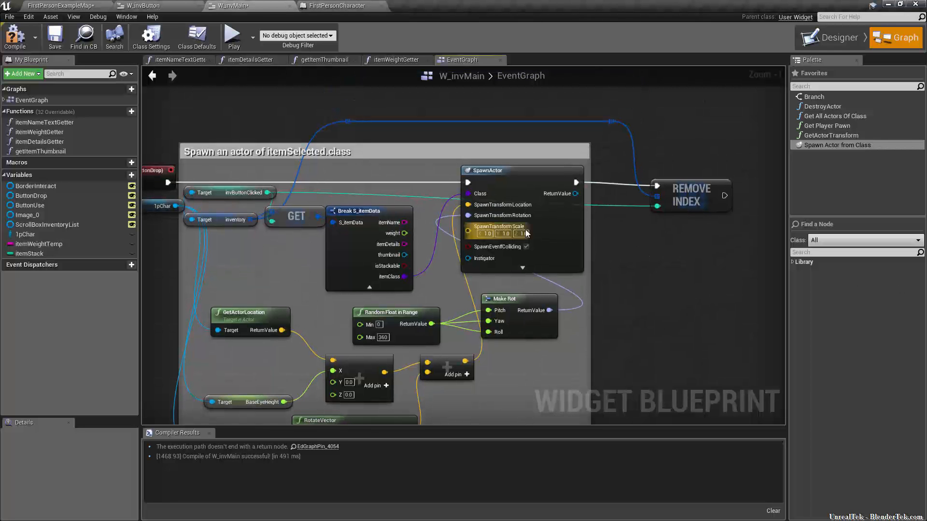
# Add a reroute node on the invButtonClicked wire between SpawnActor and Remove Index and place it closer to Remove Index
pyautogui.doubleClick(602, 205)
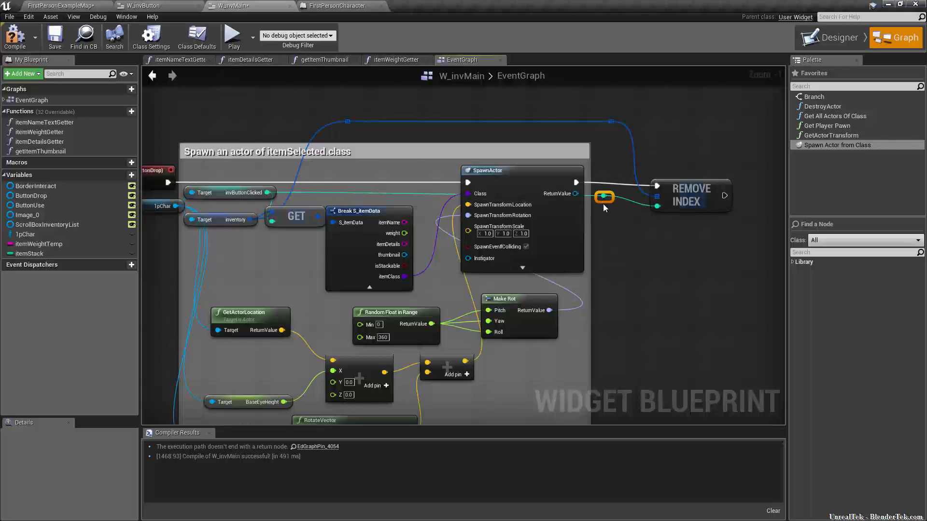
pyautogui.moveTo(604, 202); pyautogui.dragTo(630, 199)
pyautogui.click(627, 267)
# Enclose the Remove Index node and its reroute node in a comment reading "Remove dropped item from inv"
pyautogui.moveTo(746, 175); pyautogui.dragTo(603, 164, button='right')
pyautogui.moveTo(667, 109); pyautogui.dragTo(478, 394)
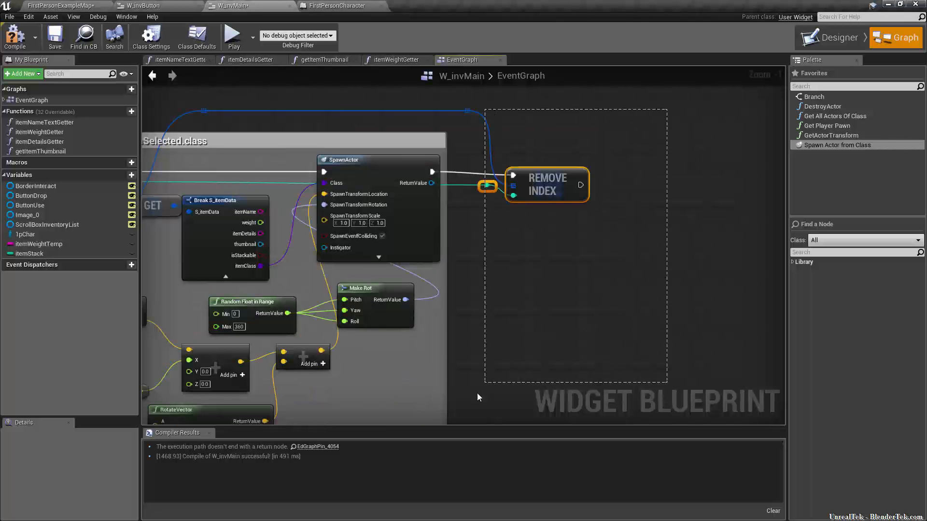
pyautogui.write('c')
pyautogui.write('Remov')
pyautogui.write('e sel')
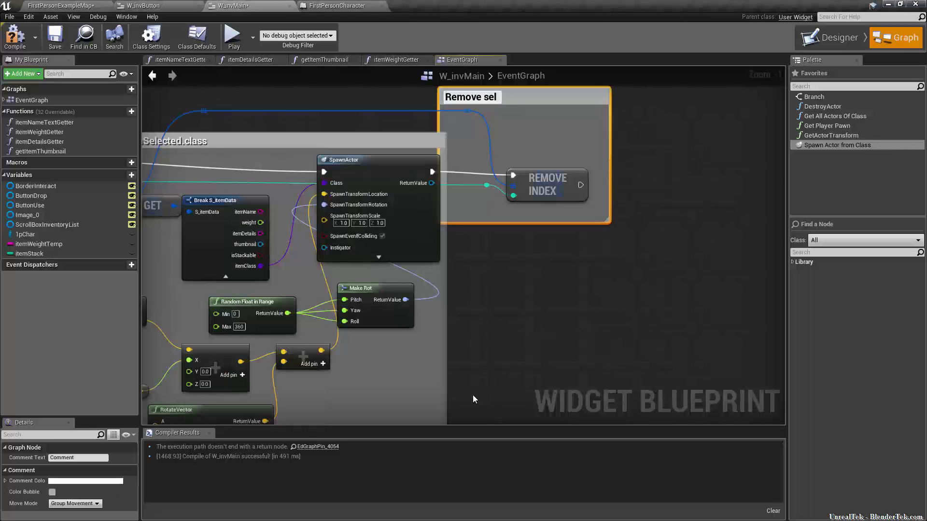
pyautogui.write('opepd')
pyautogui.press('BackSpace')
pyautogui.press('BackSpace')
pyautogui.press('BackSpace')
pyautogui.press('BackSpace')
pyautogui.write('ped item from inv')
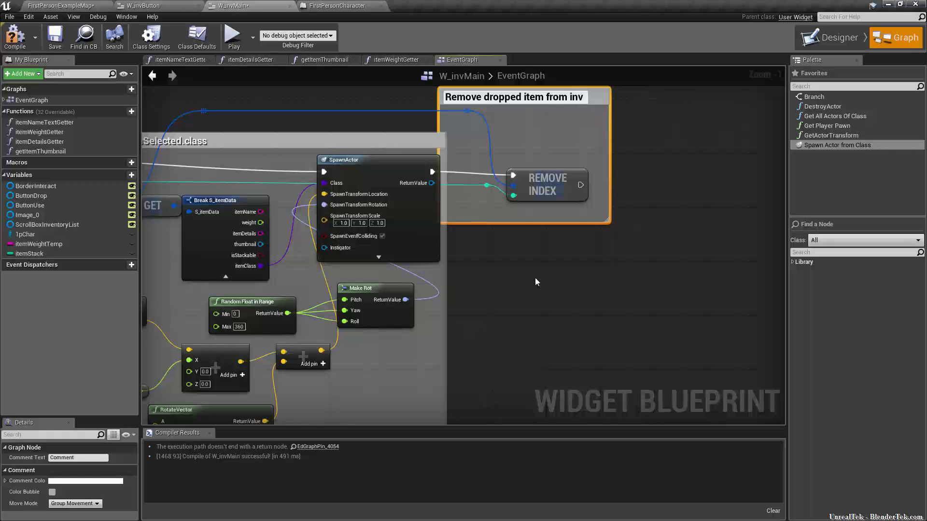
pyautogui.click(500, 303)
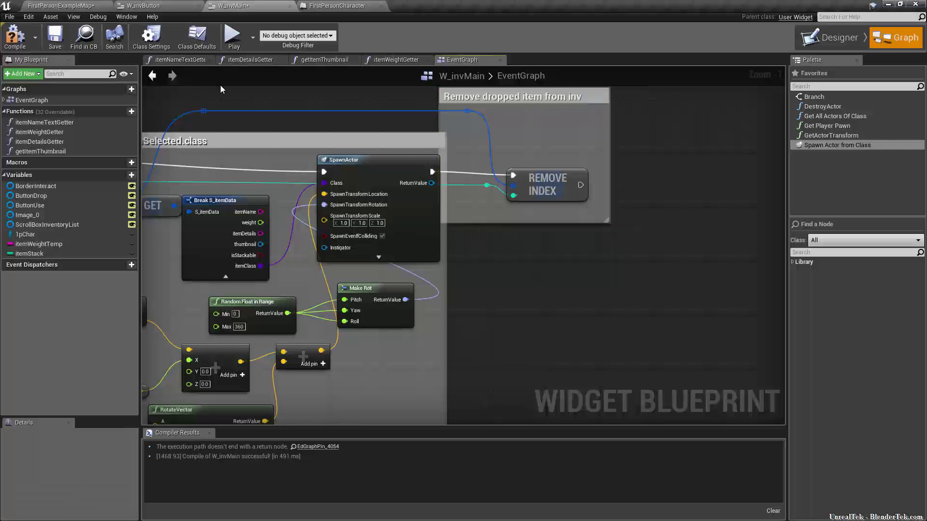
# Compile W_invMain, start the game preview, pick up a box and open the inventory
pyautogui.click(15, 36)
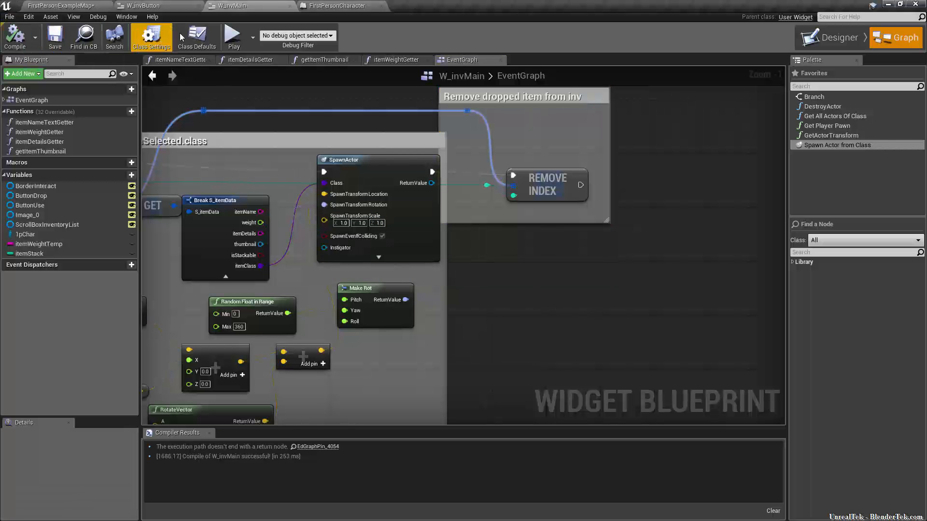
pyautogui.click(233, 34)
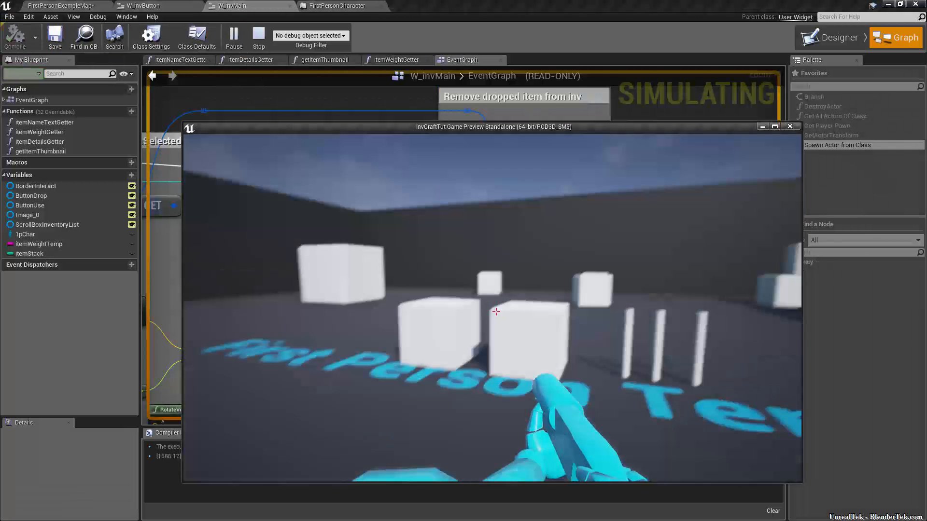
pyautogui.press('w')
pyautogui.press('e')
pyautogui.press('s')
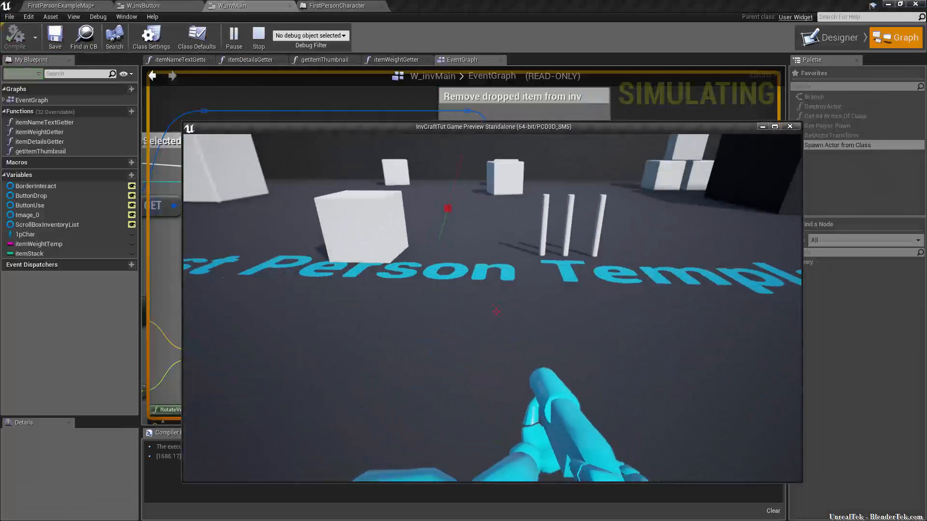
pyautogui.press('i')
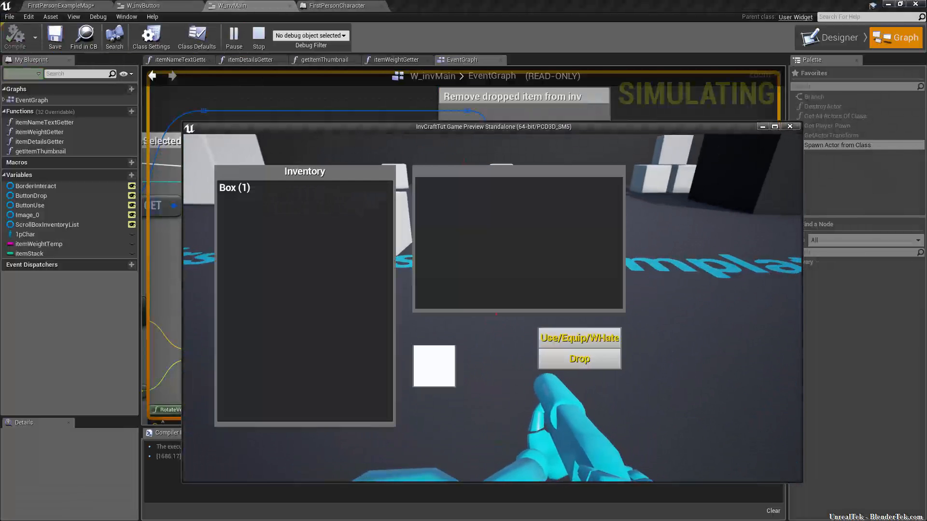
# Drop the Box item from the inventory, then close and reopen the inventory to check its list
pyautogui.click(231, 188)
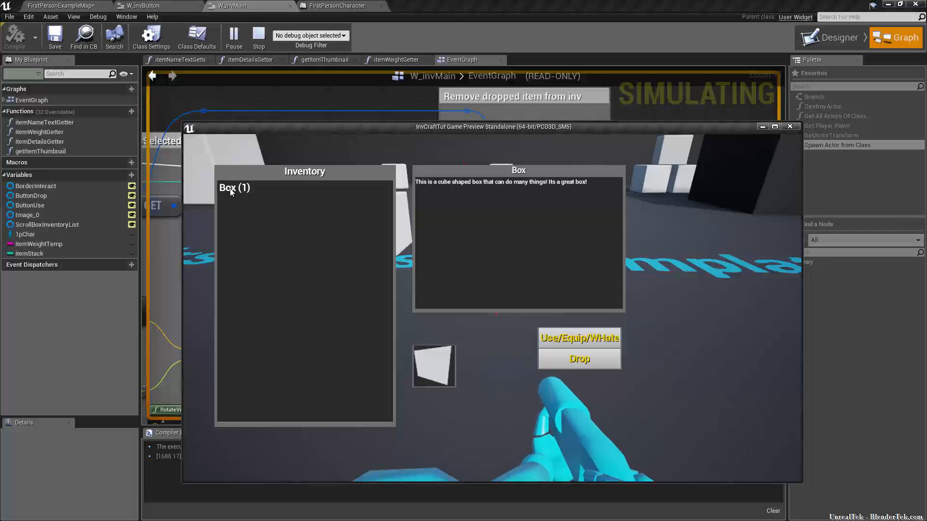
pyautogui.click(580, 362)
pyautogui.press('i')
pyautogui.press('i')
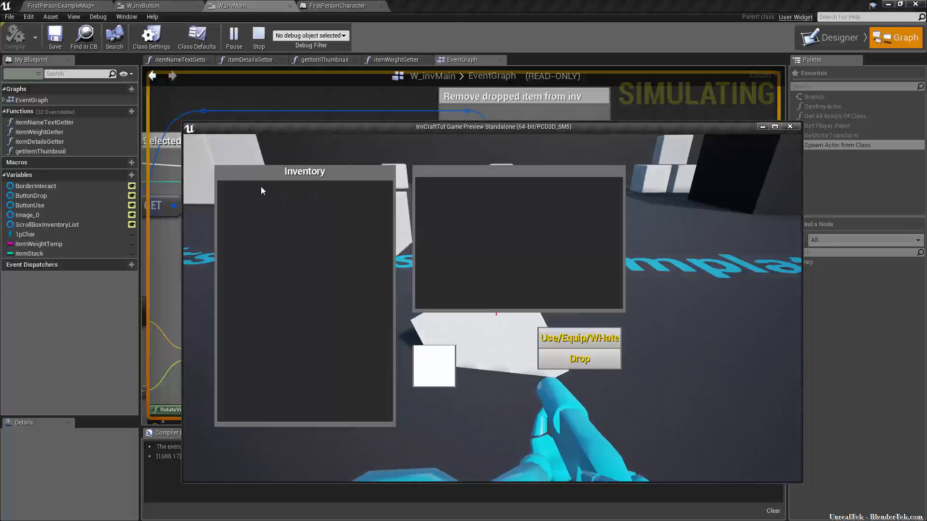
# Pick up the dropped box again, check the inventory list and end the game preview
pyautogui.press('i')
pyautogui.press('e')
pyautogui.press('i')
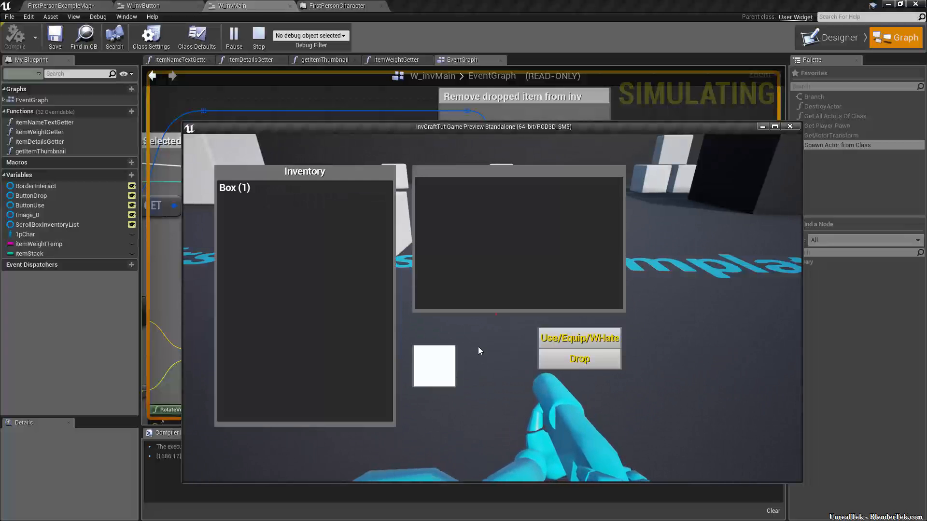
pyautogui.press('Escape')
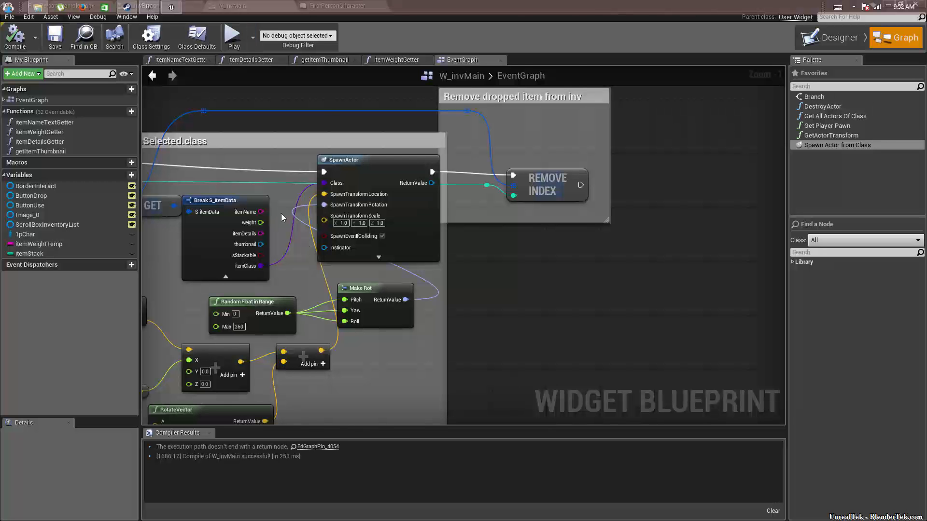
# Run the game preview again, pick up a box and try the inventory's Drop option with no item selected
pyautogui.click(232, 34)
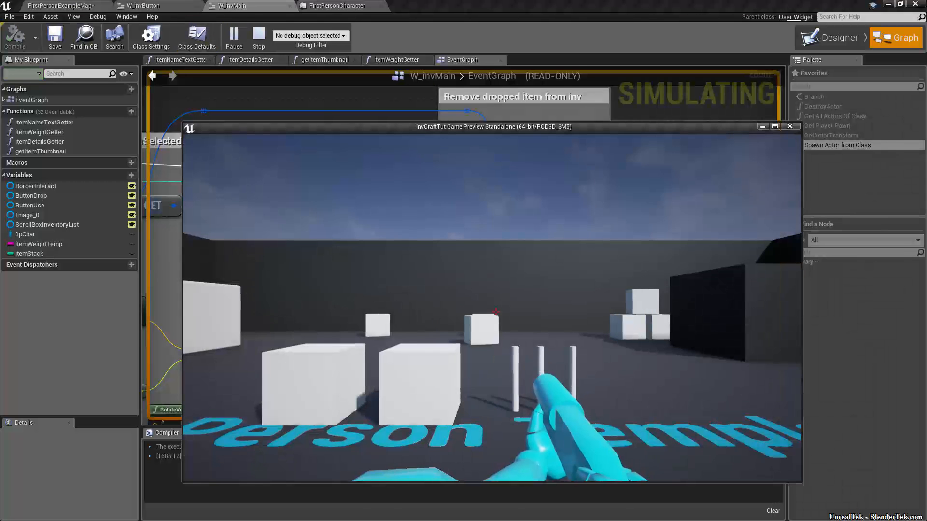
pyautogui.press('e')
pyautogui.press('s')
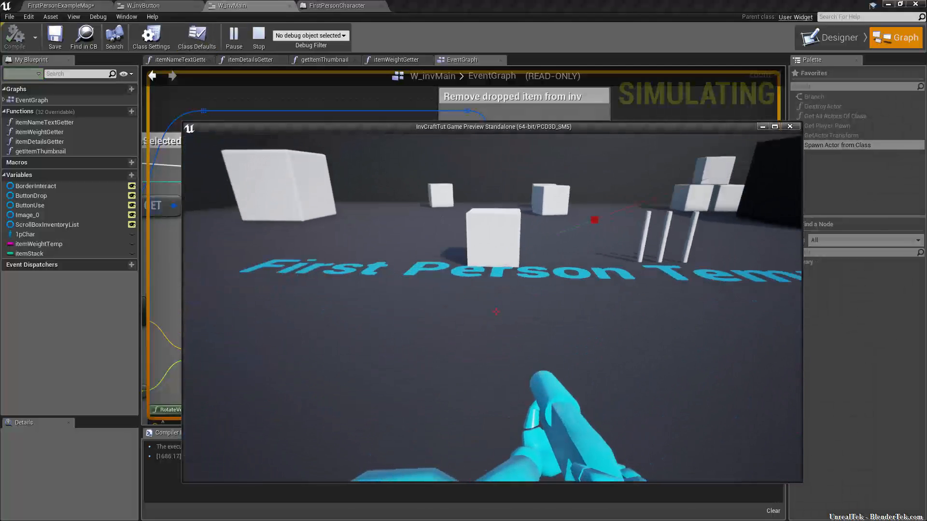
pyautogui.press('i')
pyautogui.click(558, 362)
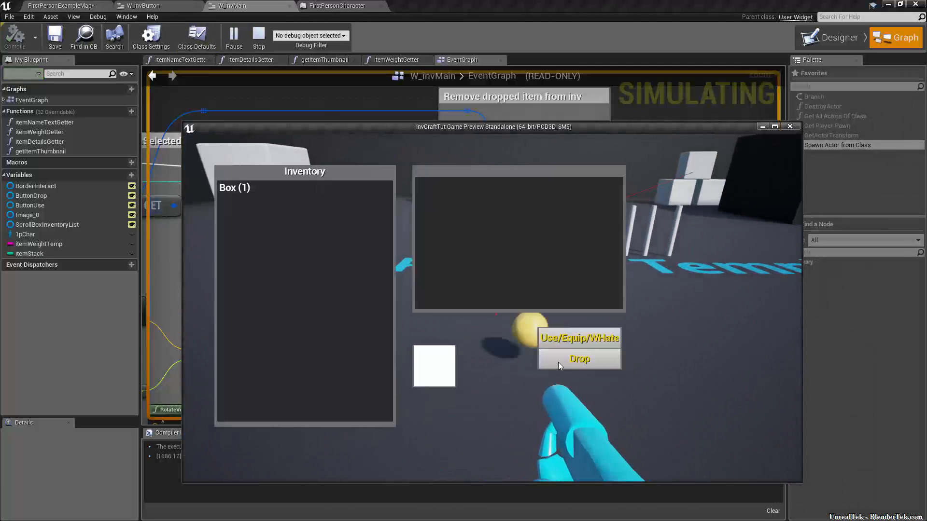
pyautogui.click(563, 360)
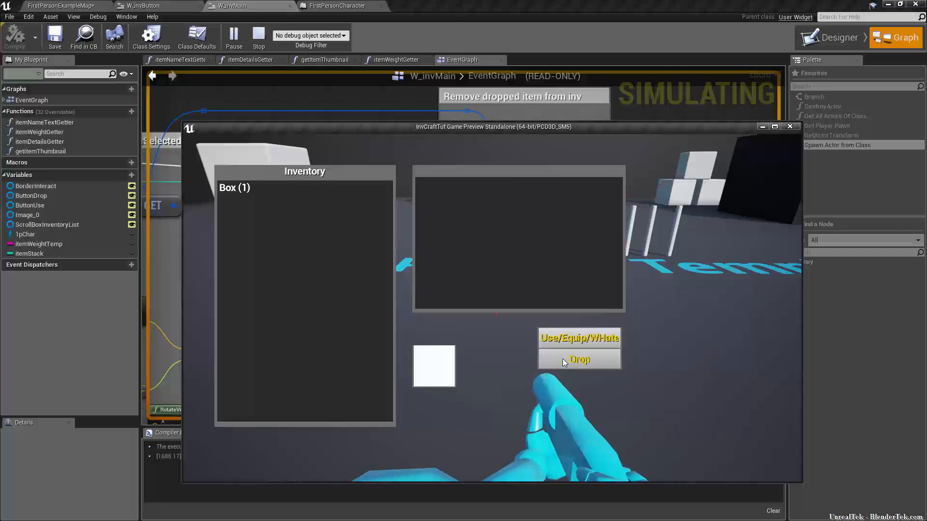
# Select the Box item in the inventory, drop it, close the inventory and end the preview
pyautogui.click(230, 189)
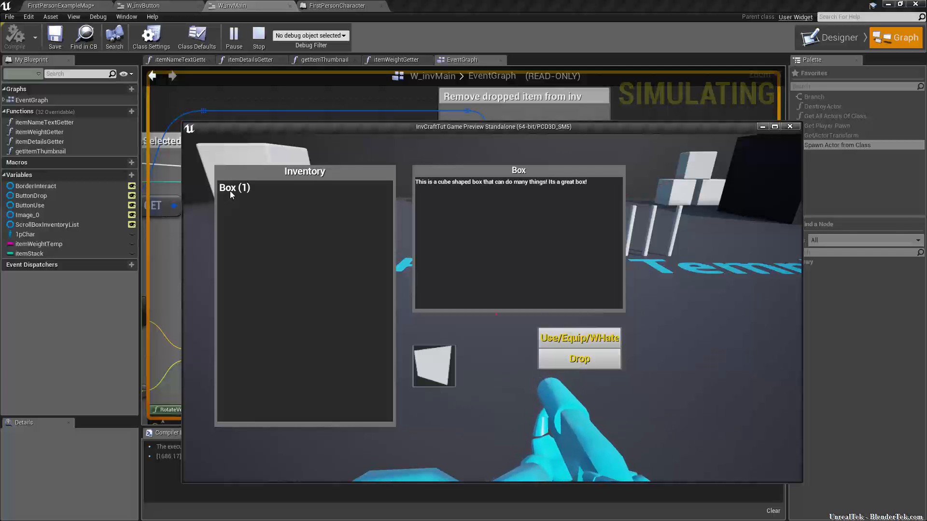
pyautogui.click(581, 361)
pyautogui.press('i')
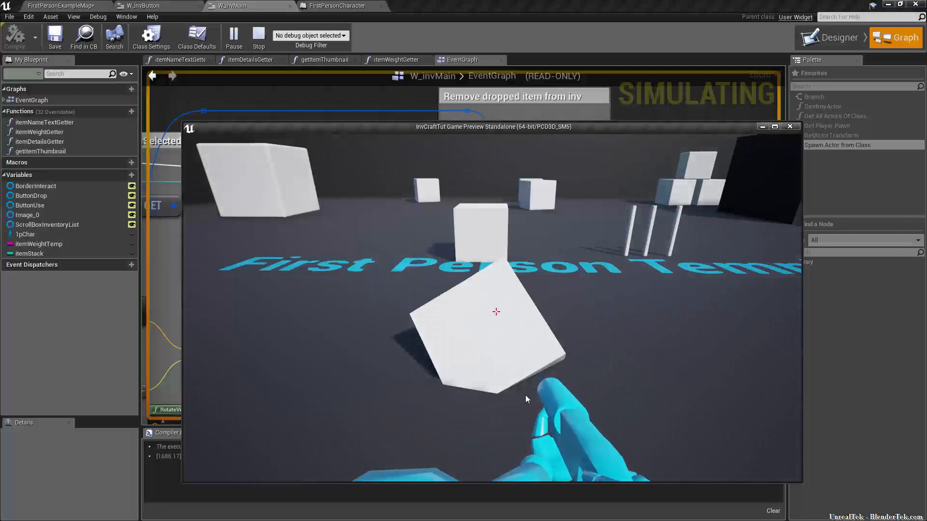
pyautogui.press('Escape')
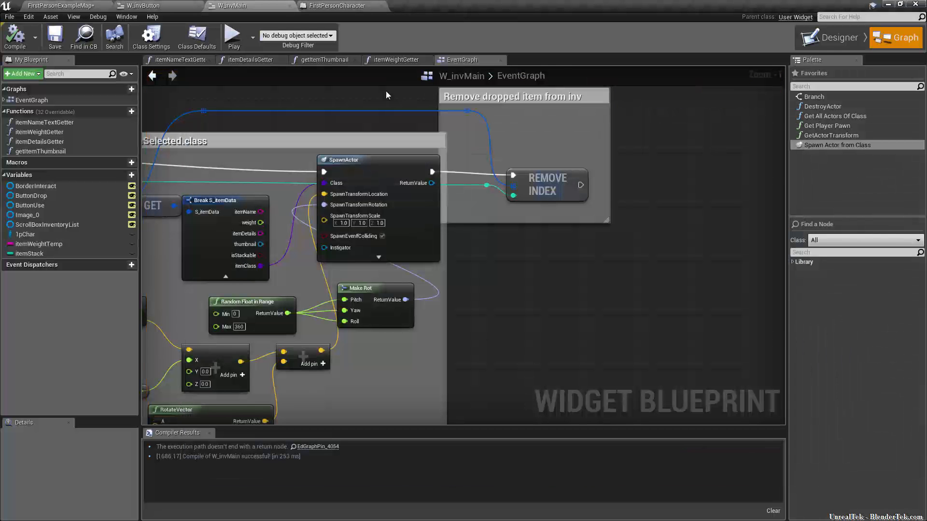
# Open the FirstPersonCharacter blueprint's event graph at the OpenInv input action in the Open/Close Inventory section
pyautogui.moveTo(541, 221); pyautogui.dragTo(390, 263, button='right')
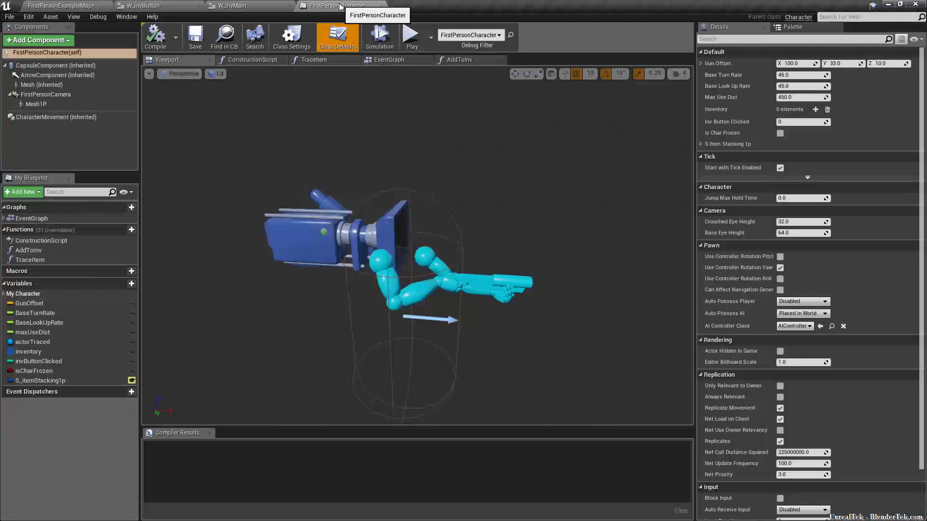
pyautogui.click(359, 5)
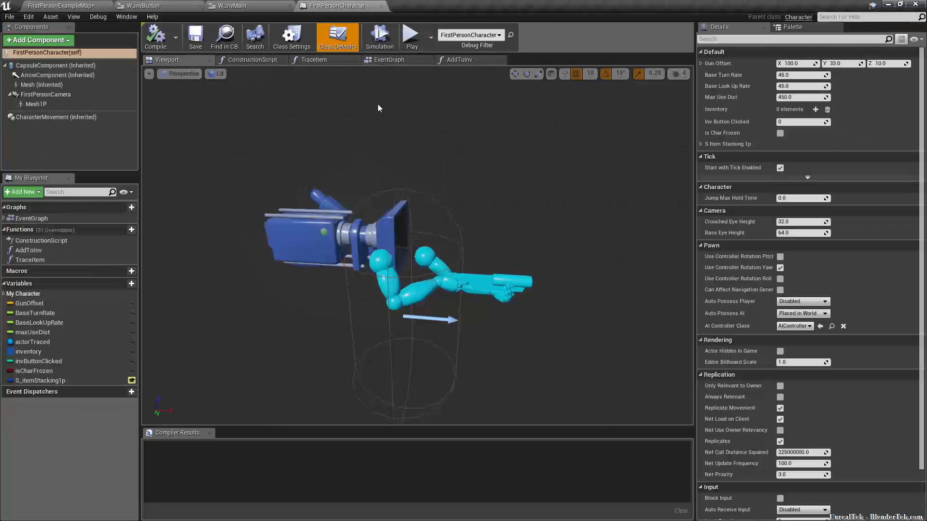
pyautogui.click(403, 61)
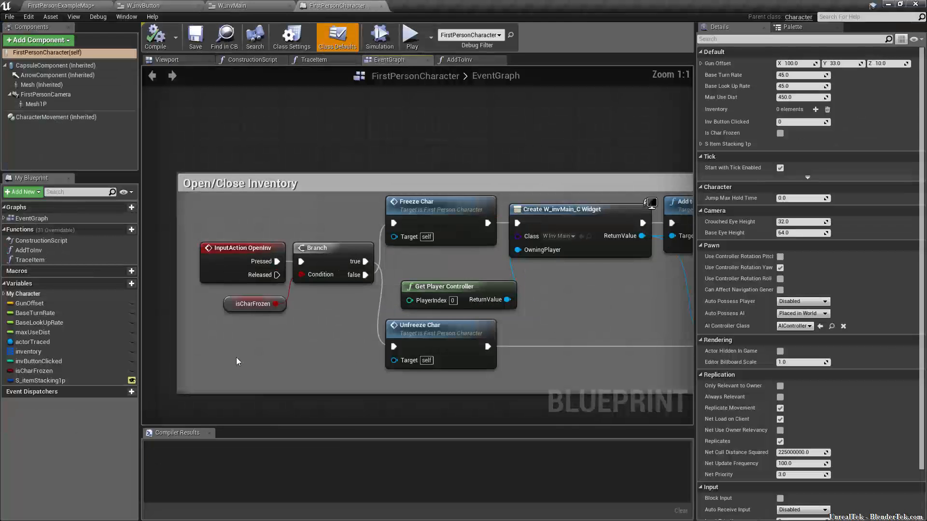
pyautogui.scroll(3, 237, 362)
pyautogui.click(305, 268)
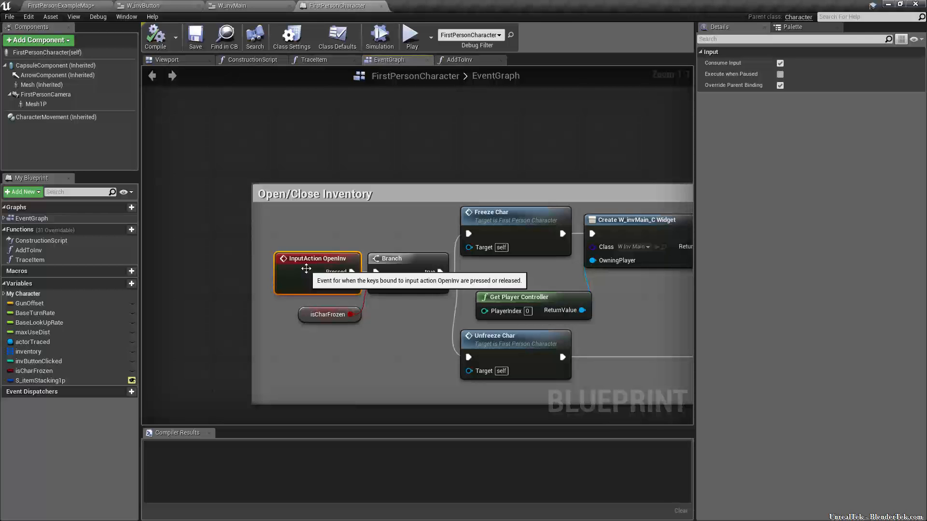
# Add a custom event named ToggleInv above the OpenInv input action and connect its execution output to the Branch node
pyautogui.rightClick(280, 217)
pyautogui.write('crea')
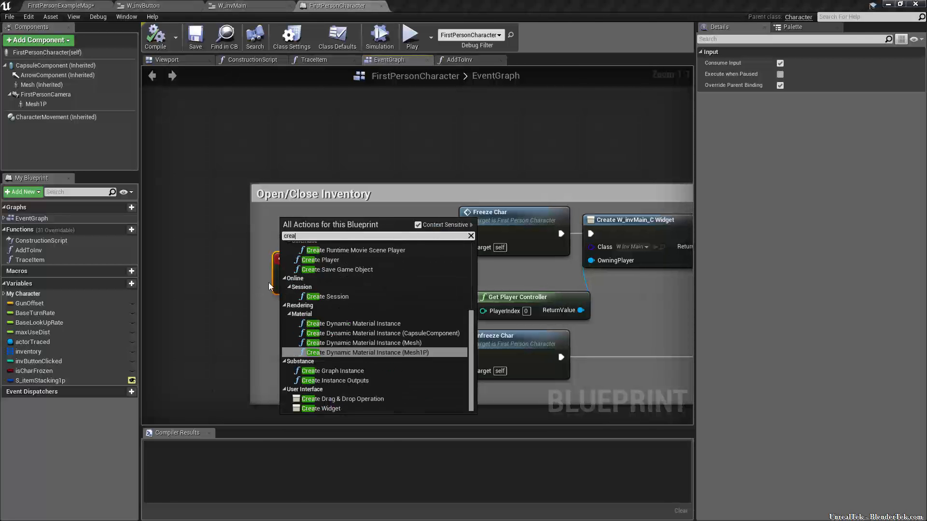
pyautogui.write('te cust')
pyautogui.press('BackSpace')
pyautogui.press('BackSpace')
pyautogui.press('BackSpace')
pyautogui.press('BackSpace')
pyautogui.press('BackSpace')
pyautogui.press('BackSpace')
pyautogui.press('BackSpace')
pyautogui.press('BackSpace')
pyautogui.press('BackSpace')
pyautogui.press('BackSpace')
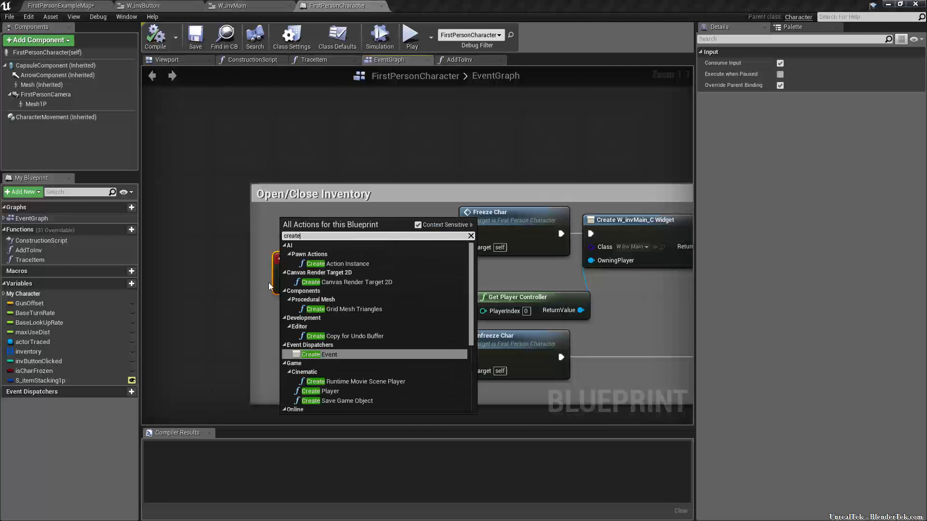
pyautogui.write('ustom event')
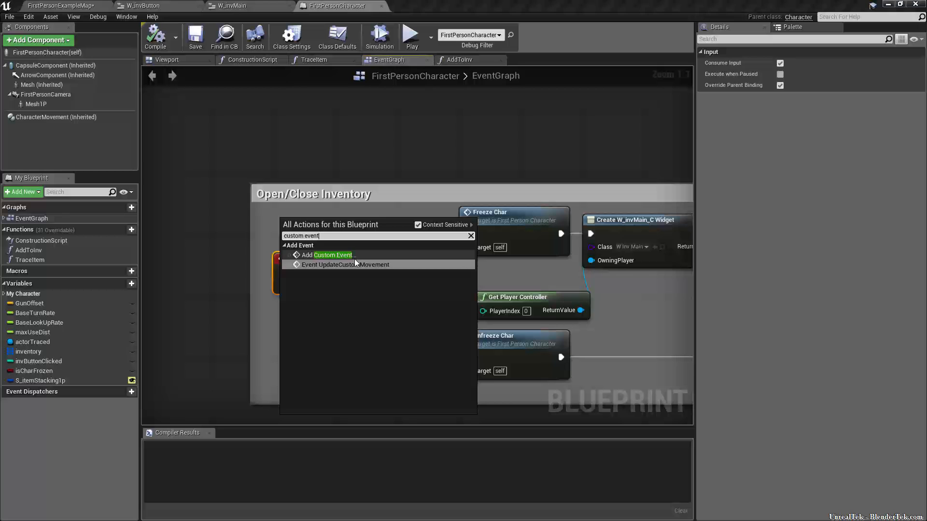
pyautogui.click(353, 255)
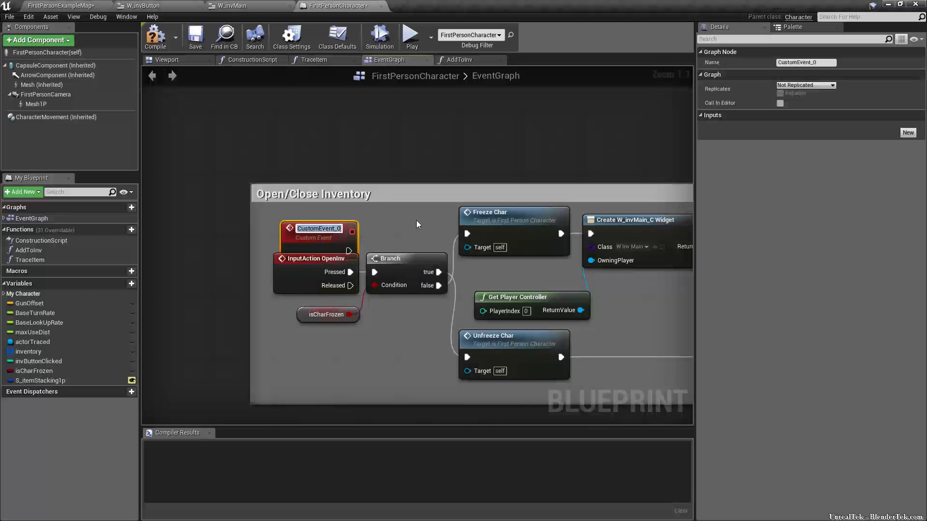
pyautogui.write('ToggleInv')
pyautogui.moveTo(335, 247); pyautogui.dragTo(374, 272)
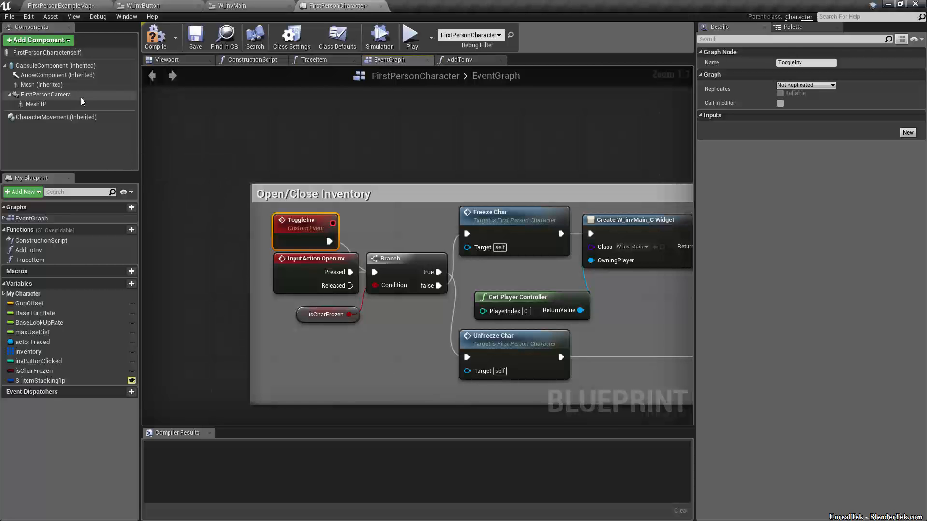
# Compile and save the FirstPersonCharacter blueprint and return to the W_invMain event graph
pyautogui.click(160, 41)
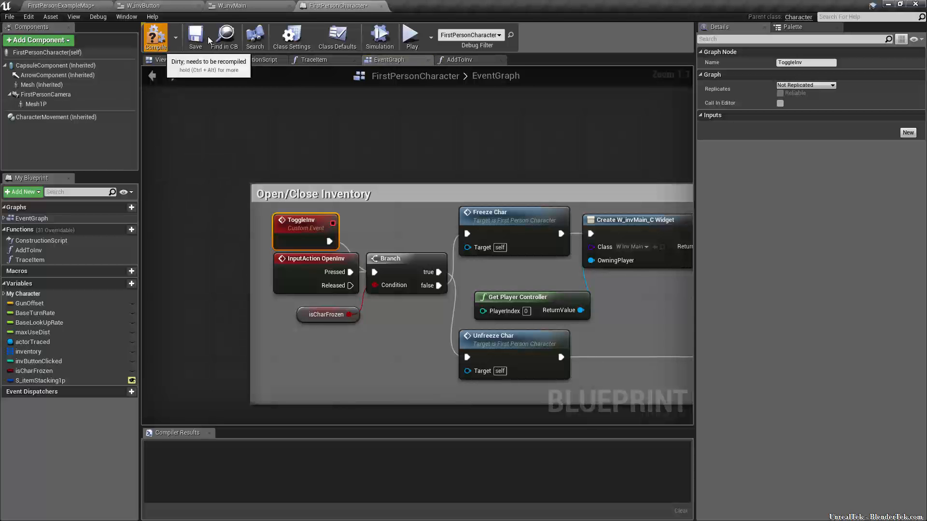
pyautogui.click(248, 6)
pyautogui.click(144, 6)
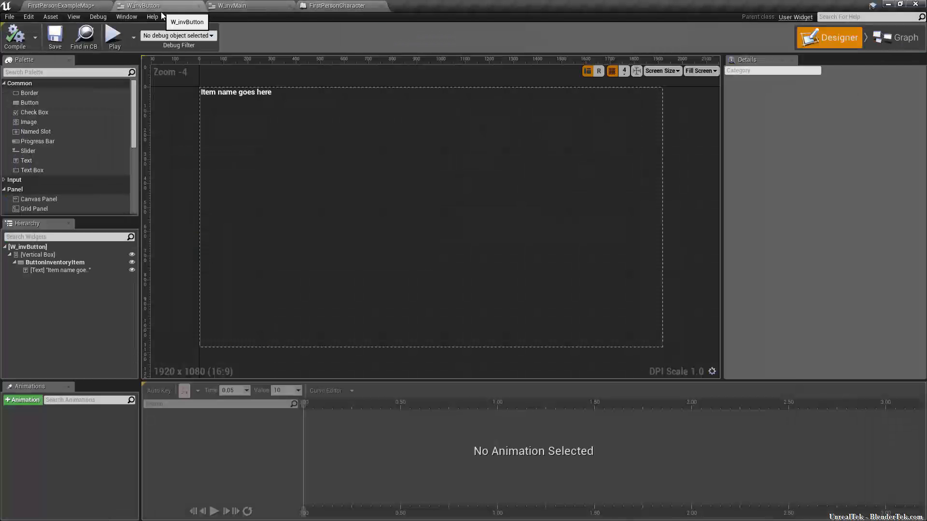
pyautogui.click(212, 7)
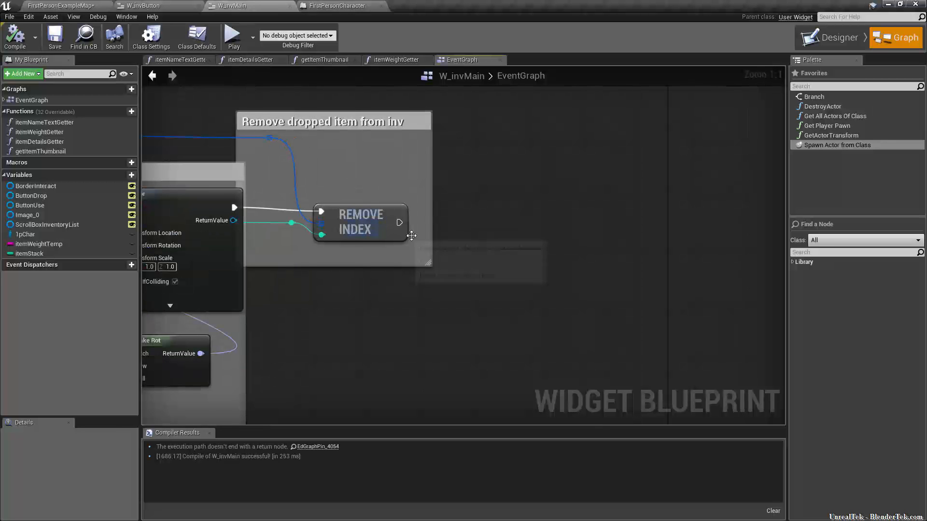
# Add a Toggle Inv call targeting the 1pChar variable and connect it to the Remove Index node's execution output
pyautogui.moveTo(34, 237); pyautogui.dragTo(476, 308)
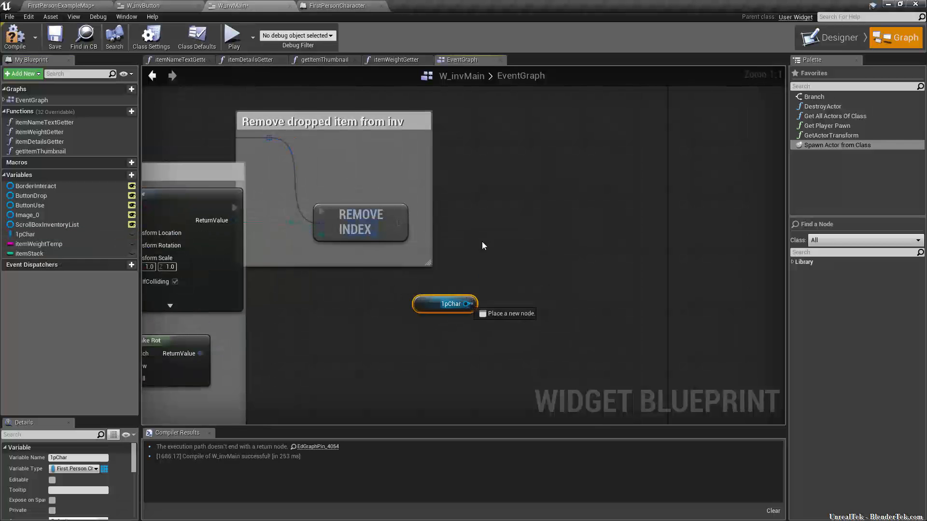
pyautogui.moveTo(482, 242); pyautogui.dragTo(484, 226)
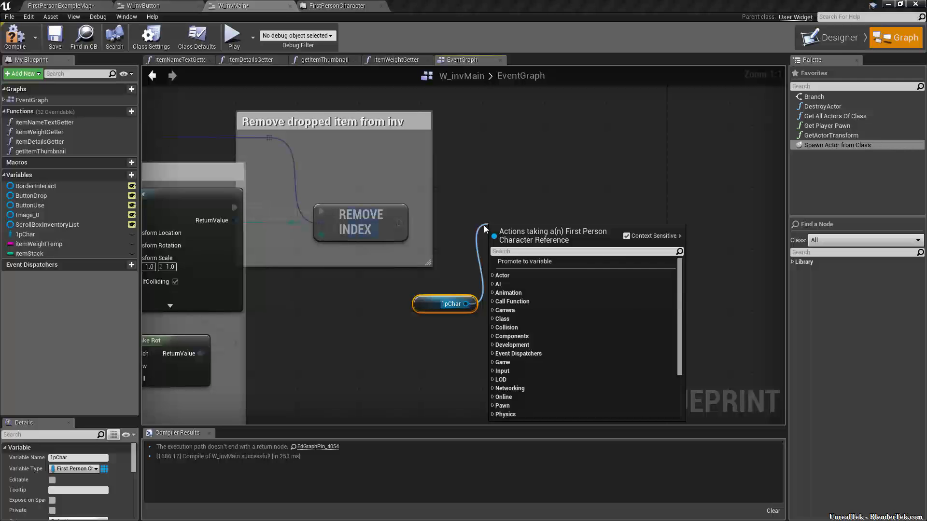
pyautogui.write('toggle')
pyautogui.click(557, 269)
# Group the Toggle Inv and 1pChar nodes in a comment titled "Close inventory when dropped" and tidy its layout clear of the Remove Index node
pyautogui.moveTo(686, 107); pyautogui.dragTo(457, 354)
pyautogui.write('cClose inventory')
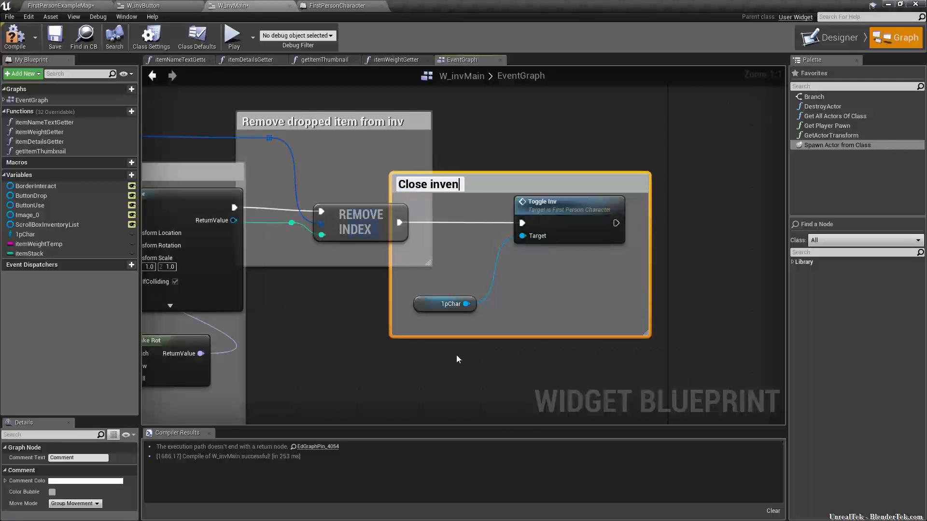
pyautogui.write(' when dropped')
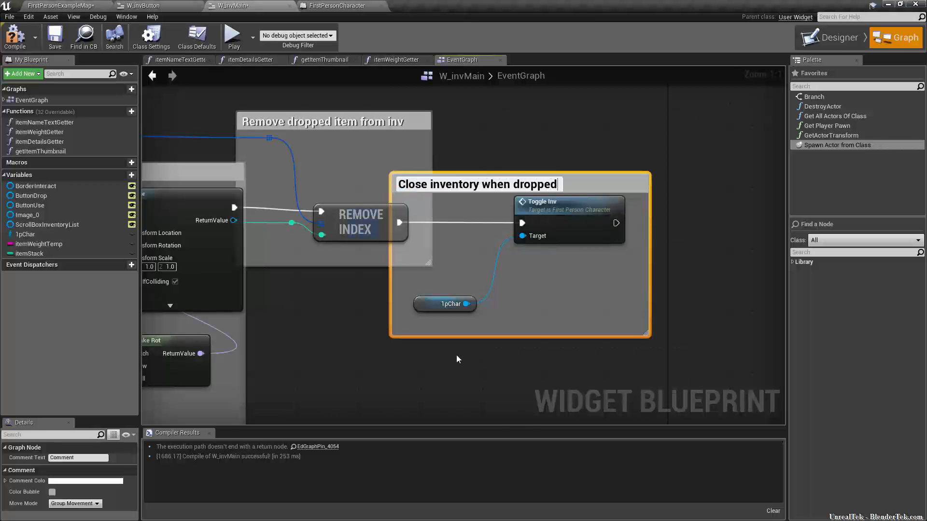
pyautogui.click(457, 357)
pyautogui.moveTo(444, 305); pyautogui.dragTo(530, 312)
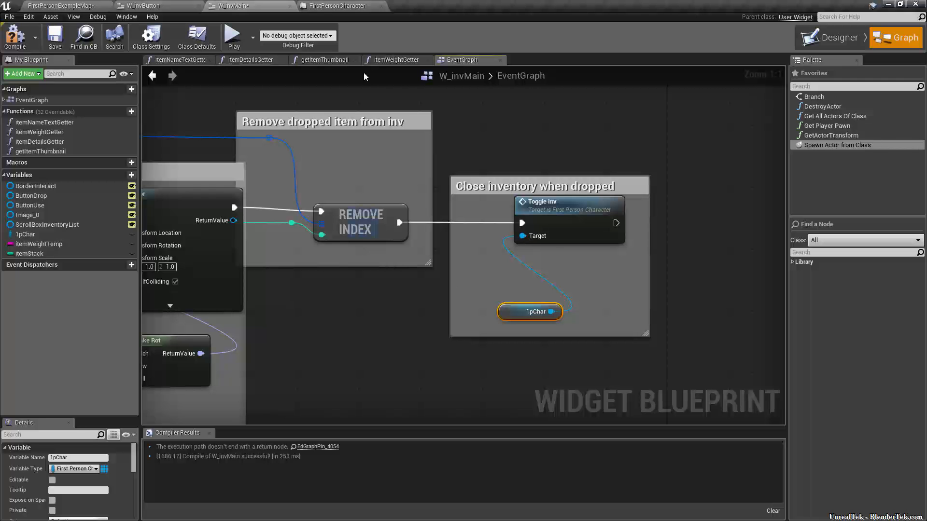
pyautogui.moveTo(514, 176); pyautogui.dragTo(515, 162)
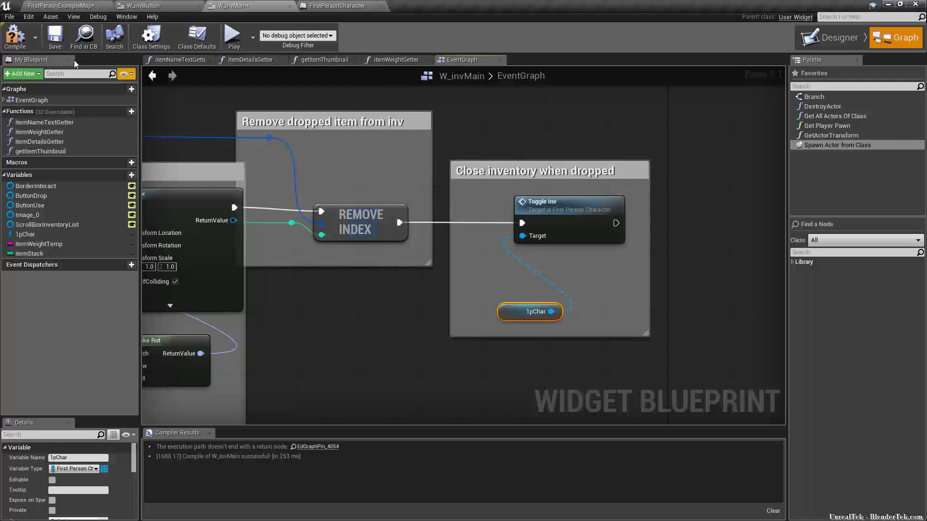
# Compile and save W_invMain, and test dropping a picked-up Box from the inventory in the game preview
pyautogui.click(15, 36)
pyautogui.click(54, 36)
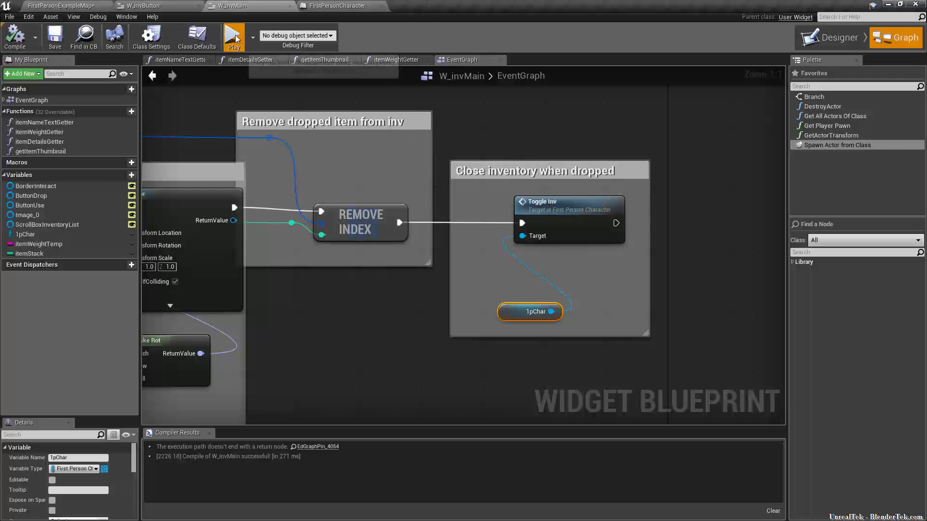
pyautogui.click(234, 38)
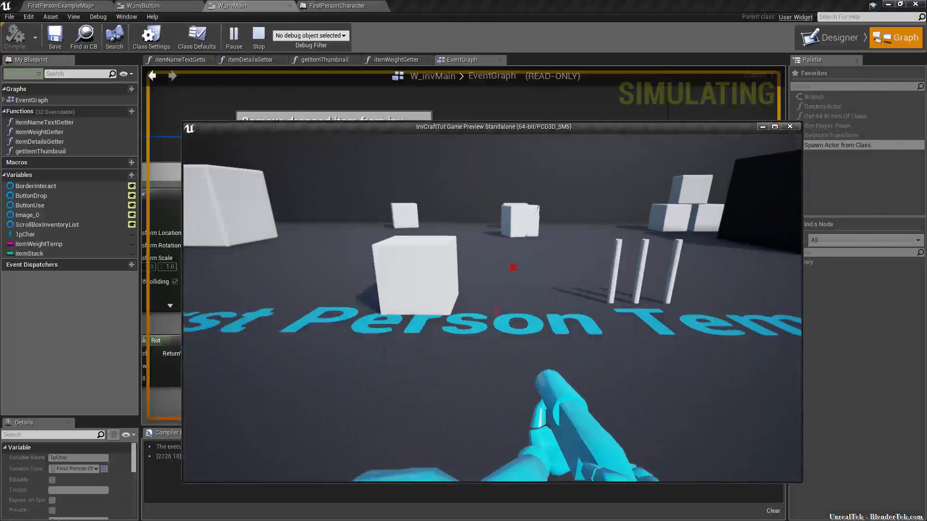
pyautogui.press('s')
pyautogui.press('i')
pyautogui.click(260, 187)
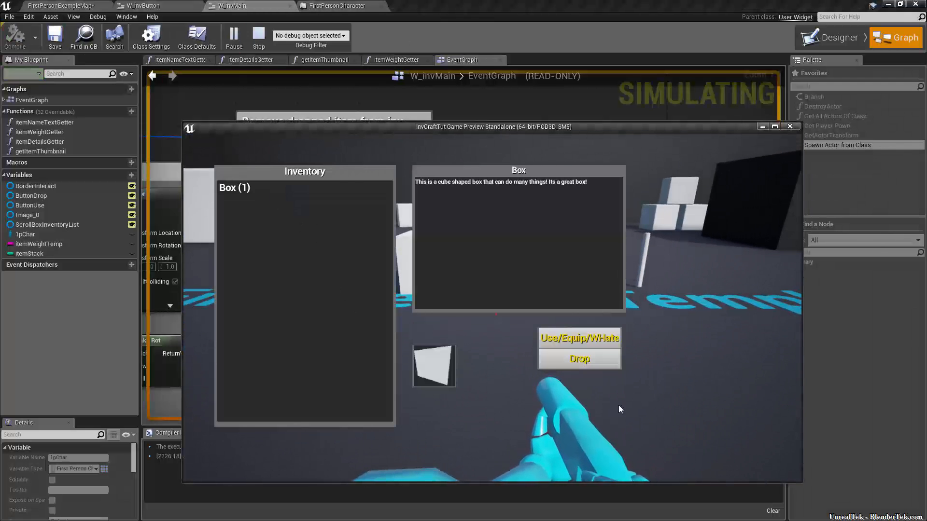
pyautogui.click(570, 358)
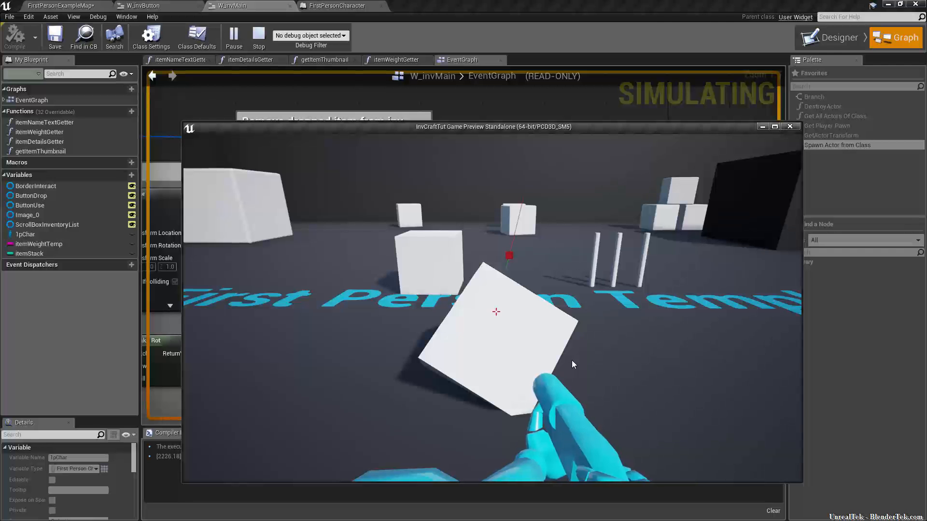
pyautogui.press('Escape')
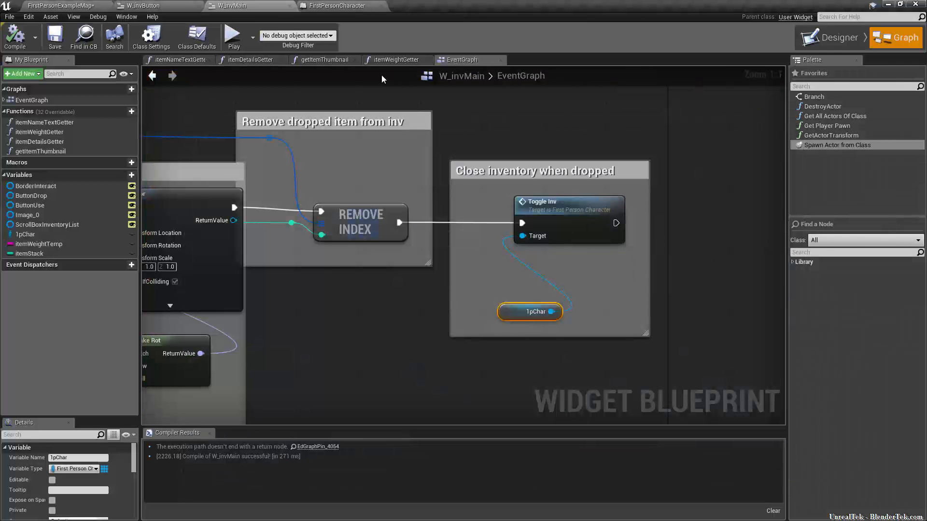
# Select the Use/Equip button (ButtonUse) in the widget layout and add an OnClicked event for it
pyautogui.click(831, 38)
pyautogui.scroll(7, 548, 338)
pyautogui.click(414, 259)
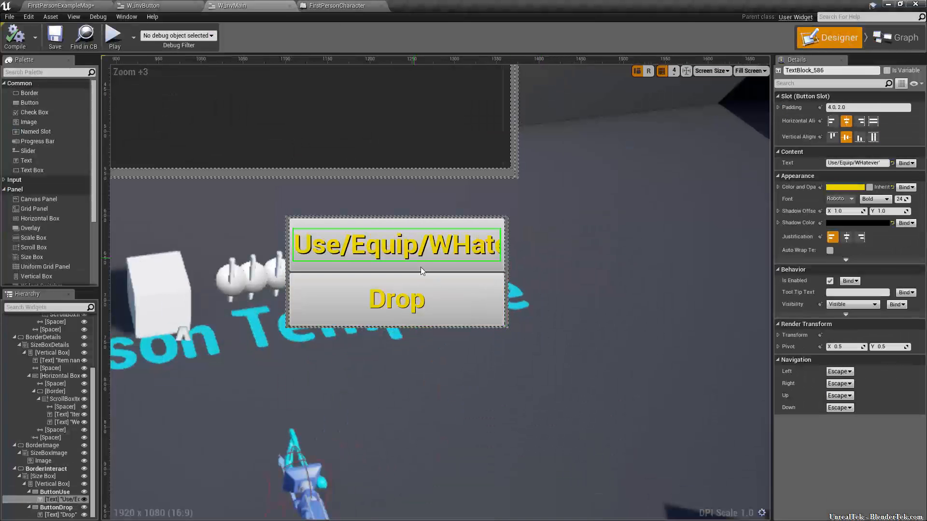
pyautogui.click(426, 268)
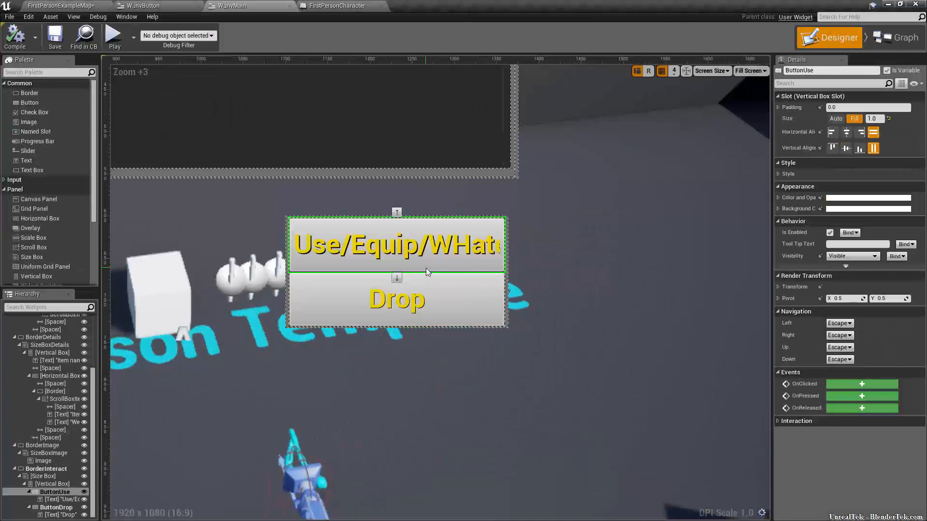
pyautogui.click(854, 384)
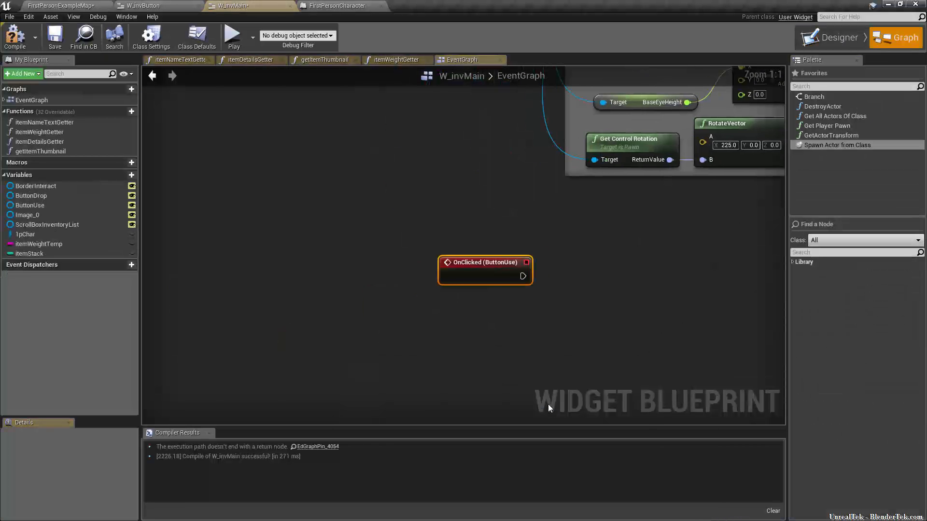
# Enclose all the item-dropping nodes in a comment titled "Drop current selected item //Drop button//"
pyautogui.scroll(-6, 429, 283)
pyautogui.moveTo(327, 303); pyautogui.dragTo(387, 346)
pyautogui.moveTo(729, 118); pyautogui.dragTo(743, 138, button='right')
pyautogui.moveTo(744, 134); pyautogui.dragTo(305, 347)
pyautogui.write('c')
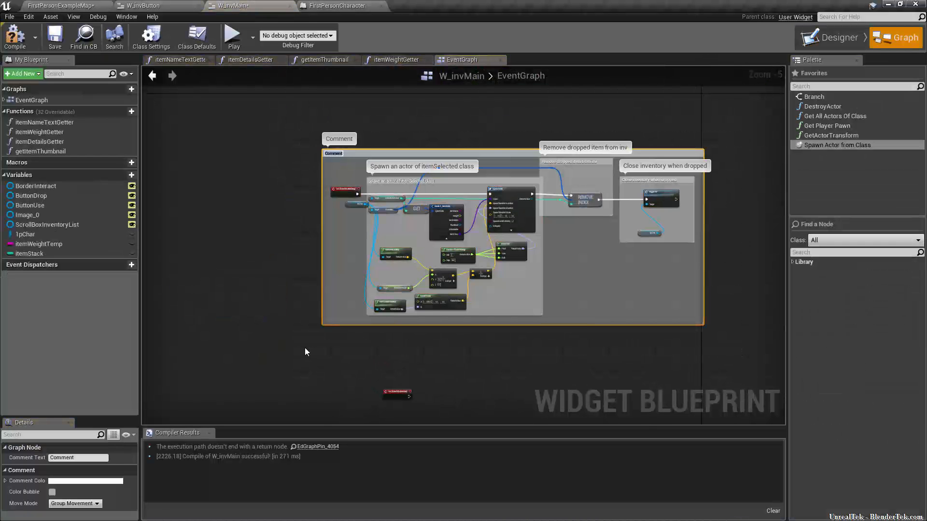
pyautogui.write('Drop')
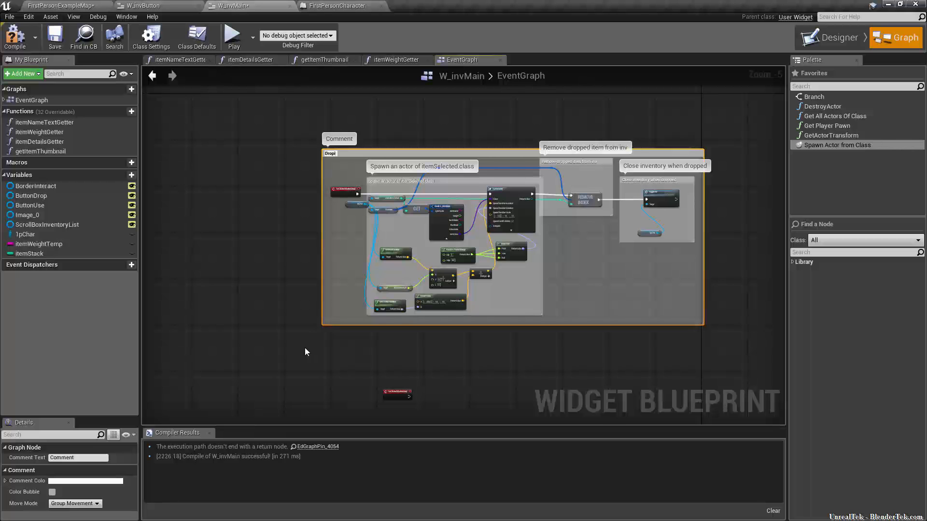
pyautogui.write(' current selected item')
pyautogui.scroll(1, 305, 348)
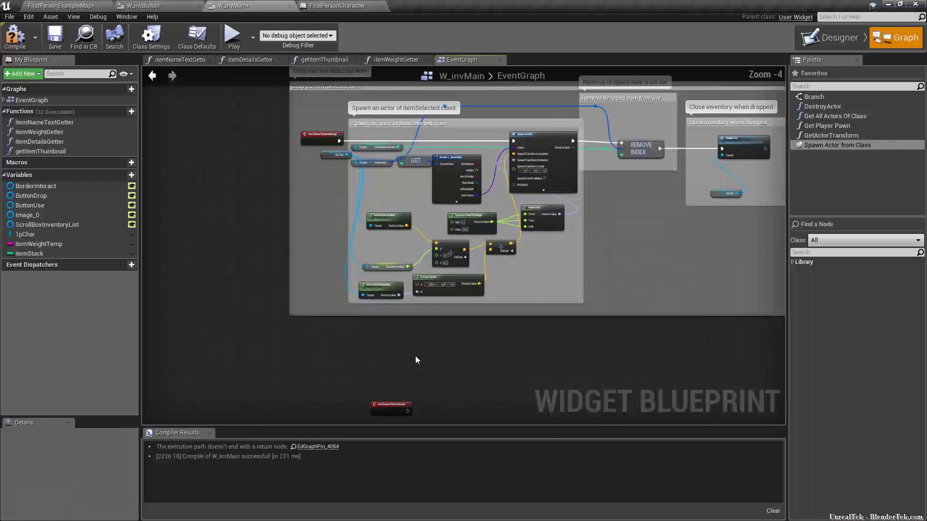
pyautogui.scroll(-2, 415, 356)
pyautogui.press('Right')
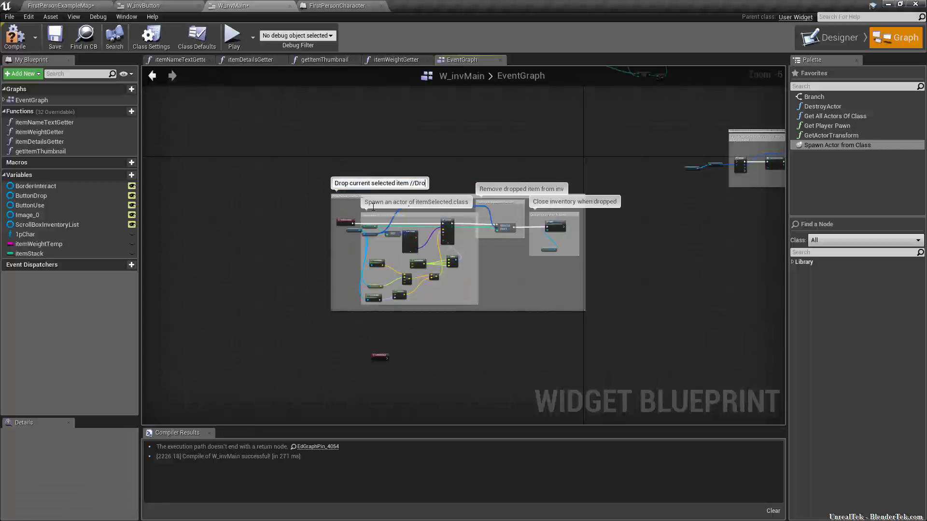
pyautogui.write('//')
# Move the OnClicked (ButtonUse) event into line with the drop event, below the drop comment
pyautogui.moveTo(374, 360); pyautogui.dragTo(339, 349)
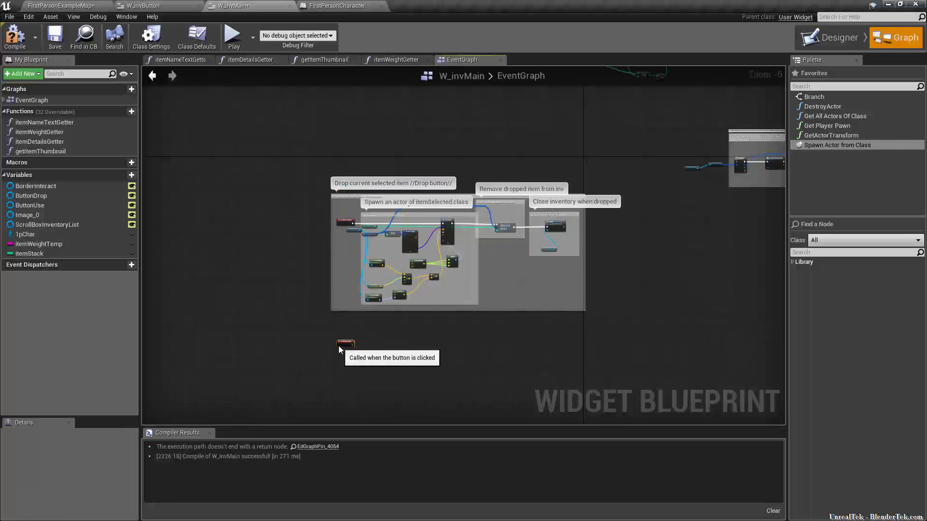
pyautogui.scroll(6, 339, 349)
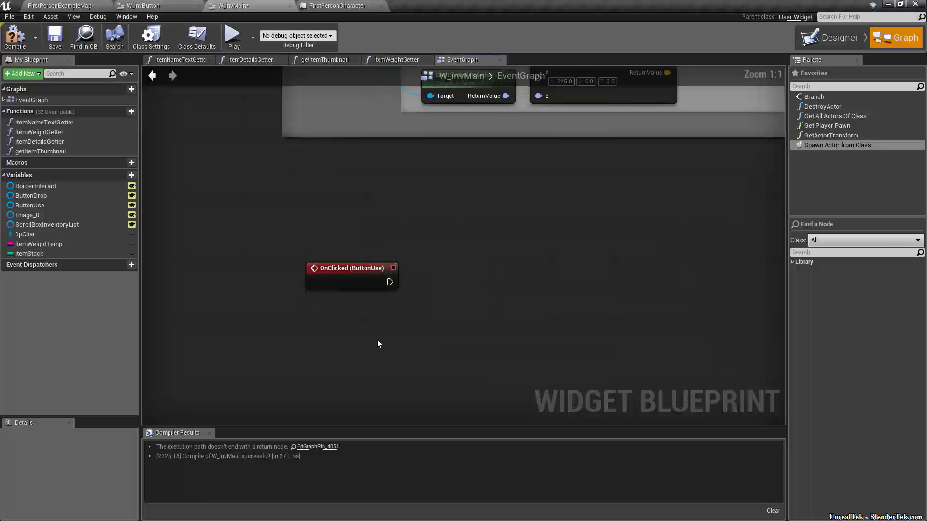
pyautogui.moveTo(437, 347); pyautogui.dragTo(352, 274, button='right')
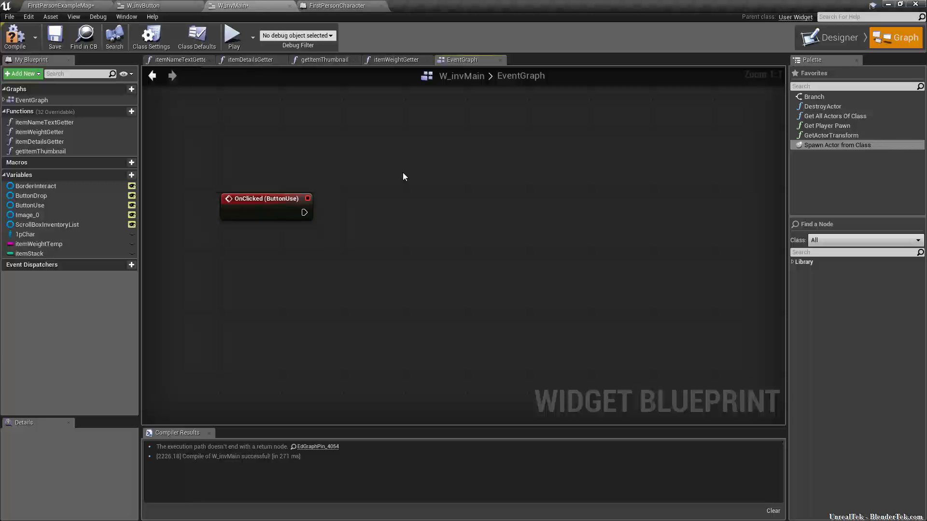
# Open the S_itemData structure from the Blueprints/Actor/Items folder of FirstPersonExampleMap's content browser
pyautogui.click(60, 5)
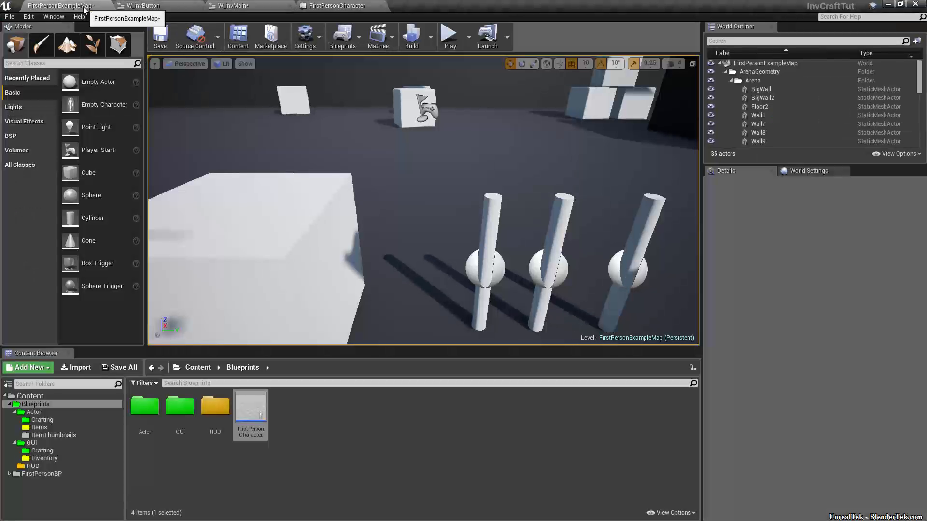
pyautogui.click(77, 420)
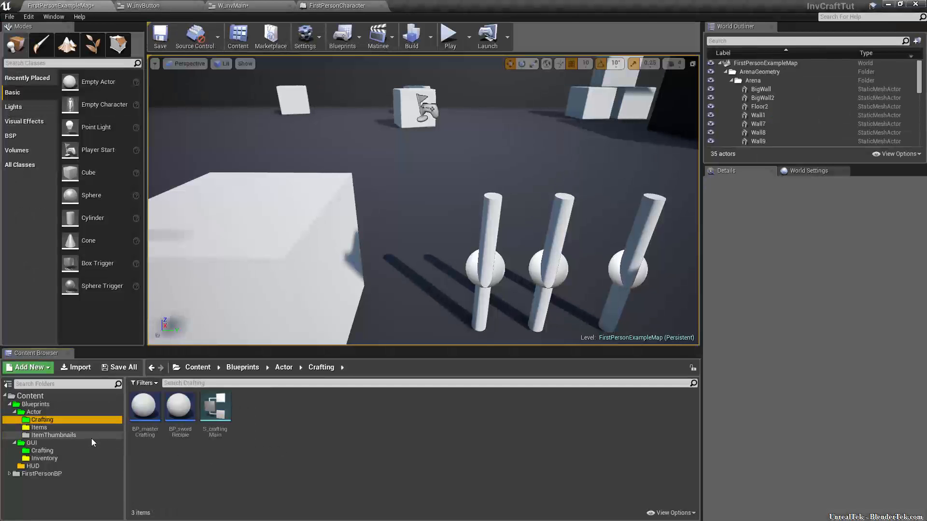
pyautogui.click(92, 428)
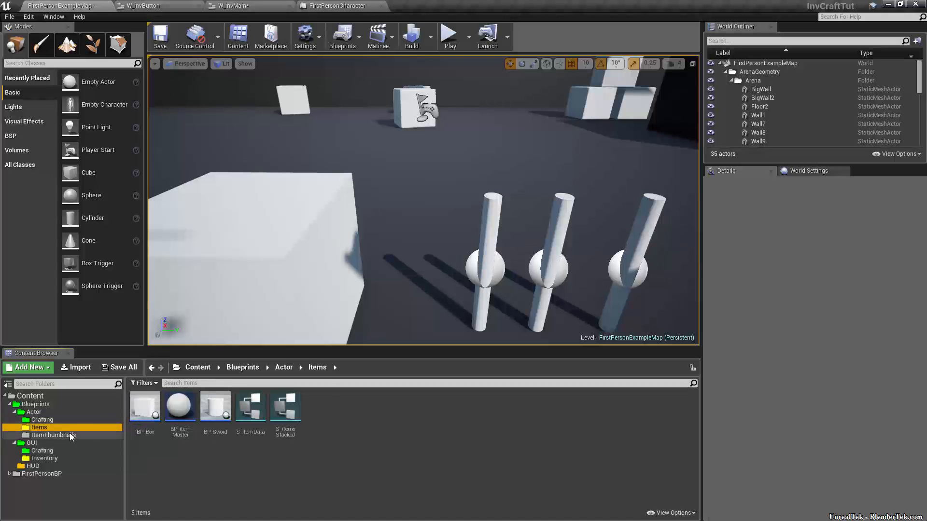
pyautogui.click(70, 435)
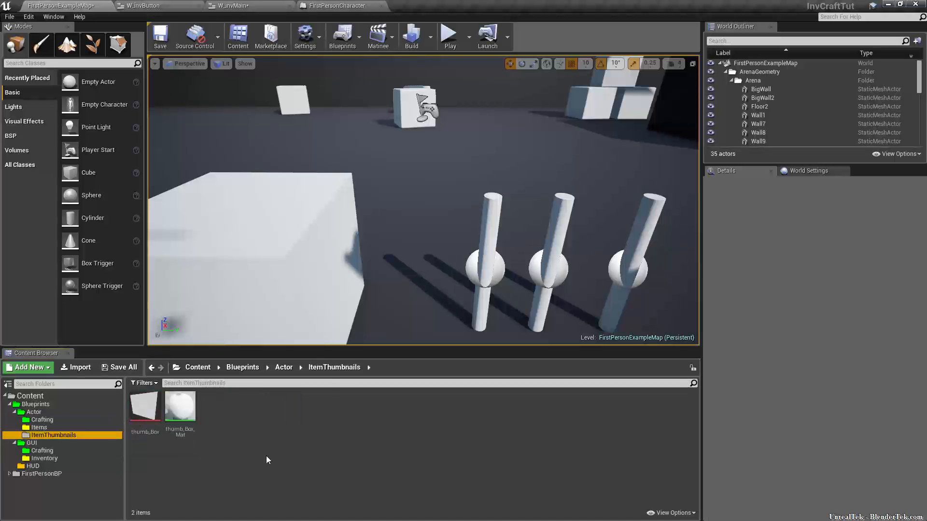
pyautogui.click(80, 428)
pyautogui.doubleClick(251, 408)
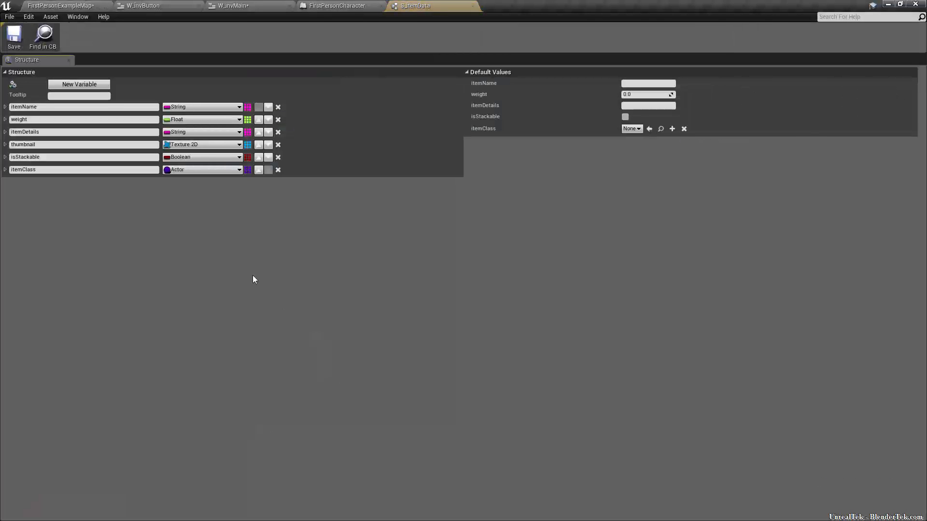
# Add a Boolean variable named canBeEaten to the S_itemData structure
pyautogui.click(79, 84)
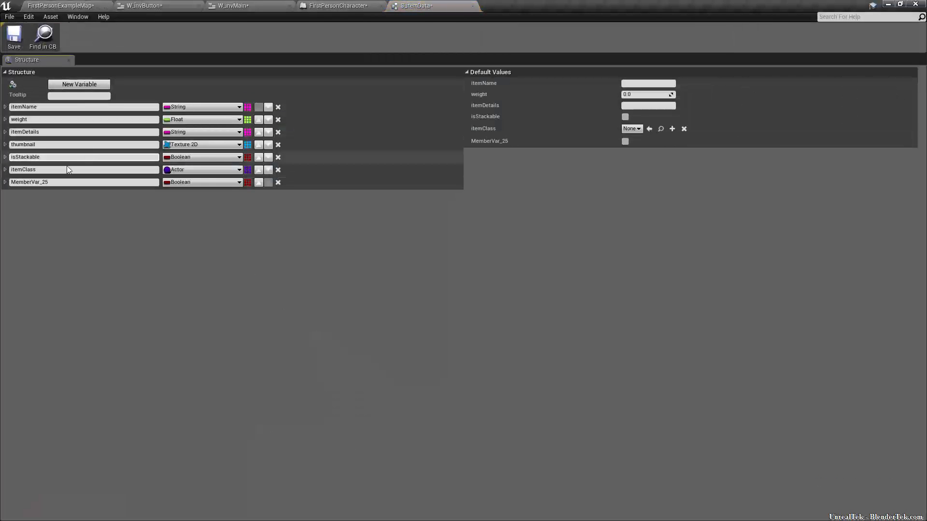
pyautogui.click(10, 182)
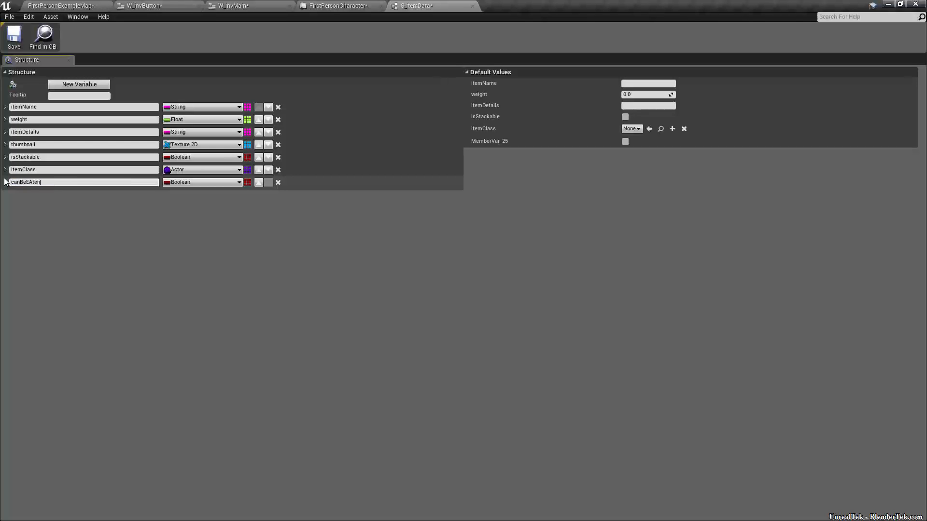
pyautogui.press('Return')
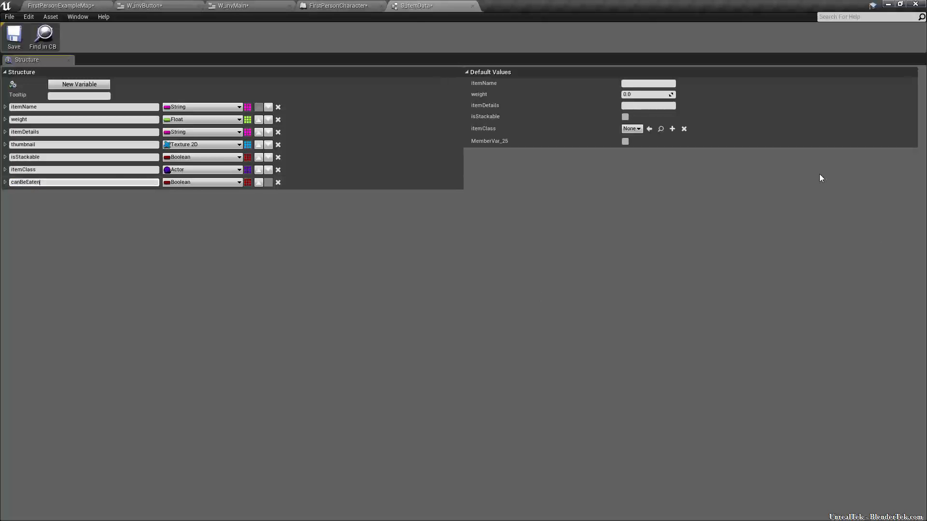
# In FirstPersonCharacter's AddToInv function, connect canBeEaten between the Break S_itemData and Make S_itemData nodes
pyautogui.click(321, 7)
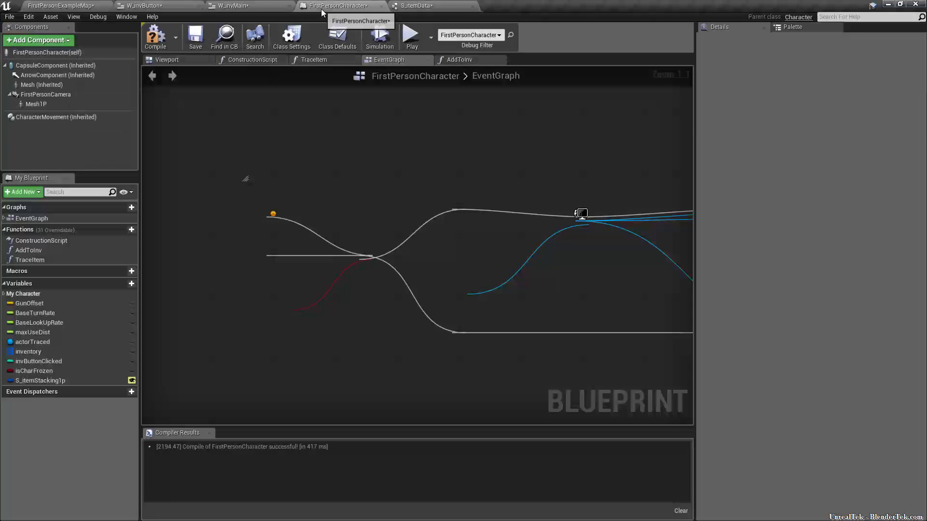
pyautogui.click(465, 61)
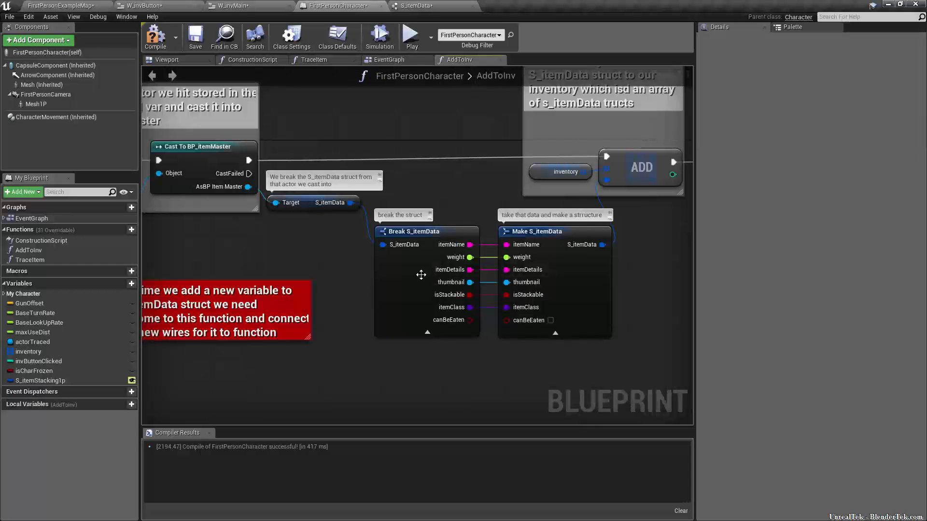
pyautogui.moveTo(507, 320); pyautogui.dragTo(470, 320)
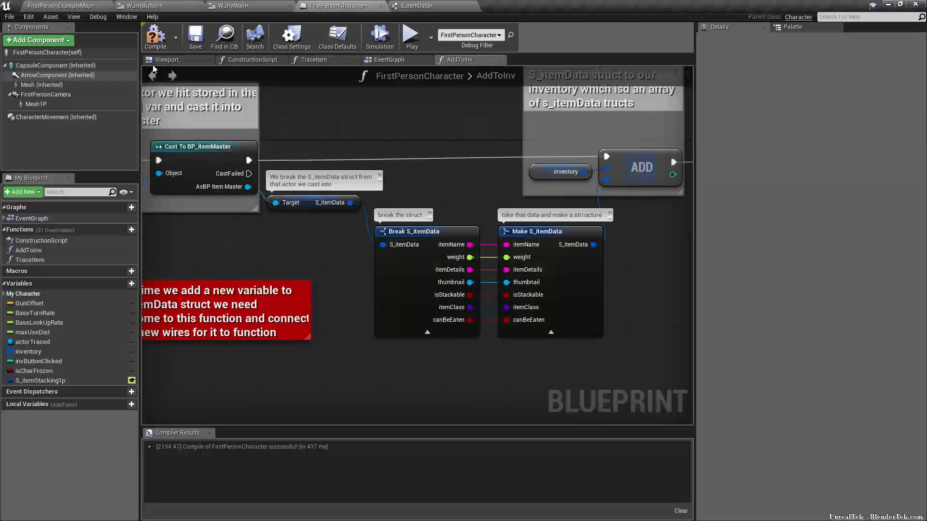
# Save the FirstPersonCharacter blueprint and bring up the drop button logic in W_invMain's event graph
pyautogui.click(203, 41)
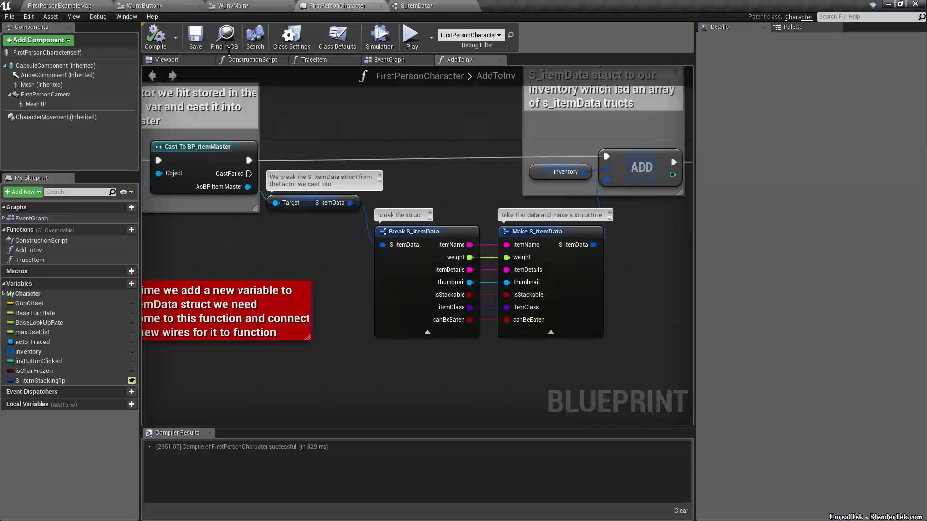
pyautogui.click(232, 6)
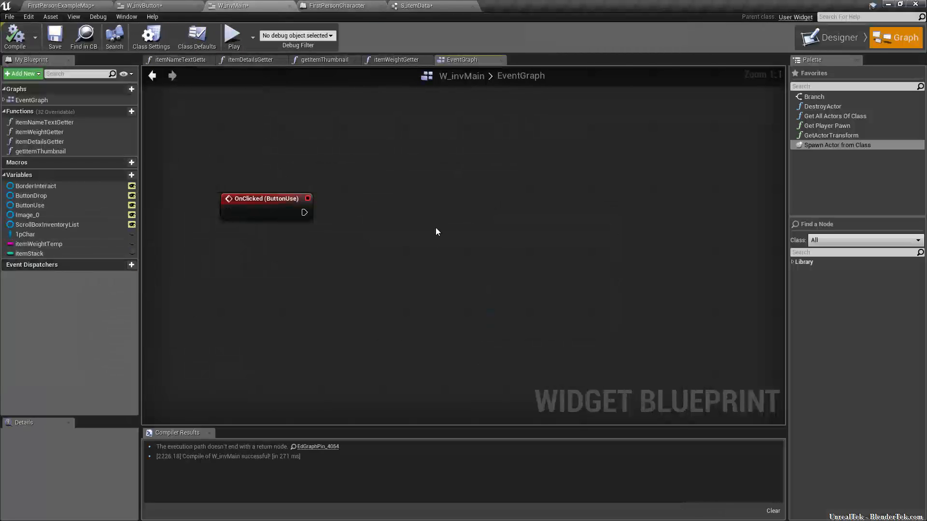
pyautogui.scroll(-3, 454, 217)
pyautogui.moveTo(452, 241); pyautogui.dragTo(434, 417, button='right')
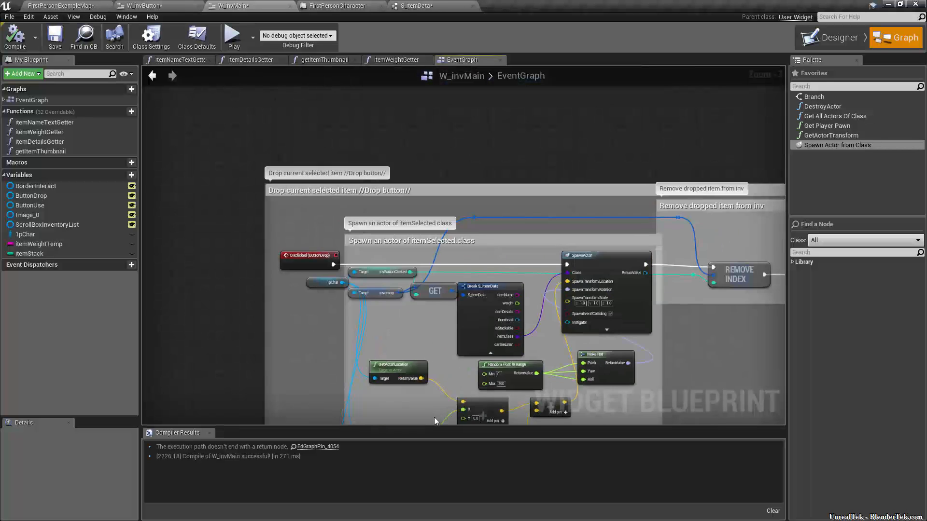
# Copy the 1pChar, invButtonClicked, inventory, GET and Break S_itemData nodes from the drop logic and paste them below OnClicked (ButtonUse)
pyautogui.scroll(3, 413, 329)
pyautogui.moveTo(488, 367); pyautogui.dragTo(322, 298)
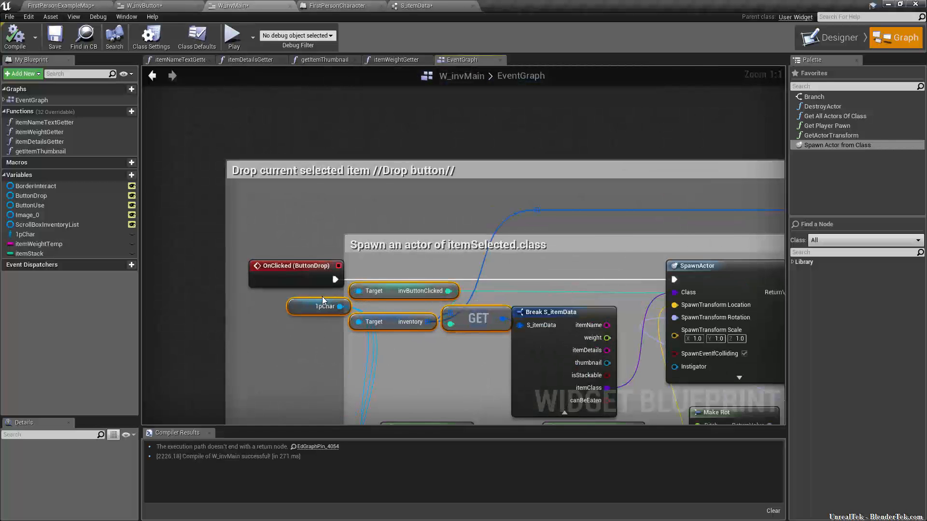
pyautogui.scroll(-3, 438, 369)
pyautogui.moveTo(494, 351); pyautogui.dragTo(503, 278, button='right')
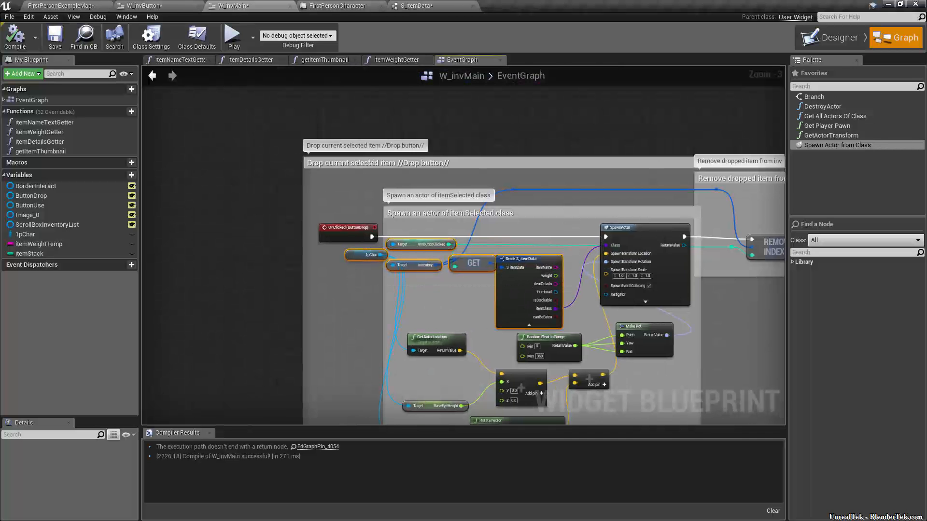
pyautogui.moveTo(349, 288); pyautogui.dragTo(340, 0, button='right')
pyautogui.hotkey('ctrl', 'v')
pyautogui.moveTo(536, 165); pyautogui.dragTo(507, 150, button='right')
pyautogui.scroll(3, 477, 285)
pyautogui.click(476, 283)
pyautogui.scroll(-3, 477, 284)
pyautogui.scroll(2, 436, 299)
pyautogui.moveTo(425, 198); pyautogui.dragTo(281, 243)
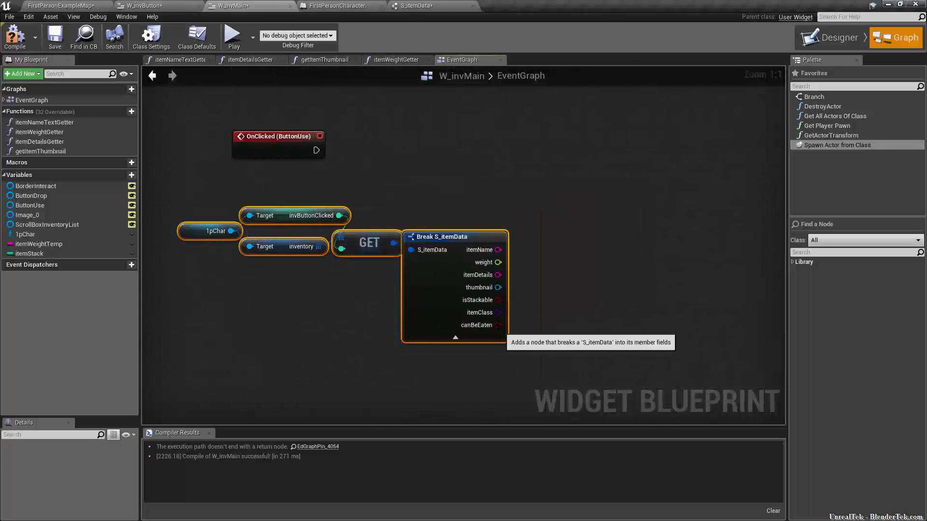
# Add a Branch run by OnClicked (ButtonUse) with canBeEaten as its condition, and collapse the unused pins on Break S_itemData
pyautogui.click(549, 142)
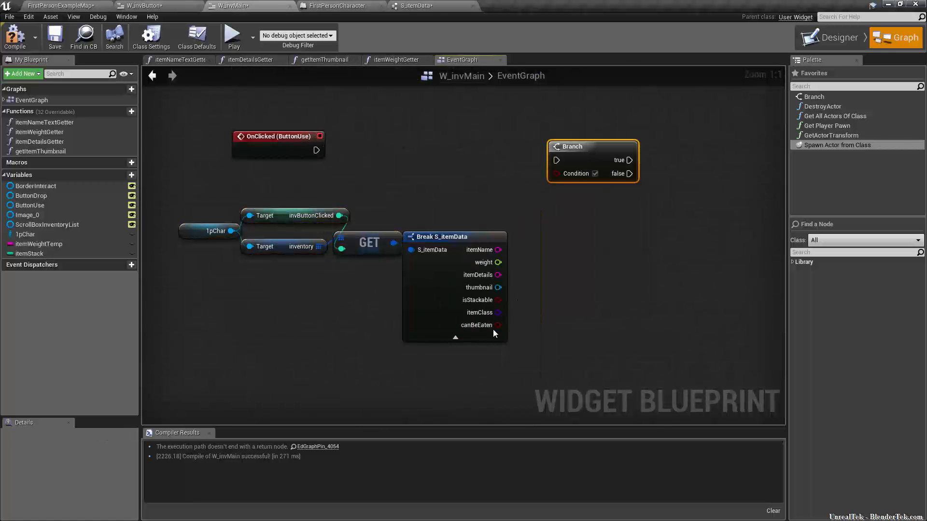
pyautogui.moveTo(498, 326); pyautogui.dragTo(558, 174)
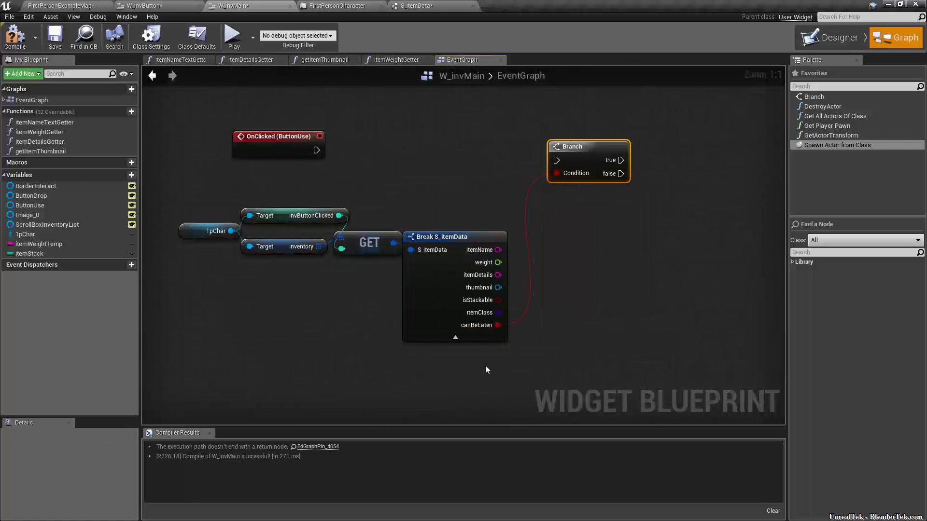
pyautogui.click(477, 338)
pyautogui.moveTo(316, 150); pyautogui.dragTo(555, 162)
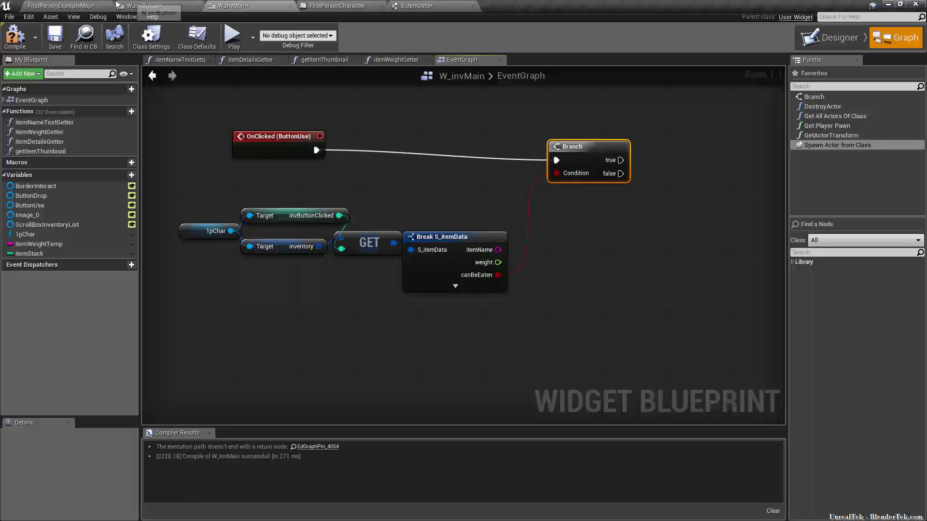
# Open BP_Box and BP_itemMaster from the Items folder, compile BP_itemMaster and close it
pyautogui.click(60, 5)
pyautogui.doubleClick(158, 411)
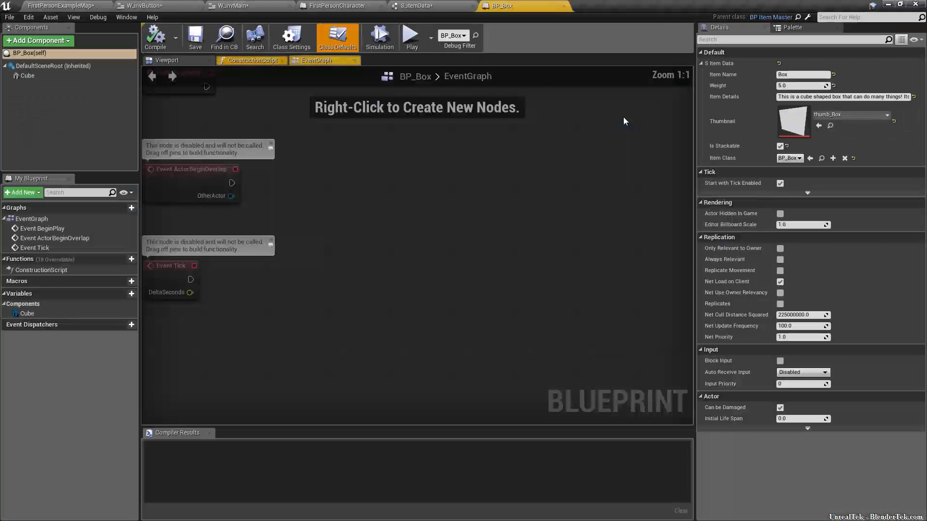
pyautogui.click(60, 6)
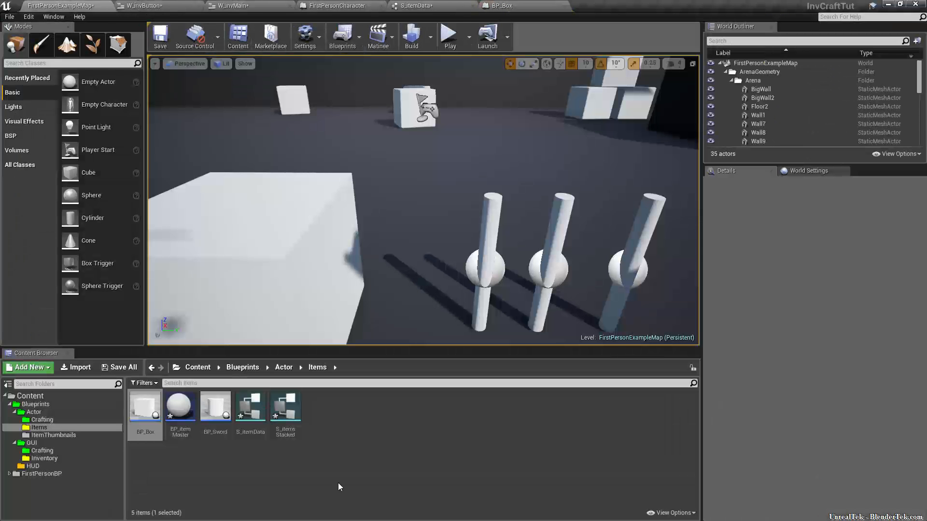
pyautogui.doubleClick(184, 420)
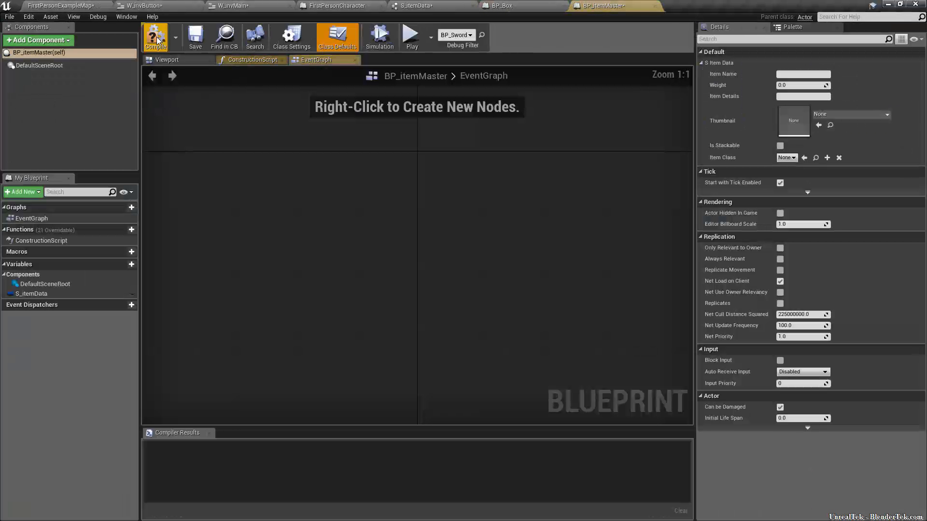
pyautogui.click(655, 6)
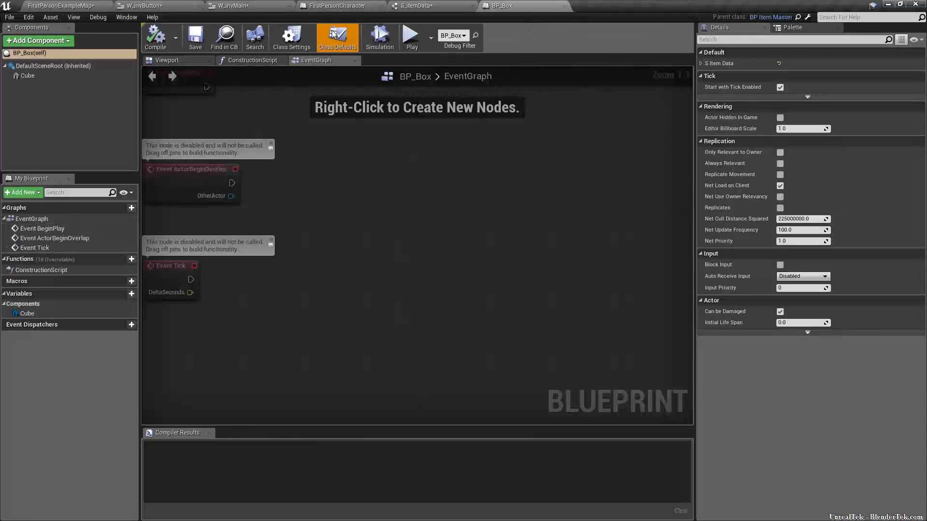
# Enable canBeEaten in BP_Box's S Item Data defaults, then compile, save and close the blueprint
pyautogui.click(702, 64)
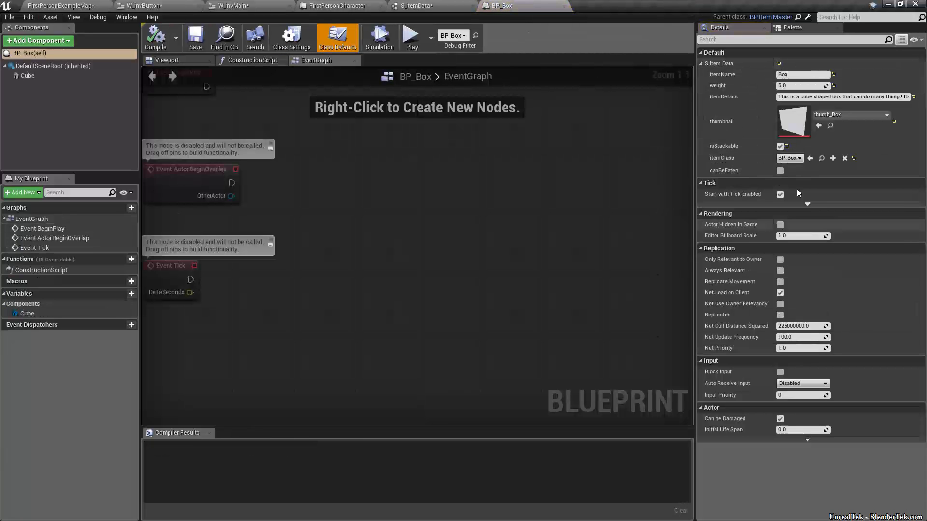
pyautogui.click(780, 171)
pyautogui.click(155, 37)
pyautogui.click(195, 38)
pyautogui.click(563, 6)
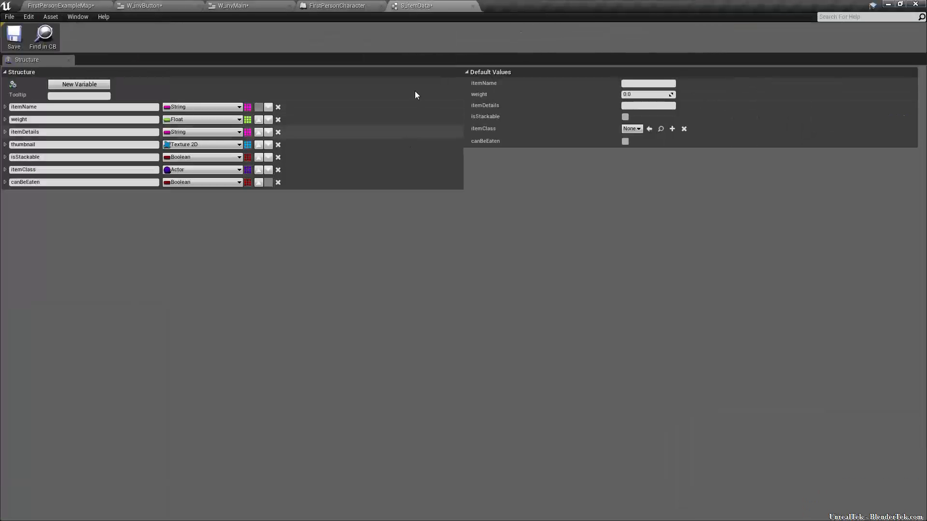
# Return to W_invMain's event graph and align the Branch node with the OnClicked (ButtonUse) event
pyautogui.click(318, 5)
pyautogui.click(263, 5)
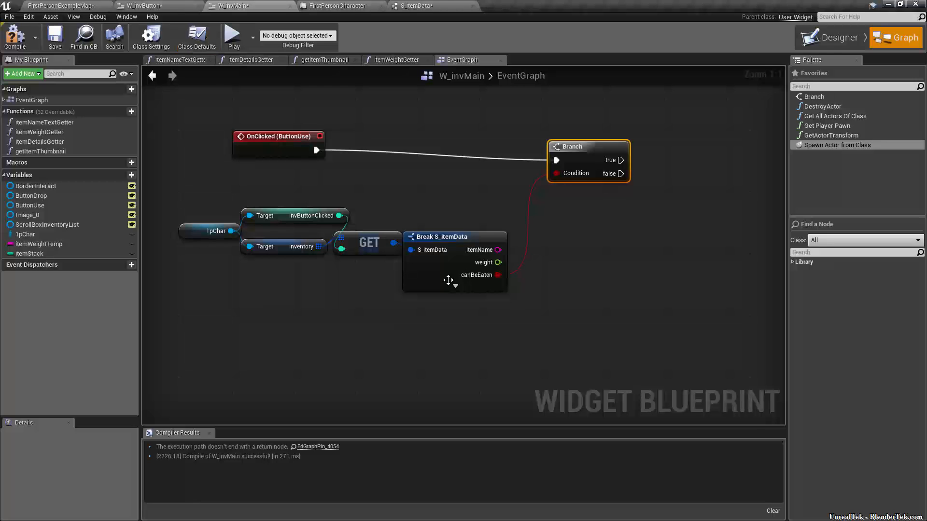
pyautogui.moveTo(592, 146); pyautogui.dragTo(495, 129, button='right')
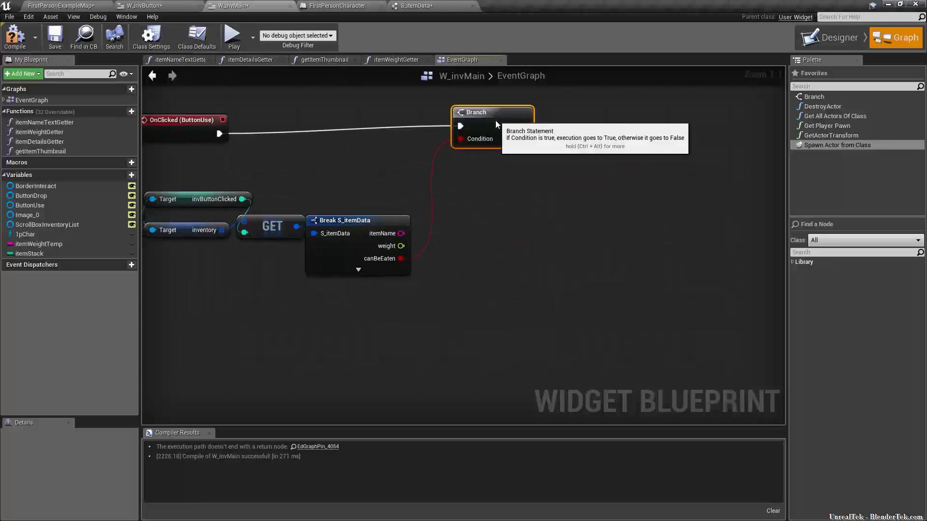
pyautogui.moveTo(481, 210); pyautogui.dragTo(574, 243, button='right')
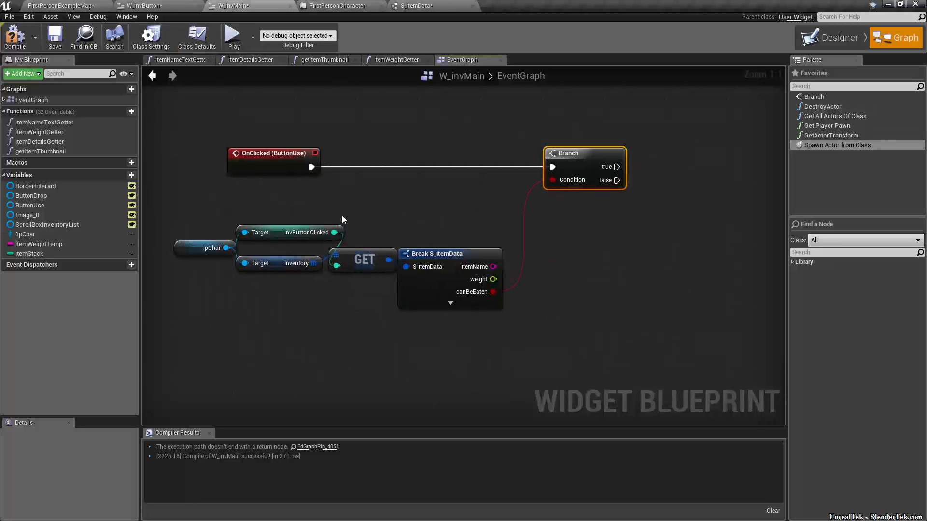
pyautogui.click(275, 157)
# Add a Print String node on the Branch's true output with the text "yum tasty"
pyautogui.moveTo(608, 286); pyautogui.dragTo(389, 258, button='right')
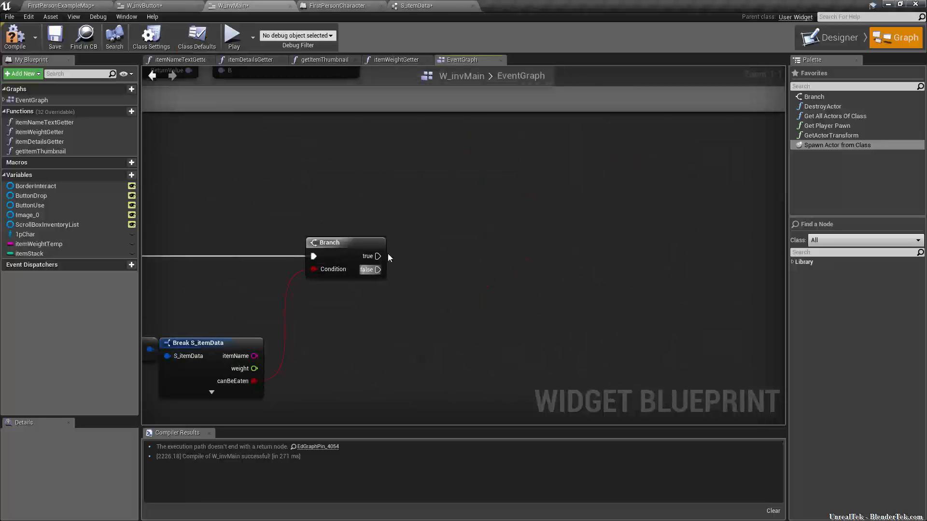
pyautogui.moveTo(377, 257); pyautogui.dragTo(476, 255)
pyautogui.write('print')
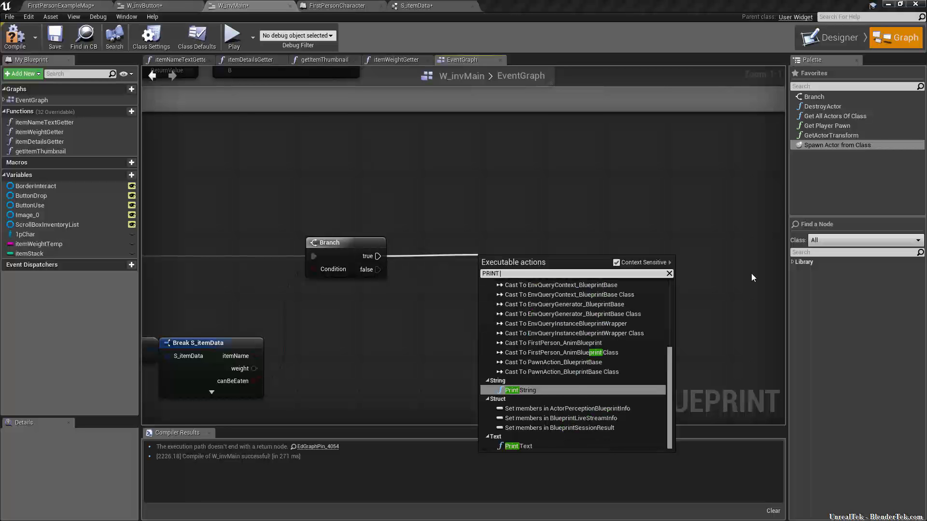
pyautogui.click(520, 389)
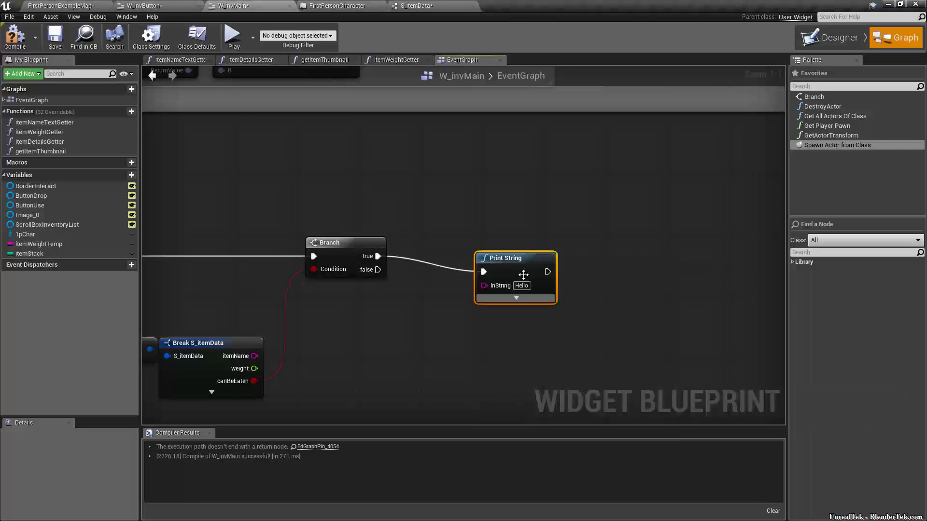
pyautogui.write('yum tasty')
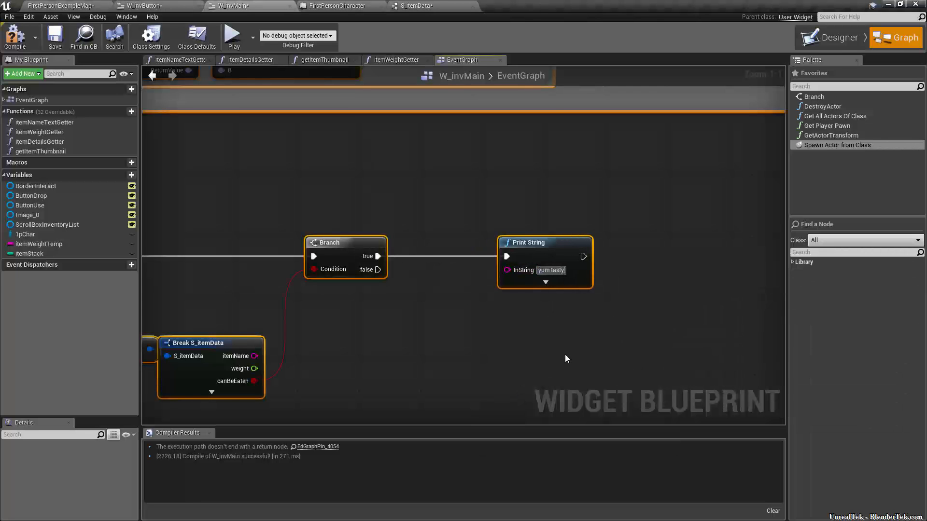
# Clear the Print String text and feed InString from a new Append node with inputs A to D
pyautogui.hotkey('ctrl', 'a')
pyautogui.press('BackSpace')
pyautogui.moveTo(507, 270); pyautogui.dragTo(448, 304)
pyautogui.write('append')
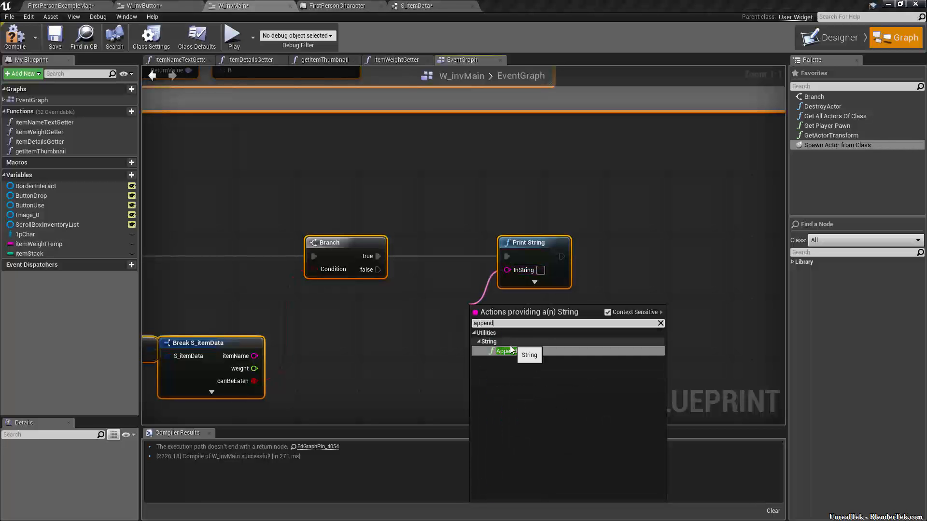
pyautogui.click(504, 351)
pyautogui.moveTo(451, 346); pyautogui.dragTo(624, 267, button='right')
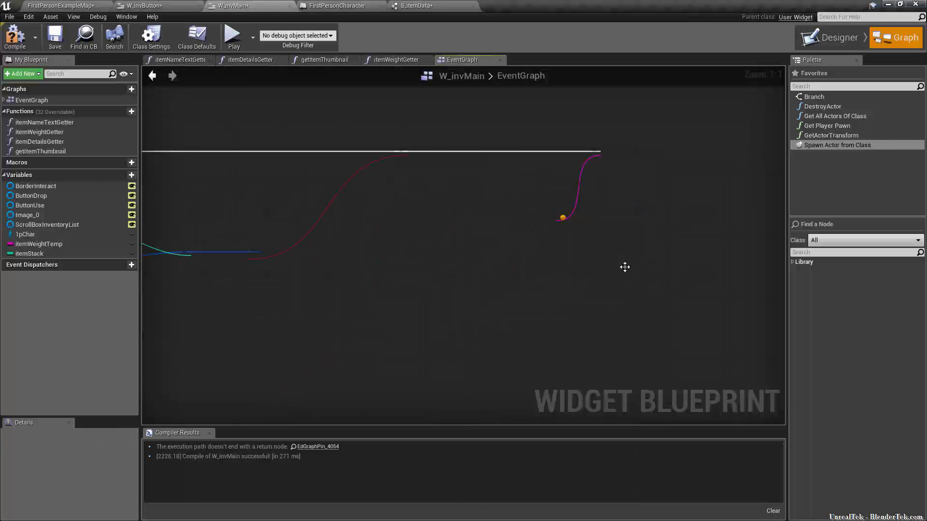
pyautogui.click(628, 253)
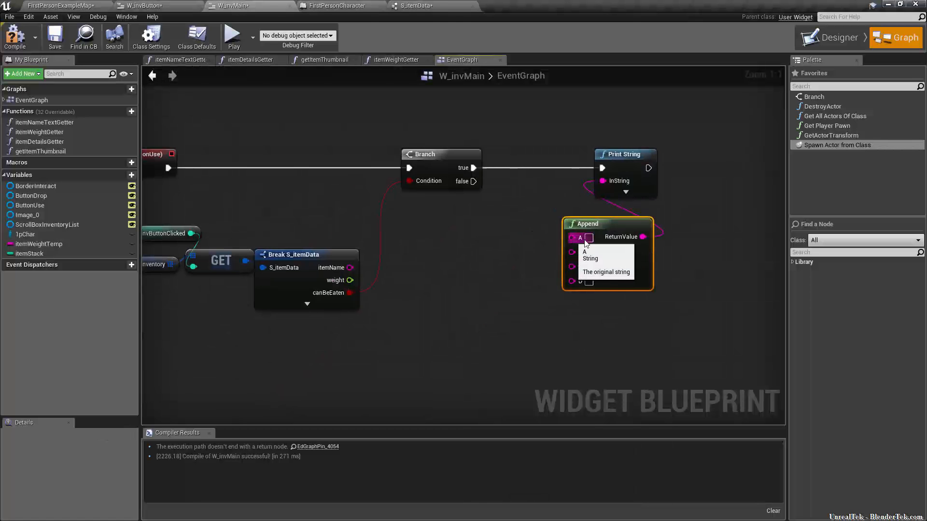
# Build the Append text from "YUM! Tasy", the itemName output and "it is really really good!", removing the unused input D
pyautogui.click(587, 239)
pyautogui.write('YUM! Tasy')
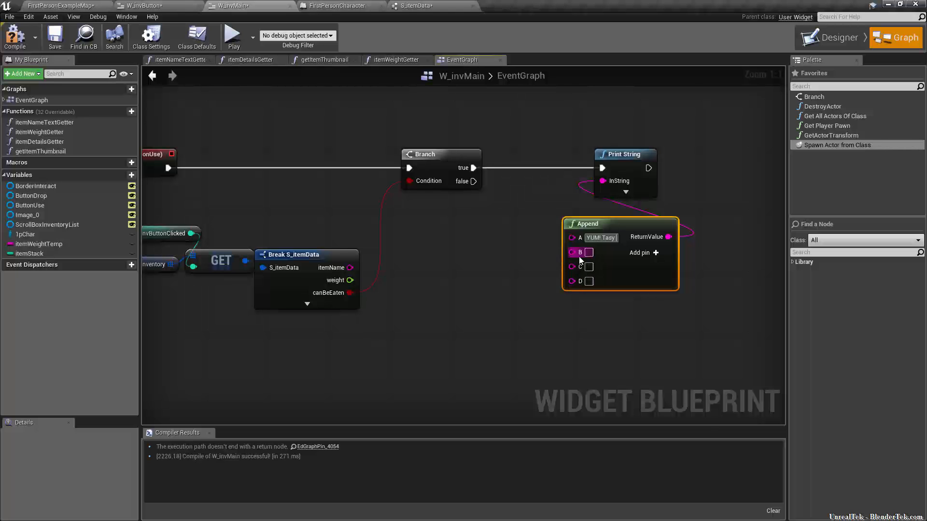
pyautogui.moveTo(572, 251); pyautogui.dragTo(350, 267)
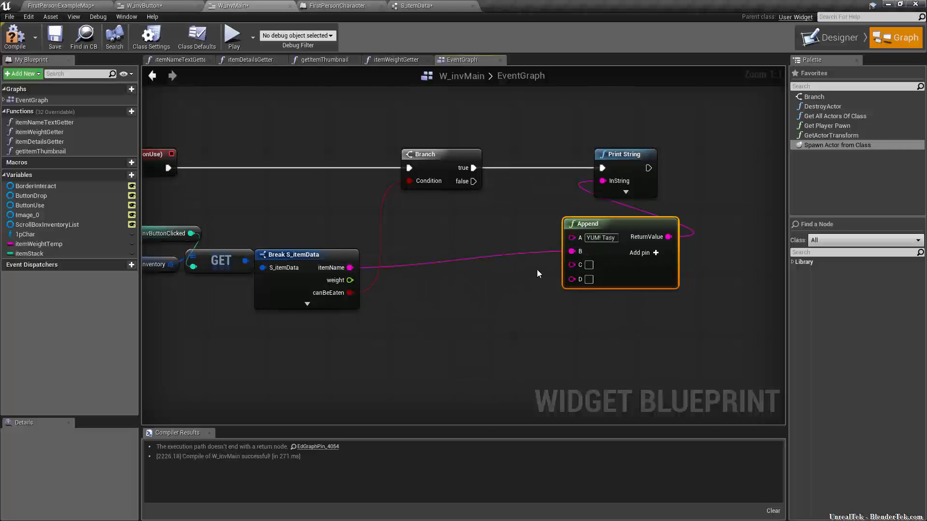
pyautogui.click(589, 265)
pyautogui.write('it is really really good!')
pyautogui.click(630, 342)
# Add a Print String node on the Branch's false output with the text "Ew I cant eat that!"
pyautogui.moveTo(474, 183); pyautogui.dragTo(448, 332)
pyautogui.write('print st')
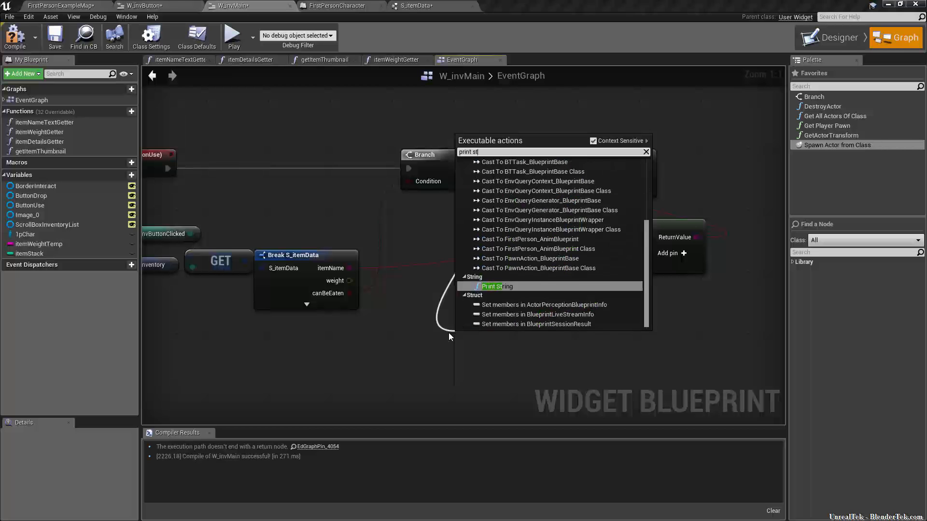
pyautogui.press('Return')
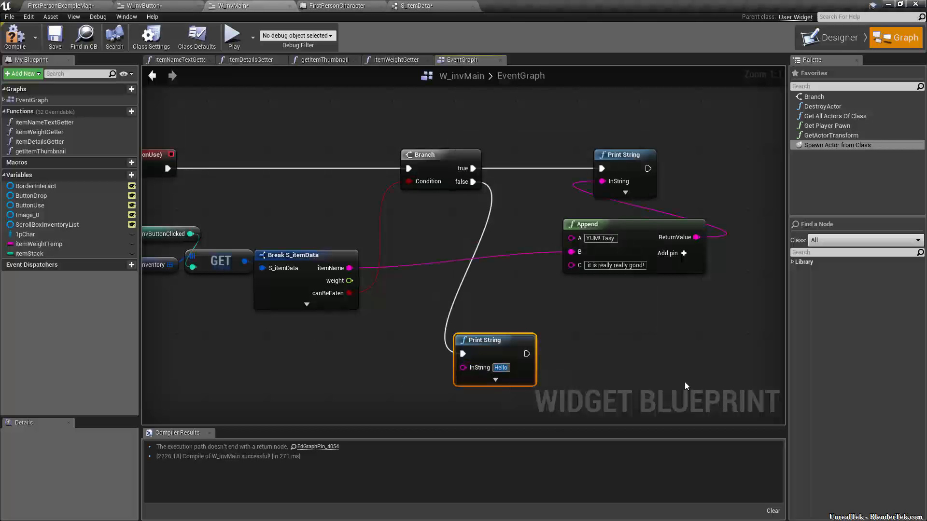
pyautogui.write('Ew I cant ea')
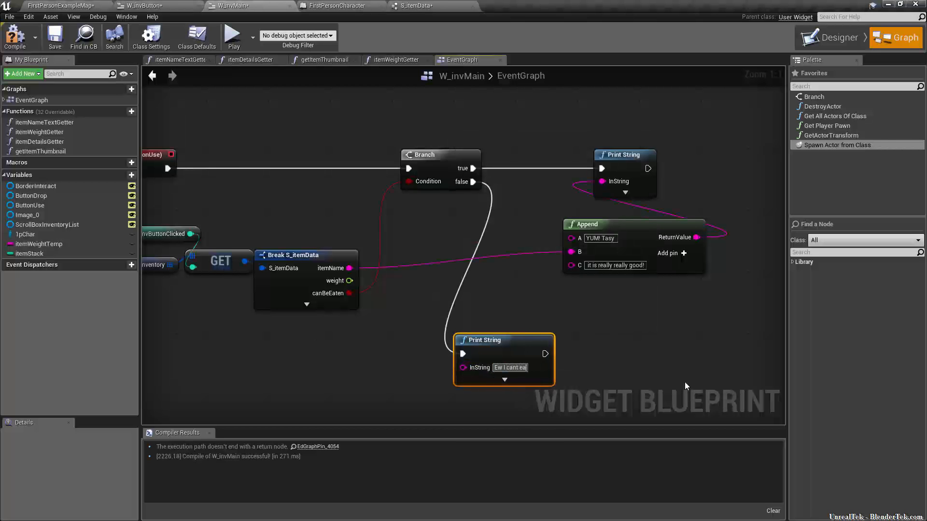
pyautogui.write('t that!')
pyautogui.click(684, 386)
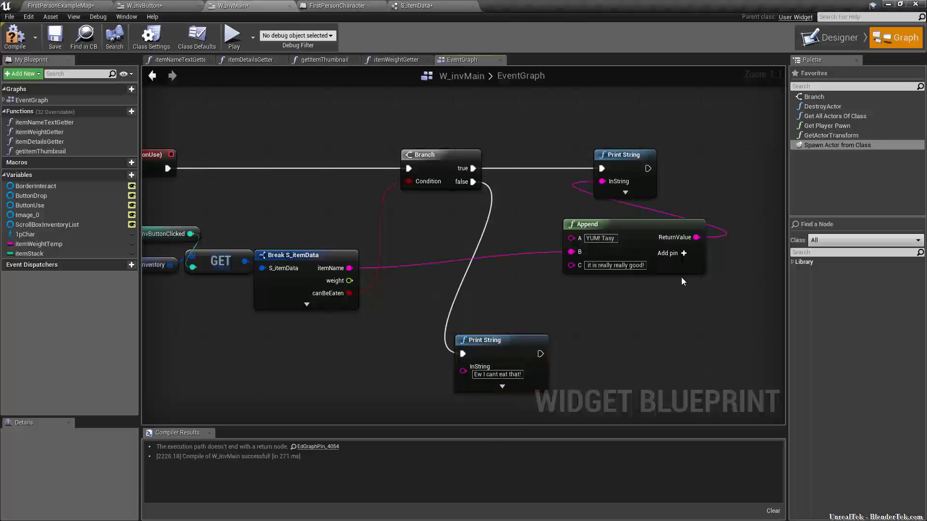
# Set the true-branch Print String's TextColor to red, shifting the Append node down and collapsing the print options again
pyautogui.click(633, 192)
pyautogui.moveTo(636, 224); pyautogui.dragTo(633, 240)
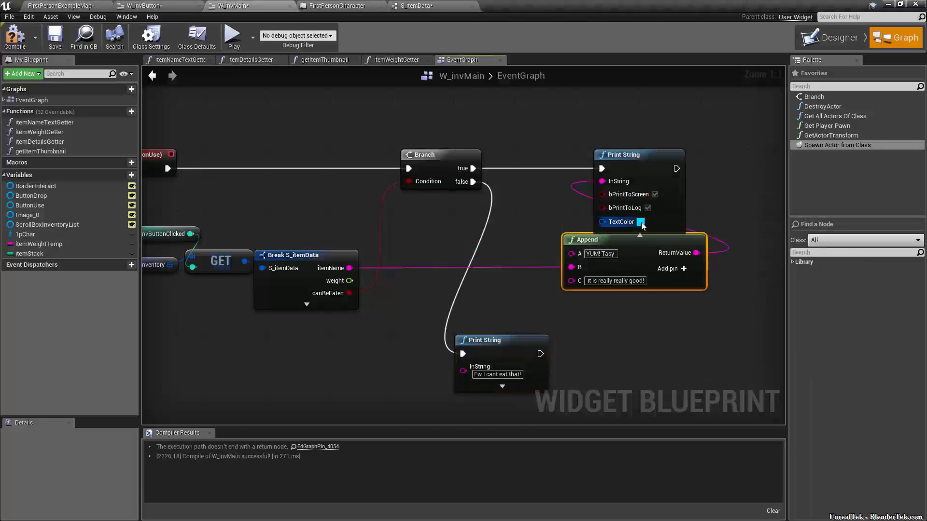
pyautogui.click(641, 222)
pyautogui.click(748, 304)
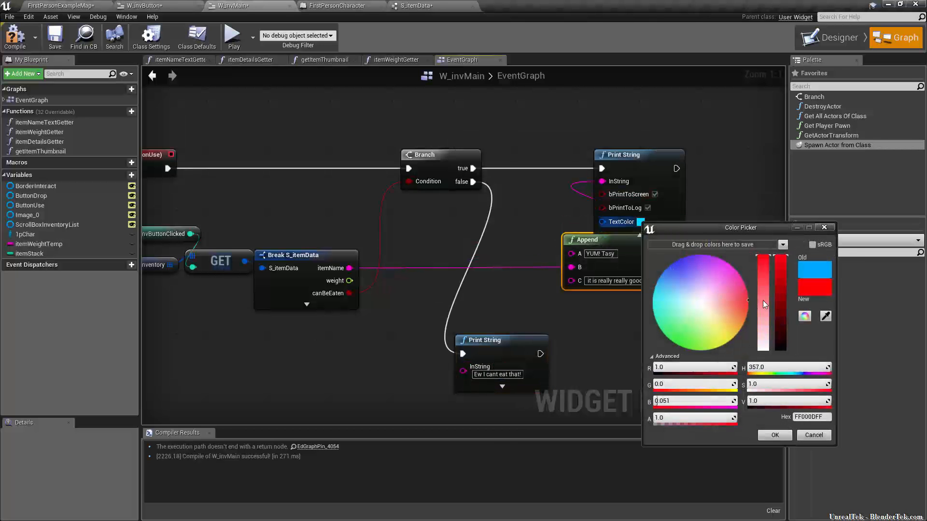
pyautogui.click(774, 435)
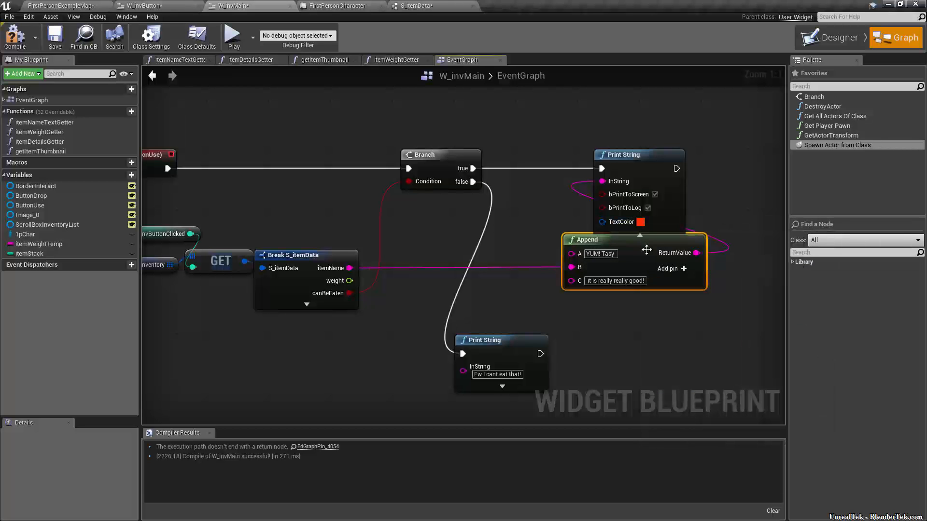
pyautogui.moveTo(644, 237); pyautogui.dragTo(650, 260)
pyautogui.click(639, 236)
# Compile and save W_invMain, and start the game preview
pyautogui.click(15, 35)
pyautogui.click(53, 37)
pyautogui.click(233, 36)
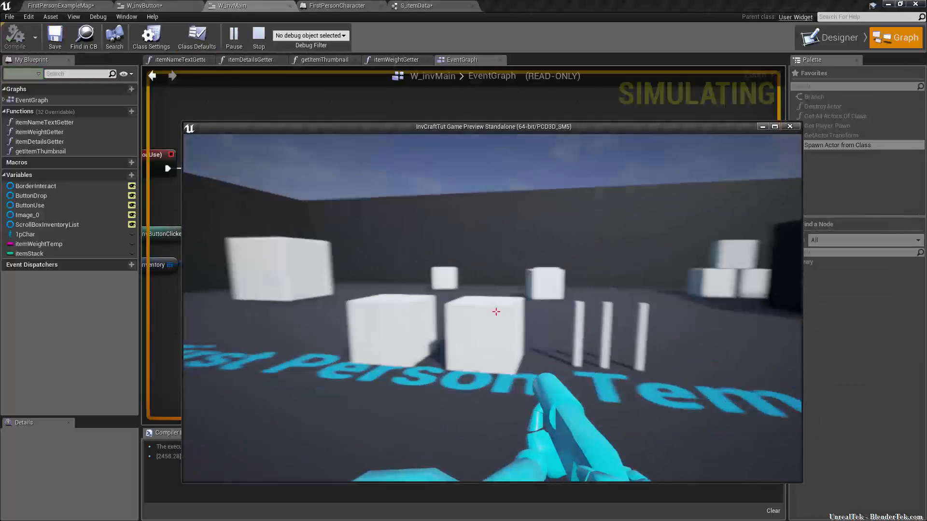
# Pick up the box in the game preview, use it from the inventory, and end the preview
pyautogui.press('s')
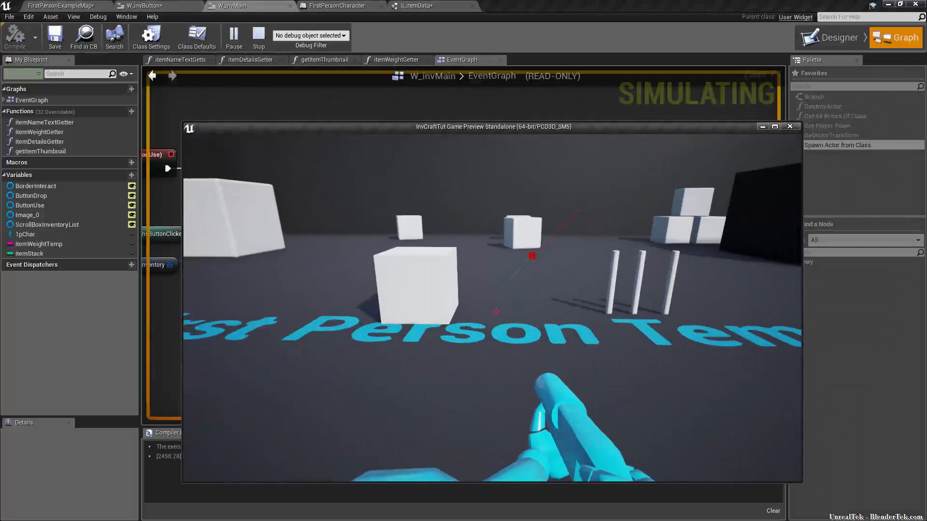
pyautogui.press('i')
pyautogui.click(233, 188)
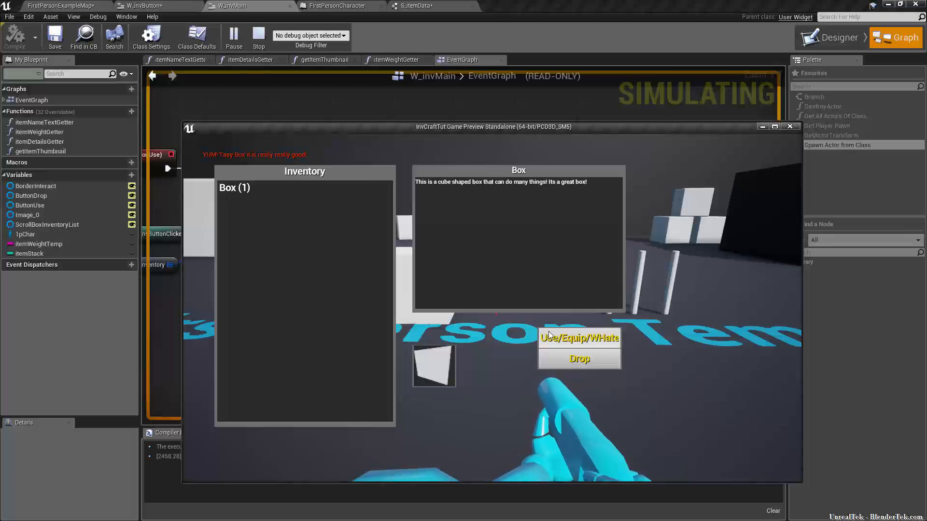
pyautogui.press('Escape')
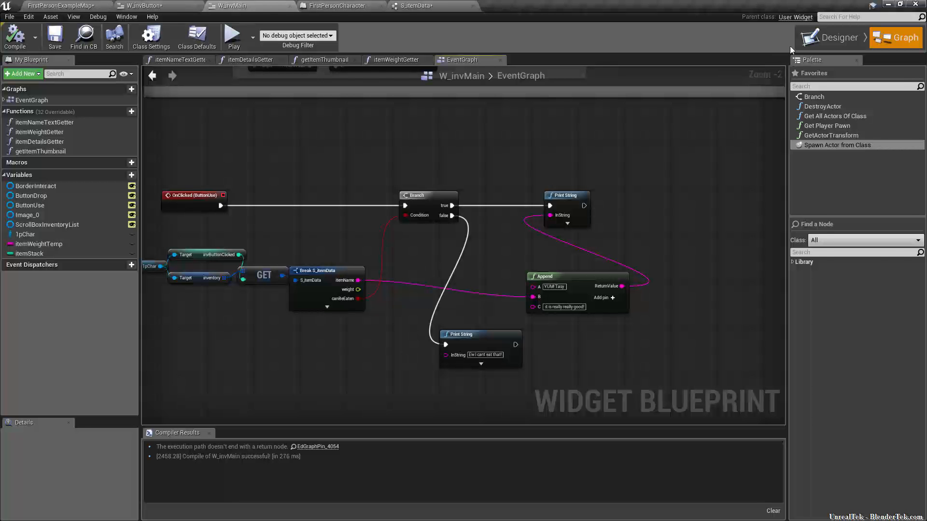
# Create a new text binding for the "Use/Equip/WHatever" label of ButtonUse in the widget's Designer view
pyautogui.click(821, 39)
pyautogui.scroll(7, 521, 254)
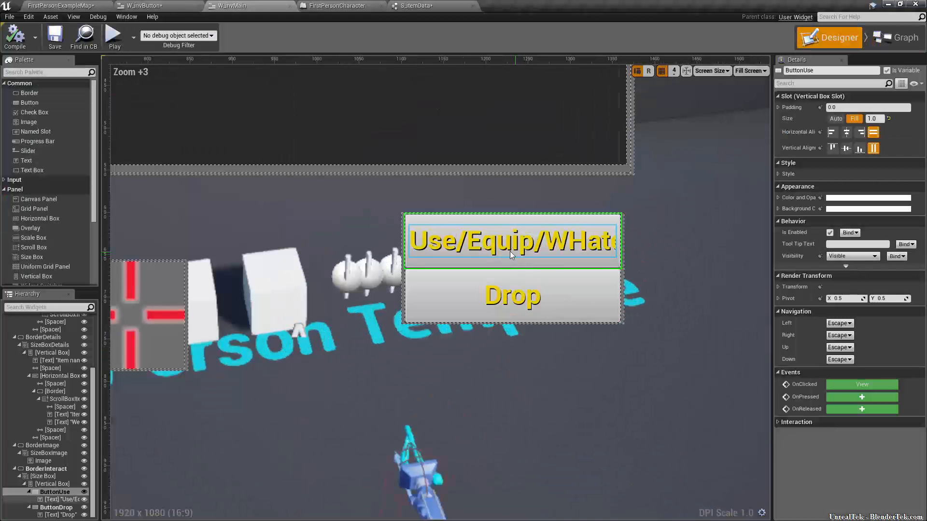
pyautogui.scroll(-4, 498, 251)
pyautogui.scroll(4, 492, 257)
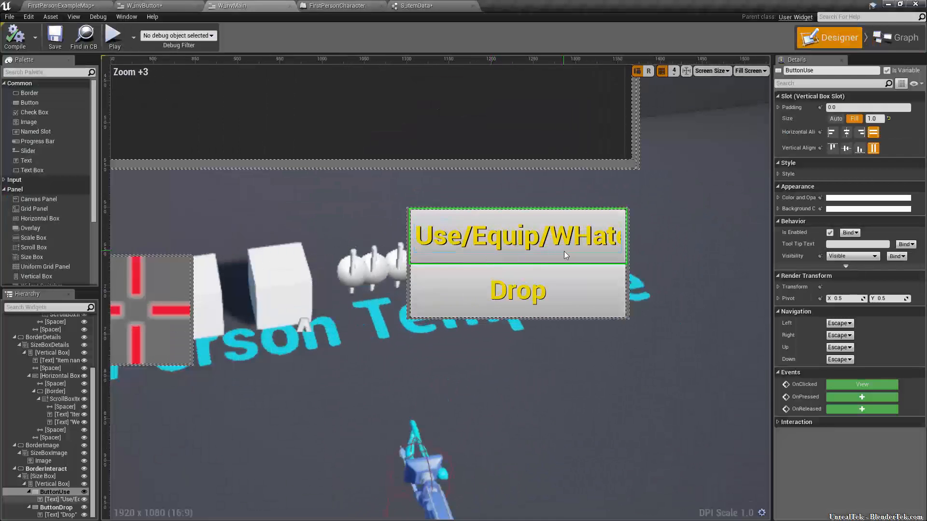
pyautogui.scroll(-3, 564, 251)
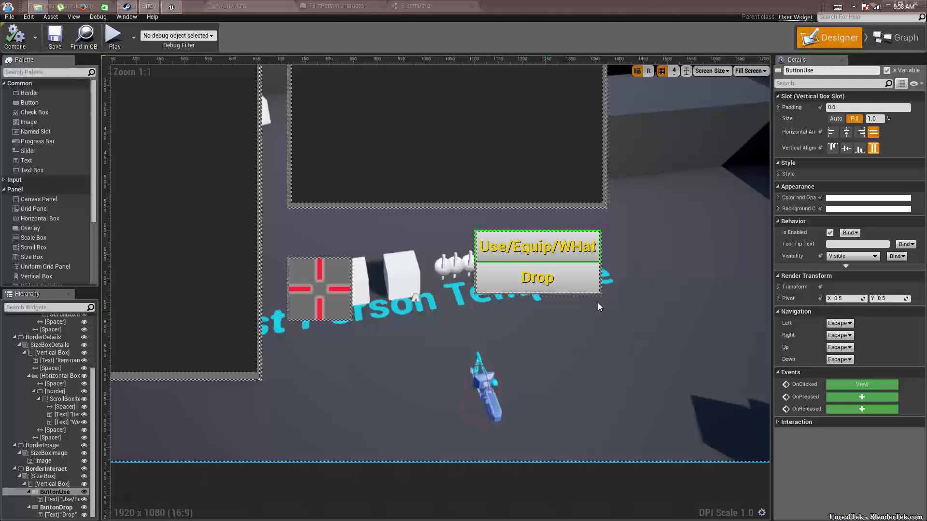
pyautogui.click(535, 247)
pyautogui.scroll(2, 595, 260)
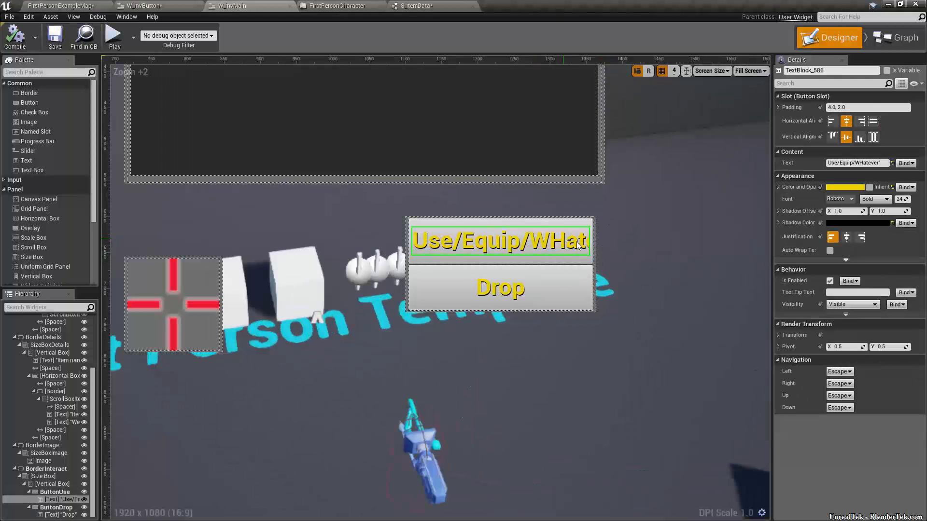
pyautogui.click(906, 163)
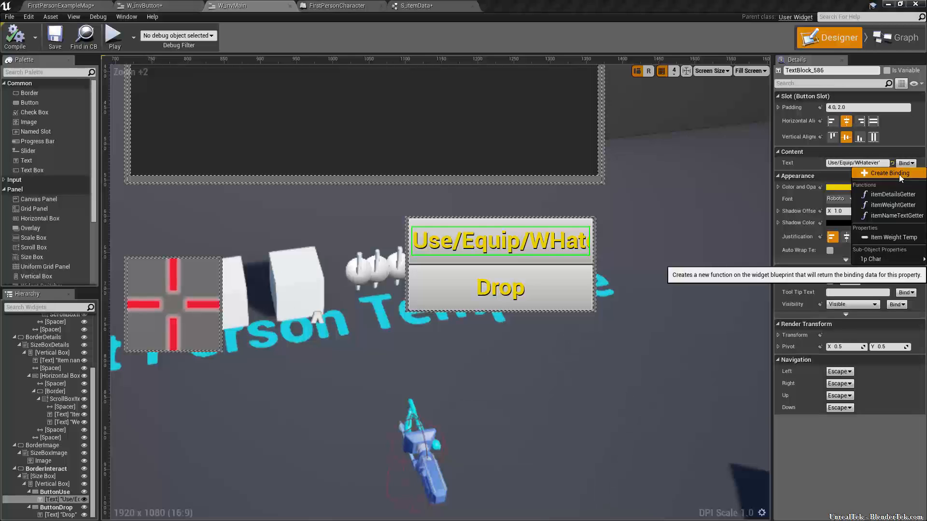
pyautogui.click(901, 174)
# Space out the GetText_0 entry and ReturnNode, break their link, and add a Branch driven by the entry node
pyautogui.moveTo(444, 259); pyautogui.dragTo(202, 259)
pyautogui.moveTo(539, 259); pyautogui.dragTo(725, 263)
pyautogui.moveTo(517, 309); pyautogui.dragTo(529, 264, button='right')
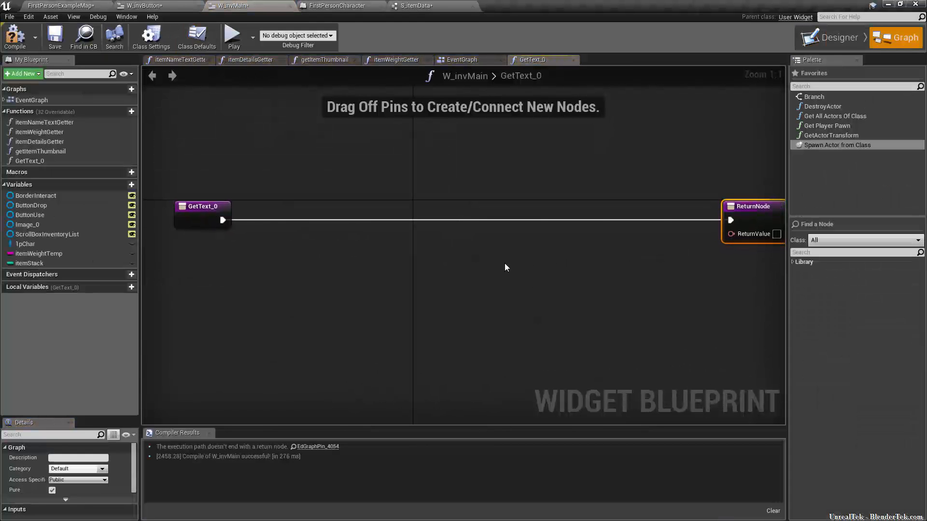
pyautogui.keyDown('alt'); pyautogui.click(218, 221); pyautogui.keyUp('alt')
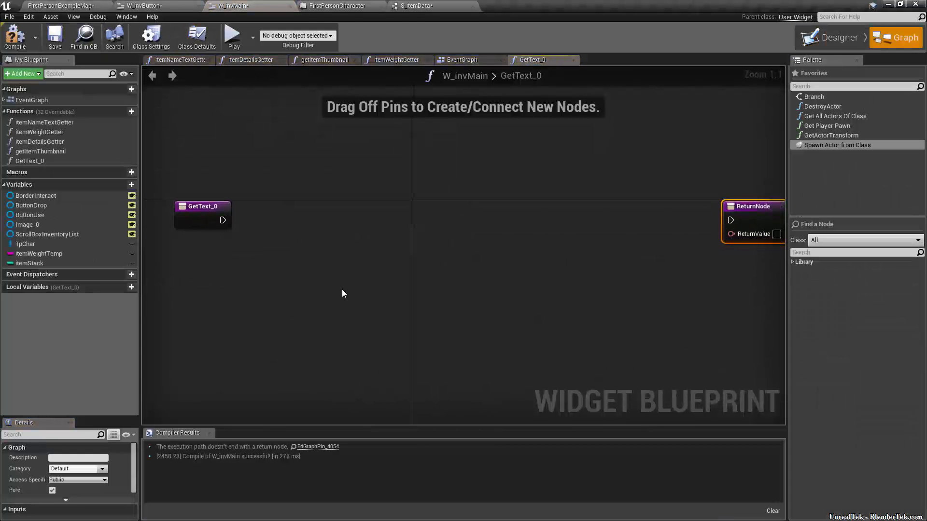
pyautogui.moveTo(343, 289); pyautogui.dragTo(341, 260, button='right')
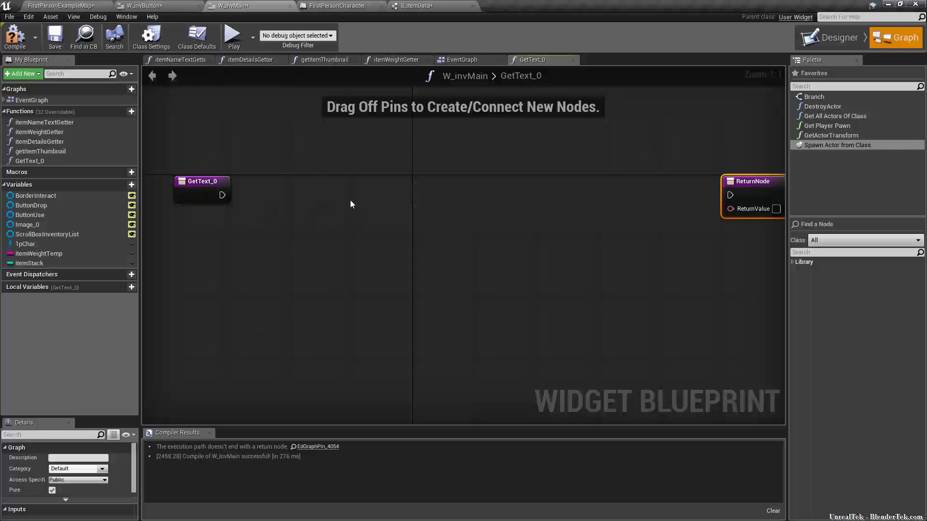
pyautogui.click(311, 195)
pyautogui.moveTo(222, 195); pyautogui.dragTo(424, 189)
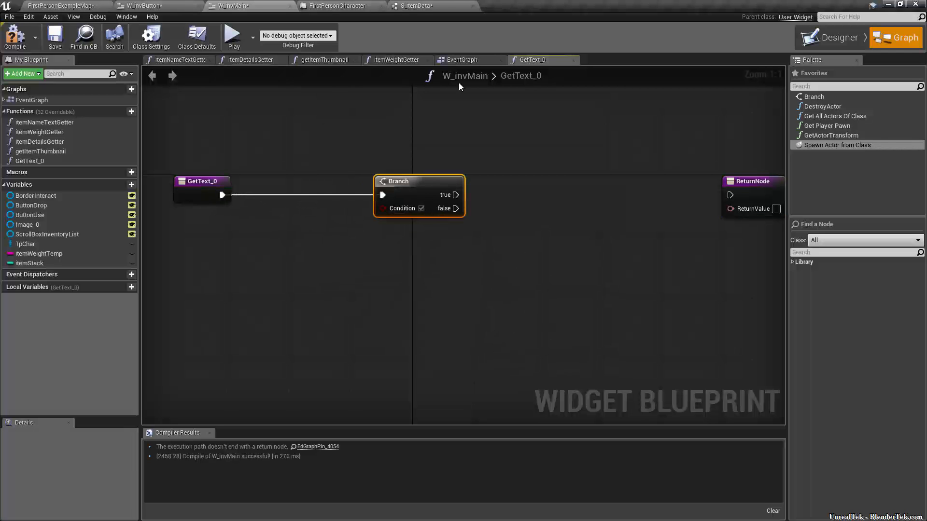
# Enclose the ButtonUse click logic in the EventGraph in a comment reading "Example use/eat/equp/whatever button"
pyautogui.click(474, 62)
pyautogui.moveTo(755, 139); pyautogui.dragTo(247, 352)
pyautogui.write('c')
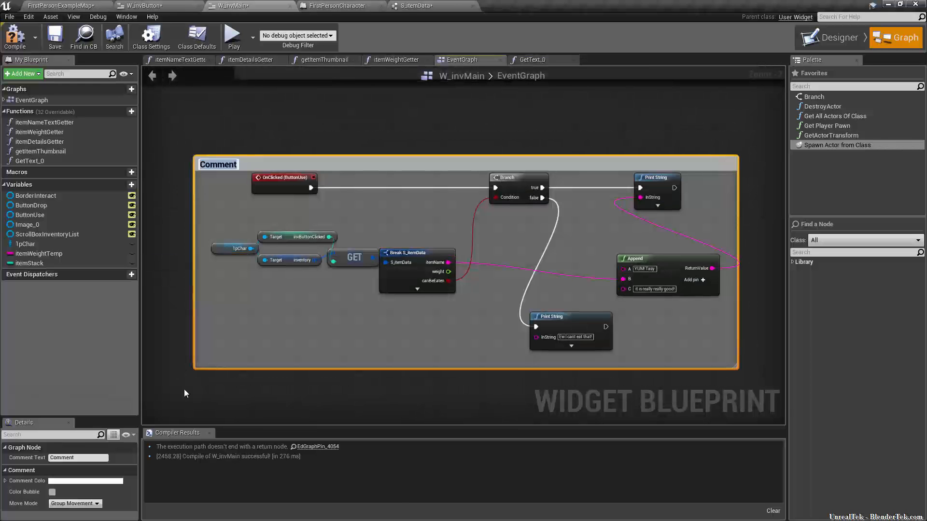
pyautogui.write('Example use/')
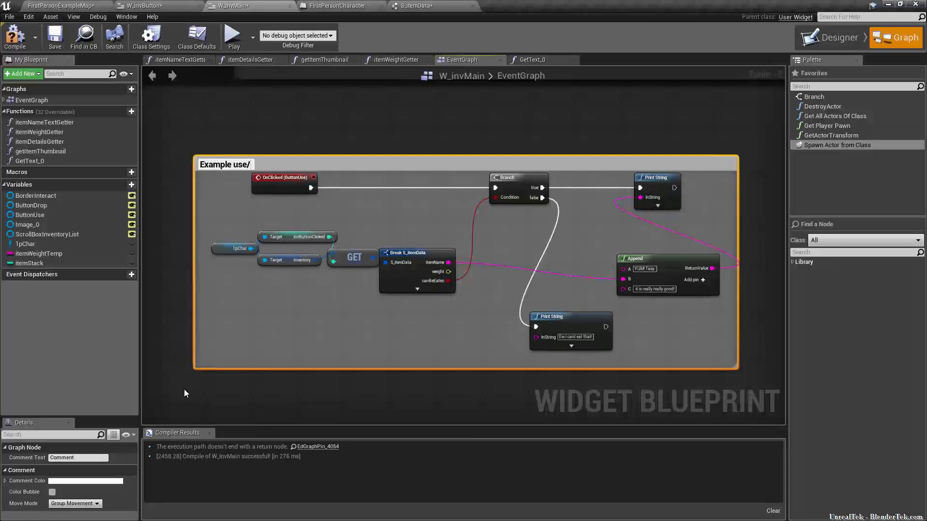
pyautogui.write('eat/equp/whatever button')
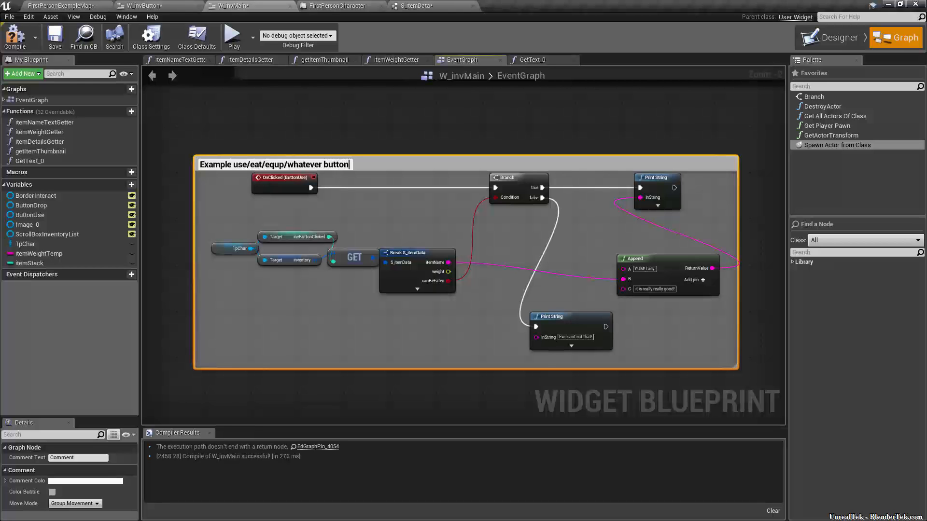
pyautogui.click(339, 403)
# Copy the 1pChar, inventory GET and Break S_itemData nodes into GetText_0 and connect canBeEaten to the Branch's Condition
pyautogui.moveTo(462, 230); pyautogui.dragTo(253, 313)
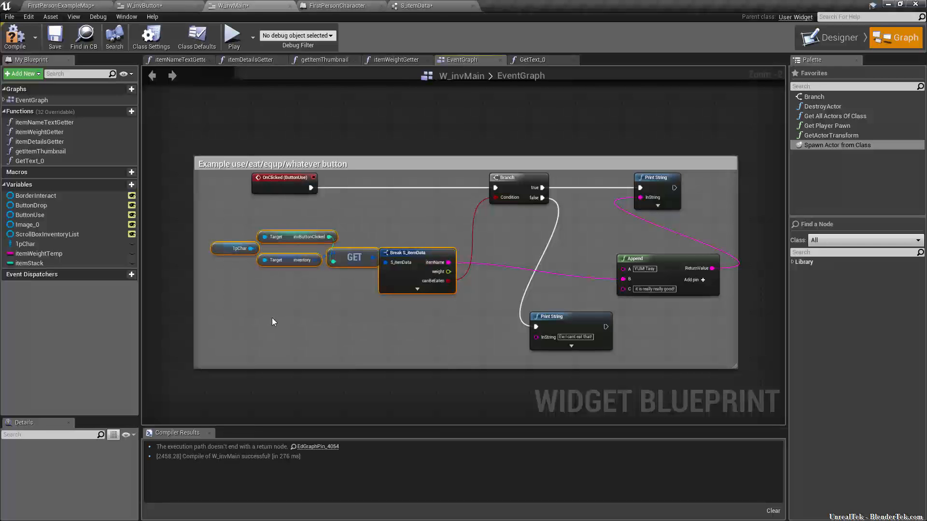
pyautogui.click(533, 58)
pyautogui.hotkey('ctrl', 'v')
pyautogui.moveTo(235, 303); pyautogui.dragTo(322, 279, button='right')
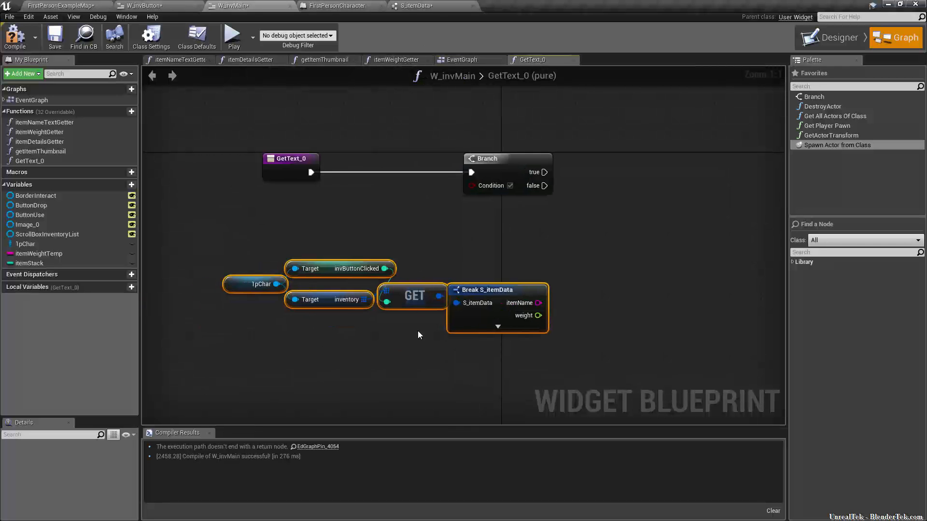
pyautogui.click(514, 330)
pyautogui.moveTo(544, 379); pyautogui.dragTo(472, 185)
pyautogui.click(501, 390)
# Create a String variable named interactButtontempString
pyautogui.moveTo(502, 247); pyautogui.dragTo(494, 287, button='right')
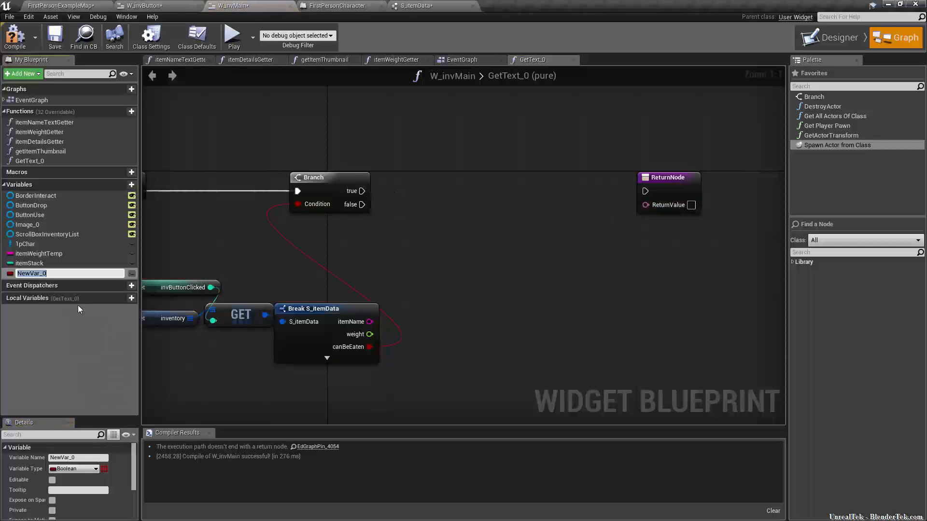
pyautogui.write('interactButtontempS')
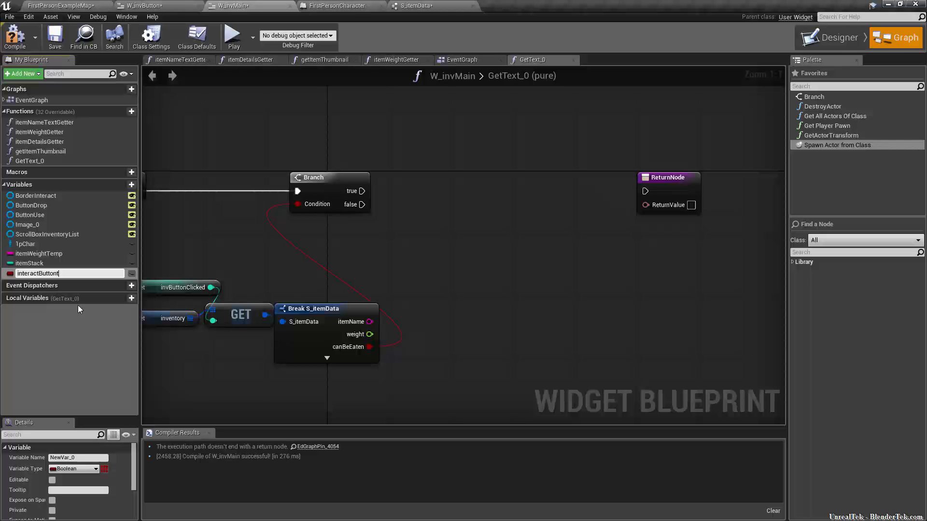
pyautogui.press('BackSpace')
pyautogui.press('BackSpace')
pyautogui.write('String')
pyautogui.press('Return')
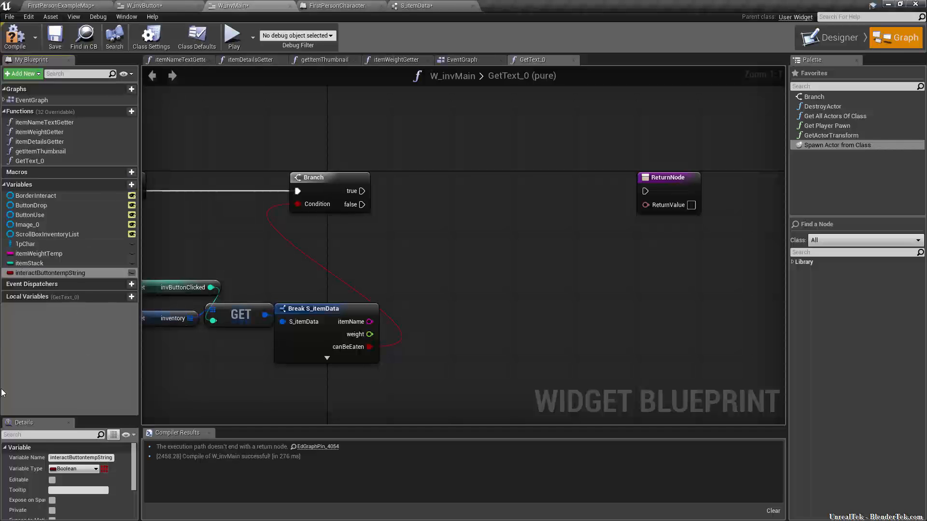
pyautogui.click(75, 469)
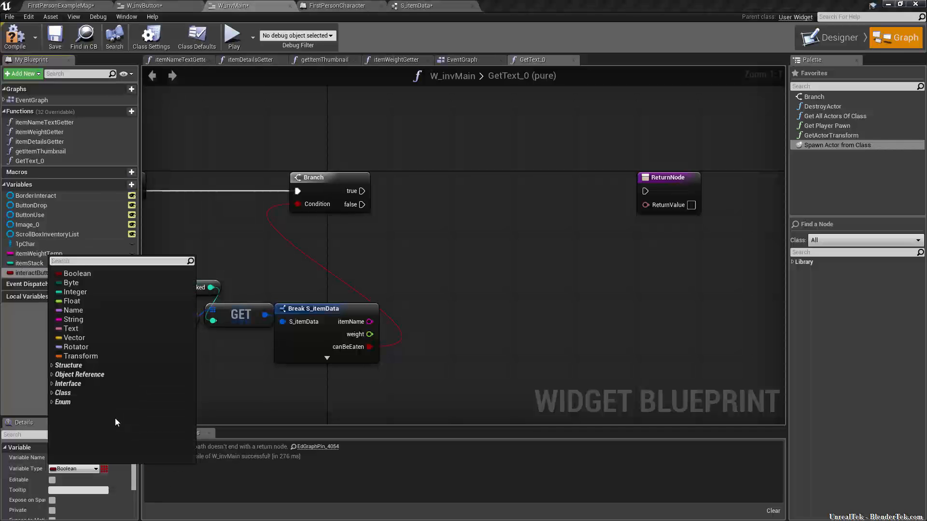
pyautogui.click(88, 320)
# Add two interactButtontempString SET nodes, connecting one set to "Eat" between the Branch's true output and the ReturnNode
pyautogui.moveTo(43, 275); pyautogui.dragTo(415, 173)
pyautogui.moveTo(82, 270); pyautogui.dragTo(459, 249)
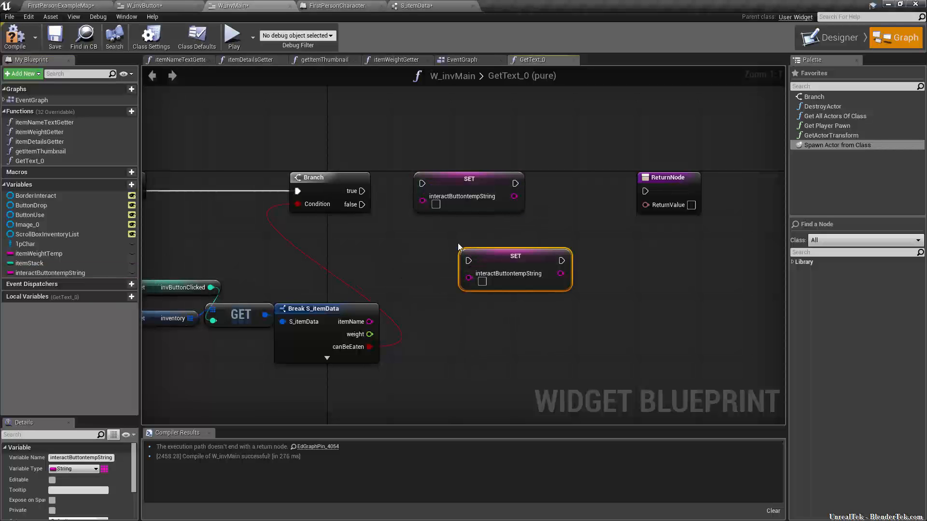
pyautogui.moveTo(362, 191); pyautogui.dragTo(419, 182)
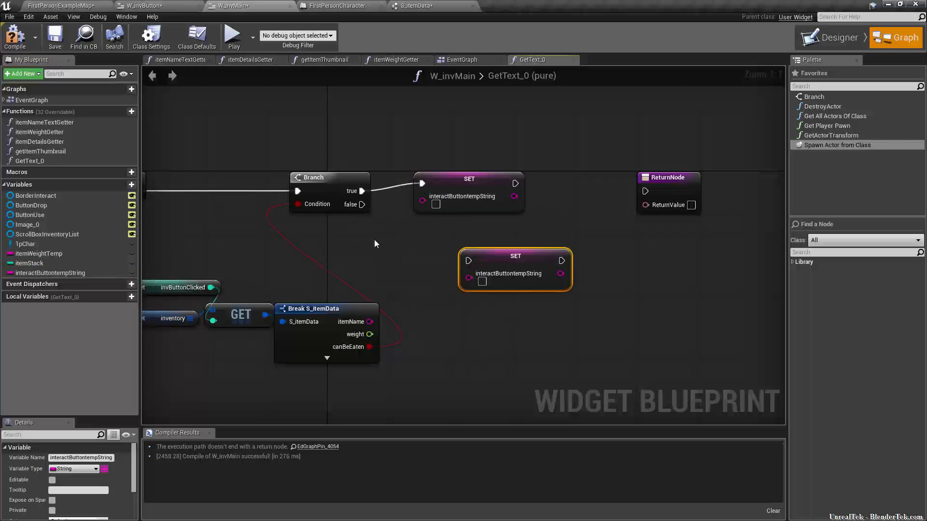
pyautogui.click(437, 204)
pyautogui.write('Eat')
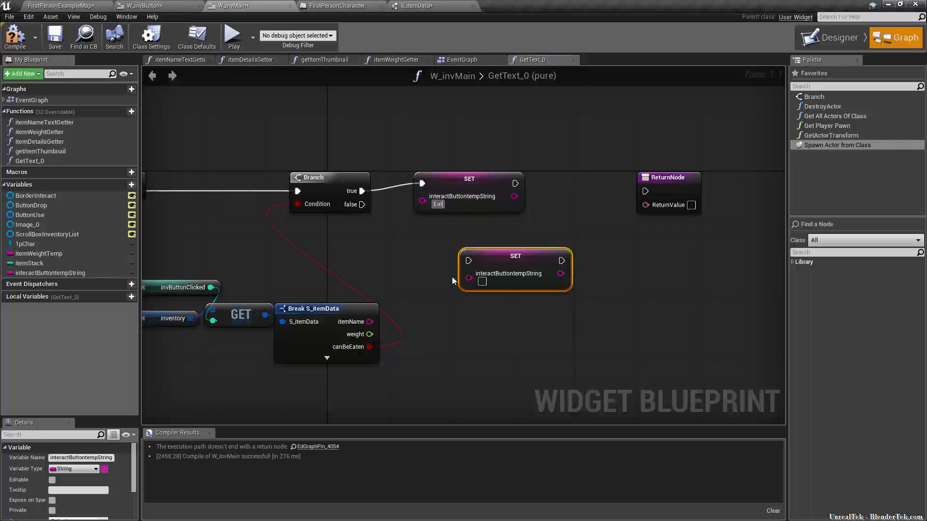
pyautogui.click(474, 313)
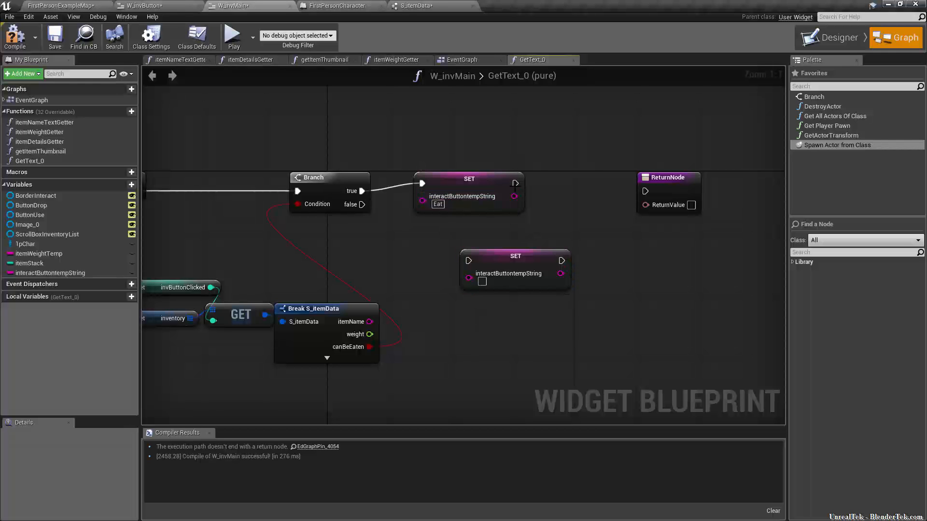
pyautogui.moveTo(515, 183); pyautogui.dragTo(645, 192)
pyautogui.moveTo(464, 339); pyautogui.dragTo(462, 309, button='right')
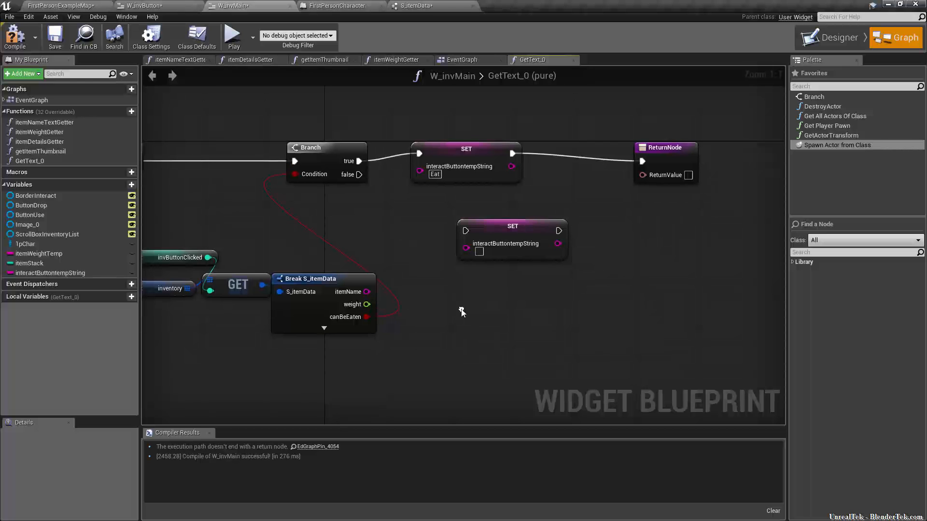
pyautogui.moveTo(483, 241); pyautogui.dragTo(535, 302)
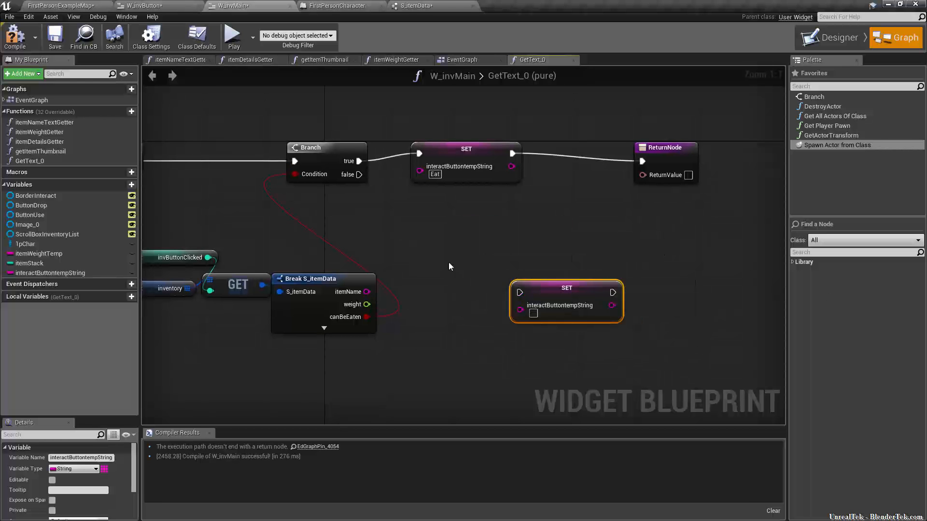
pyautogui.click(450, 223)
pyautogui.click(432, 208)
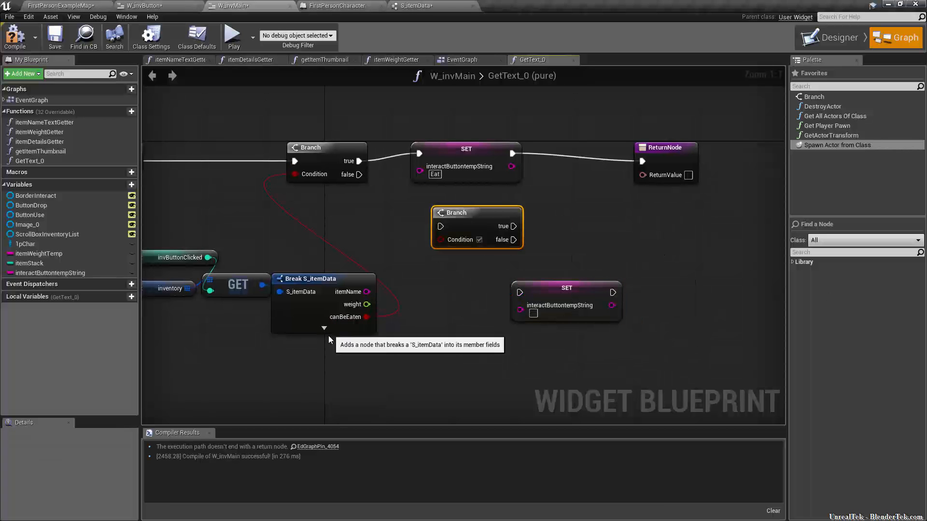
pyautogui.click(349, 331)
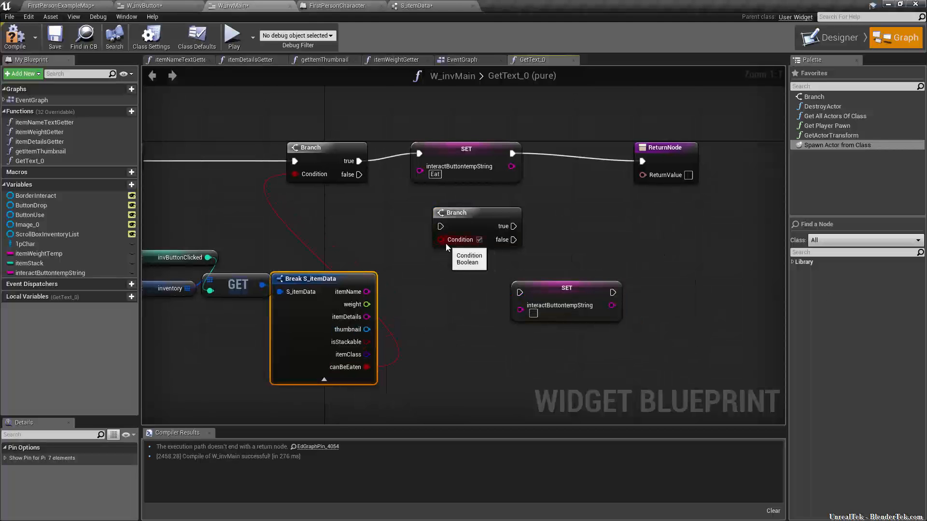
pyautogui.moveTo(541, 309); pyautogui.dragTo(569, 232)
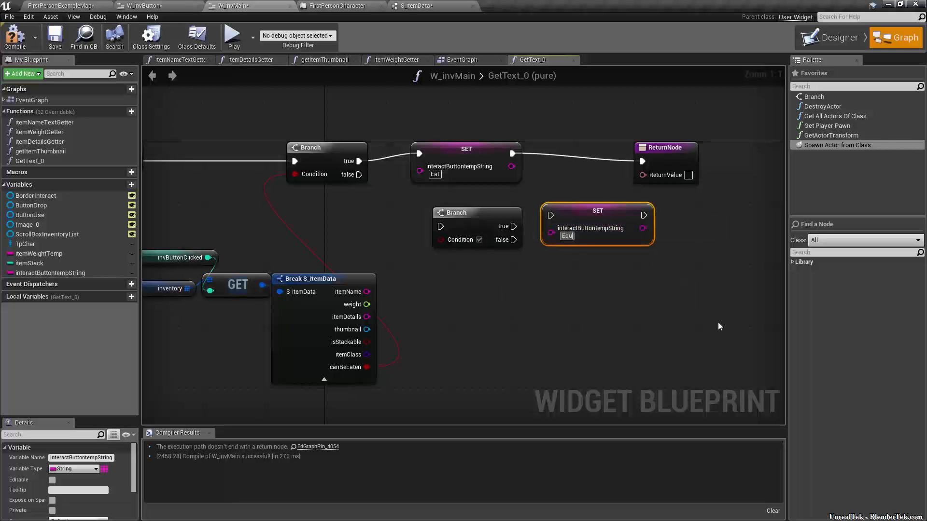
pyautogui.write('ed')
pyautogui.moveTo(585, 311); pyautogui.dragTo(425, 357, button='right')
pyautogui.click(489, 219)
pyautogui.press('Delete')
# Place the second SET node below the "Eat" one, clear its text, and connect the Branch's false output to it
pyautogui.moveTo(591, 202); pyautogui.dragTo(475, 225)
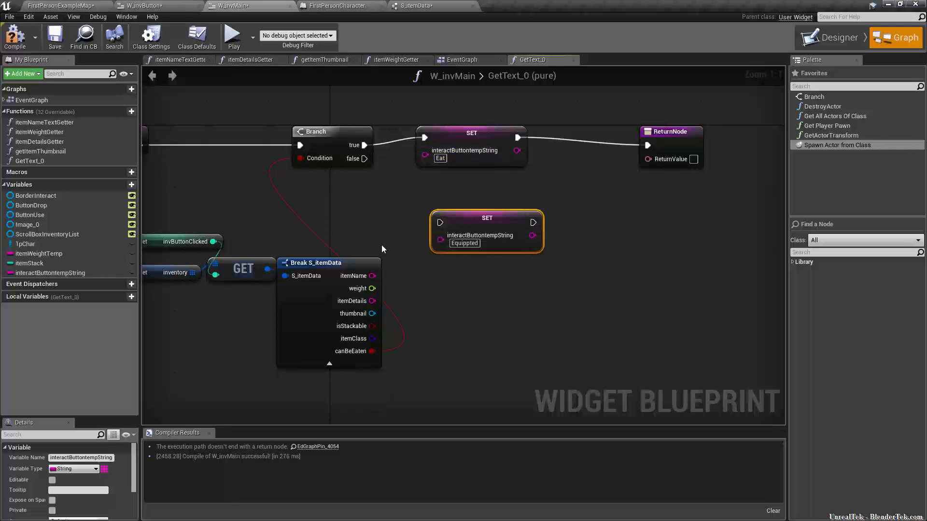
pyautogui.click(464, 243)
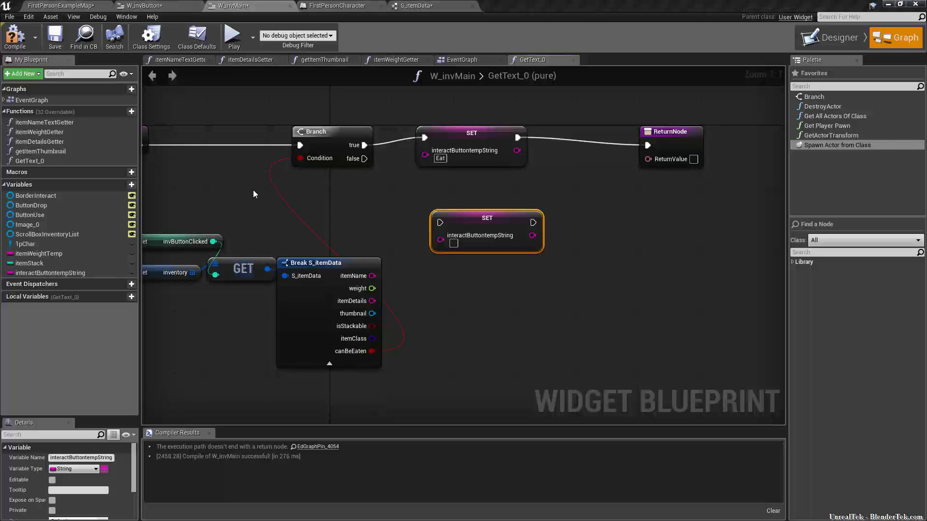
pyautogui.moveTo(386, 177); pyautogui.dragTo(399, 186)
pyautogui.moveTo(364, 158); pyautogui.dragTo(440, 223)
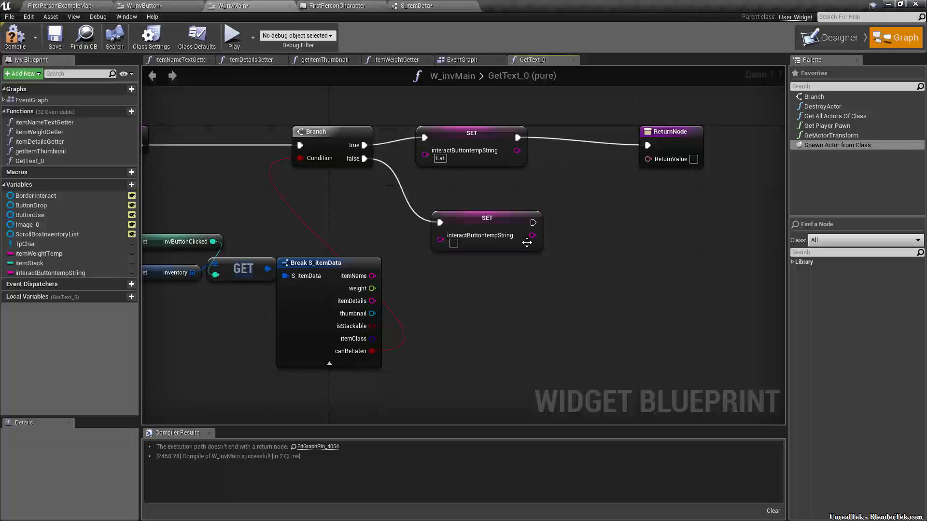
# Connect the second SET node's execution and string outputs to the ReturnNode, reposition the conversion node, and compile W_invMain
pyautogui.moveTo(533, 222); pyautogui.dragTo(648, 146)
pyautogui.moveTo(531, 236); pyautogui.dragTo(648, 159)
pyautogui.moveTo(572, 202); pyautogui.dragTo(657, 225)
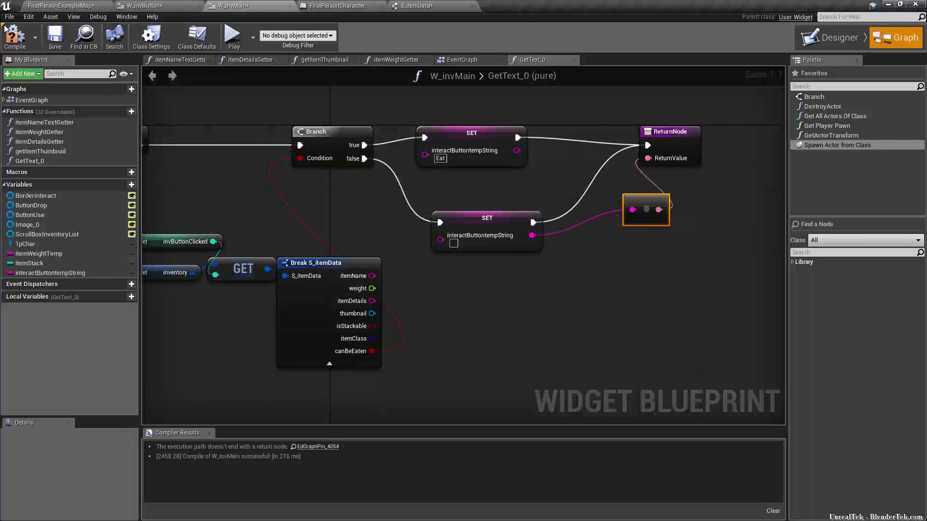
pyautogui.click(56, 56)
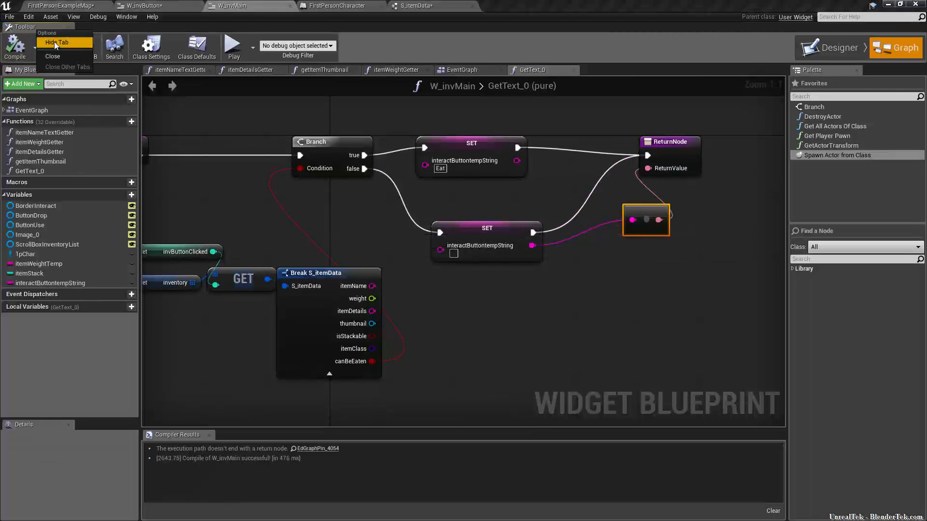
# Play-test the game, pick up a box and a sword, and open the inventory
pyautogui.click(234, 34)
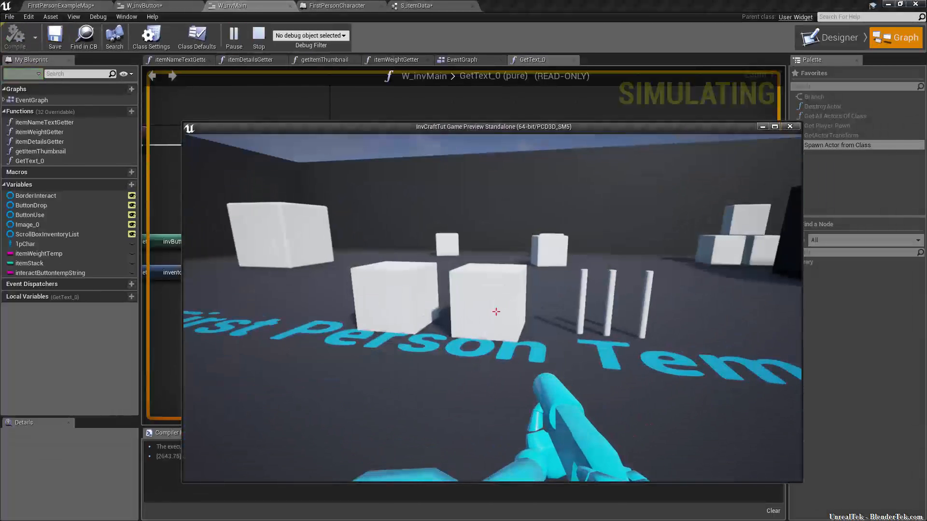
pyautogui.press('w')
pyautogui.press('e')
pyautogui.press('e')
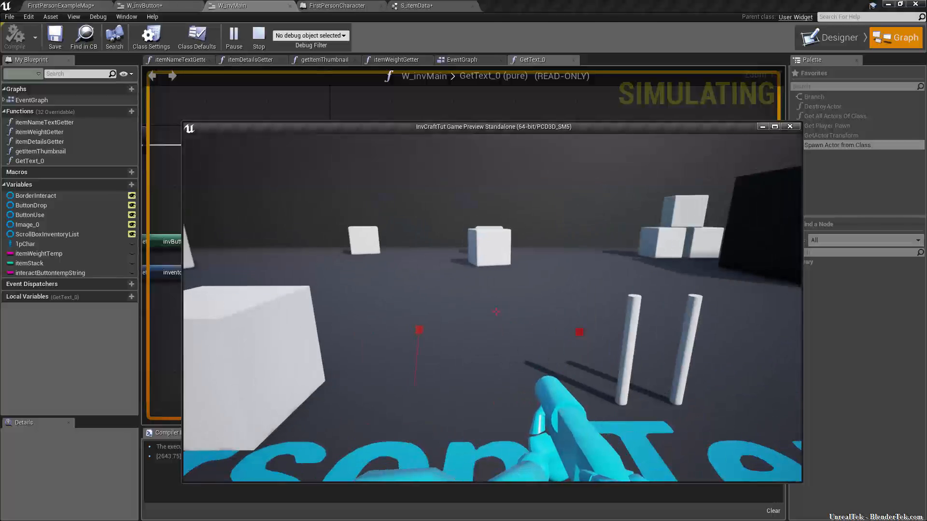
pyautogui.press('i')
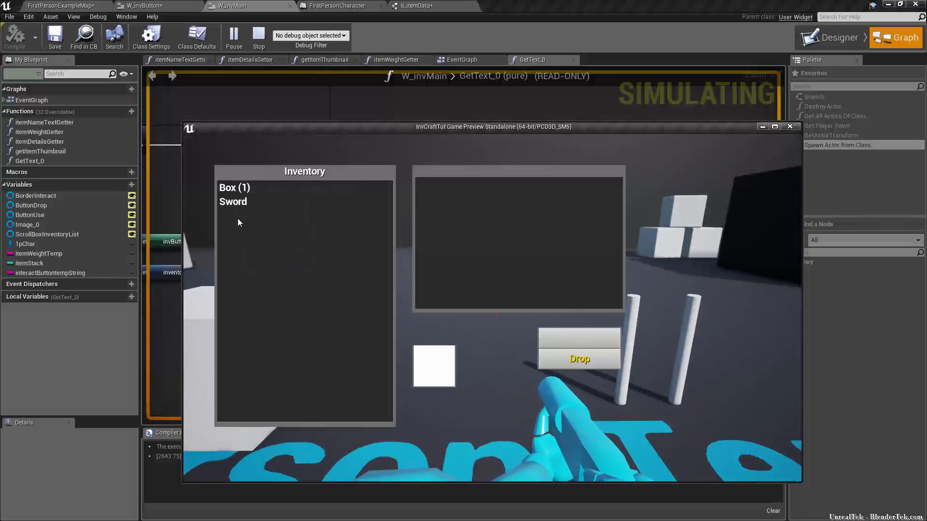
# Test the interact button with the Box and the Sword selected in the inventory, and end the play session
pyautogui.click(224, 190)
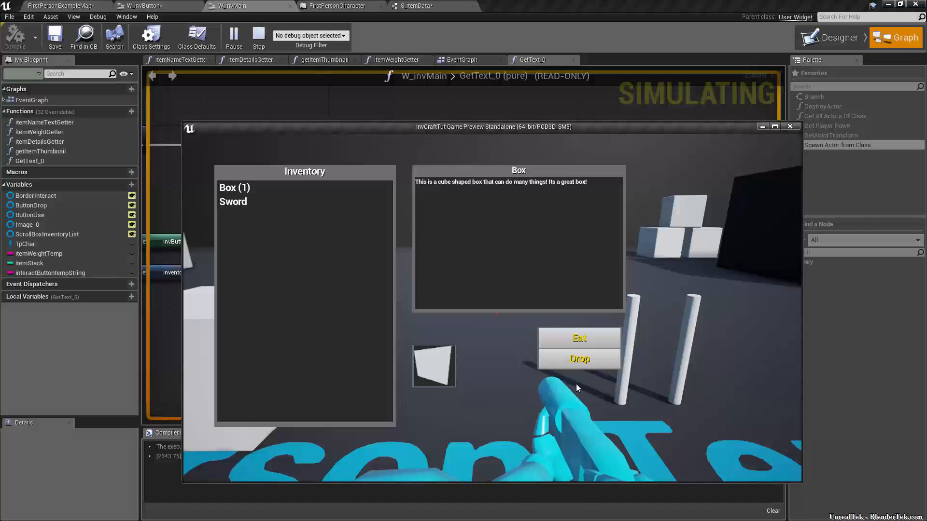
pyautogui.click(231, 203)
pyautogui.click(582, 337)
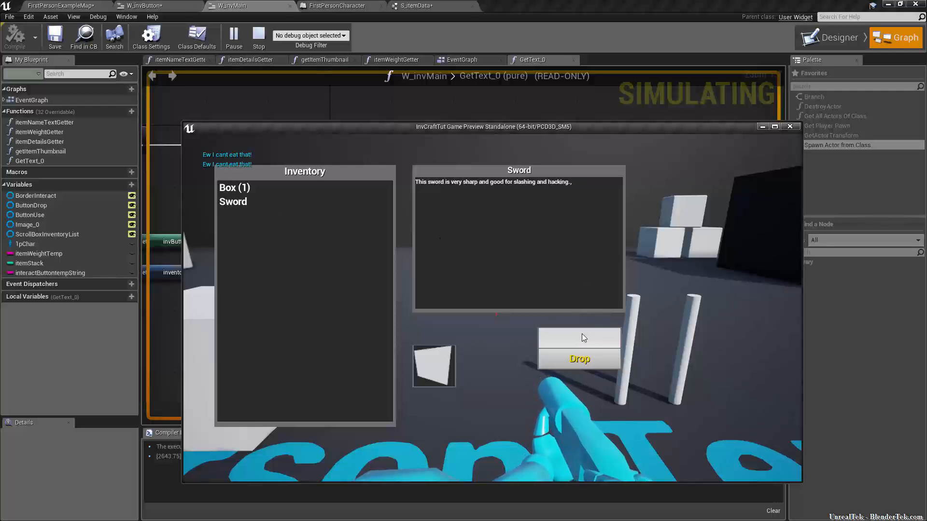
pyautogui.click(583, 337)
pyautogui.click(583, 337)
pyautogui.click(583, 337)
pyautogui.click(234, 188)
pyautogui.click(583, 339)
pyautogui.click(583, 339)
pyautogui.click(575, 343)
pyautogui.press('Escape')
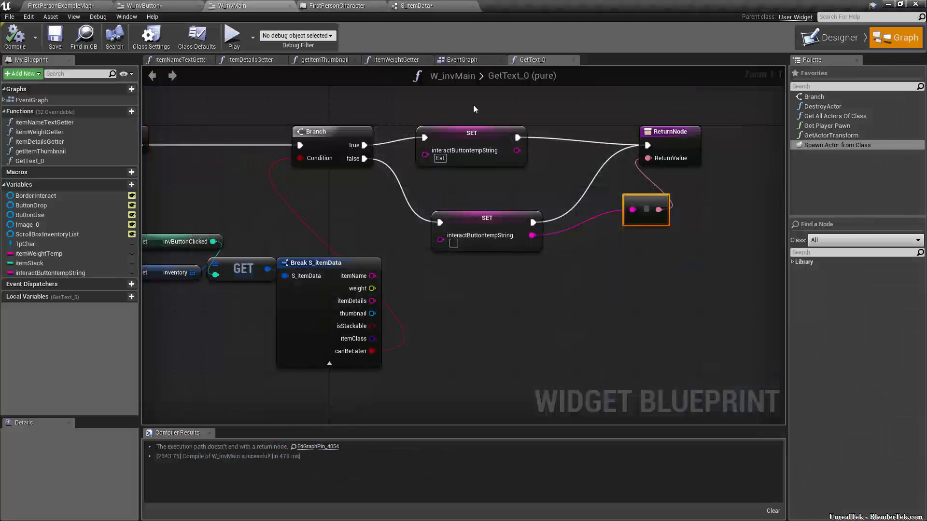
# In the Designer, create a text binding for the Drop button's text block
pyautogui.click(831, 38)
pyautogui.scroll(7, 510, 341)
pyautogui.click(525, 290)
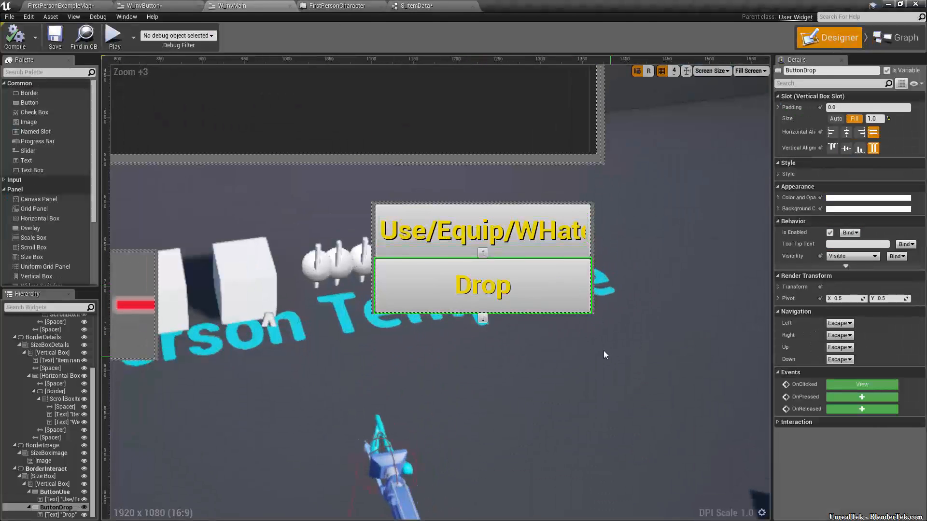
pyautogui.scroll(-6, 604, 355)
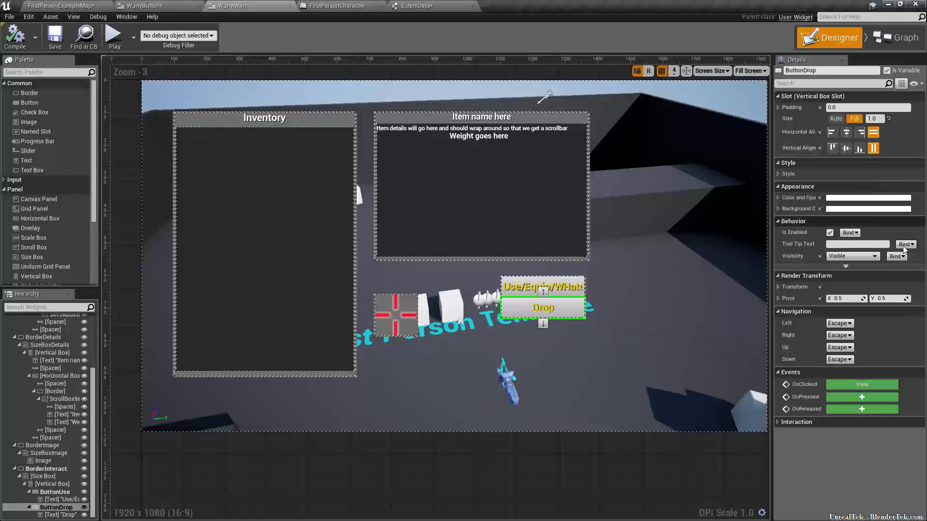
pyautogui.click(543, 308)
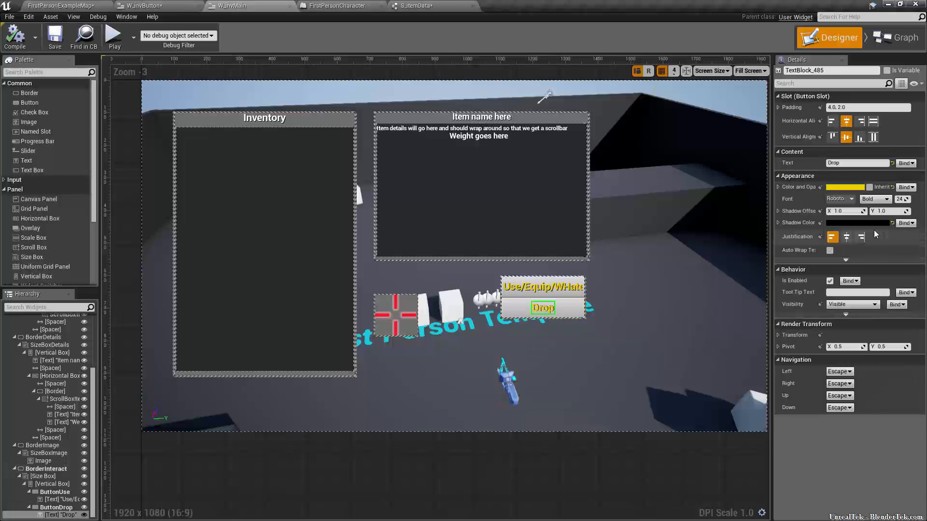
pyautogui.click(906, 163)
pyautogui.click(865, 172)
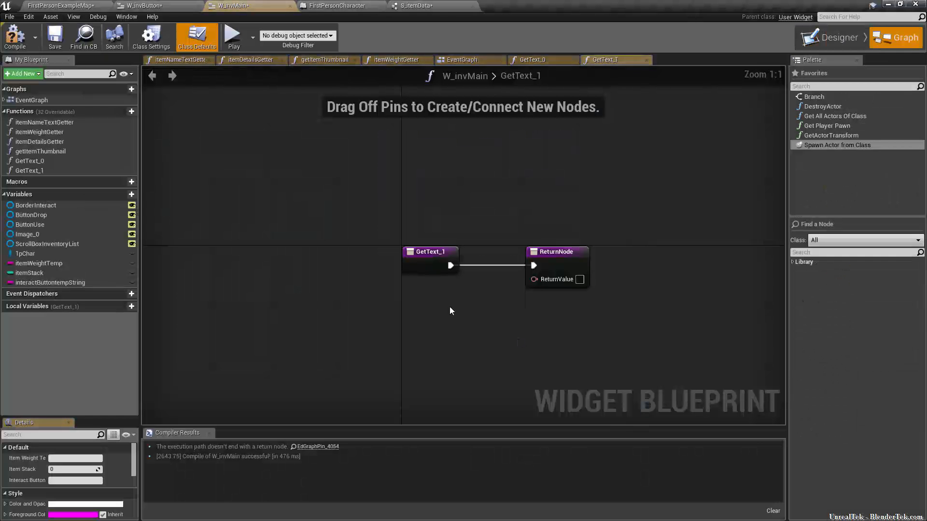
# Space the GetText_1 and ReturnNode nodes apart and create a String variable named dropButtonTempString
pyautogui.moveTo(420, 258); pyautogui.dragTo(233, 259)
pyautogui.moveTo(561, 260); pyautogui.dragTo(690, 259)
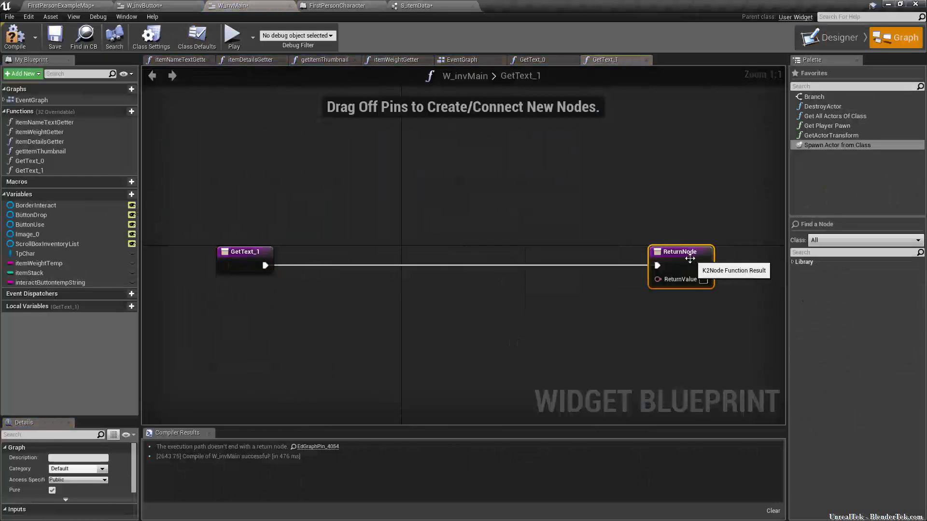
pyautogui.click(132, 194)
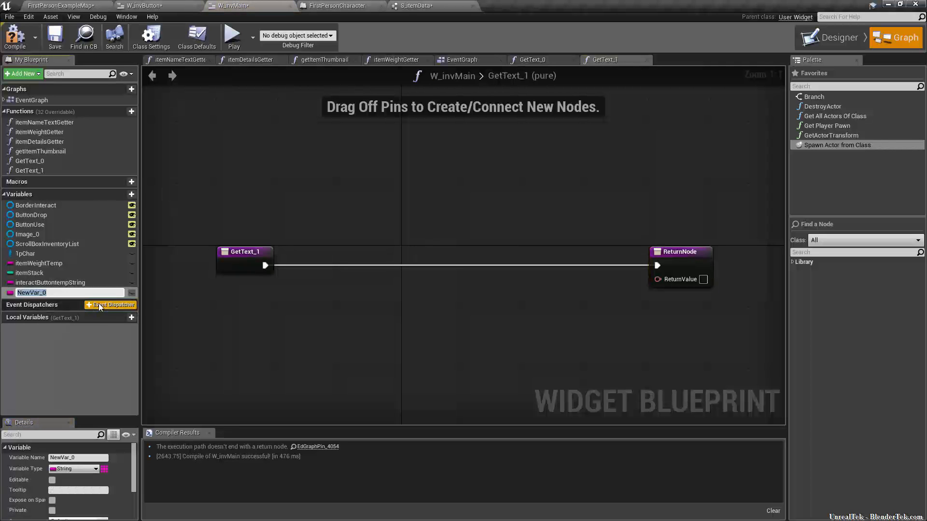
pyautogui.write('dropButtonTempString')
pyautogui.press('Return')
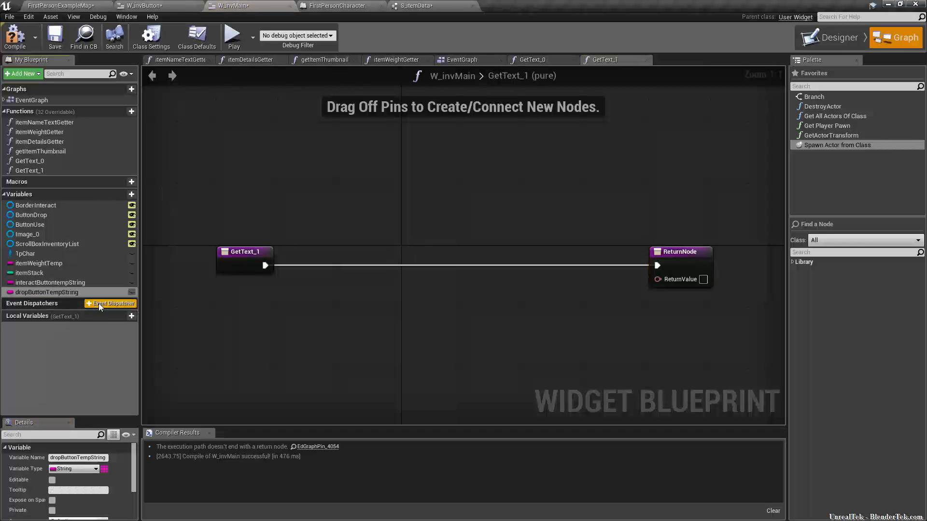
# Disconnect GetText_1 from the ReturnNode, connect it to a new Branch, and paste the copied item lookup nodes below
pyautogui.keyDown('alt'); pyautogui.click(264, 265); pyautogui.keyUp('alt')
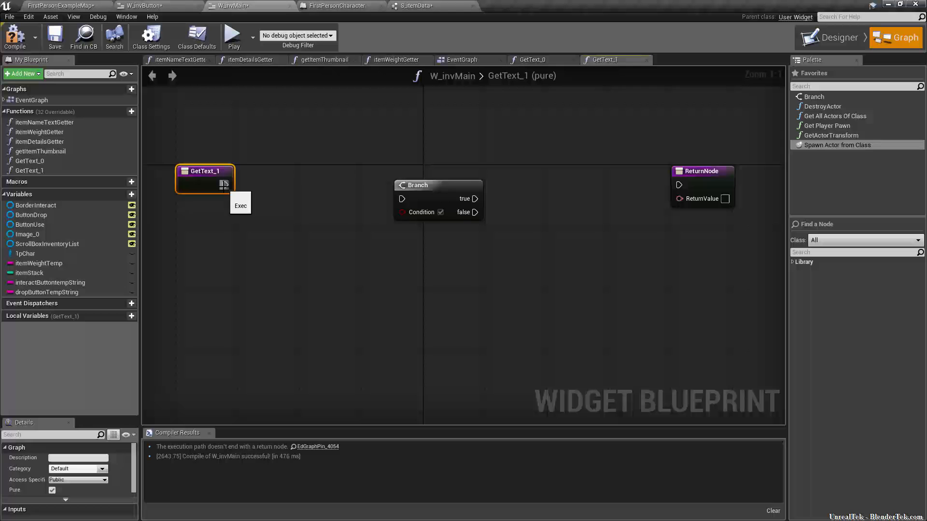
pyautogui.moveTo(225, 185); pyautogui.dragTo(402, 198)
pyautogui.click(421, 193)
pyautogui.hotkey('ctrl', 'v')
pyautogui.moveTo(293, 327); pyautogui.dragTo(356, 336, button='right')
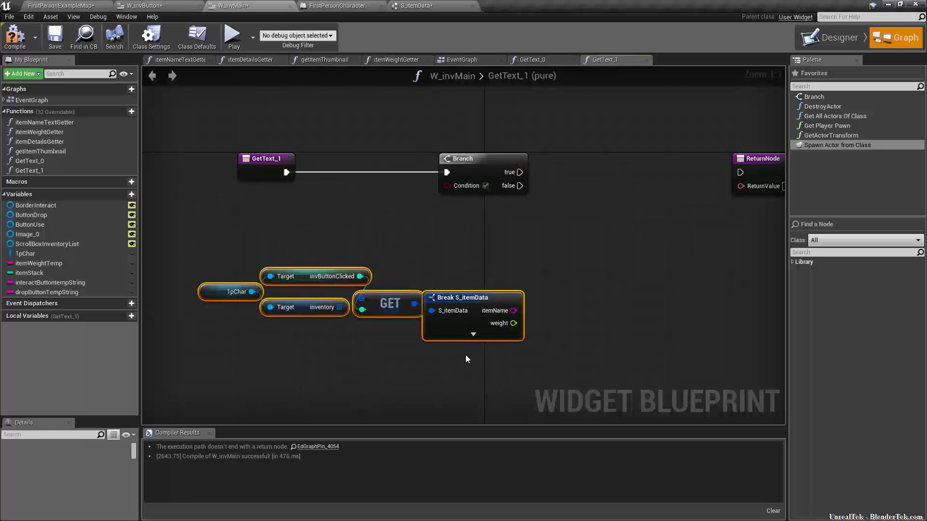
# Delete the pasted Break S_itemData, GET and inventory nodes, and line up invButtonClicked with the 1pChar node
pyautogui.click(476, 297)
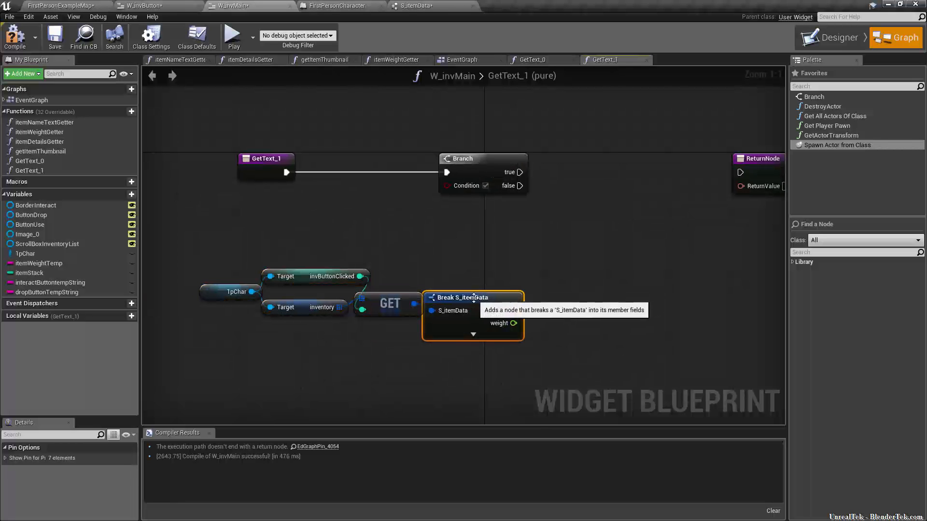
pyautogui.press('Delete')
pyautogui.click(414, 313)
pyautogui.press('Delete')
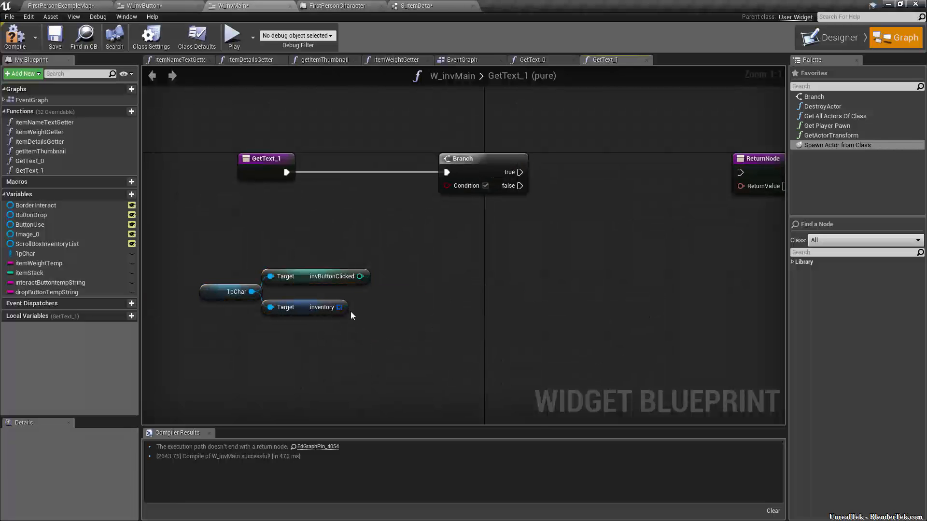
pyautogui.click(301, 311)
pyautogui.press('Delete')
pyautogui.moveTo(301, 273); pyautogui.dragTo(310, 297)
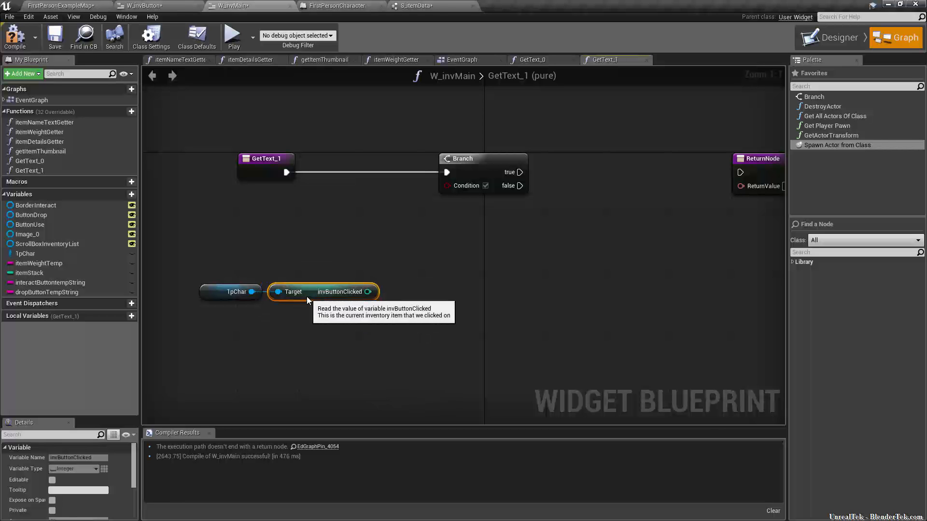
pyautogui.click(380, 303)
# Compare invButtonClicked for equality with -1, feed the result to the Branch condition, and check against the itemWeightGetter graph
pyautogui.moveTo(372, 292); pyautogui.dragTo(406, 271)
pyautogui.click(453, 317)
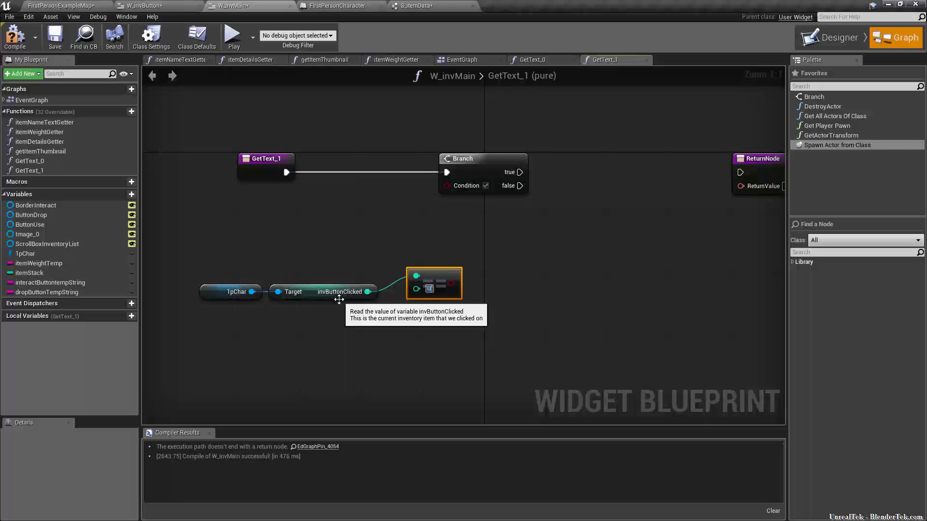
pyautogui.moveTo(452, 283); pyautogui.dragTo(449, 186)
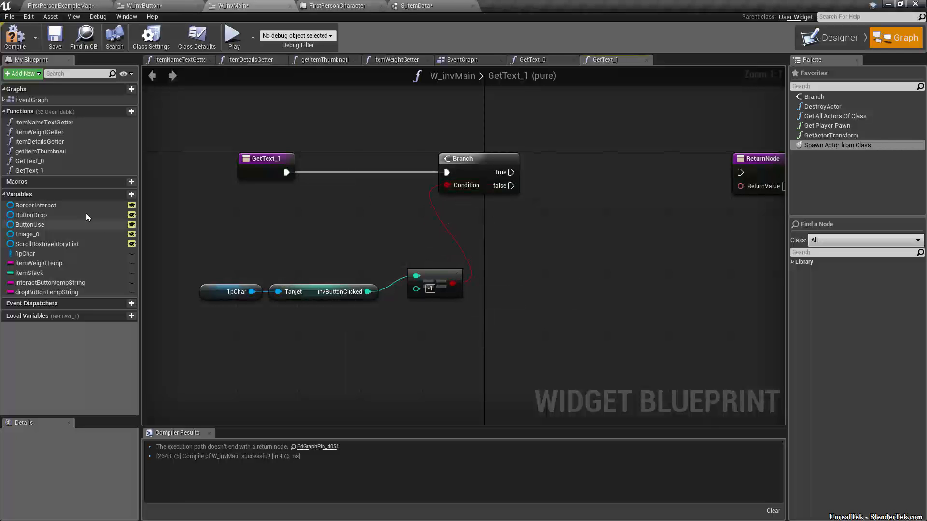
pyautogui.doubleClick(71, 132)
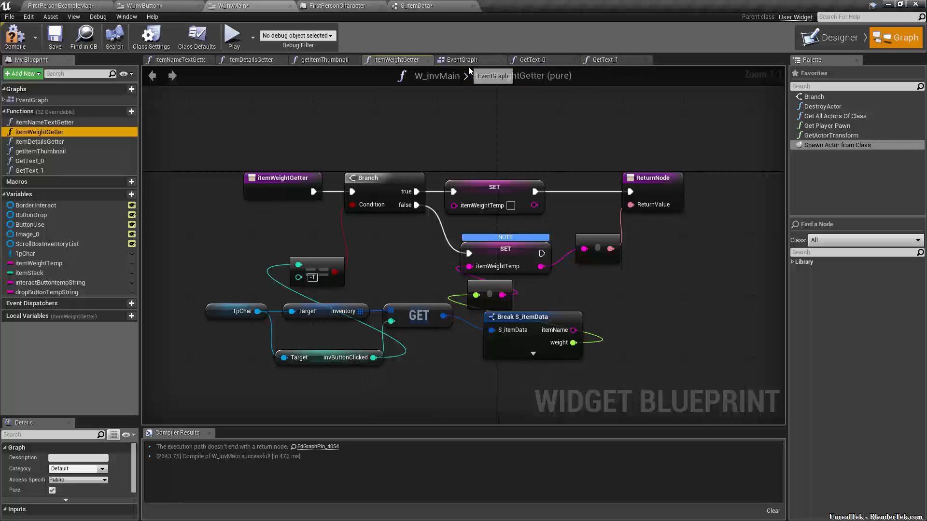
pyautogui.click(599, 60)
# Rename the GetText_0 function to InteractButtonTextSetter and GetText_1 to DropButtonTextSetter
pyautogui.click(61, 161)
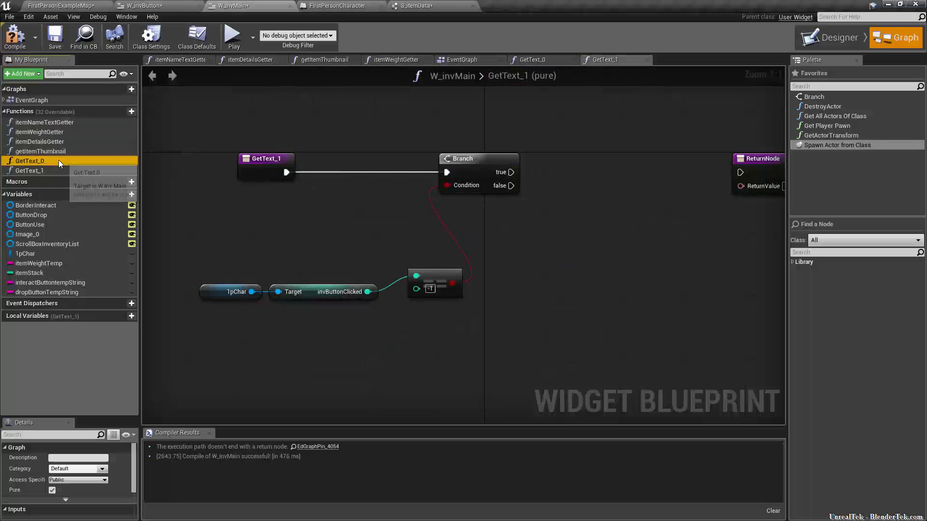
pyautogui.click(60, 161)
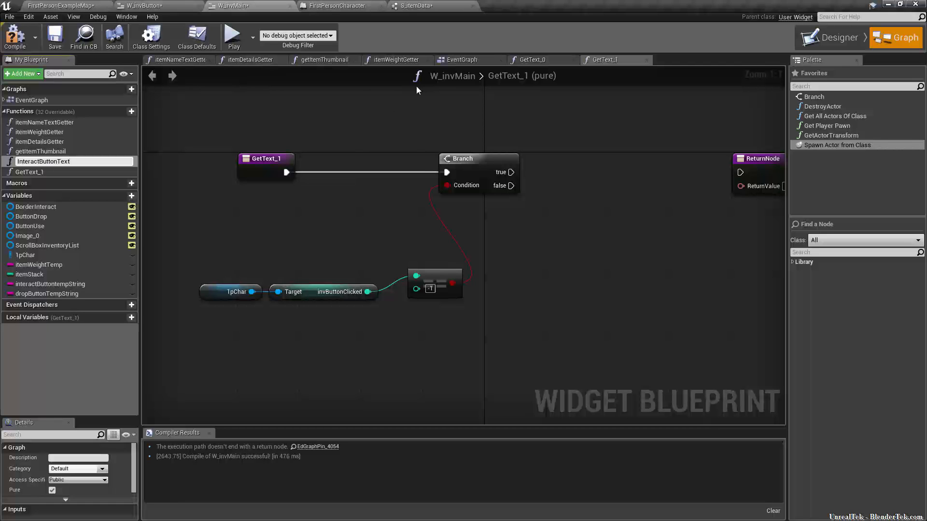
pyautogui.write('r')
pyautogui.press('Return')
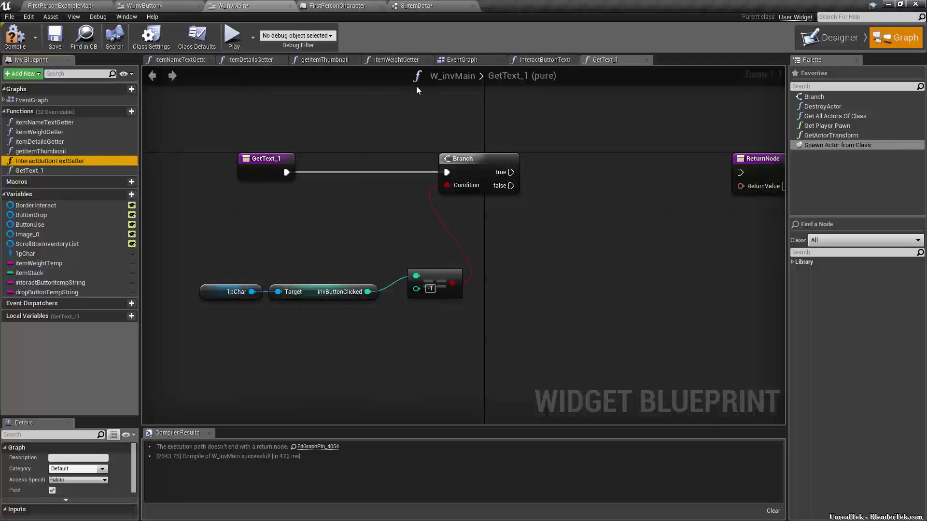
pyautogui.click(101, 170)
pyautogui.click(102, 170)
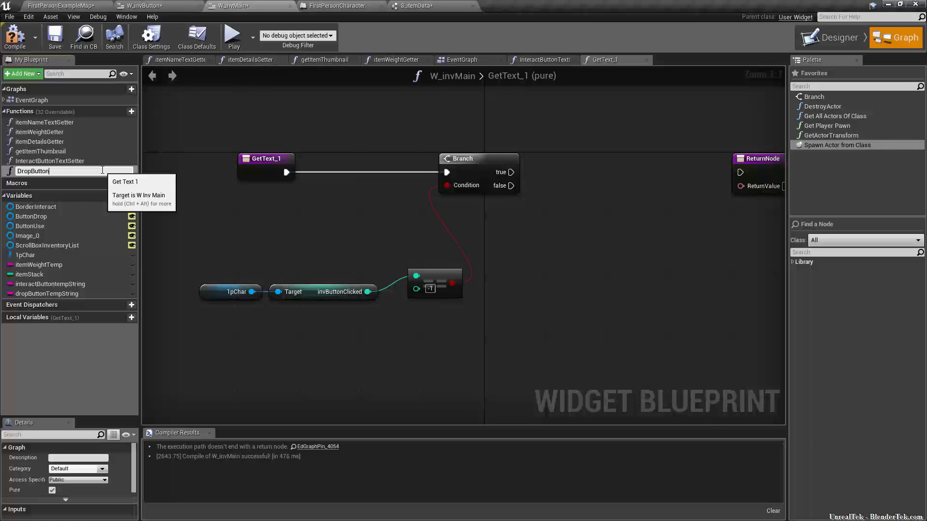
pyautogui.press('Return')
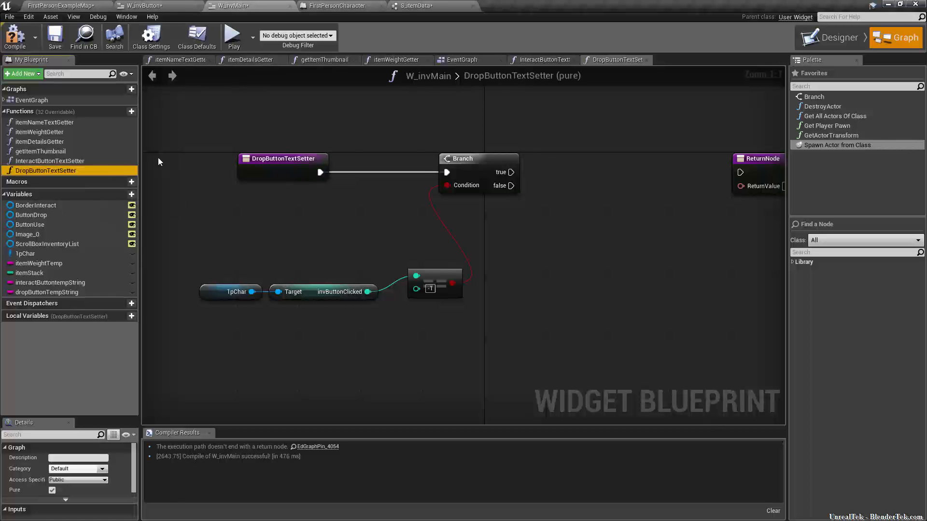
# Add two dropButtonTempString SET nodes, wiring one between the Branch's true output and the ReturnNode and the other to the false output
pyautogui.moveTo(563, 287); pyautogui.dragTo(461, 281, button='right')
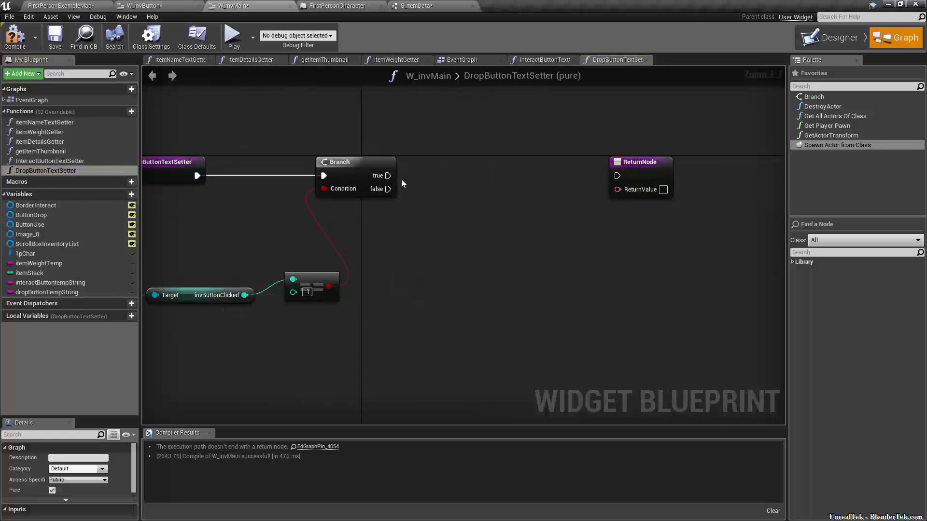
pyautogui.moveTo(56, 292); pyautogui.dragTo(455, 167)
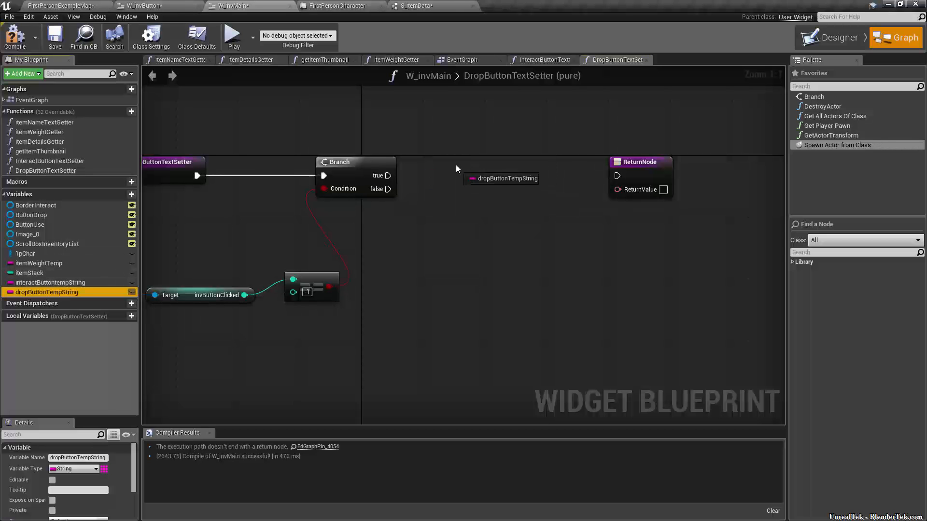
pyautogui.moveTo(82, 295); pyautogui.dragTo(465, 244)
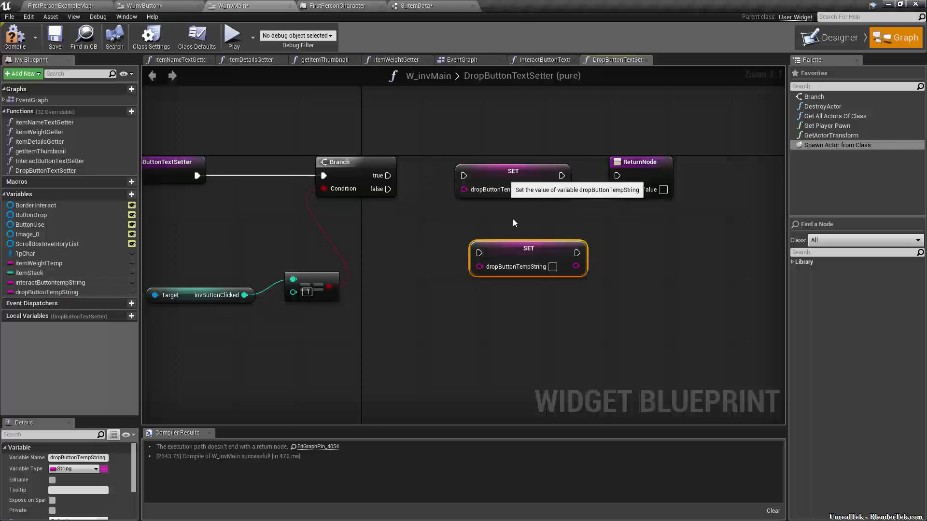
pyautogui.click(466, 170)
pyautogui.moveTo(466, 170); pyautogui.dragTo(442, 176)
pyautogui.moveTo(539, 176); pyautogui.dragTo(617, 175)
pyautogui.moveTo(392, 190); pyautogui.dragTo(462, 254)
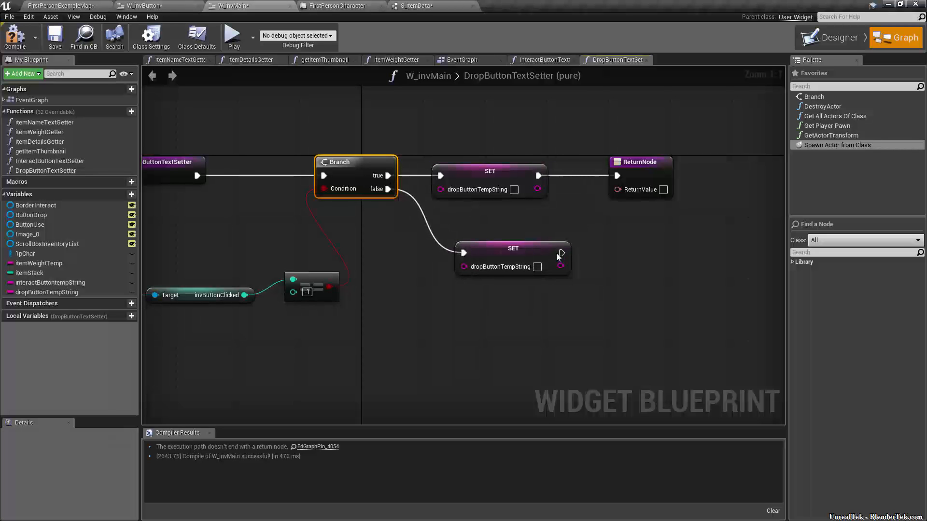
# Connect the lower SET node's execution and string outputs to the ReturnNode, and tidy the conversion and SET node positions
pyautogui.moveTo(560, 266); pyautogui.dragTo(618, 189)
pyautogui.moveTo(558, 222); pyautogui.dragTo(636, 253)
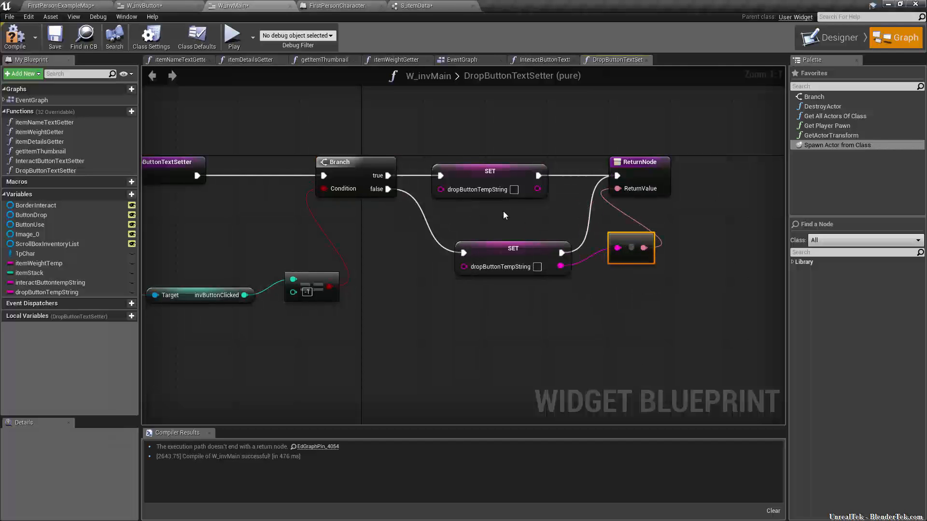
pyautogui.moveTo(482, 251); pyautogui.dragTo(459, 252)
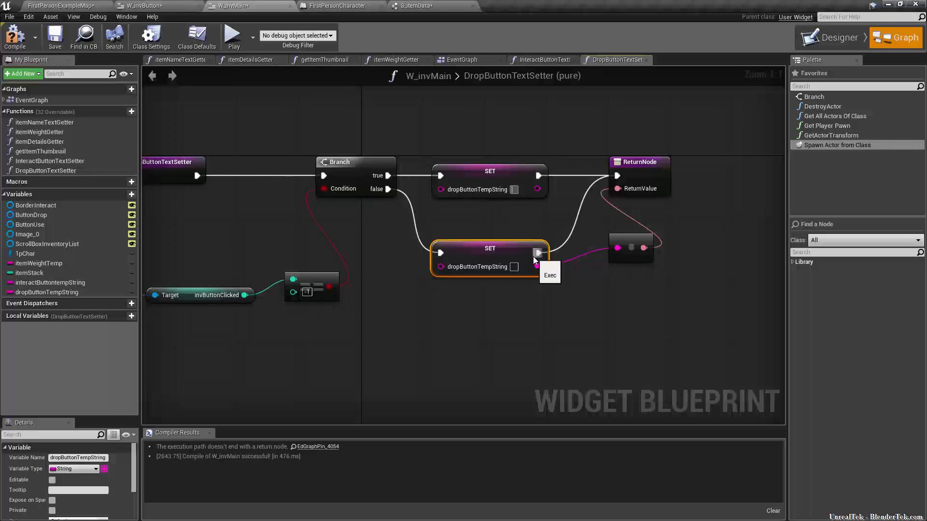
# Set the dropButtonTempString value to "Drop" in the SET node on the Branch's false output
pyautogui.click(514, 268)
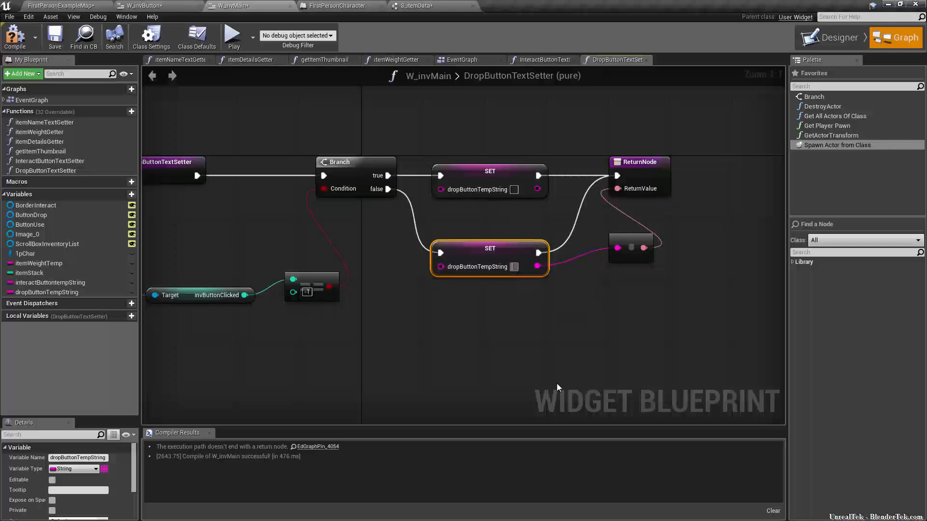
pyautogui.write('Drop')
pyautogui.press('Return')
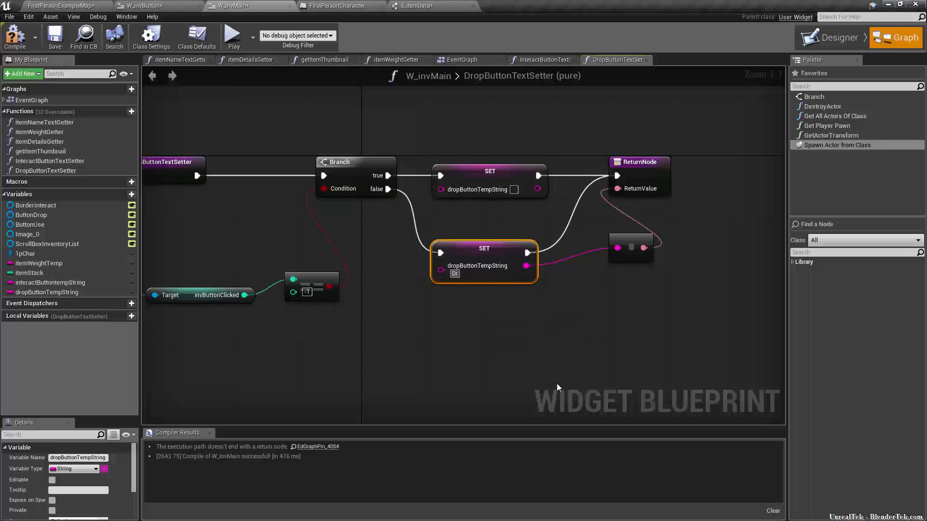
# Compile and save W_invMain, and start a play session
pyautogui.click(15, 36)
pyautogui.click(55, 36)
pyautogui.click(237, 37)
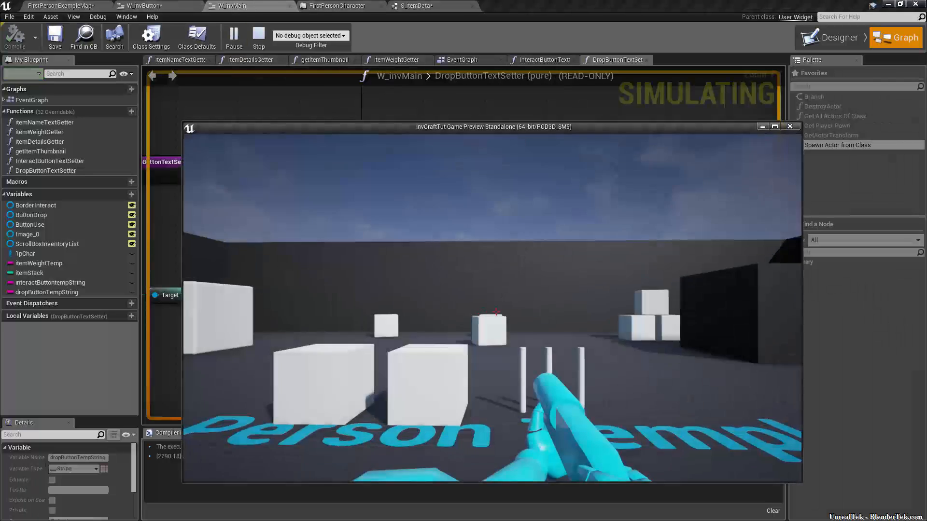
# Play-test the button labels by collecting items, opening the inventory and selecting Box and Sword, and end the session
pyautogui.press('e')
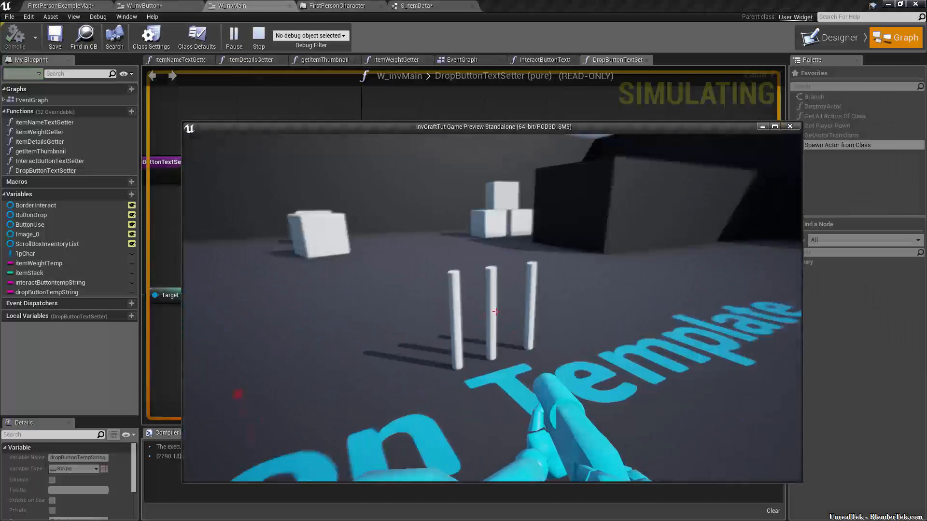
pyautogui.press('e')
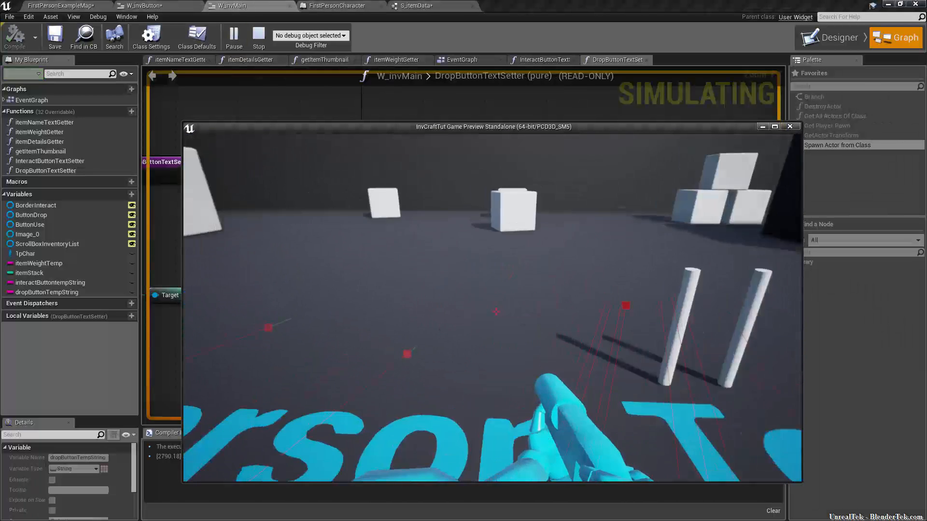
pyautogui.press('i')
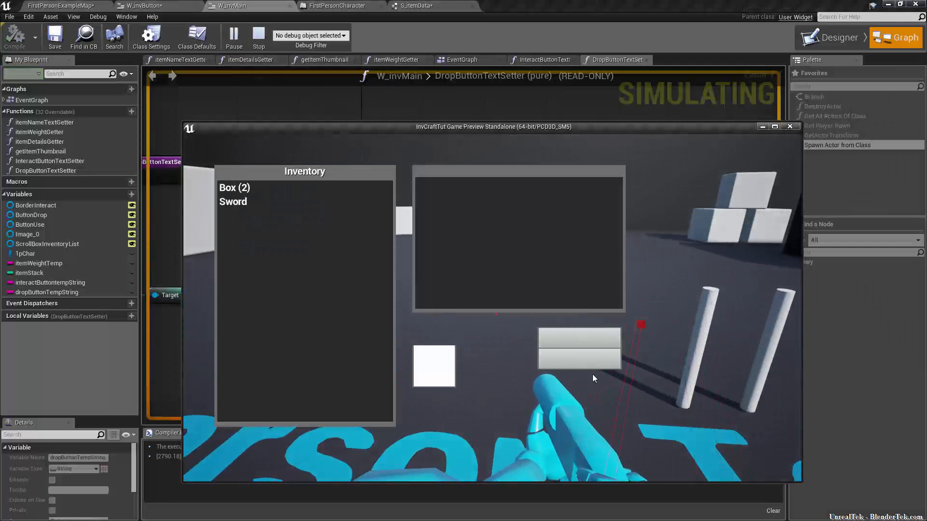
pyautogui.click(225, 189)
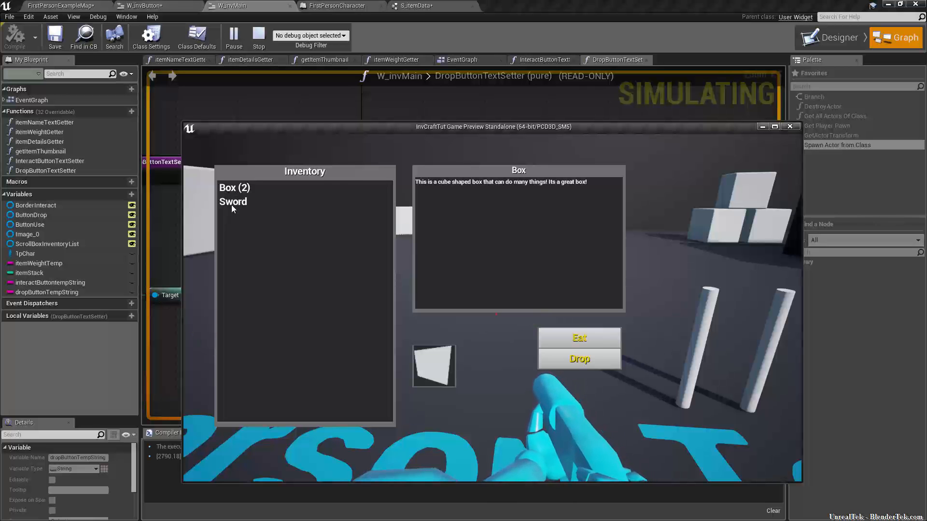
pyautogui.click(235, 205)
pyautogui.press('Escape')
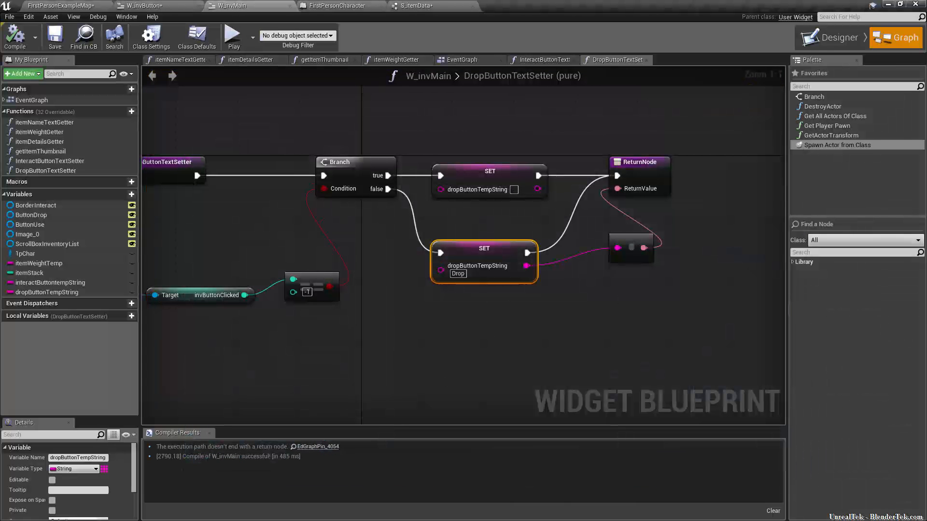
pyautogui.click(538, 340)
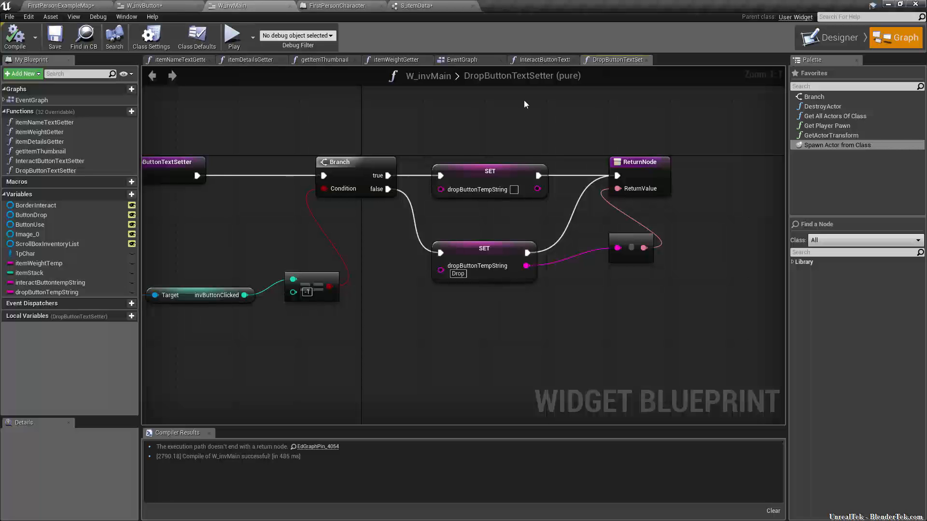
# In the widget's Designer view, set the BorderInteract border's visibility to Hidden
pyautogui.click(825, 43)
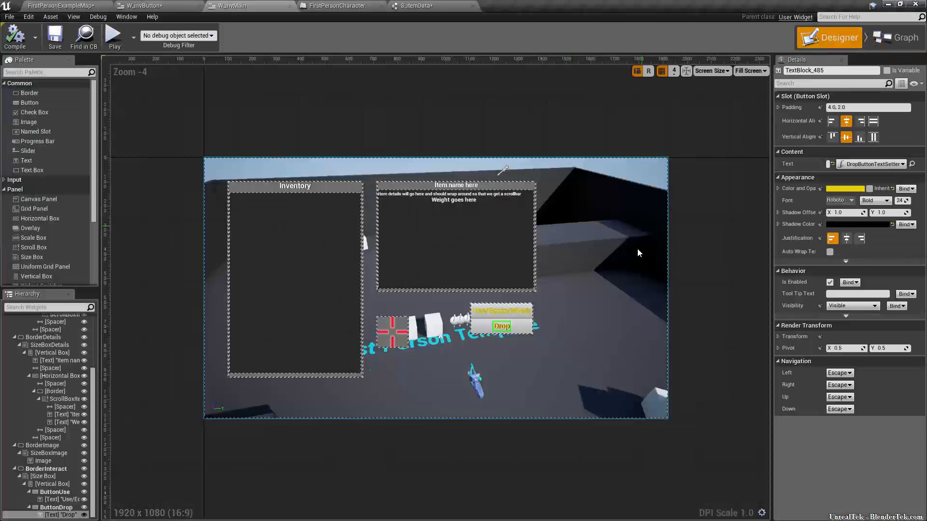
pyautogui.scroll(6, 520, 307)
pyautogui.scroll(-5, 521, 307)
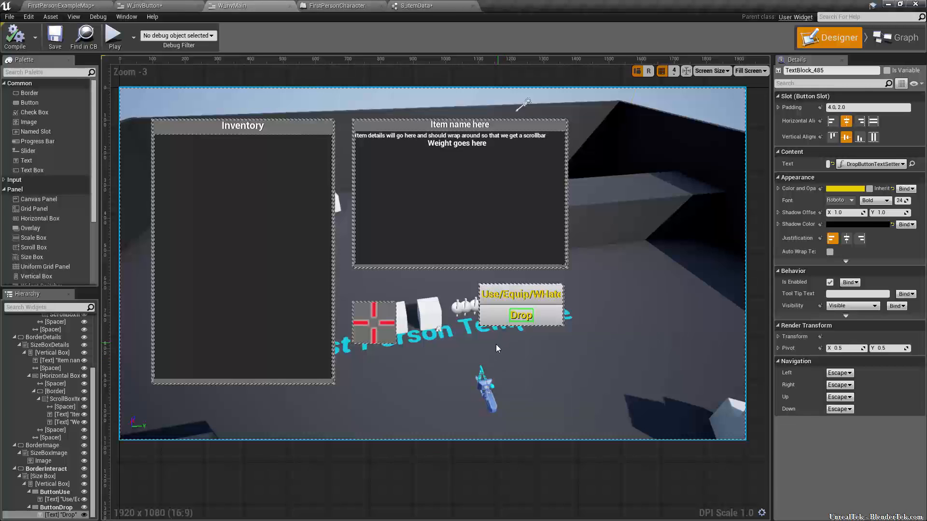
pyautogui.scroll(4, 497, 344)
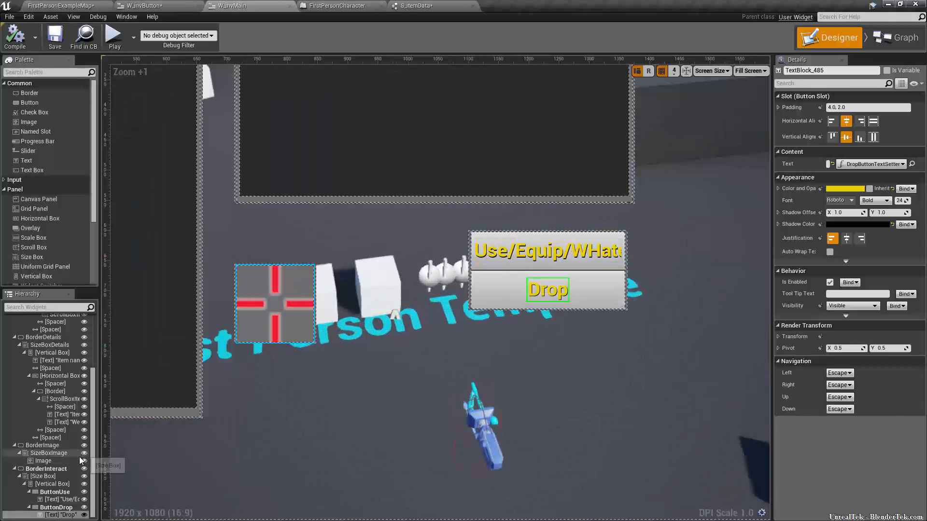
pyautogui.click(53, 468)
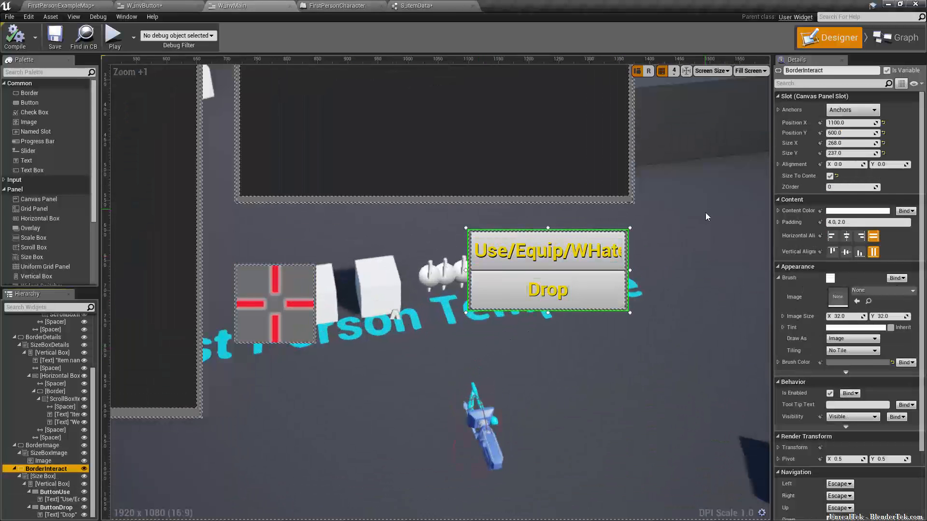
pyautogui.click(887, 70)
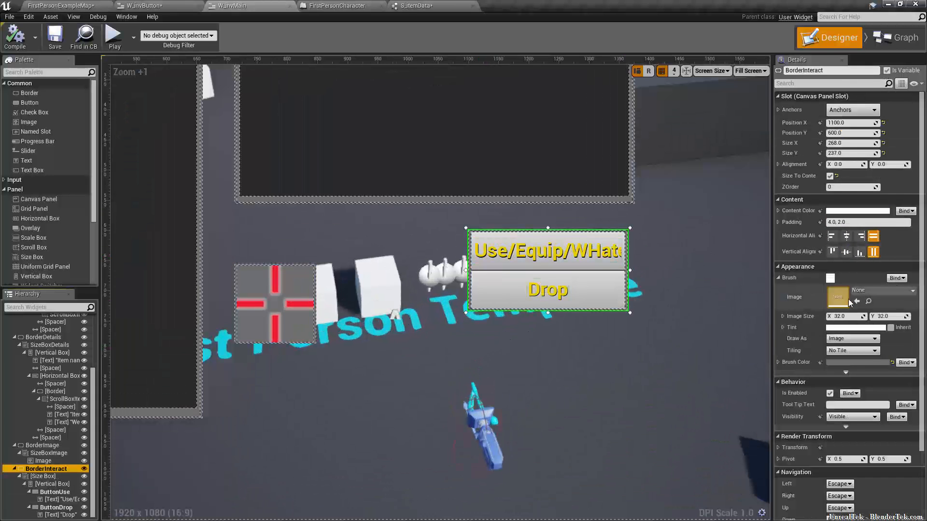
pyautogui.scroll(-2, 853, 368)
pyautogui.click(854, 355)
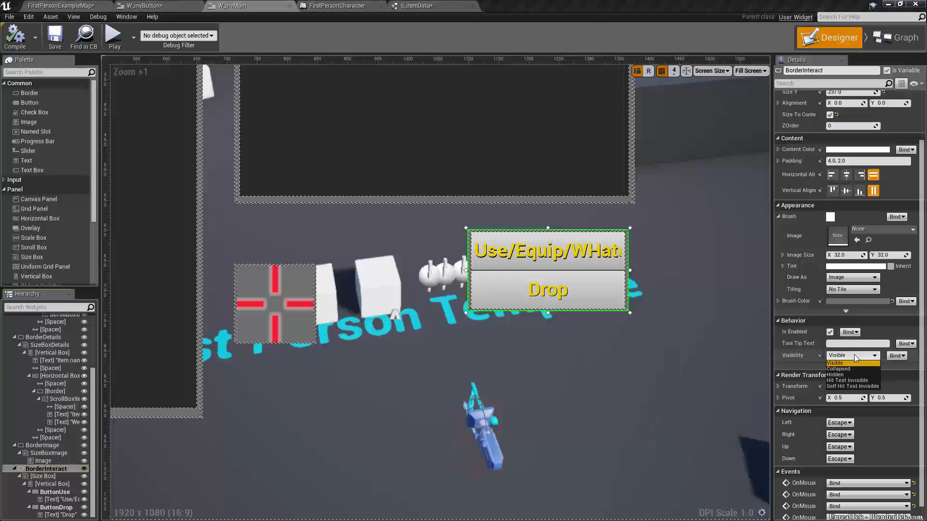
pyautogui.click(862, 375)
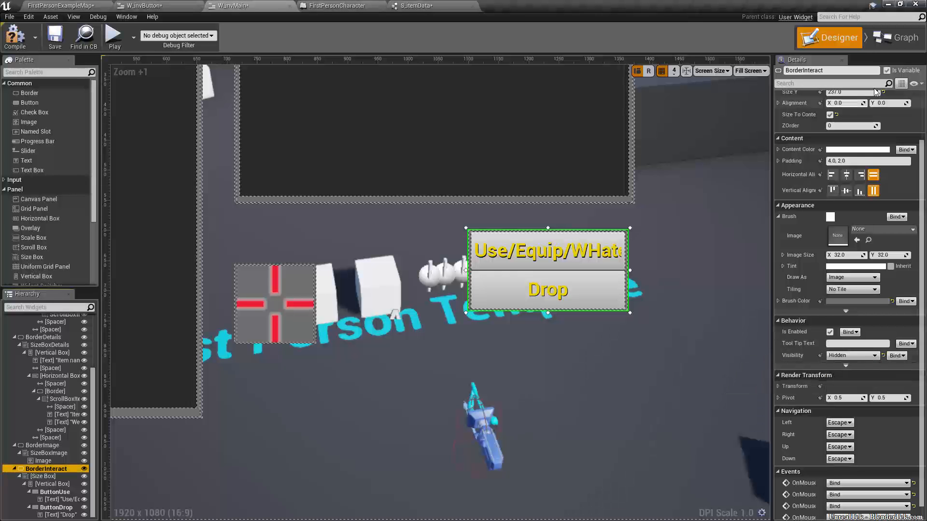
# Add an Event Tick node in an empty area of W_invMain's EventGraph
pyautogui.click(900, 39)
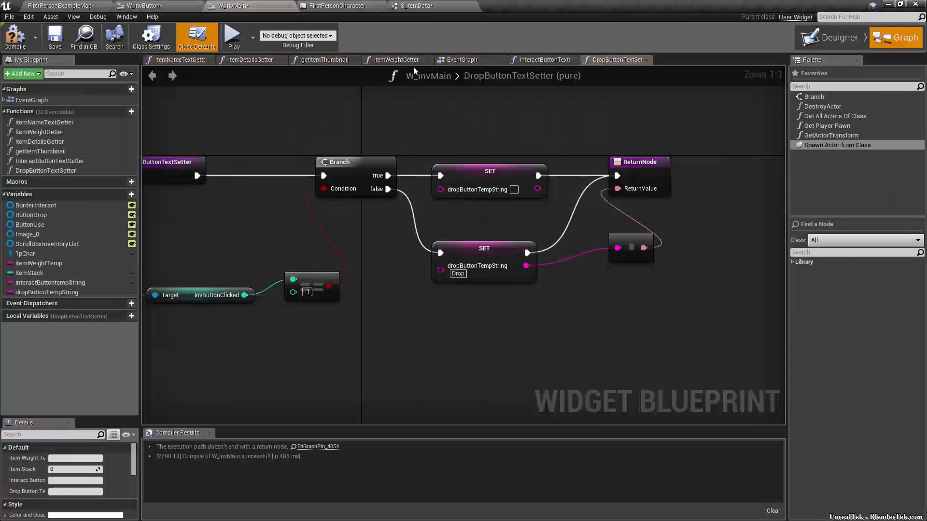
pyautogui.click(457, 59)
pyautogui.scroll(-6, 426, 309)
pyautogui.moveTo(457, 357); pyautogui.dragTo(461, 268, button='right')
pyautogui.scroll(7, 390, 270)
pyautogui.rightClick(392, 271)
pyautogui.write('event tick')
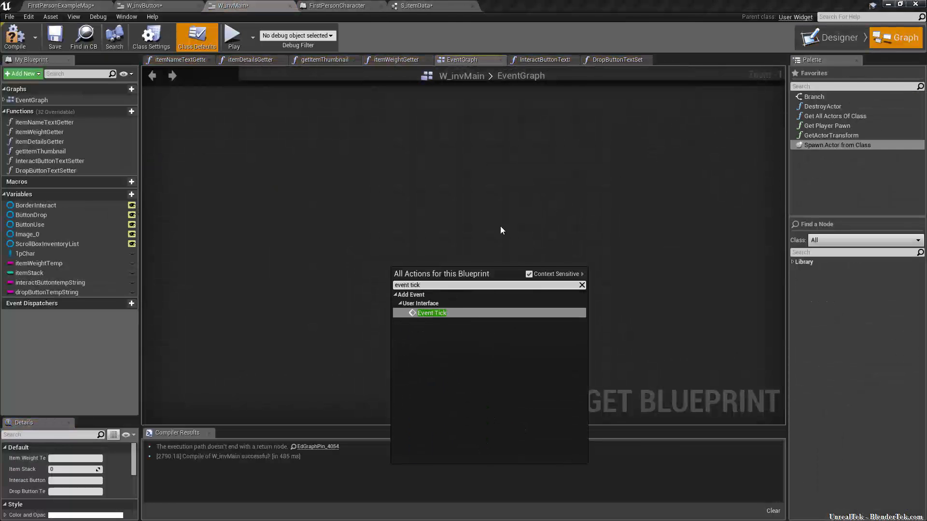
pyautogui.click(425, 314)
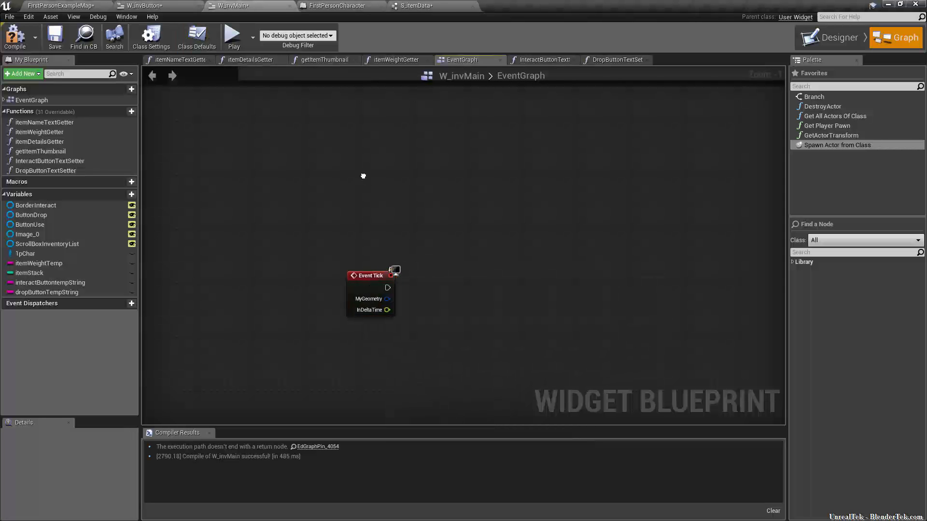
# Reposition the Event Tick node to leave free space beside it for the visibility logic
pyautogui.rightClick(364, 175)
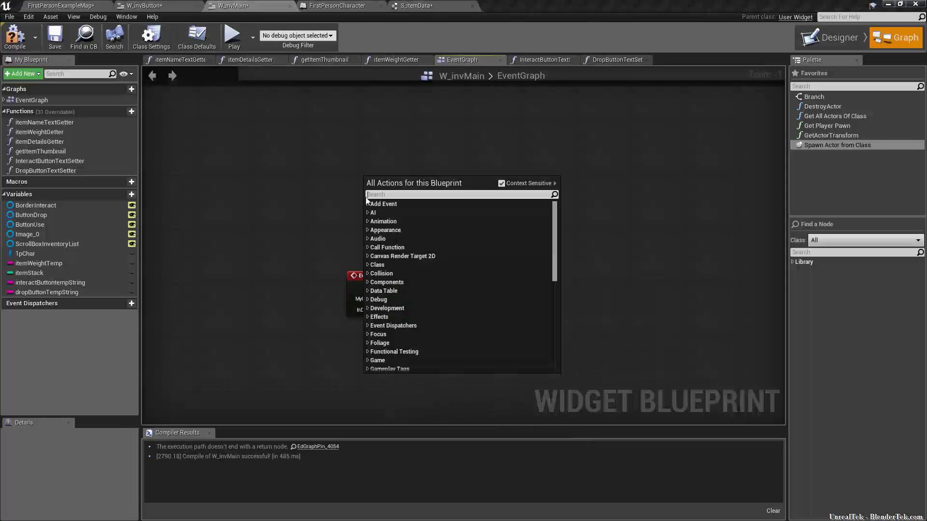
pyautogui.click(355, 224)
pyautogui.moveTo(363, 283); pyautogui.dragTo(267, 189)
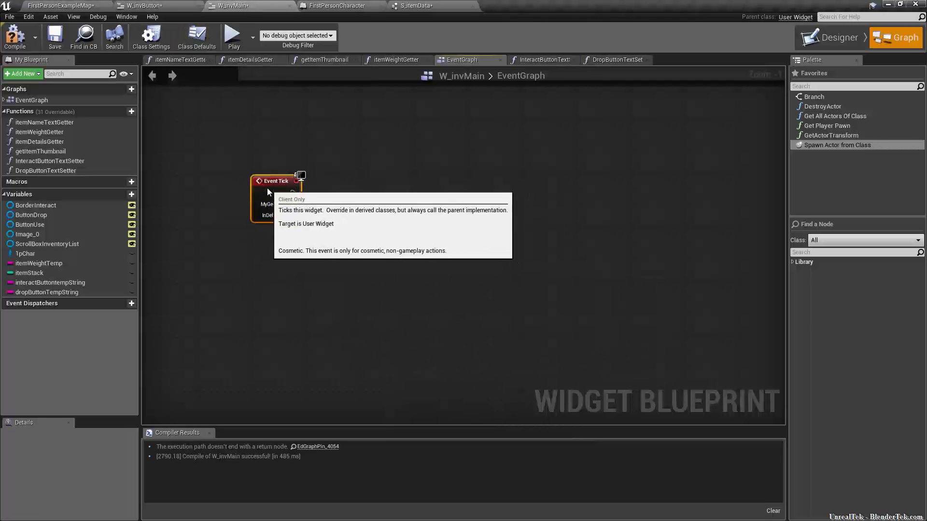
pyautogui.click(296, 238)
pyautogui.scroll(1, 297, 238)
pyautogui.moveTo(340, 211); pyautogui.dragTo(341, 281, button='right')
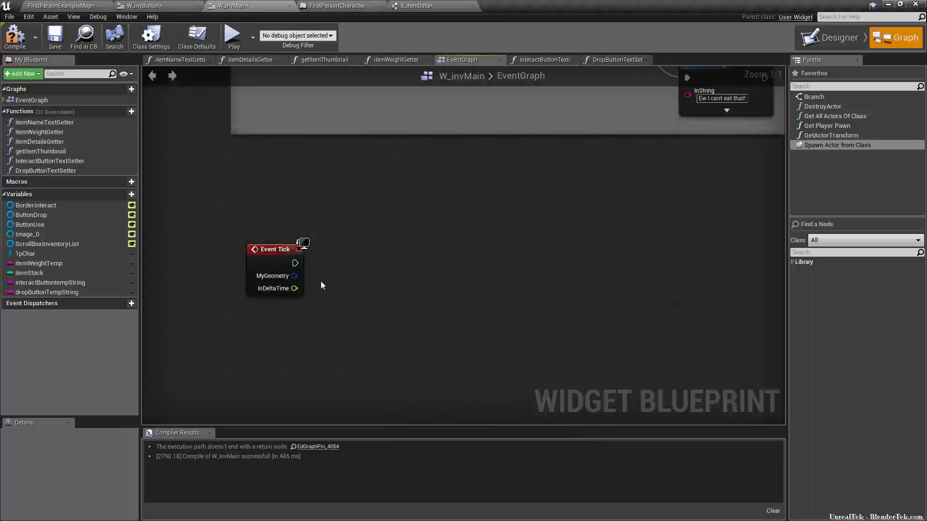
pyautogui.moveTo(315, 249); pyautogui.dragTo(412, 292, button='right')
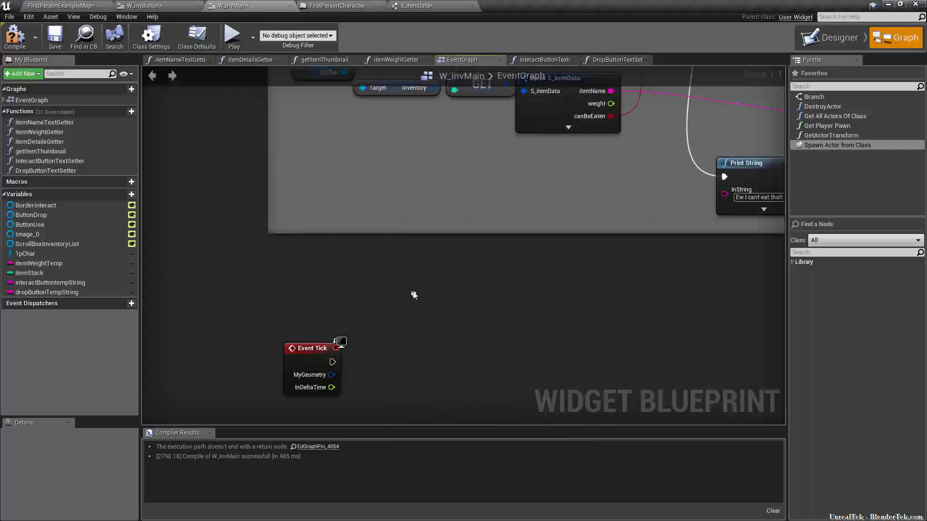
# Copy the 1pChar, invButtonClicked, equality and Branch nodes from DropButtonTextSetter into the EventGraph, and connect Event Tick to the Branch
pyautogui.click(555, 59)
pyautogui.click(620, 59)
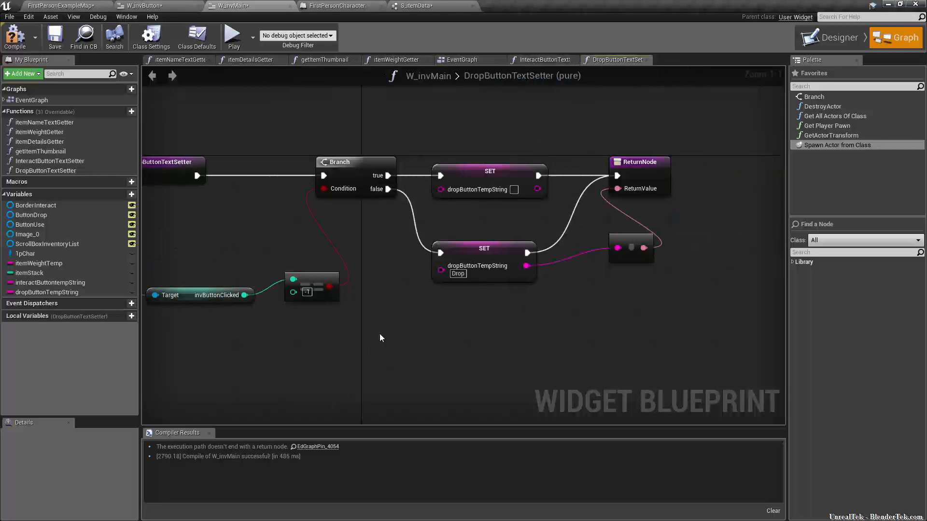
pyautogui.moveTo(379, 334); pyautogui.dragTo(511, 287, button='right')
pyautogui.moveTo(479, 320); pyautogui.dragTo(202, 208)
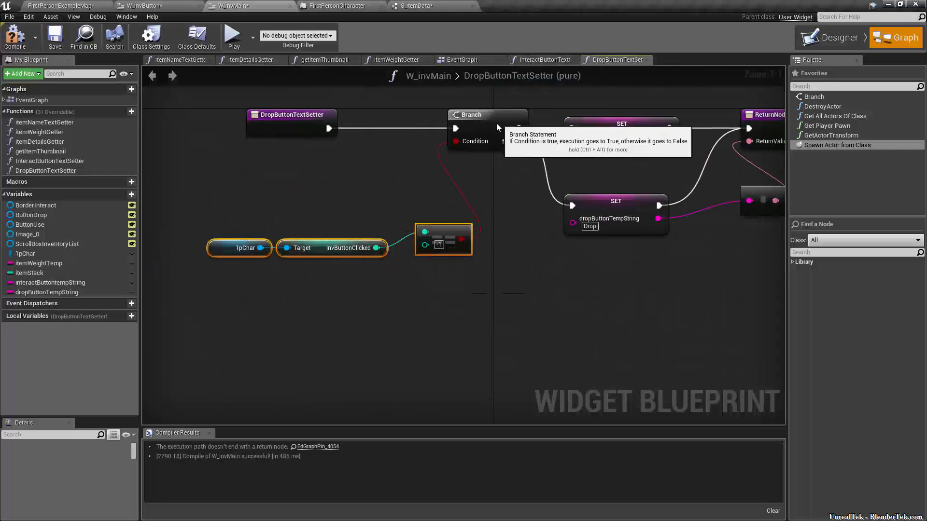
pyautogui.click(541, 60)
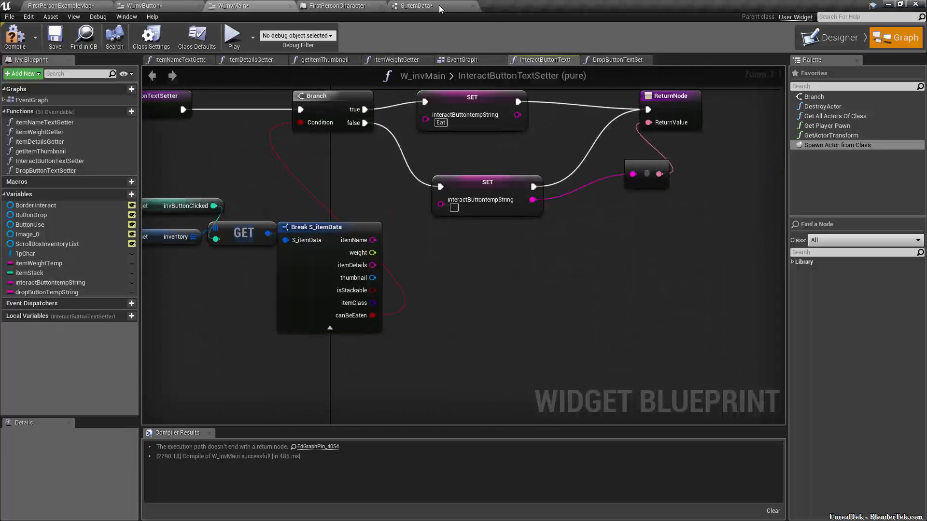
pyautogui.click(460, 59)
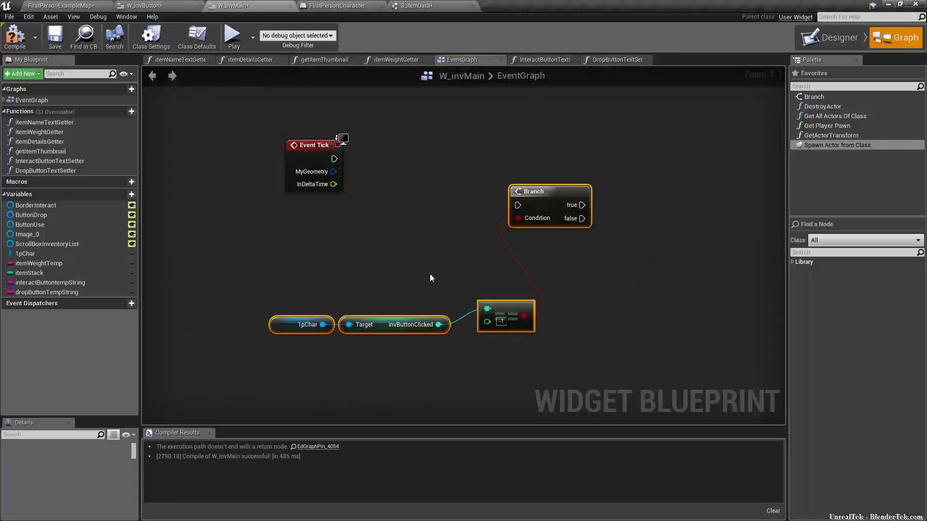
pyautogui.moveTo(514, 203); pyautogui.dragTo(334, 159)
# Add a BorderInteract reference with a Set Visibility node set to Hidden, run from the Branch's true output
pyautogui.moveTo(594, 275); pyautogui.dragTo(503, 247, button='right')
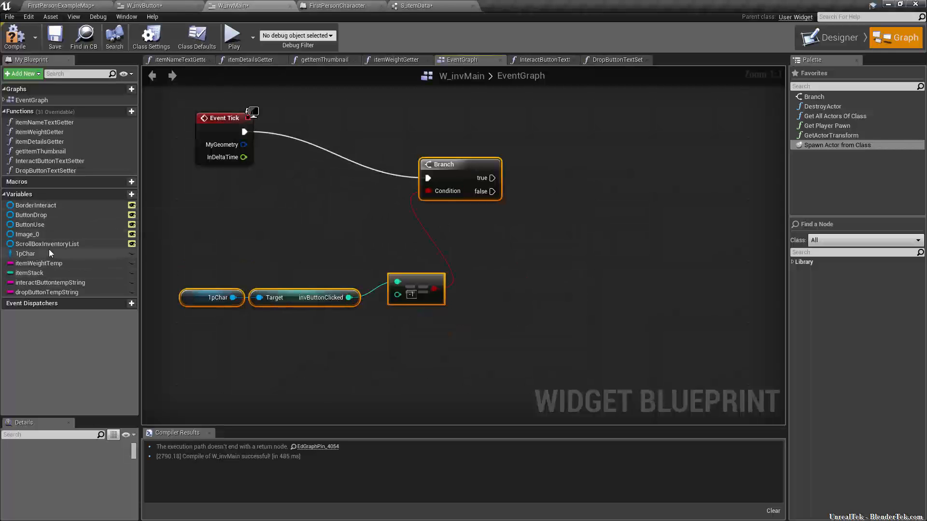
pyautogui.moveTo(50, 207); pyautogui.dragTo(571, 199)
pyautogui.click(520, 130)
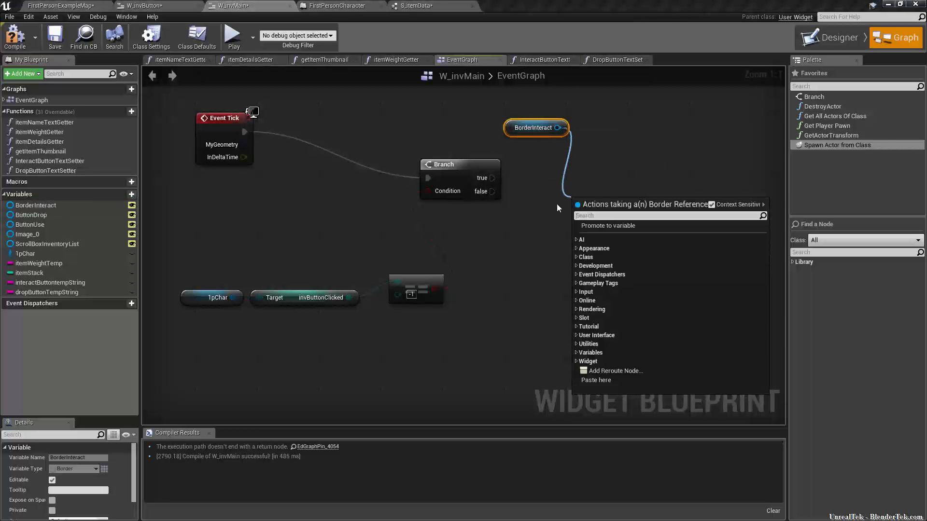
pyautogui.write('set visib')
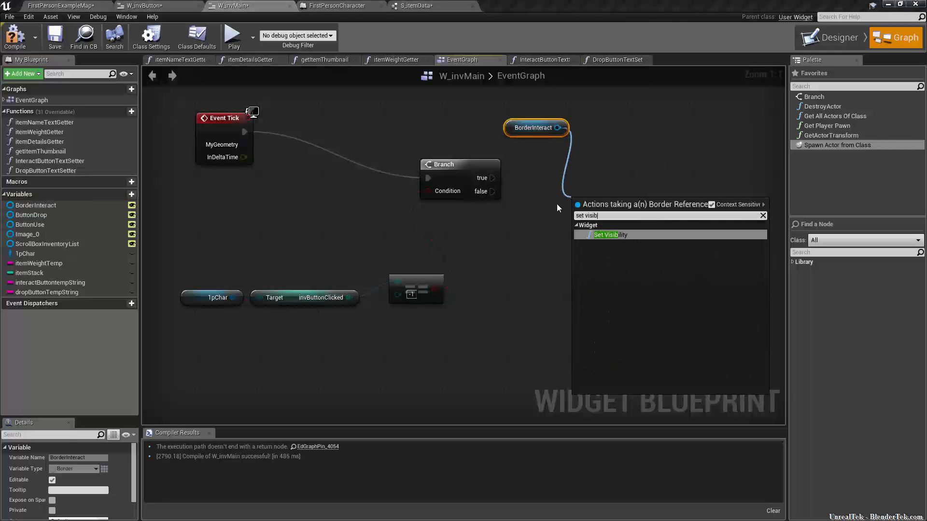
pyautogui.press('Return')
pyautogui.moveTo(531, 215); pyautogui.dragTo(493, 179)
pyautogui.click(631, 258)
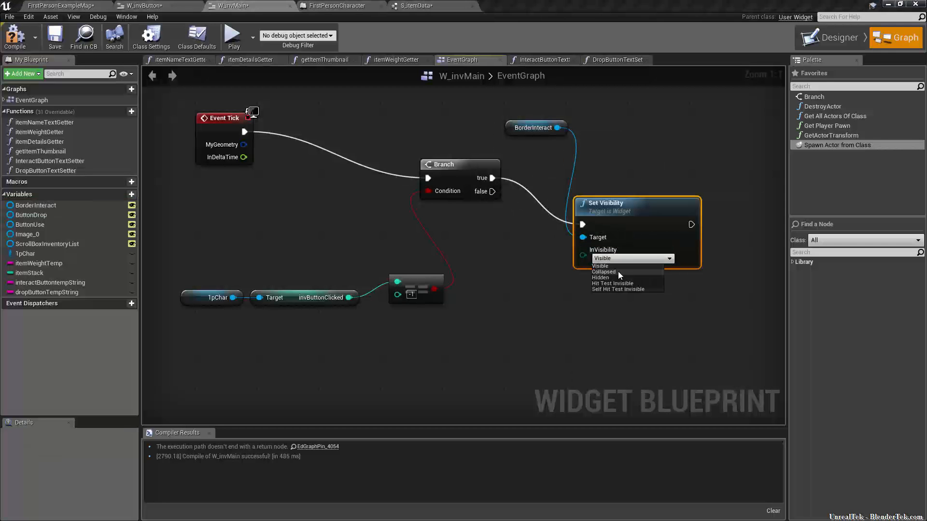
pyautogui.click(618, 278)
# Duplicate the Set Visibility node for BorderInteract, set it to Visible on the Branch's false output, and tidy the nodes
pyautogui.moveTo(630, 227); pyautogui.dragTo(646, 145)
pyautogui.hotkey('ctrl', 'c')
pyautogui.hotkey('ctrl', 'v')
pyautogui.moveTo(642, 243); pyautogui.dragTo(493, 191)
pyautogui.click(635, 267)
pyautogui.click(629, 277)
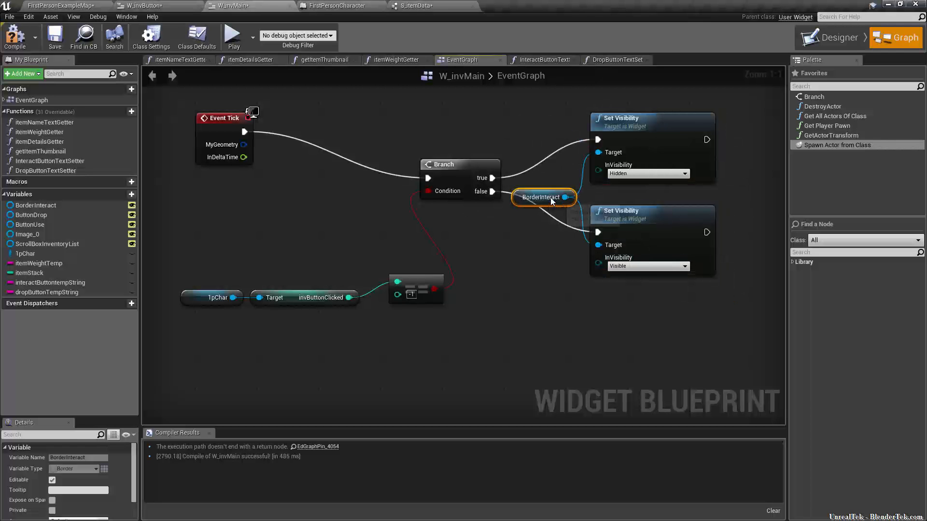
pyautogui.moveTo(552, 202); pyautogui.dragTo(548, 196)
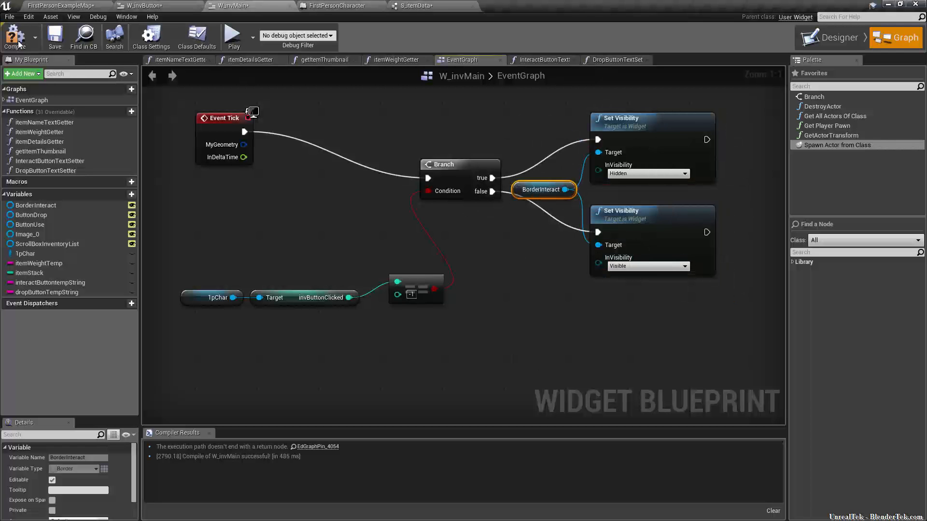
# Compile and save W_invMain with the new tick logic, and launch the game preview
pyautogui.click(63, 43)
pyautogui.click(243, 35)
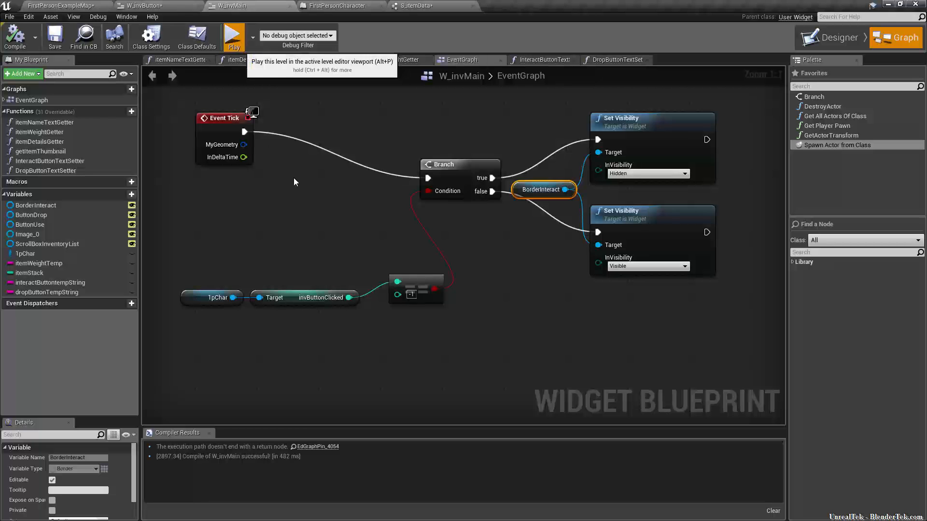
# Test the interact border's visibility by collecting items, opening the inventory and selecting Box and the first Sword
pyautogui.press('e')
pyautogui.press('e')
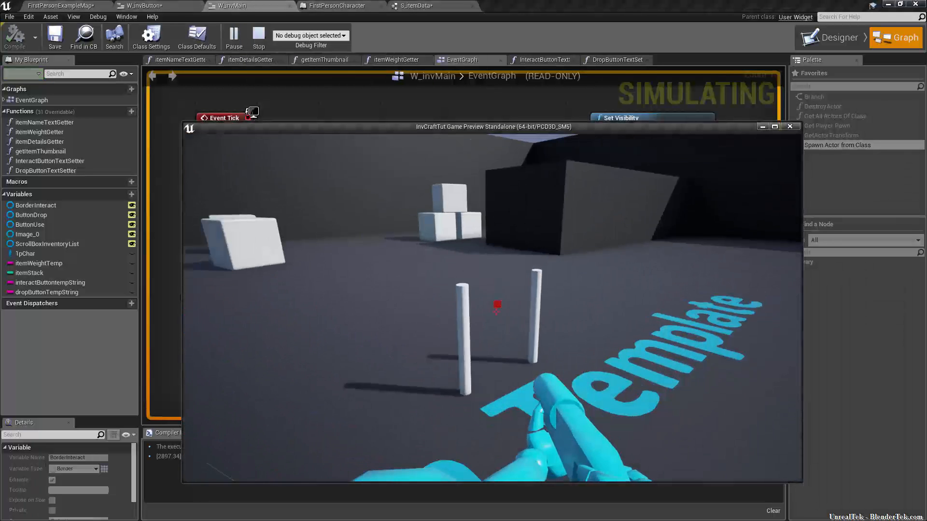
pyautogui.press('i')
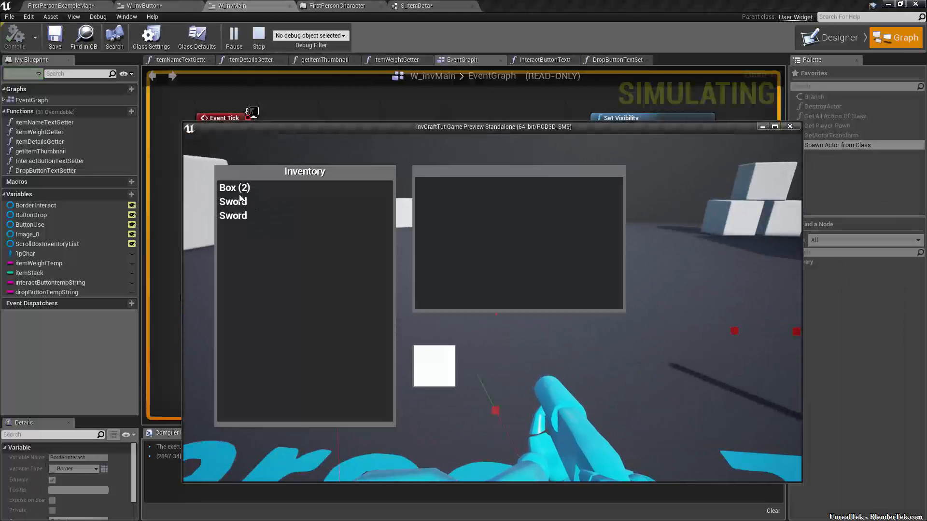
pyautogui.click(226, 188)
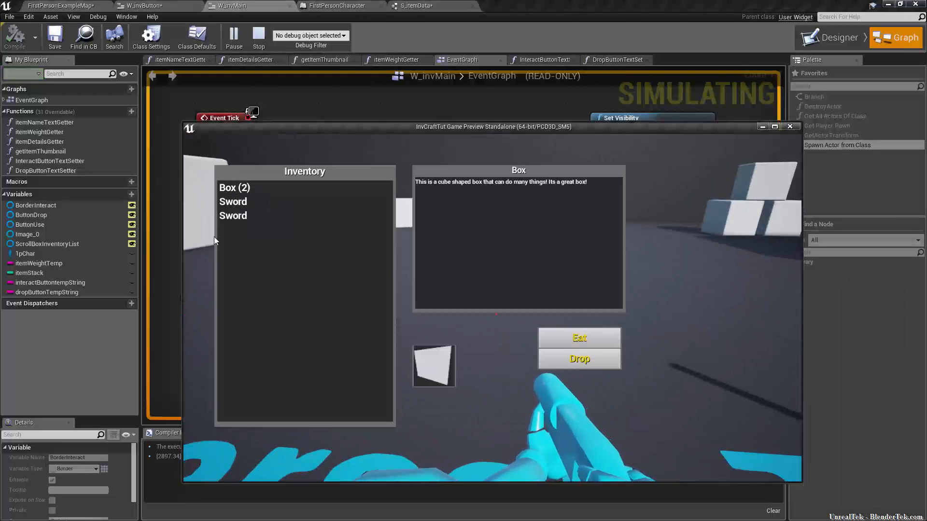
pyautogui.click(230, 203)
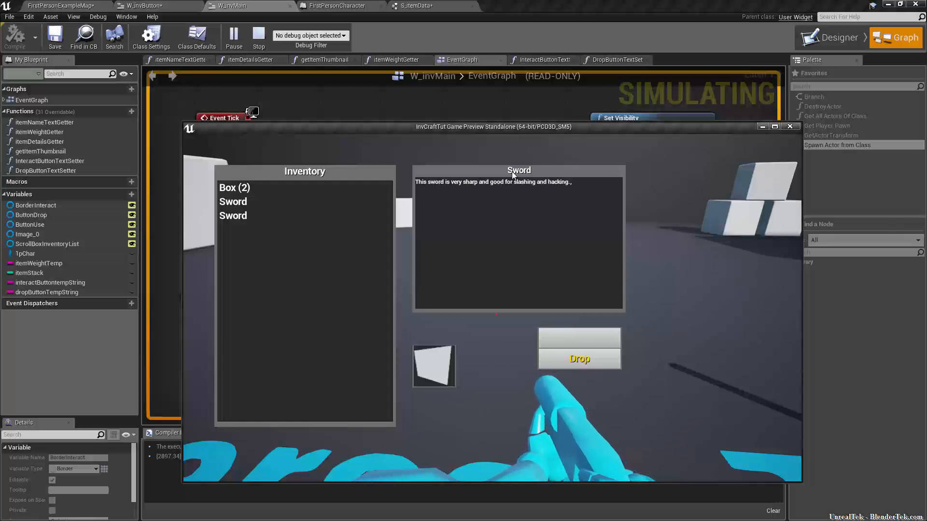
# End the game preview, disconnect Event Tick from the Branch in the event graph, and compile and save W_invMain
pyautogui.press('Escape')
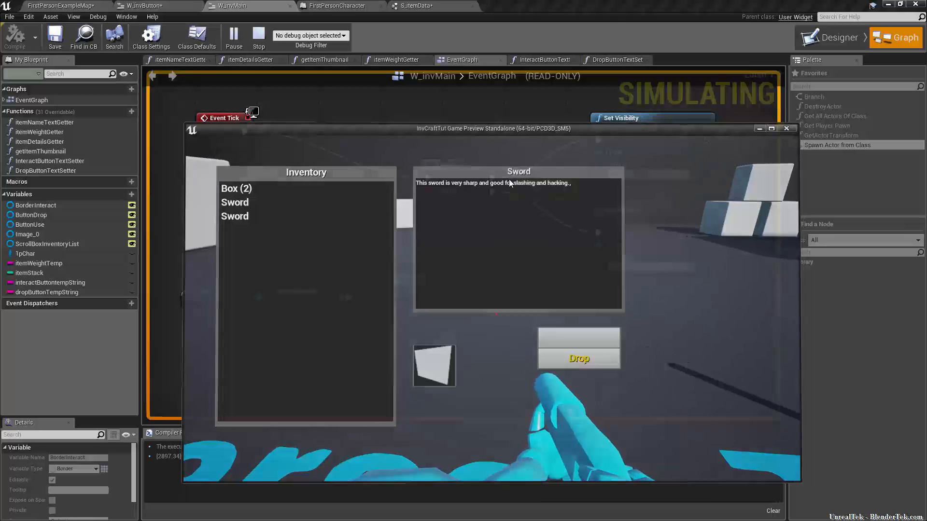
pyautogui.scroll(-5, 552, 273)
pyautogui.scroll(3, 484, 331)
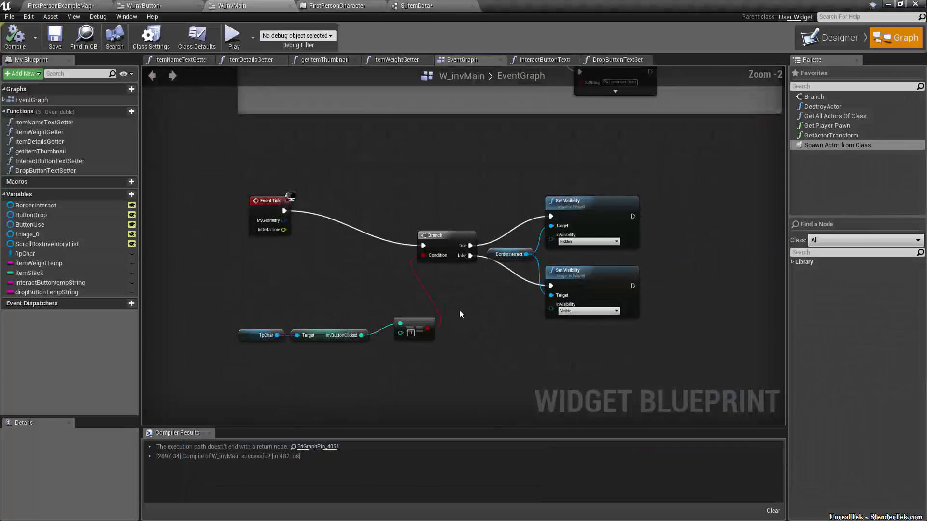
pyautogui.keyDown('alt'); pyautogui.click(284, 211); pyautogui.keyUp('alt')
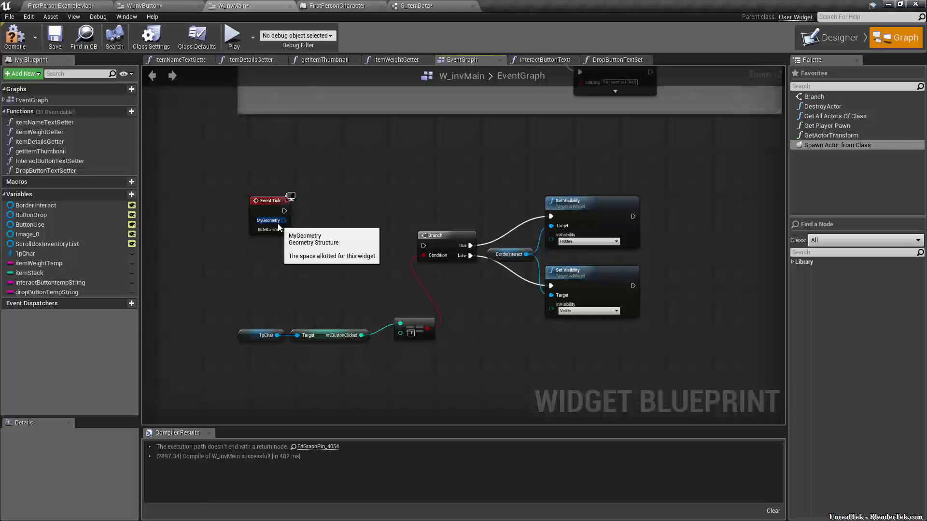
pyautogui.click(15, 35)
pyautogui.click(54, 34)
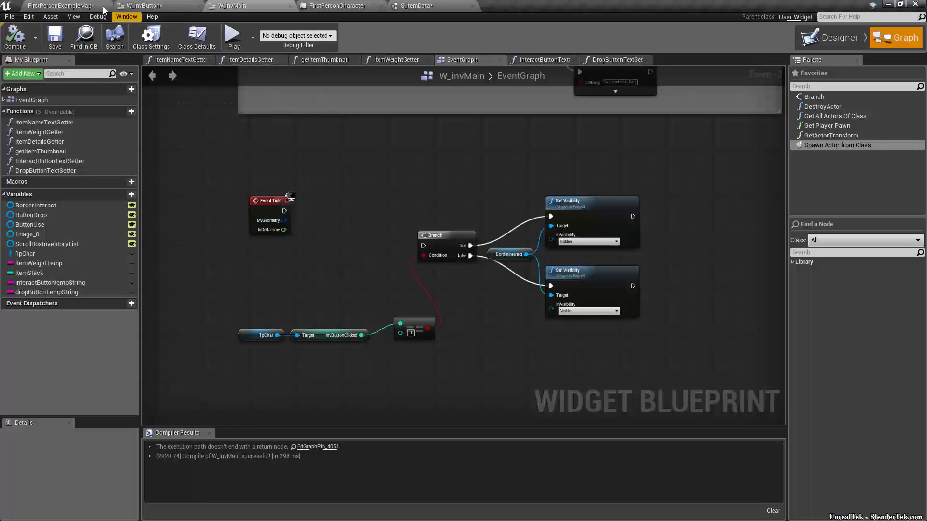
# Return to FirstPersonExampleMap and open the W_craftMain widget from the GUI Crafting folder
pyautogui.click(80, 6)
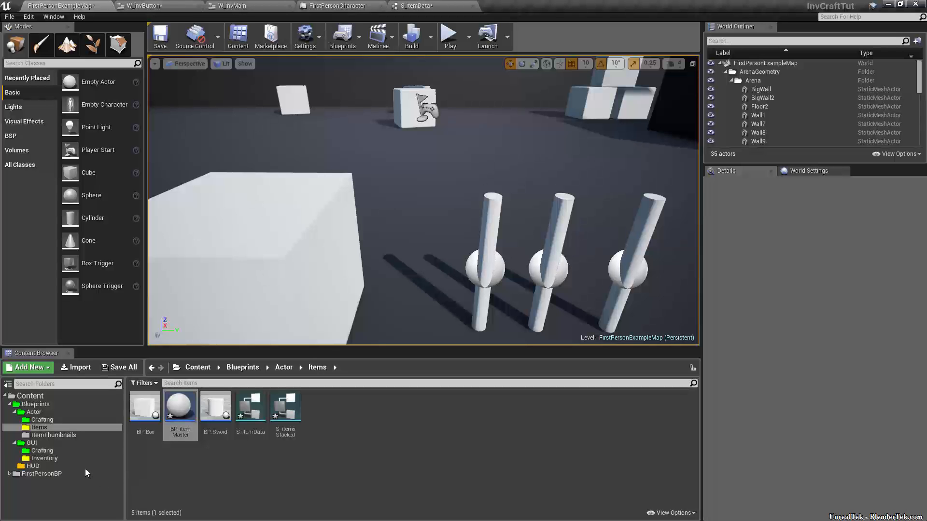
pyautogui.click(80, 453)
pyautogui.doubleClick(145, 415)
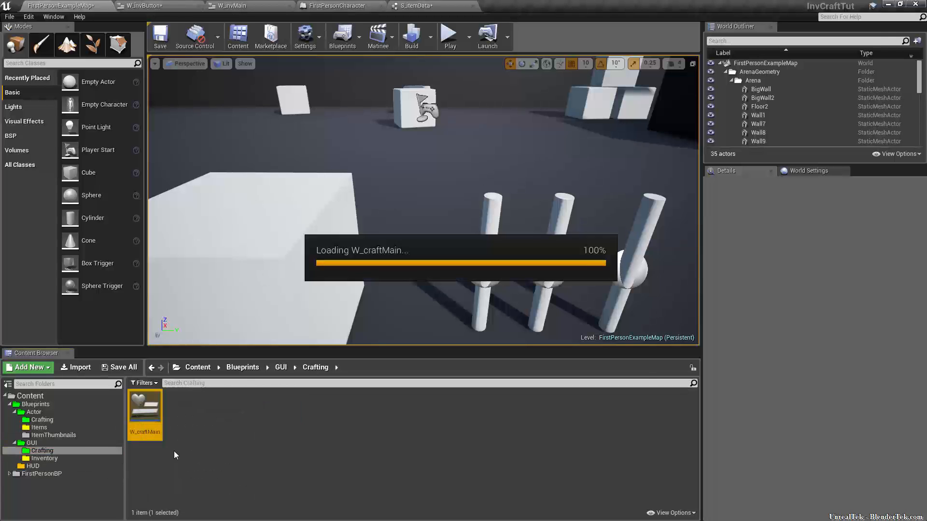
# Return to the level editor and set the color of the GUI Inventory folder and the Actor Items folder to the existing orange
pyautogui.click(56, 5)
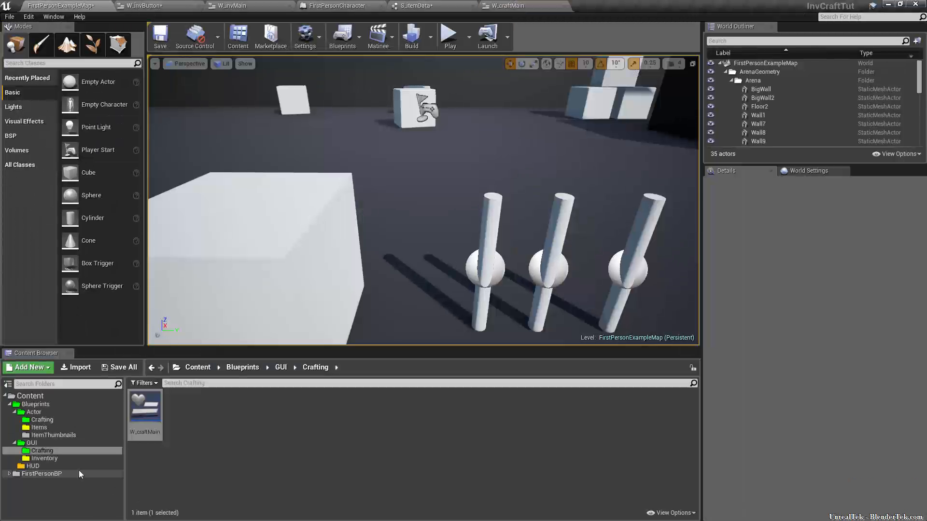
pyautogui.rightClick(48, 460)
pyautogui.moveTo(114, 361)
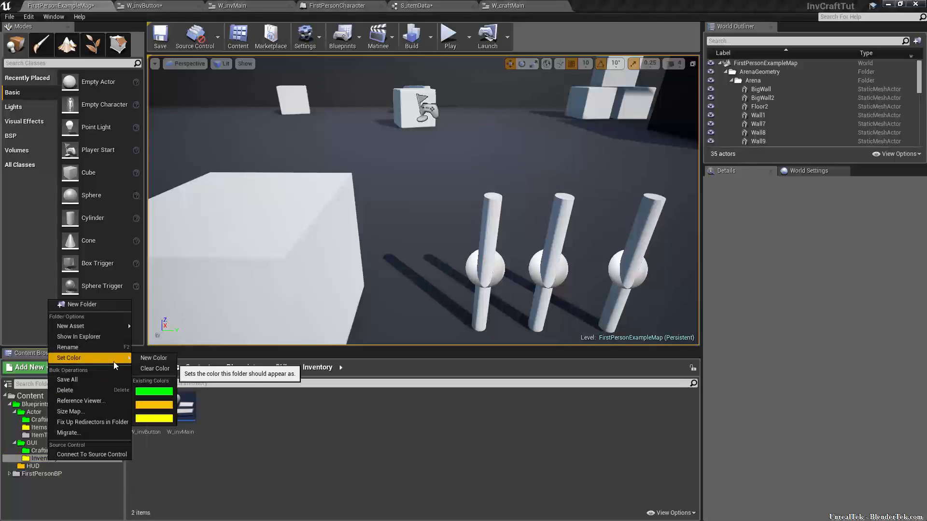
pyautogui.click(156, 406)
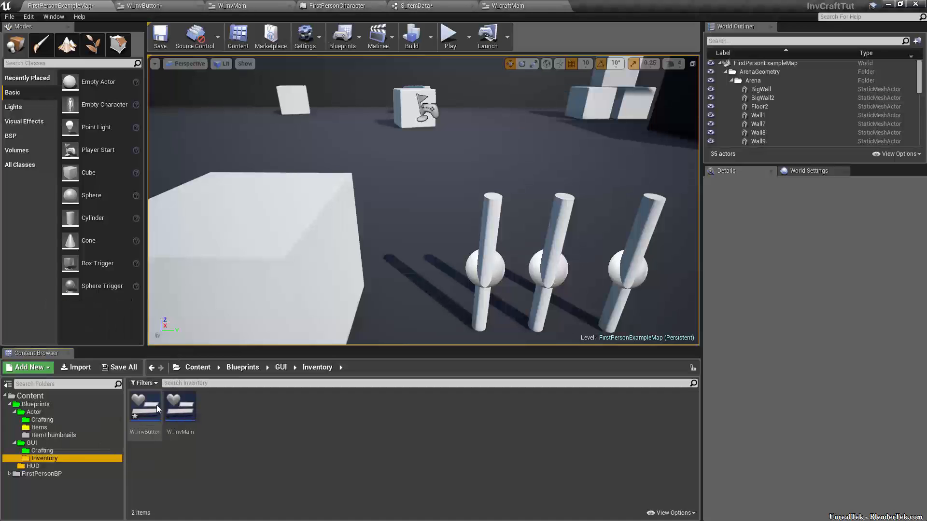
pyautogui.click(46, 467)
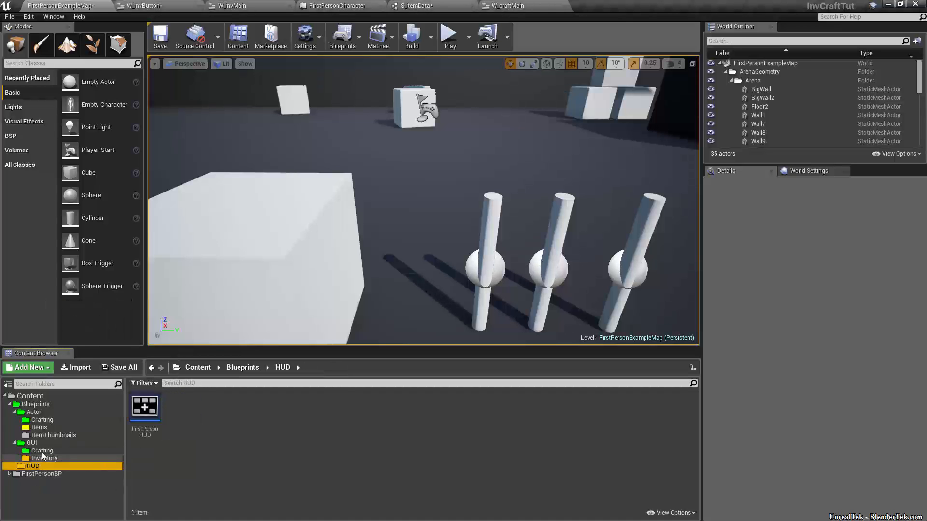
pyautogui.rightClick(44, 428)
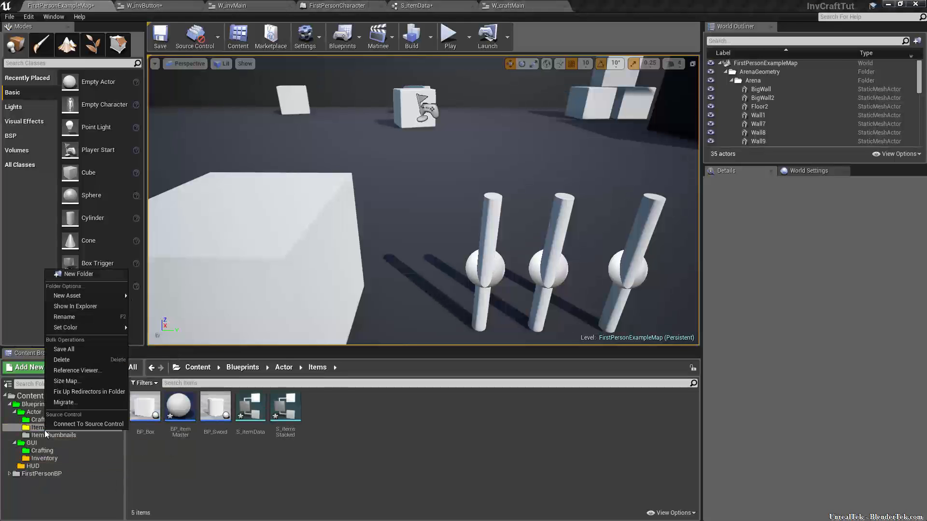
pyautogui.moveTo(92, 327)
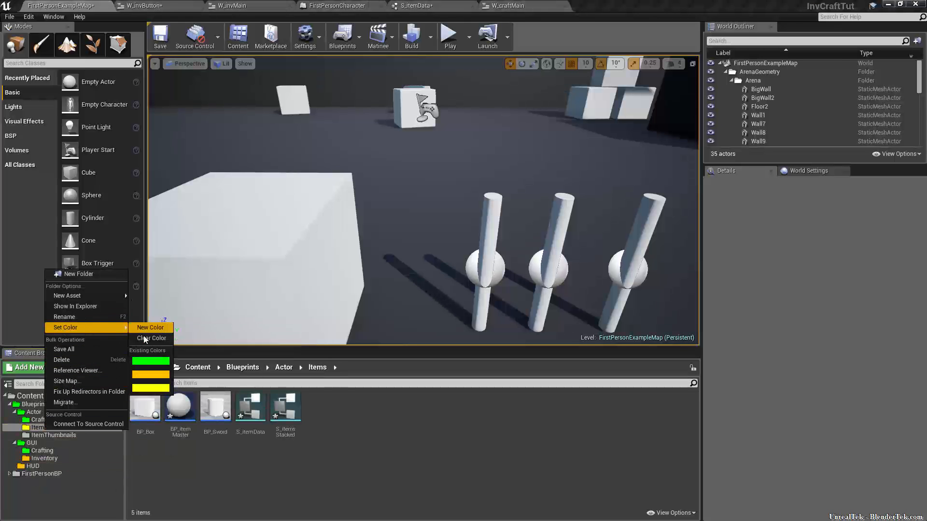
pyautogui.click(149, 377)
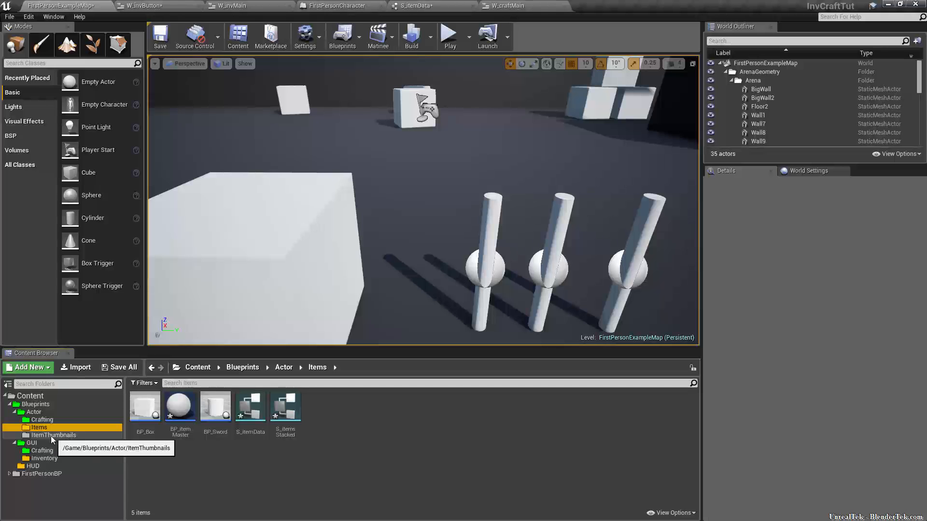
# Browse the Actor Crafting and ItemThumbnails folders, and save the FirstPersonExampleMap level
pyautogui.click(48, 421)
pyautogui.rightClick(50, 424)
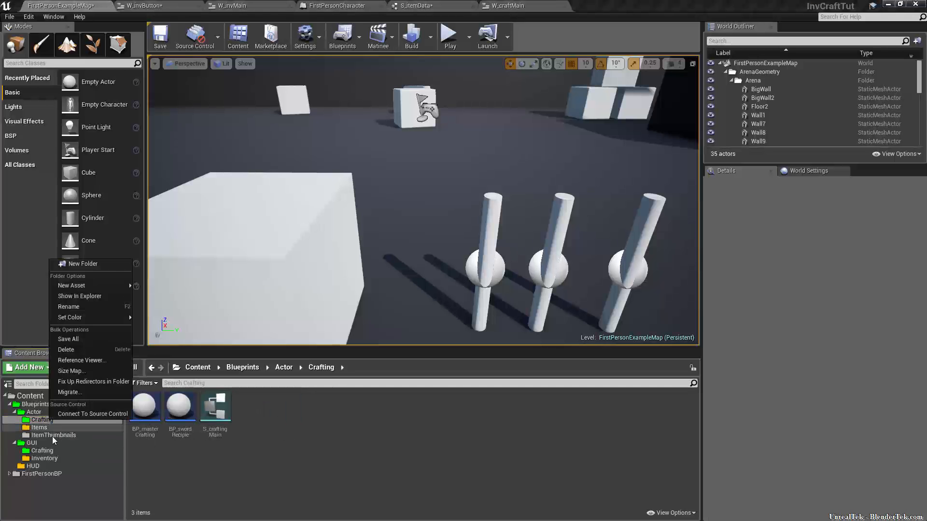
pyautogui.click(48, 435)
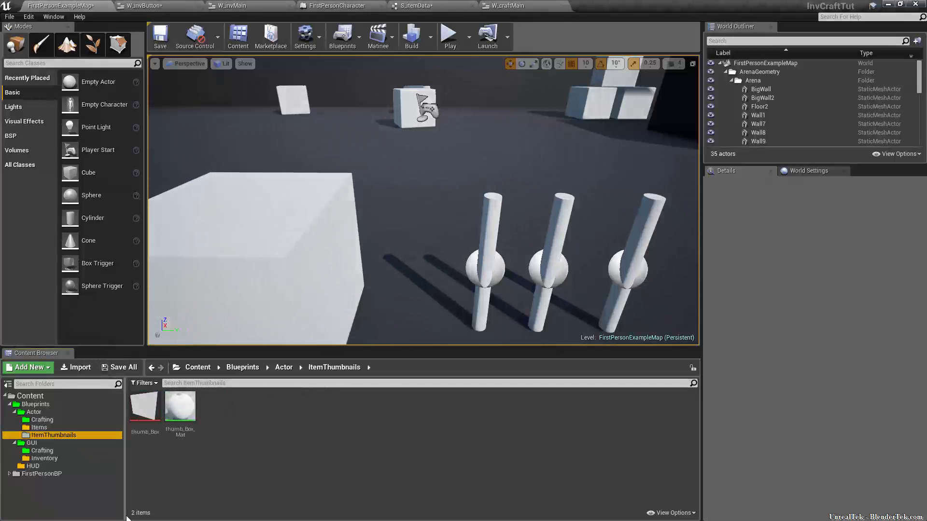
pyautogui.hotkey('ctrl', 's')
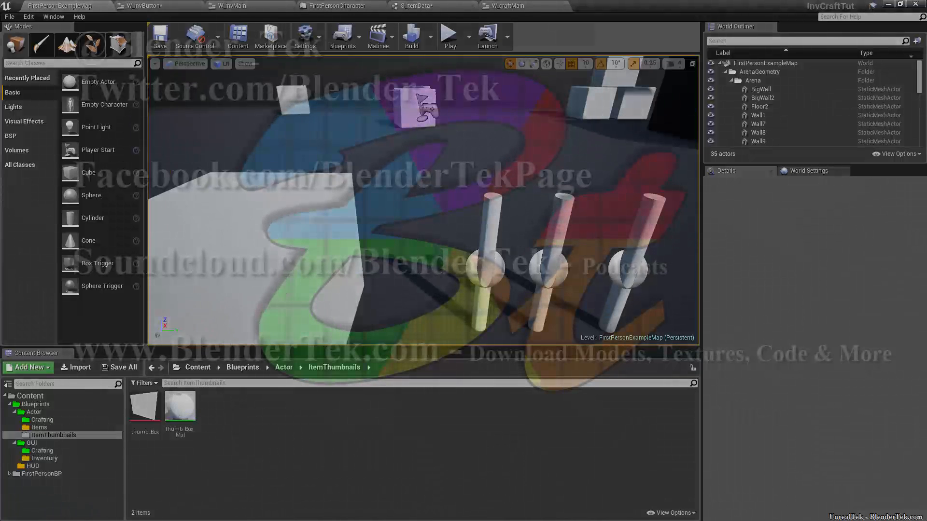
pyautogui.hotkey('alt', 'Tab')
pyautogui.hotkey('alt', 'Tab')
pyautogui.hotkey('alt', 'Tab')
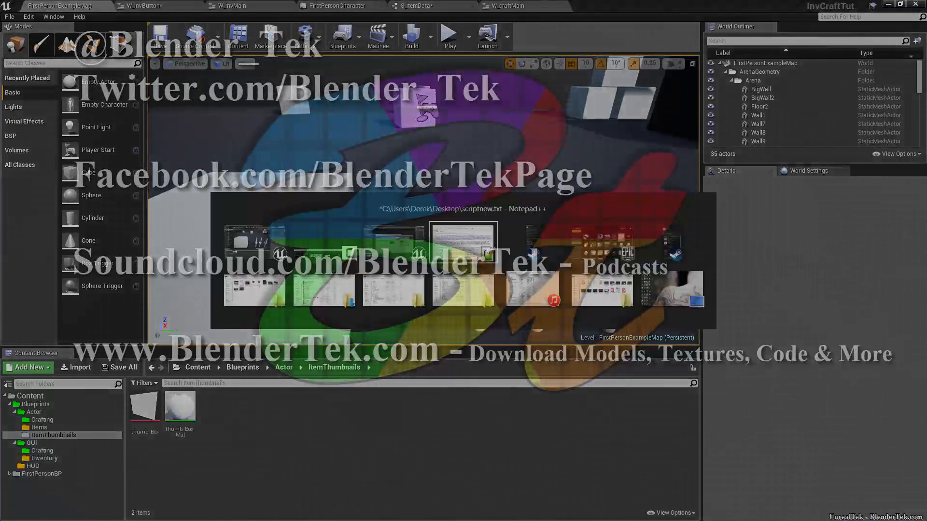